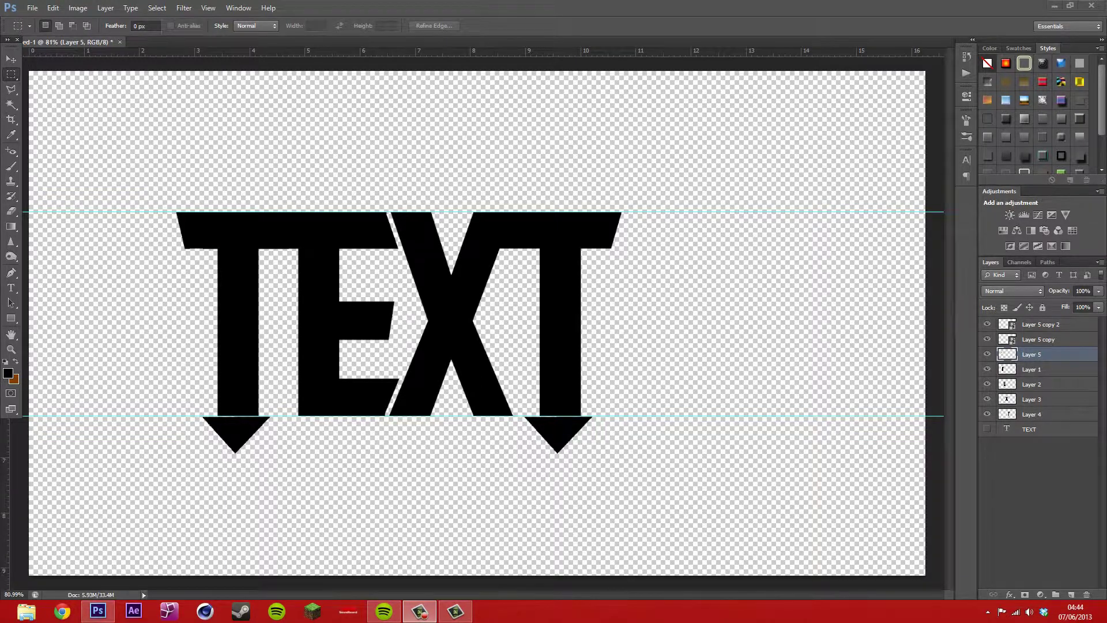
click(1050, 415)
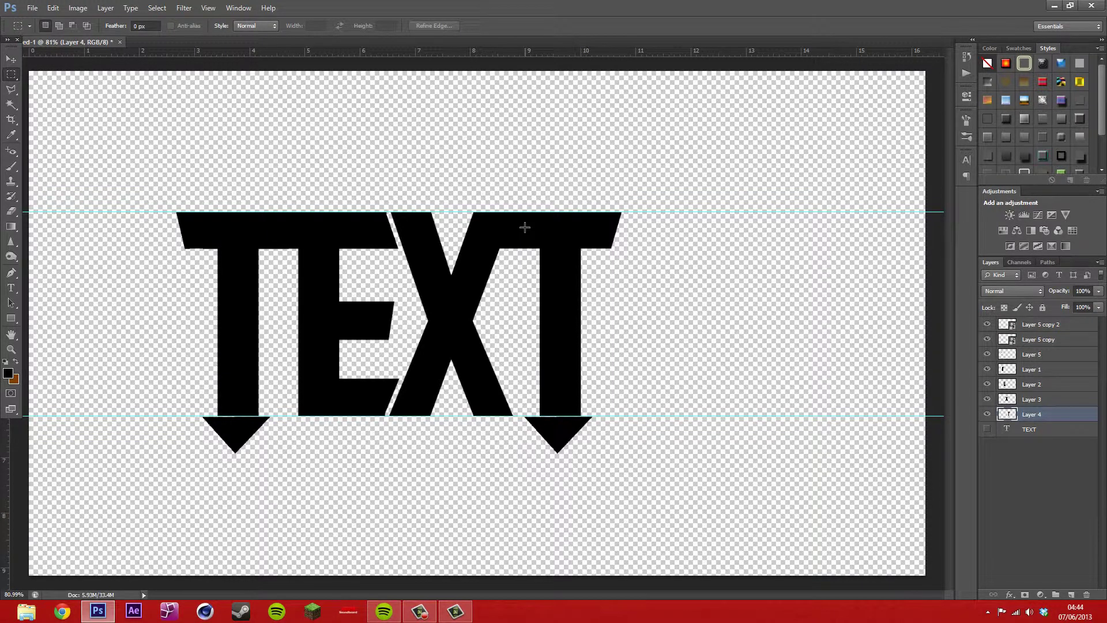
drag(99, 130, 672, 502)
click(870, 460)
drag(124, 137, 629, 519)
click(1049, 326)
click(1063, 419)
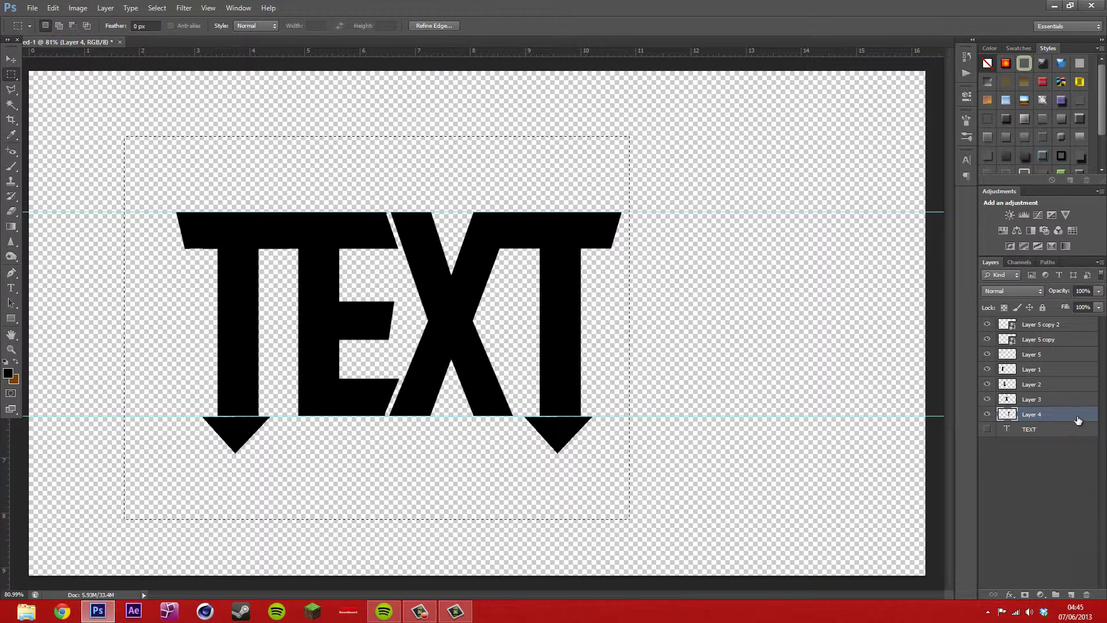
key(ctrl+d)
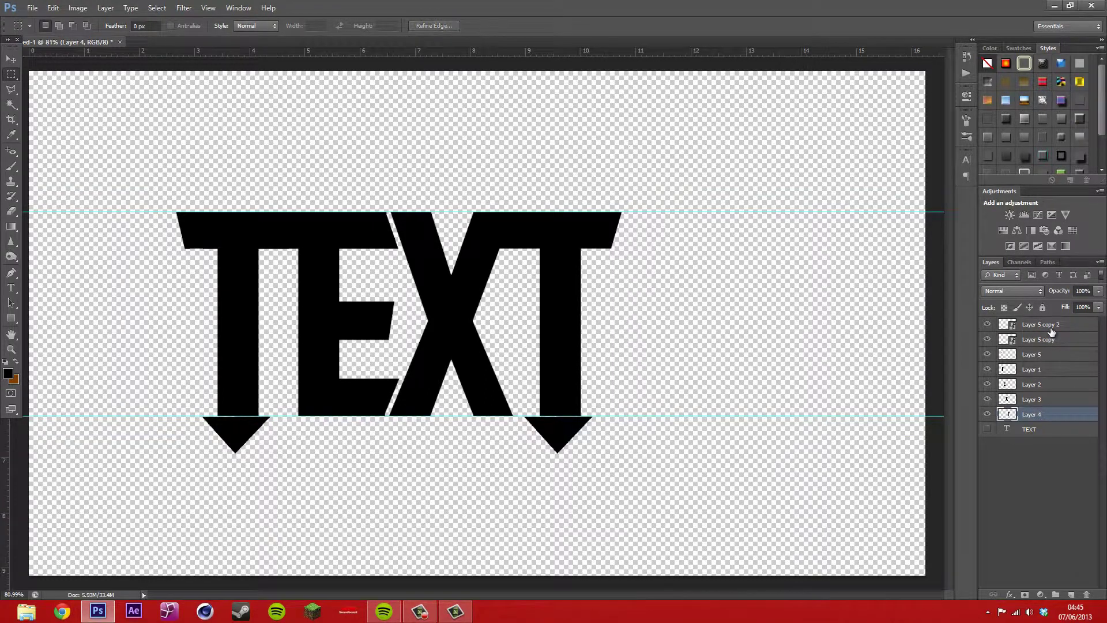
Combine all letter and arrow layers, from Layer 4 up to Layer 5 copy 2, into one smart object
click(1051, 332)
click(1057, 414)
shift+click(1065, 326)
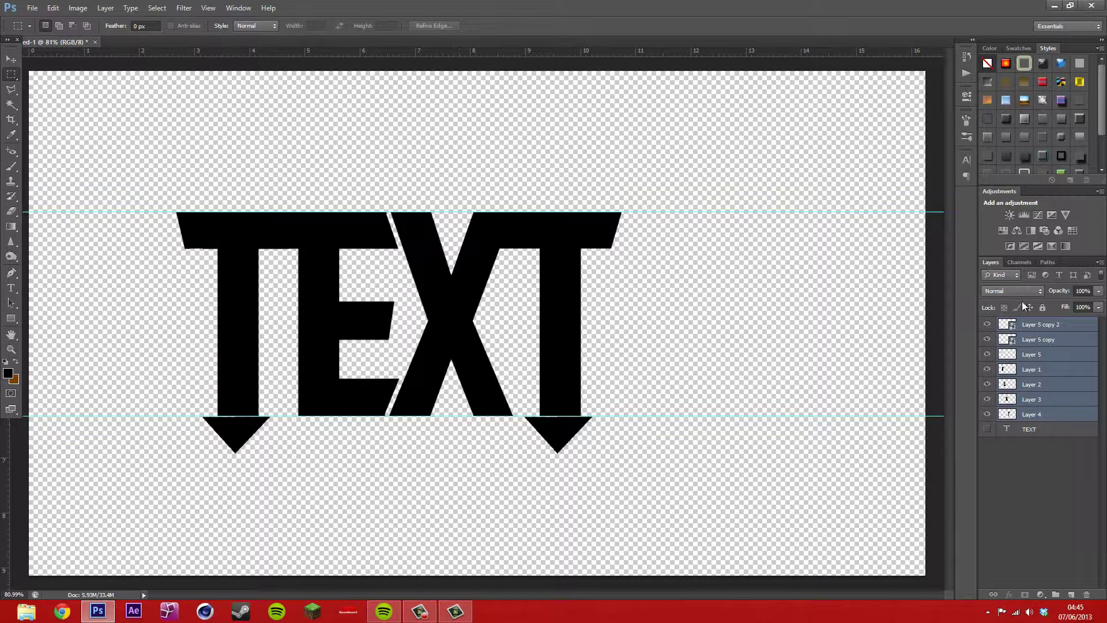
right_click(1050, 387)
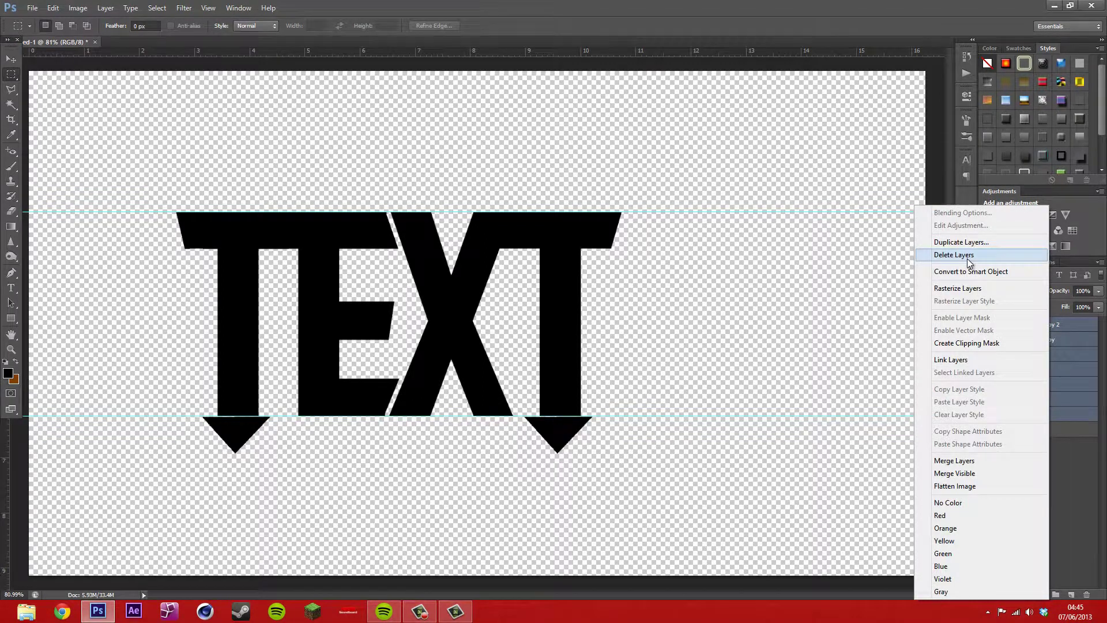
click(975, 275)
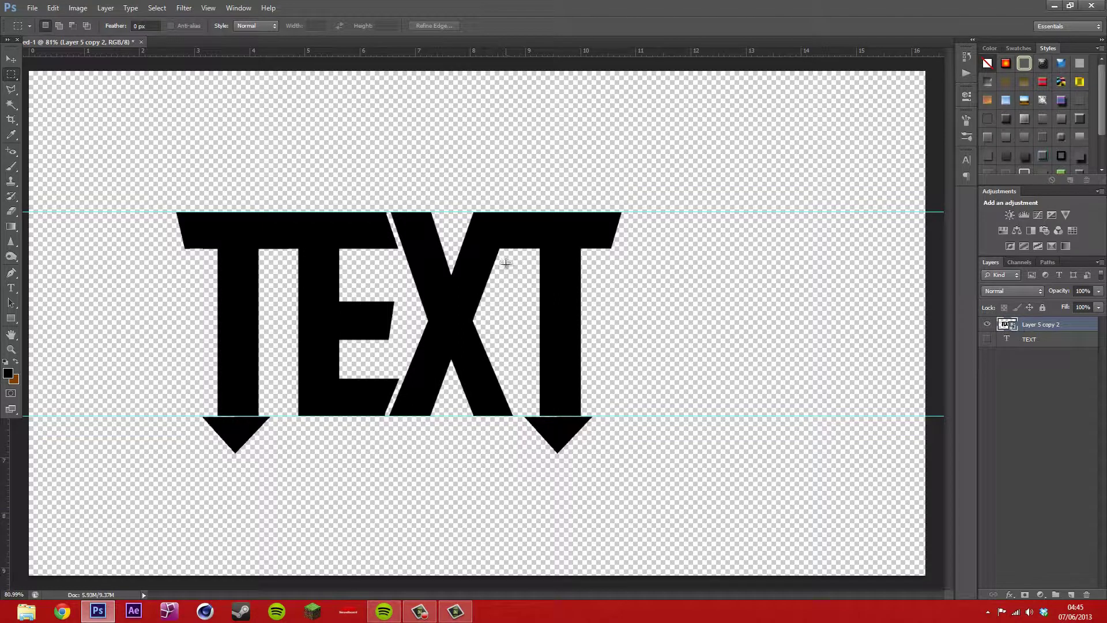
Move the combined TEXT artwork closer to the canvas centre and rasterize its layer
click(11, 59)
drag(433, 285, 481, 271)
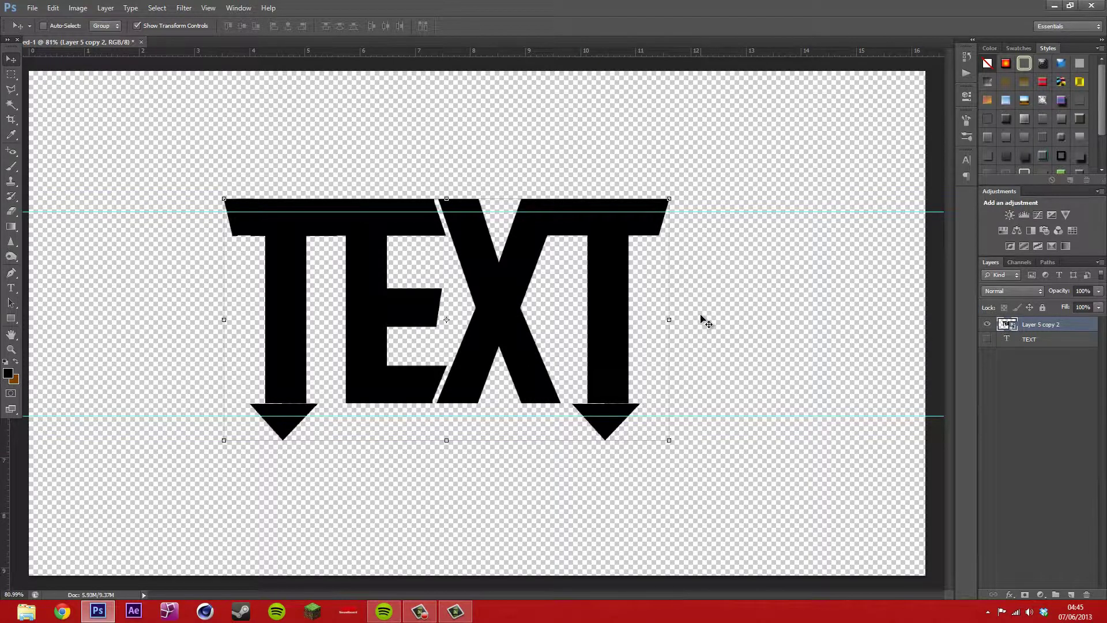
right_click(1029, 332)
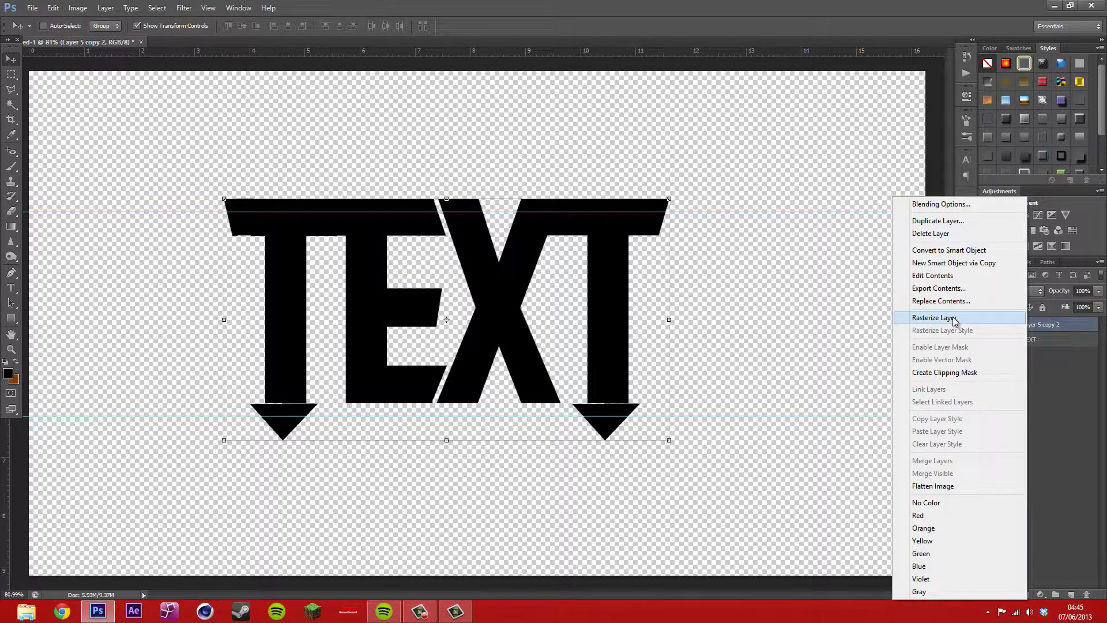
click(954, 318)
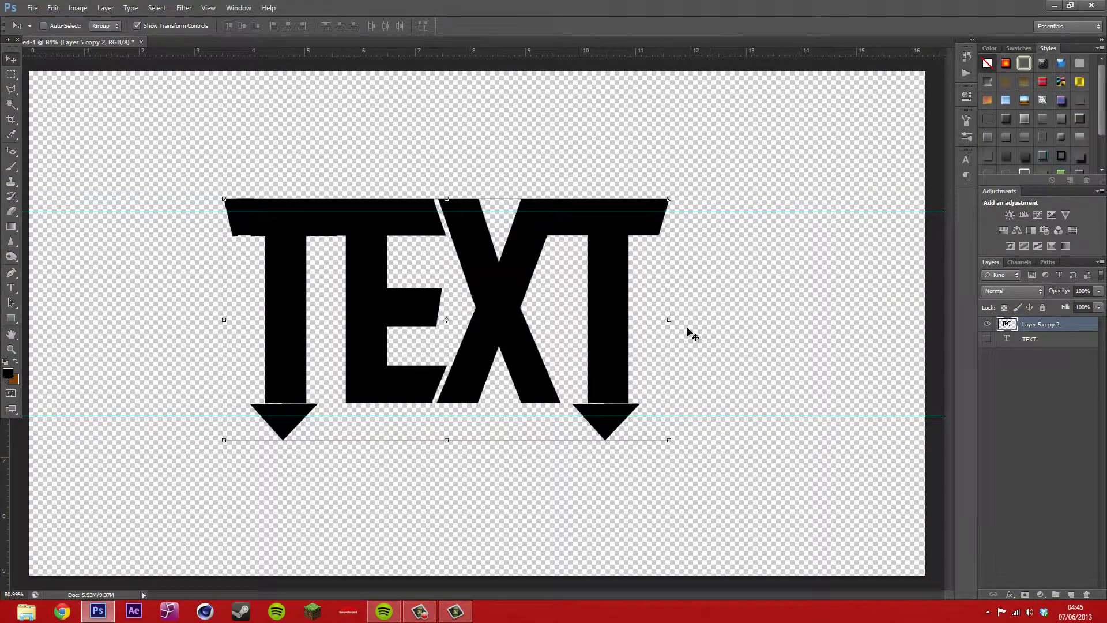
double_click(1065, 327)
key(Return)
double_click(1078, 325)
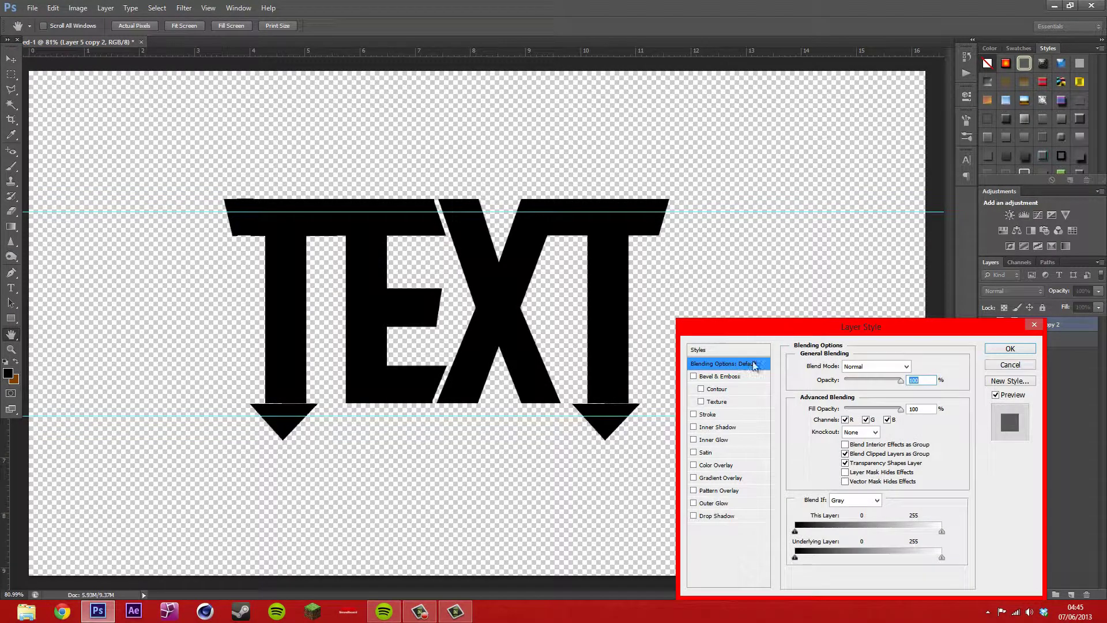
click(1034, 325)
Open the blending options of Layer 5 copy 2 and keep the artwork uncovered by the dialog
right_click(1066, 326)
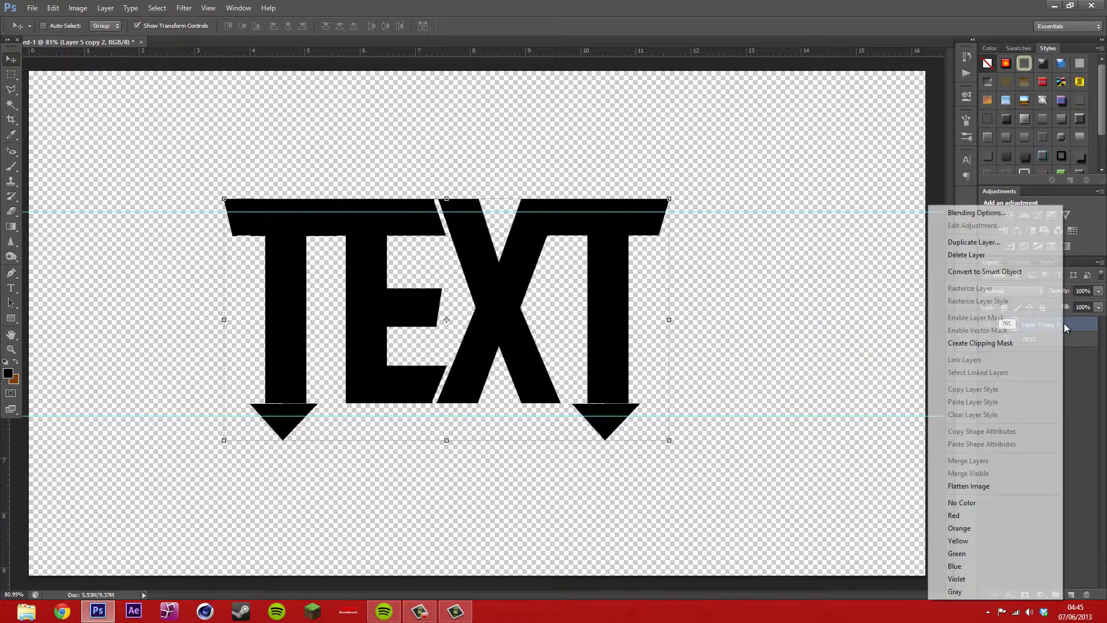
click(986, 214)
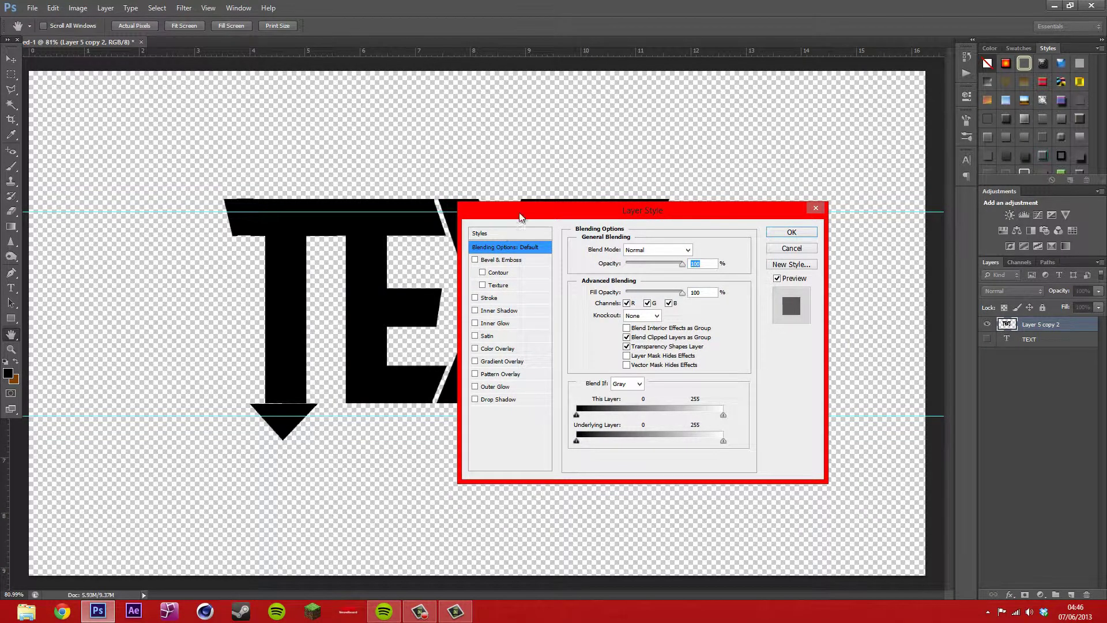
drag(519, 213, 786, 196)
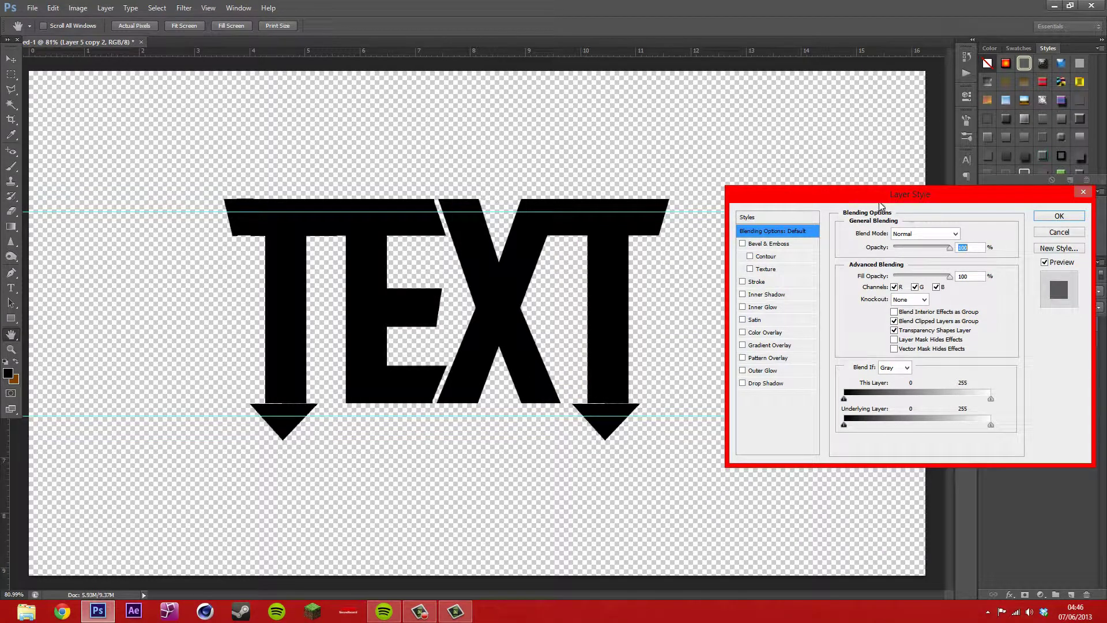
Try the Bevel & Emboss effect with Contour on the text artwork, and switch it off again
click(742, 243)
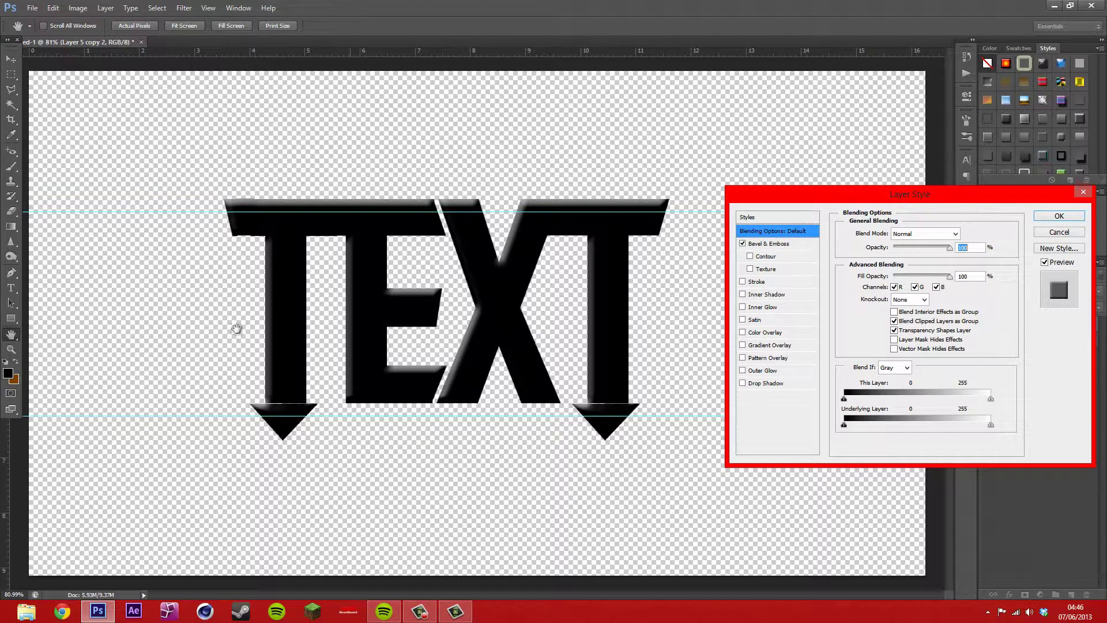
click(749, 242)
click(750, 256)
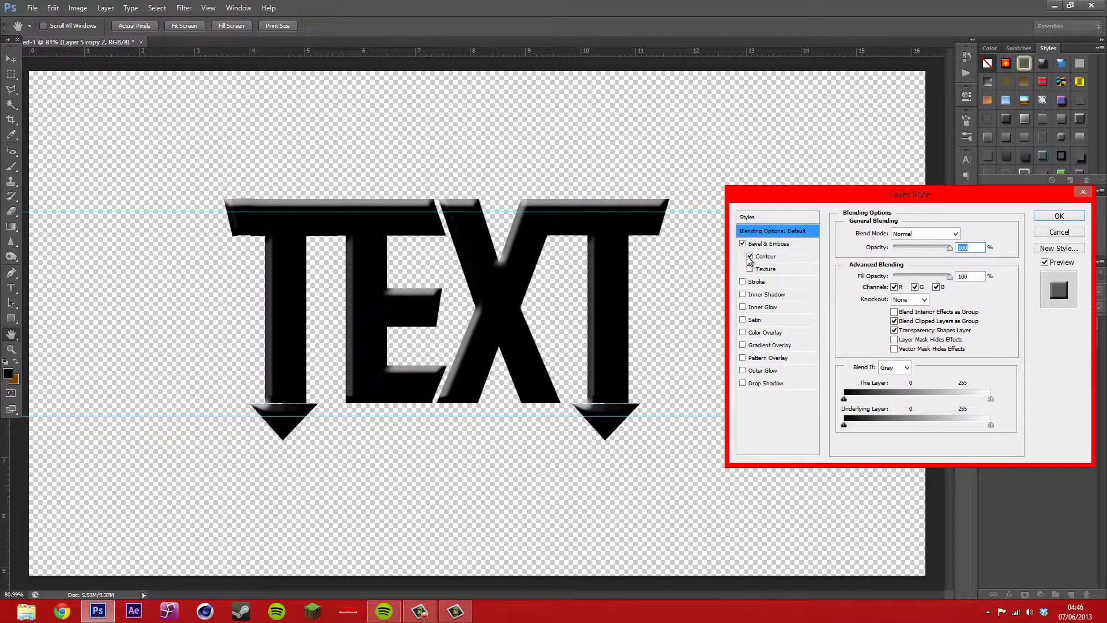
click(743, 243)
Try a cyan (00ebff) Stroke effect around the text artwork, and switch it off again
click(743, 282)
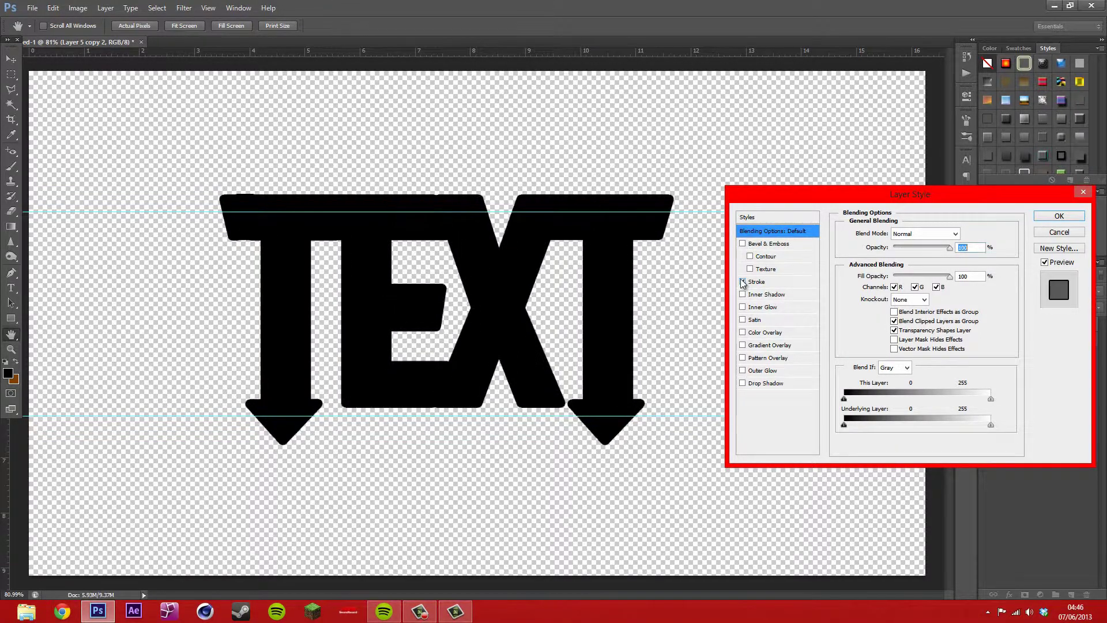
click(776, 282)
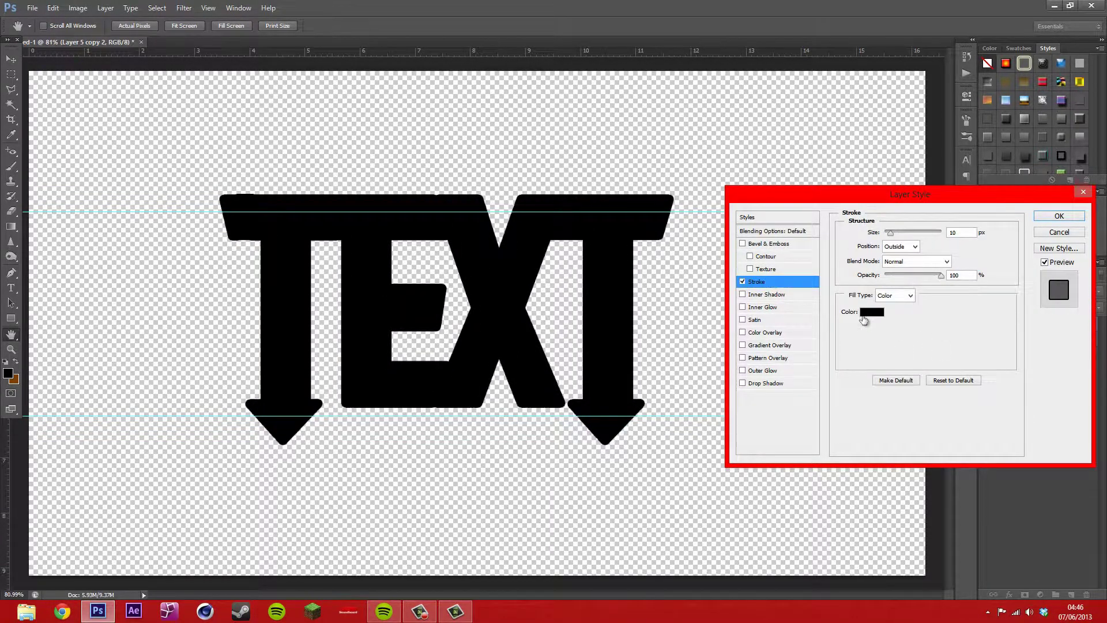
click(869, 313)
drag(689, 435, 726, 418)
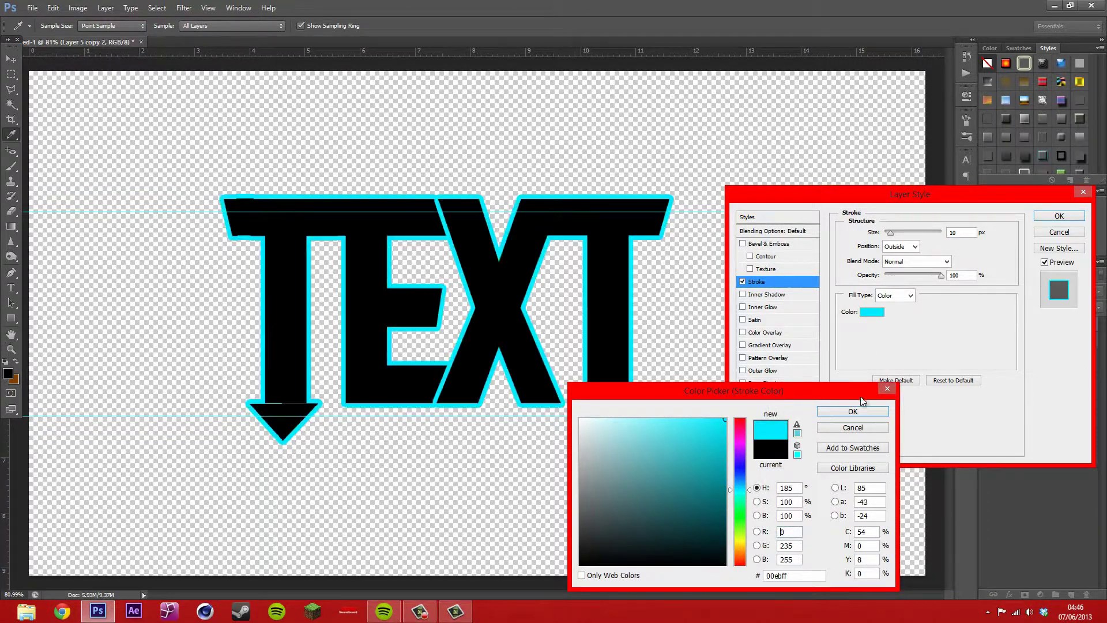
click(853, 411)
click(742, 282)
Try the Inner Shadow, Inner Glow and Satin effects one after another on the text artwork
click(743, 295)
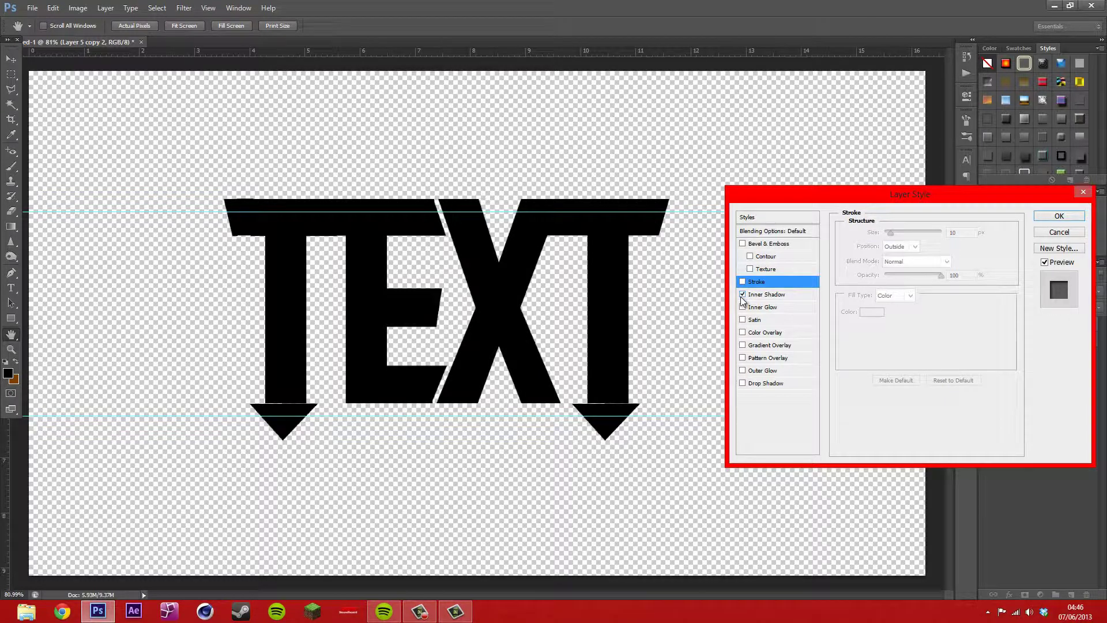
click(743, 307)
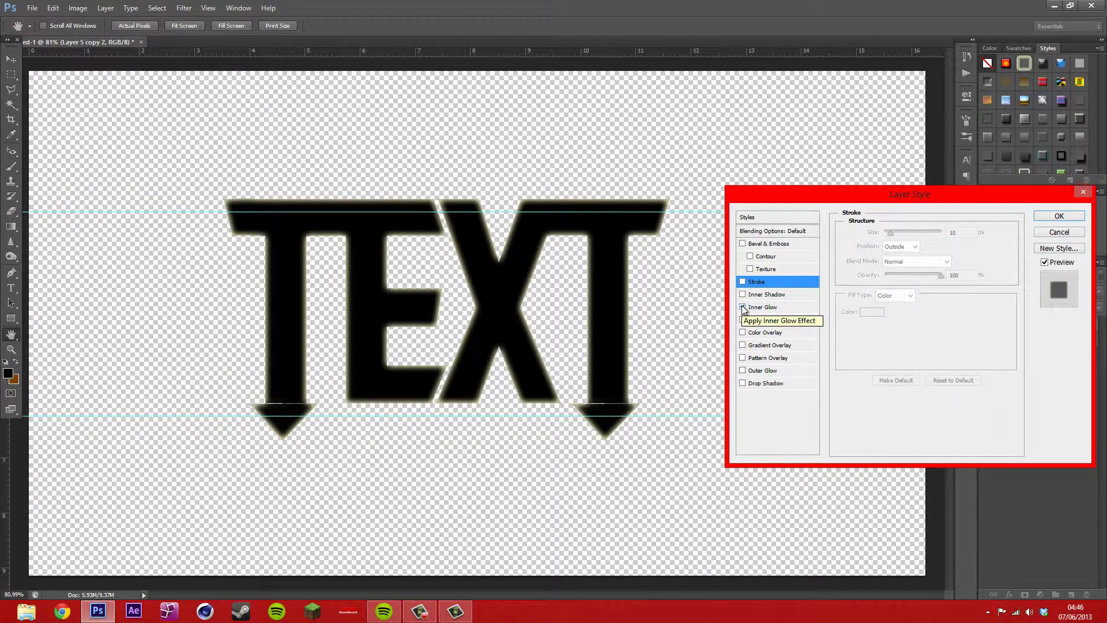
click(743, 308)
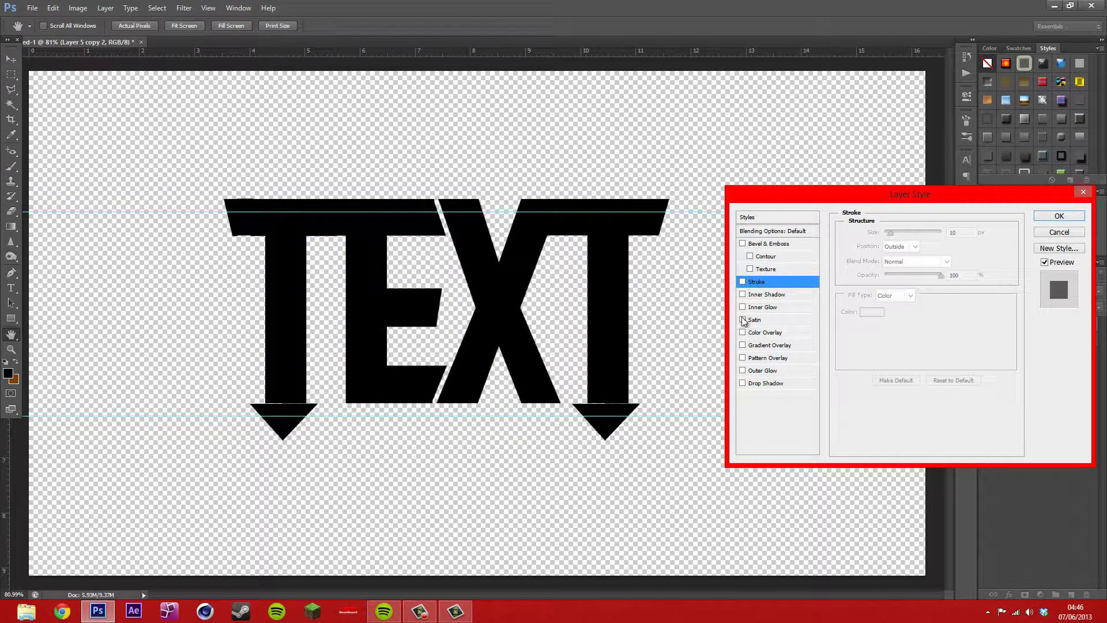
click(743, 320)
Apply a Color Overlay in blue (0557d3) to the text artwork layer
click(742, 332)
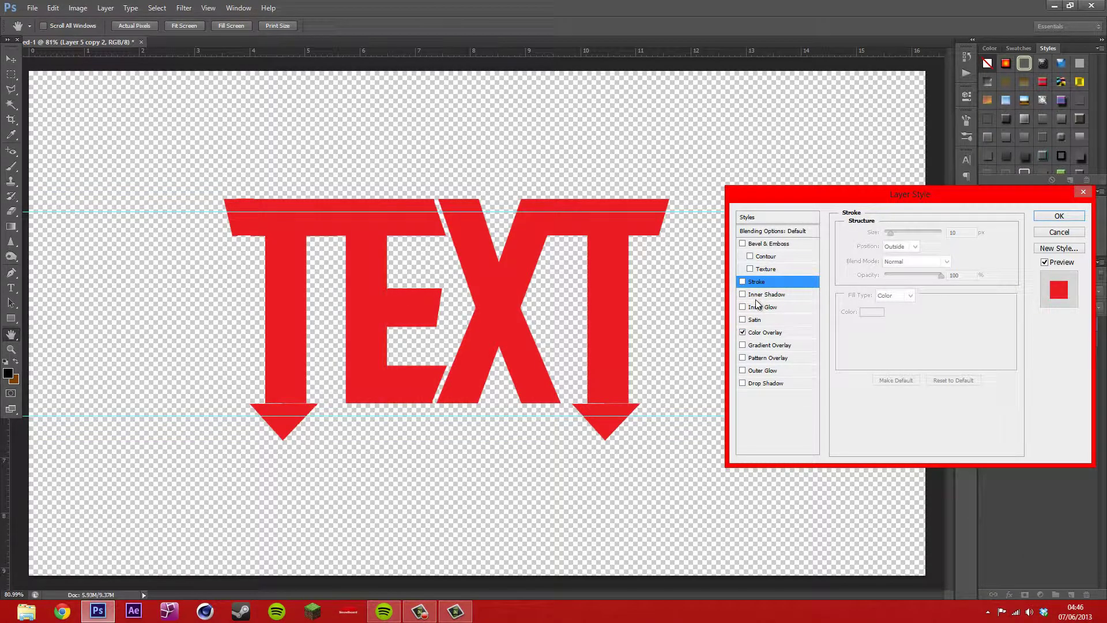
click(765, 334)
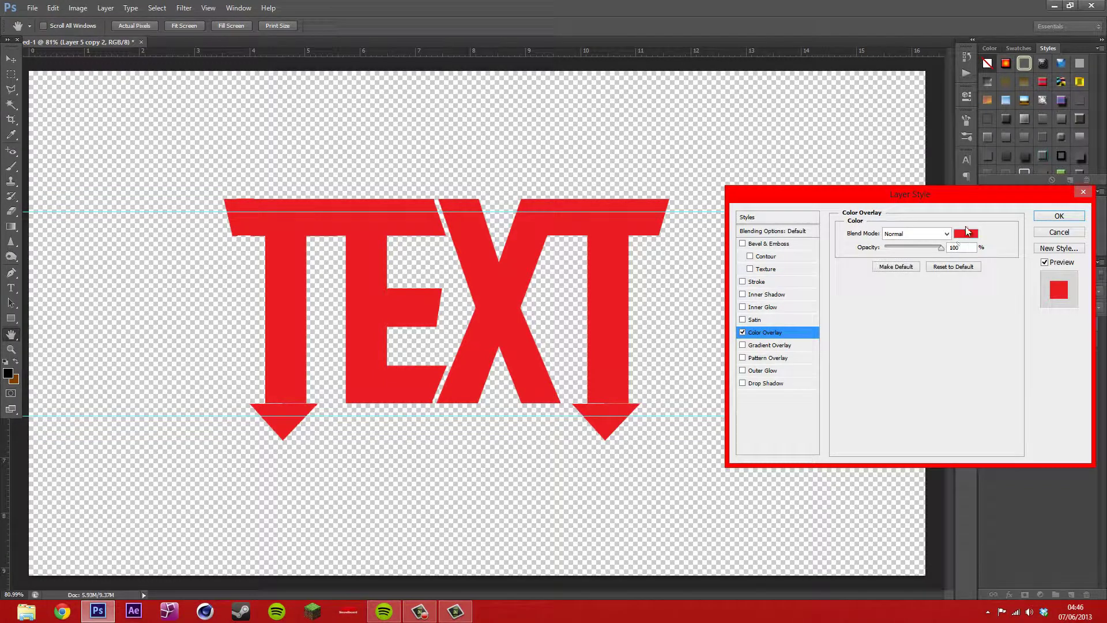
click(973, 237)
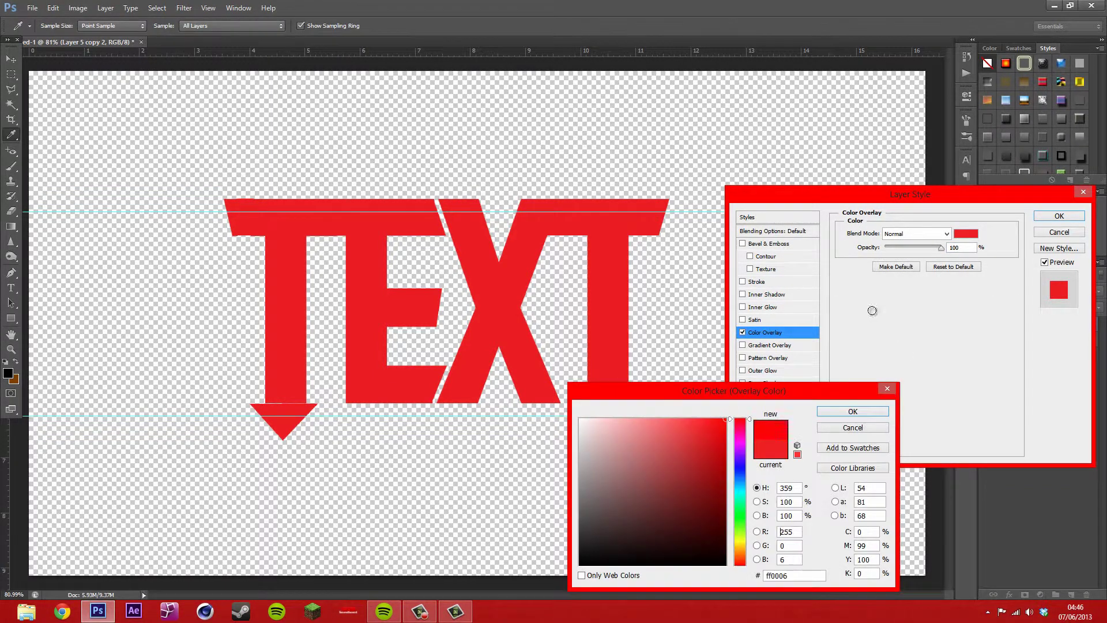
click(464, 306)
mouse_move(608, 484)
mouse_down()
mouse_move(529, 363)
mouse_move(668, 460)
mouse_move(800, 275)
mouse_up()
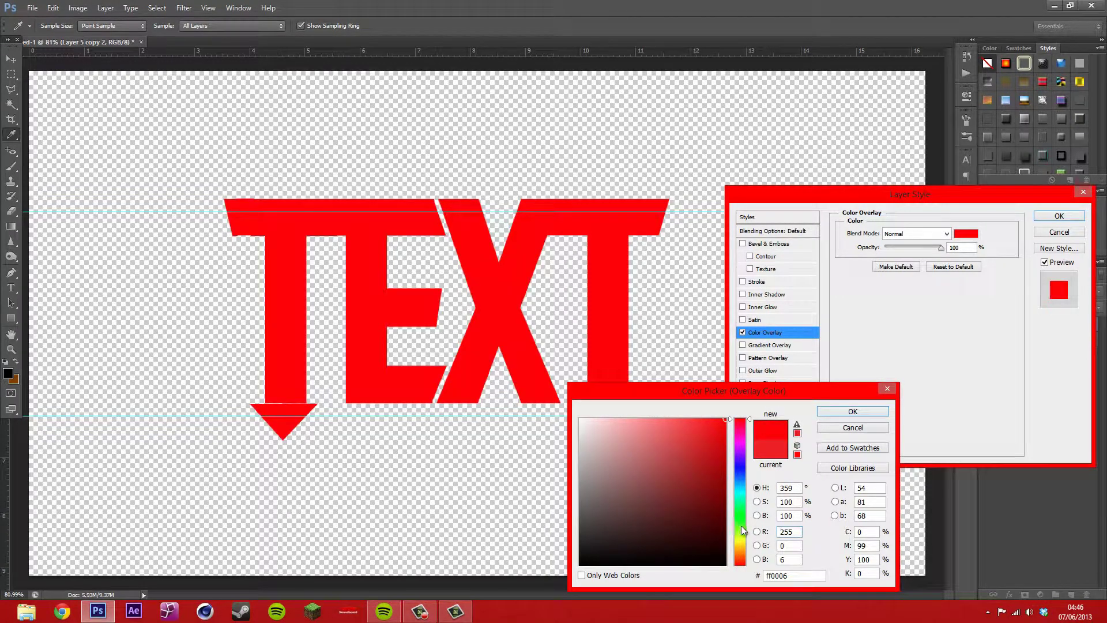
click(739, 522)
click(680, 379)
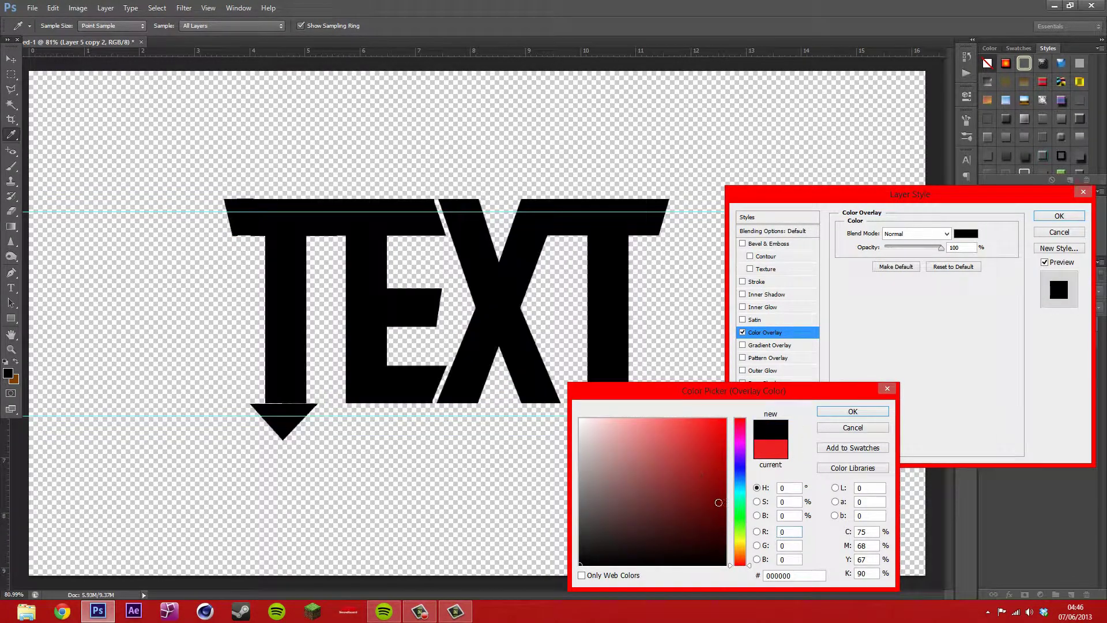
click(741, 477)
click(726, 419)
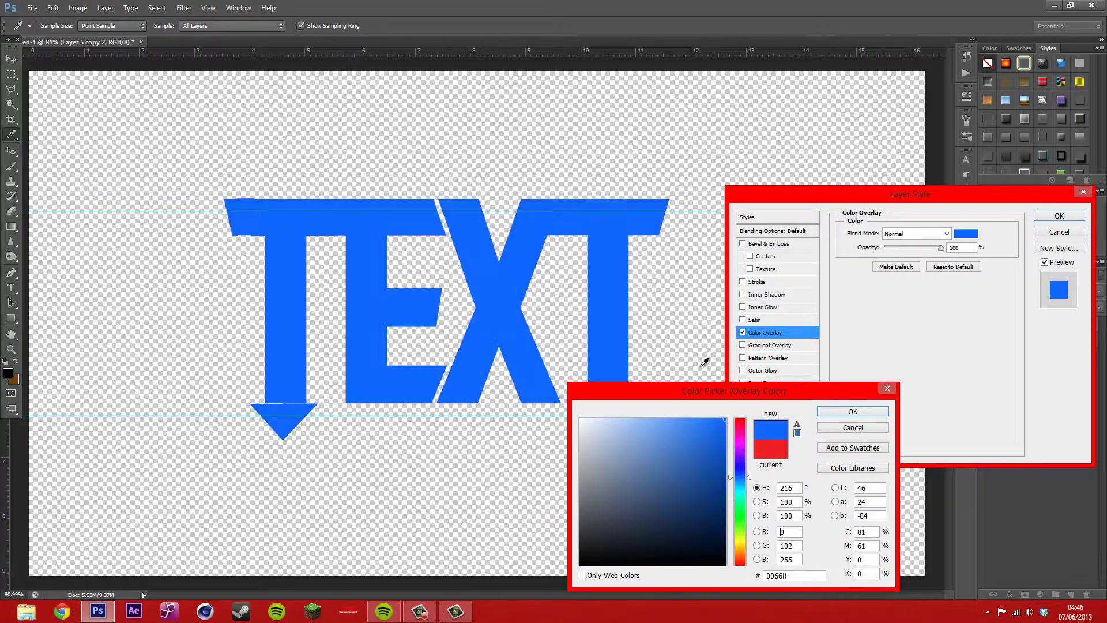
click(722, 443)
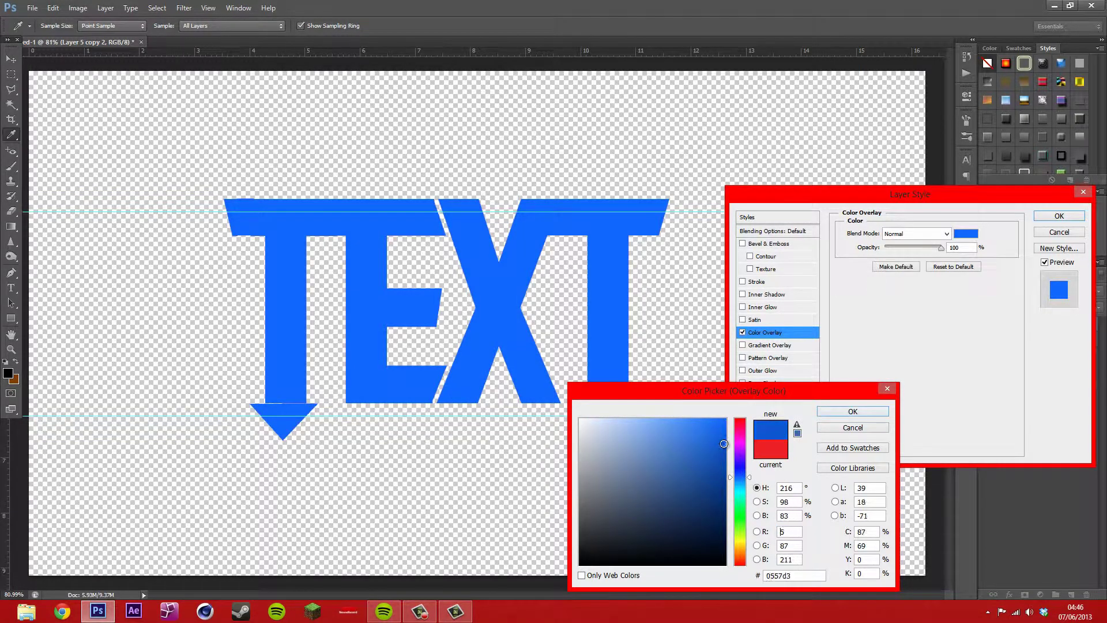
click(833, 412)
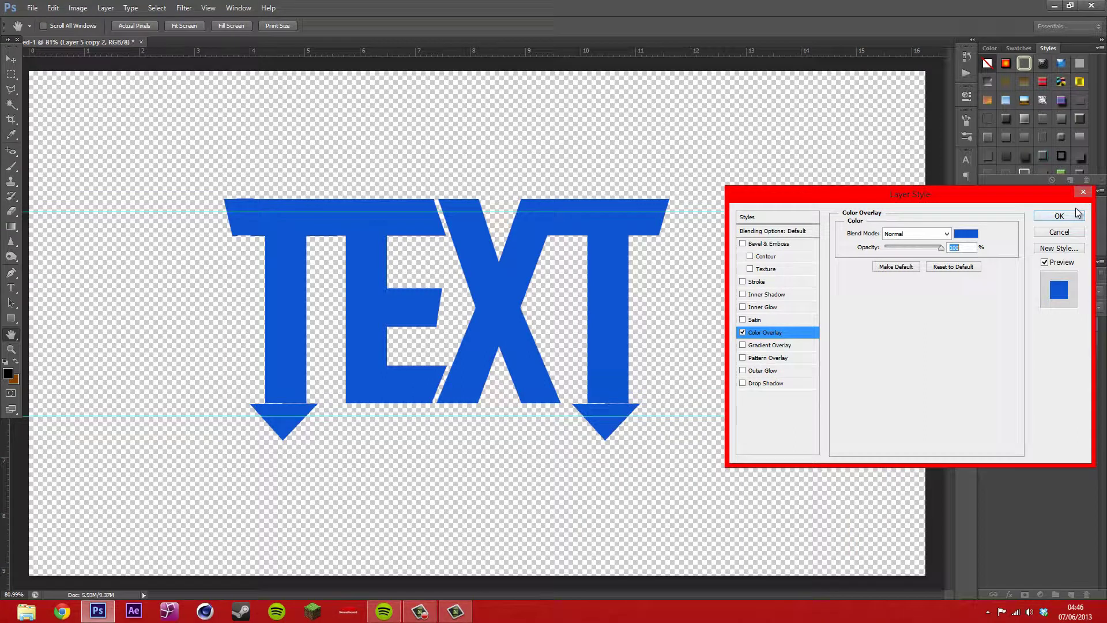
click(1059, 216)
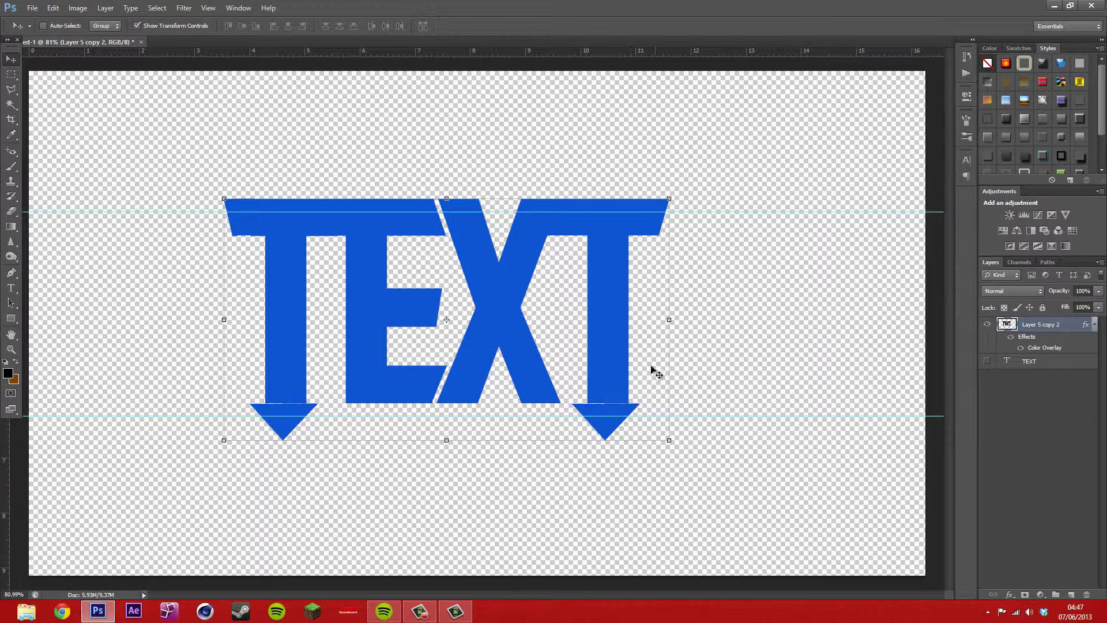
Duplicate the blue text layer and hide the original Layer 5 copy 2
right_click(1070, 326)
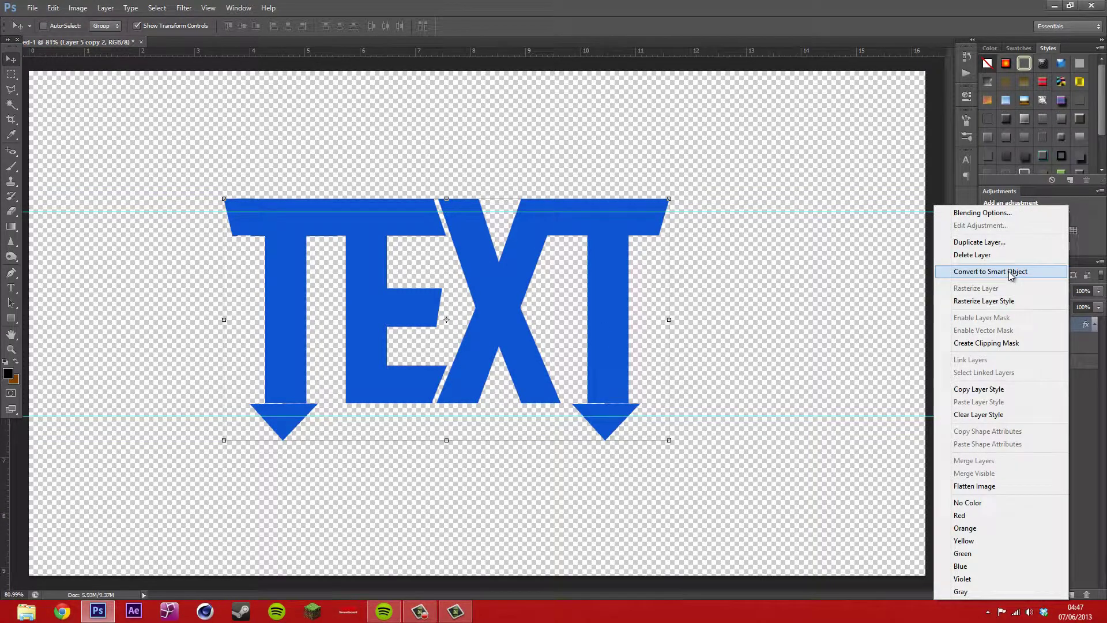
key(Escape)
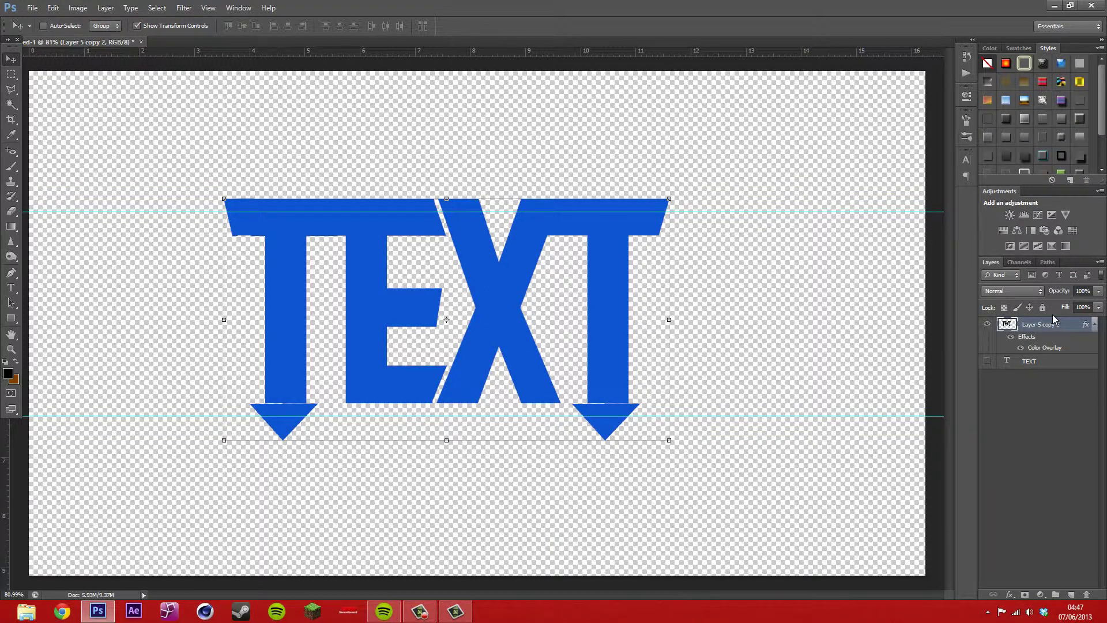
key(ctrl+j)
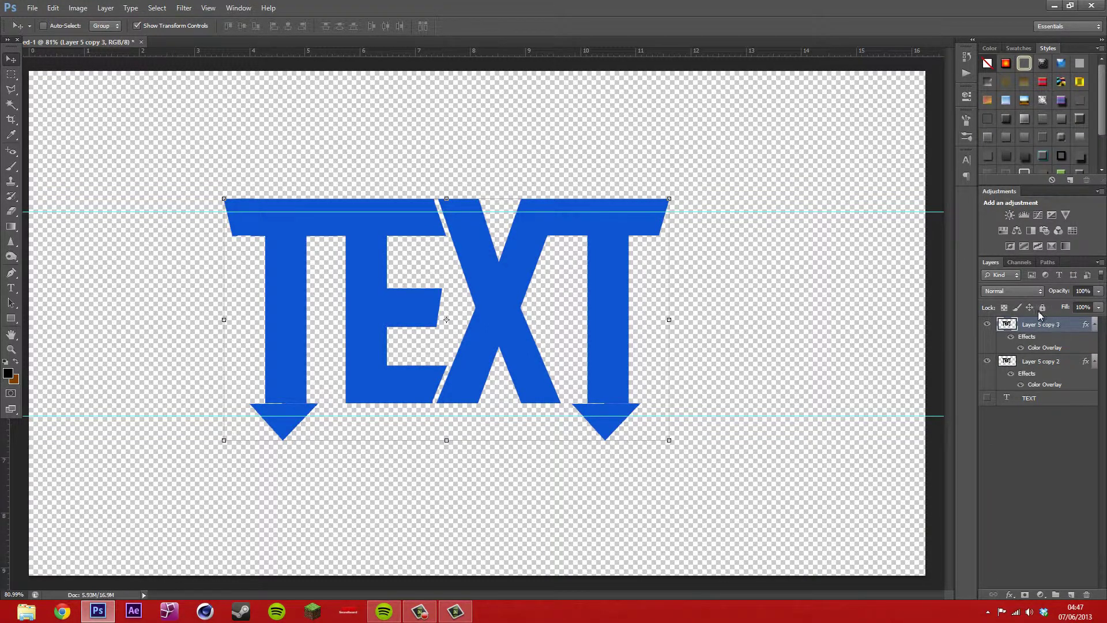
click(987, 361)
Convert the duplicated blue text layer, Layer 5 copy 3, to a smart object
right_click(1073, 327)
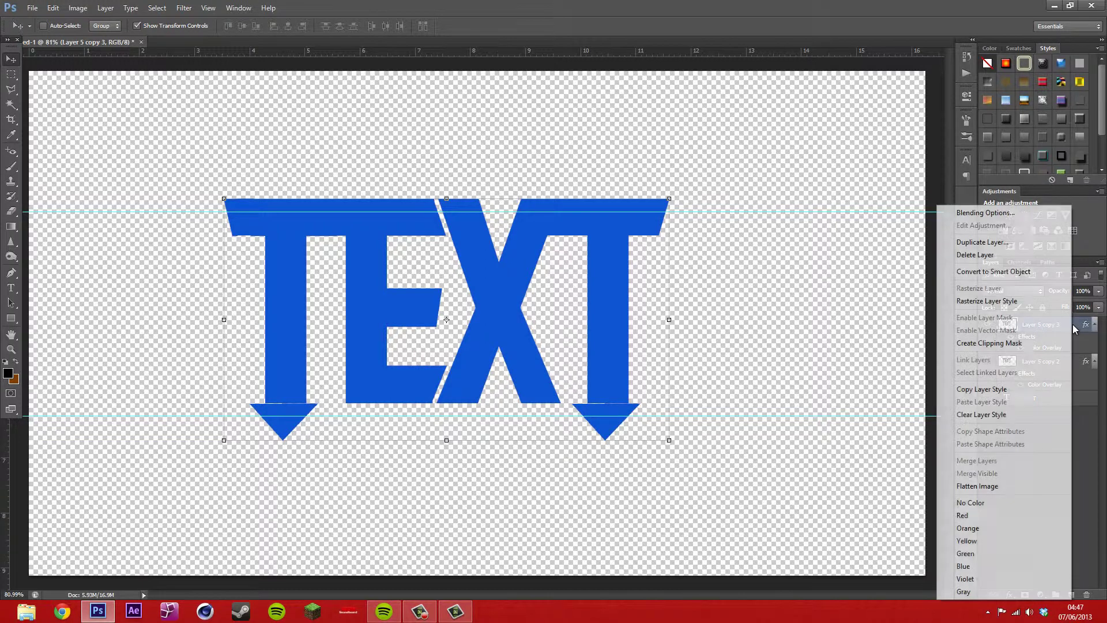
click(1015, 279)
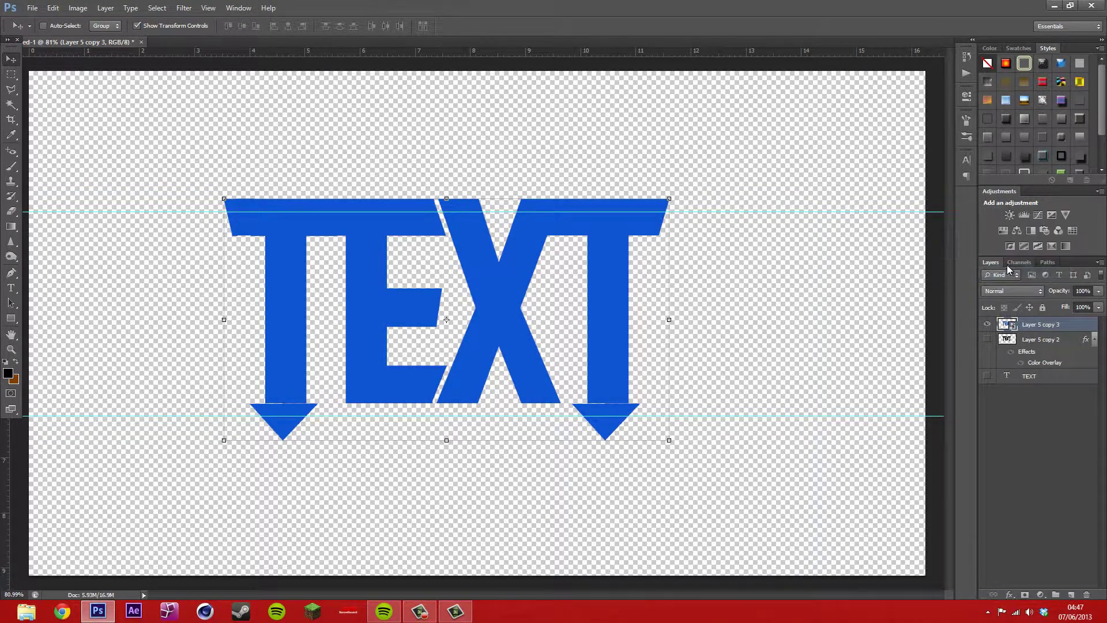
Rasterize the Layer 5 copy 3 smart object and make Layer 5 copy 2 visible beneath it
right_click(1065, 333)
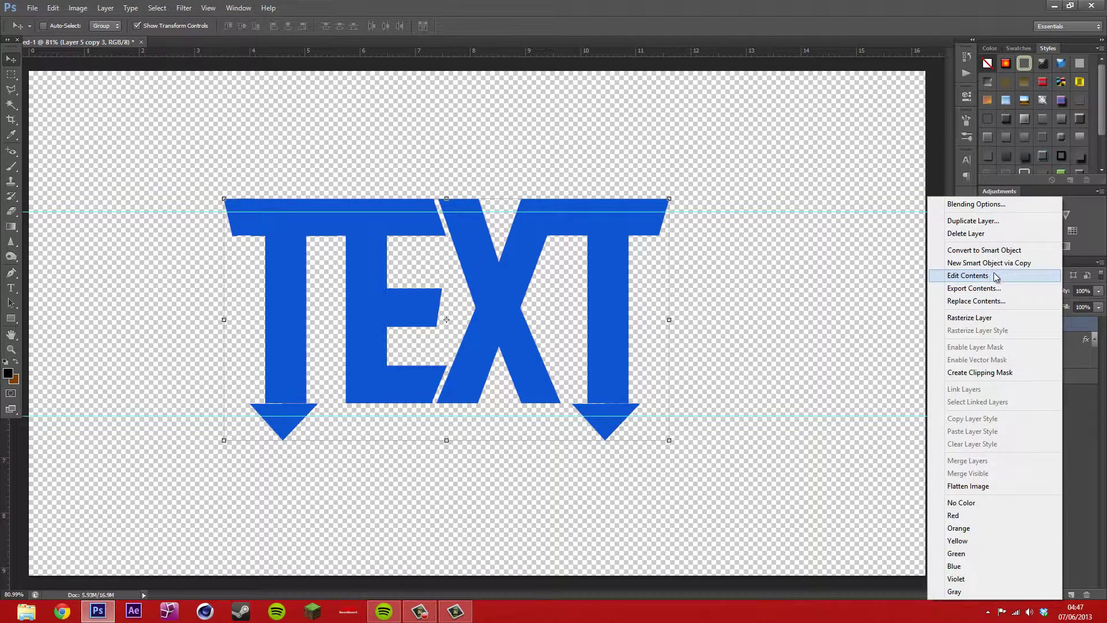
click(981, 316)
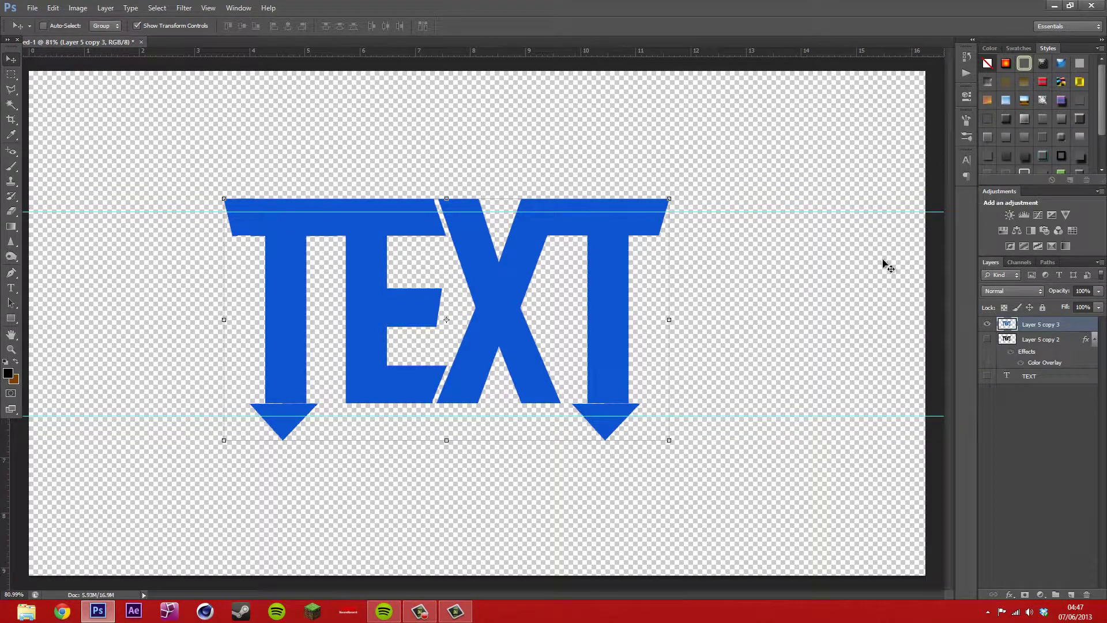
click(988, 329)
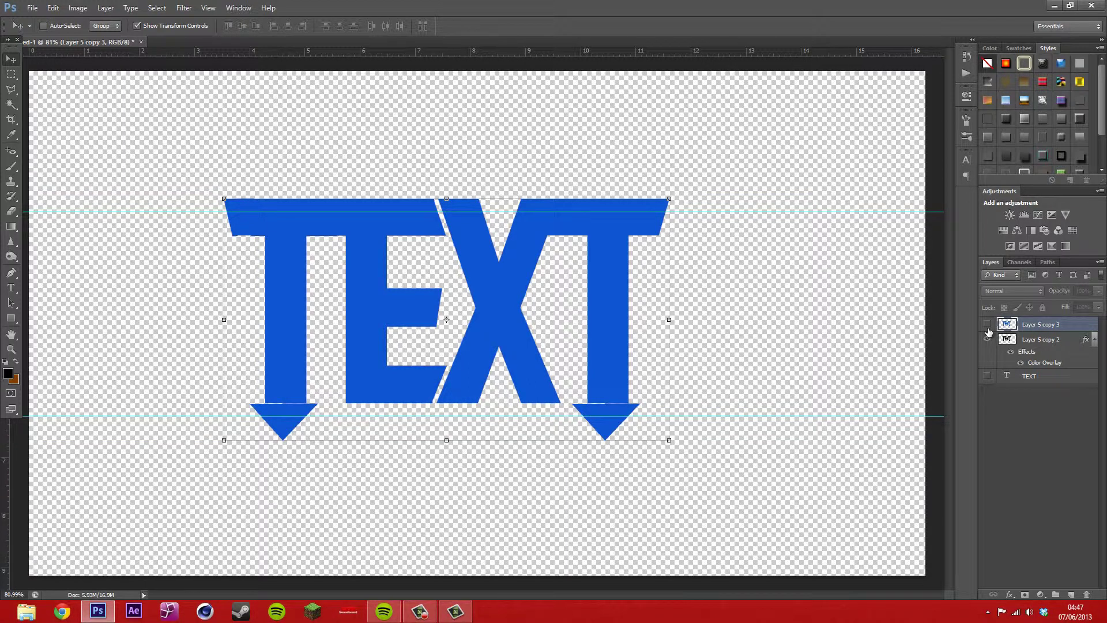
click(990, 340)
click(988, 338)
click(988, 325)
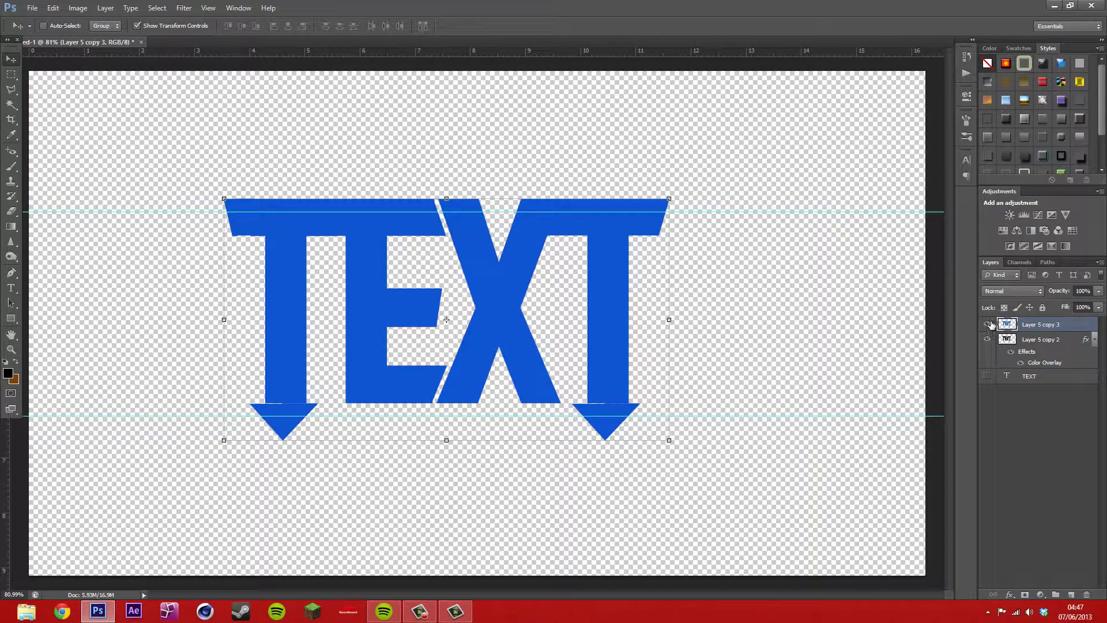
Add a Satin effect to Layer 5 copy 3 with a distance of 16 px and a size of 128 px
double_click(1070, 329)
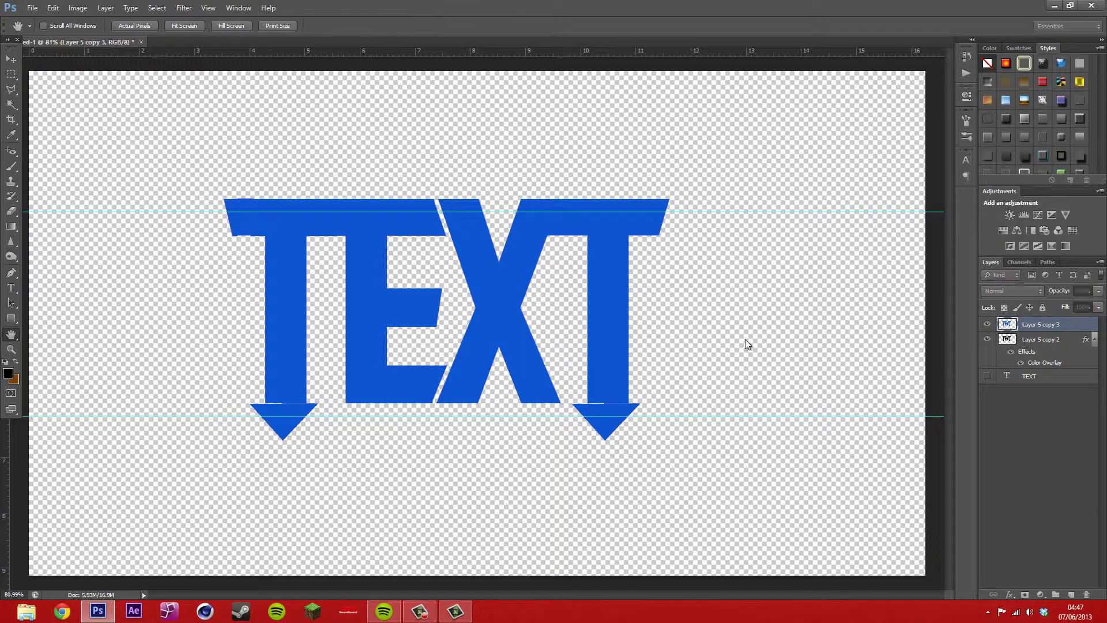
click(743, 320)
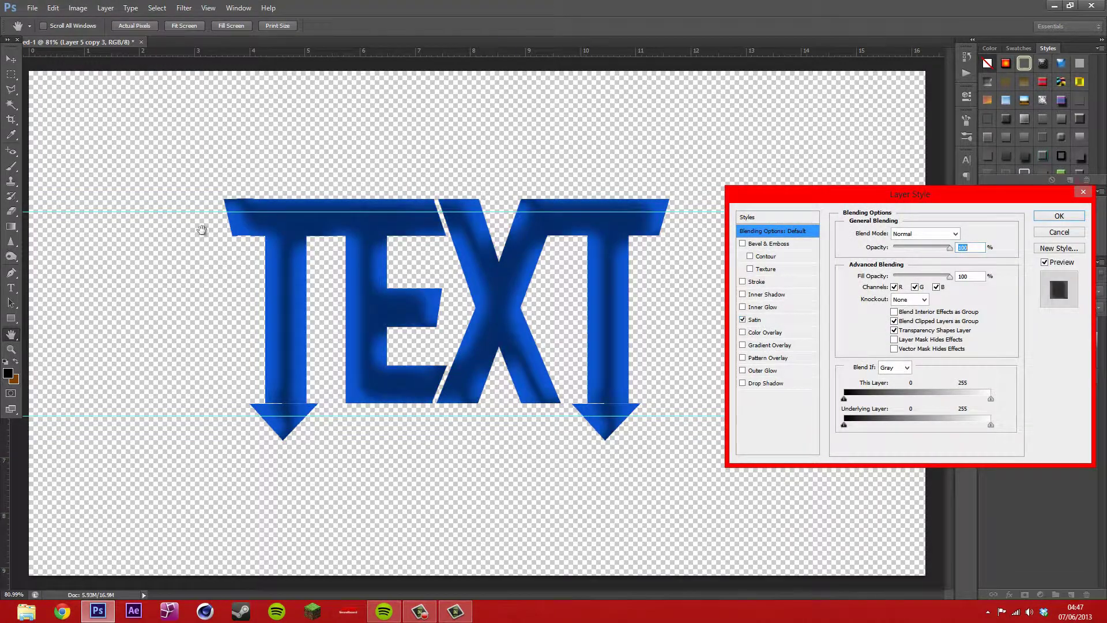
click(759, 321)
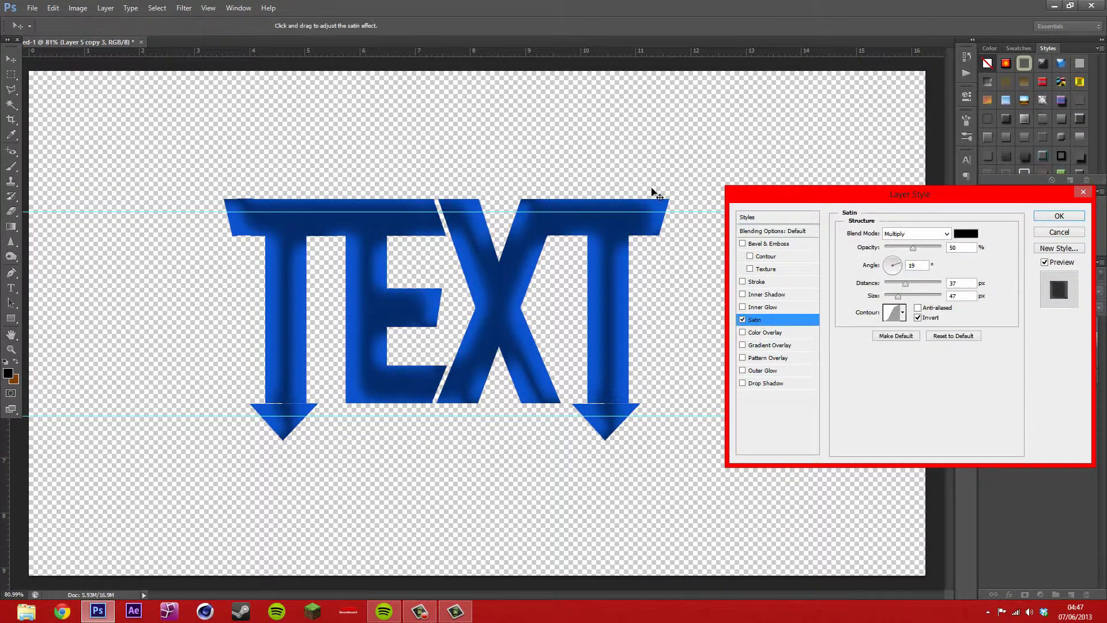
mouse_move(898, 295)
mouse_down()
mouse_move(923, 295)
mouse_move(882, 283)
mouse_move(922, 298)
mouse_move(881, 302)
mouse_up()
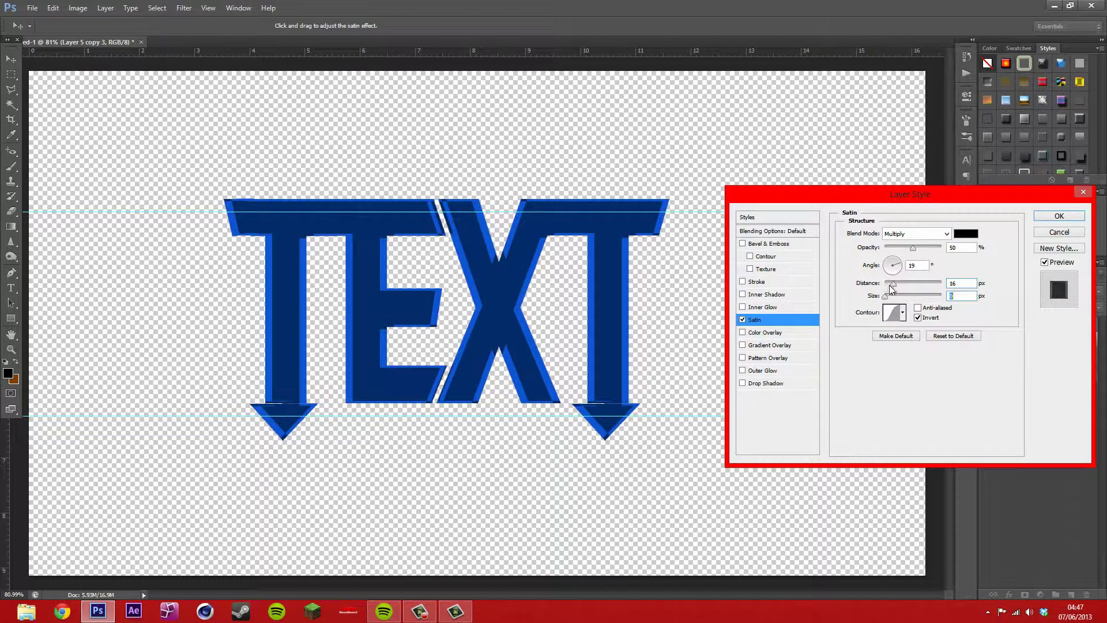
mouse_move(895, 299)
mouse_down()
mouse_move(917, 296)
mouse_move(907, 296)
mouse_up()
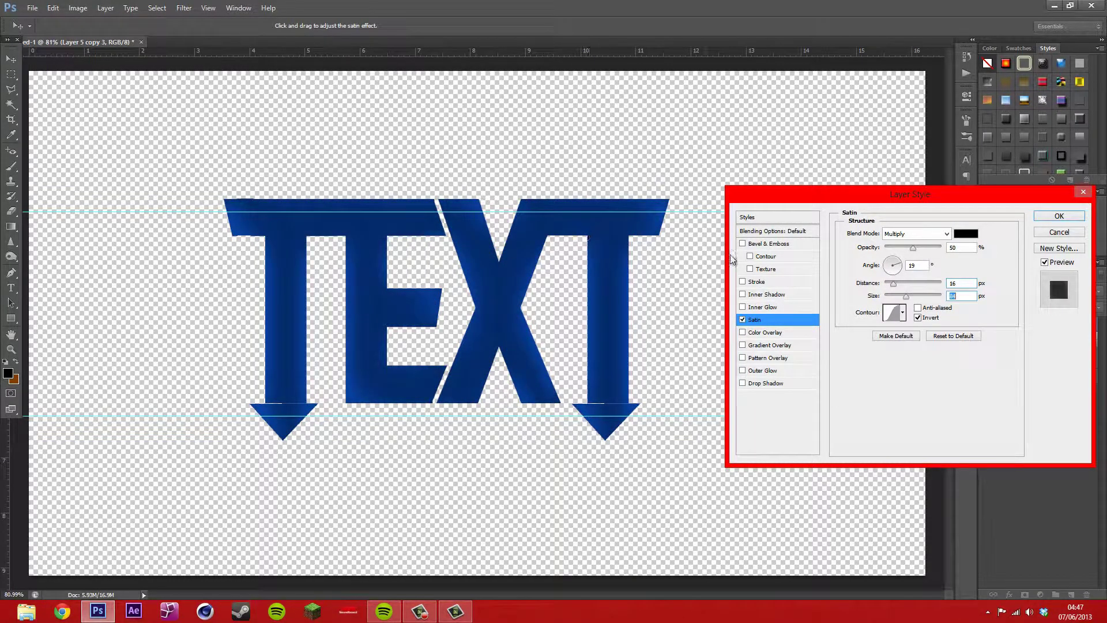
drag(908, 298, 915, 298)
Turn off the Satin effect's Invert option, fine-tune its opacity and apply the layer style
click(918, 318)
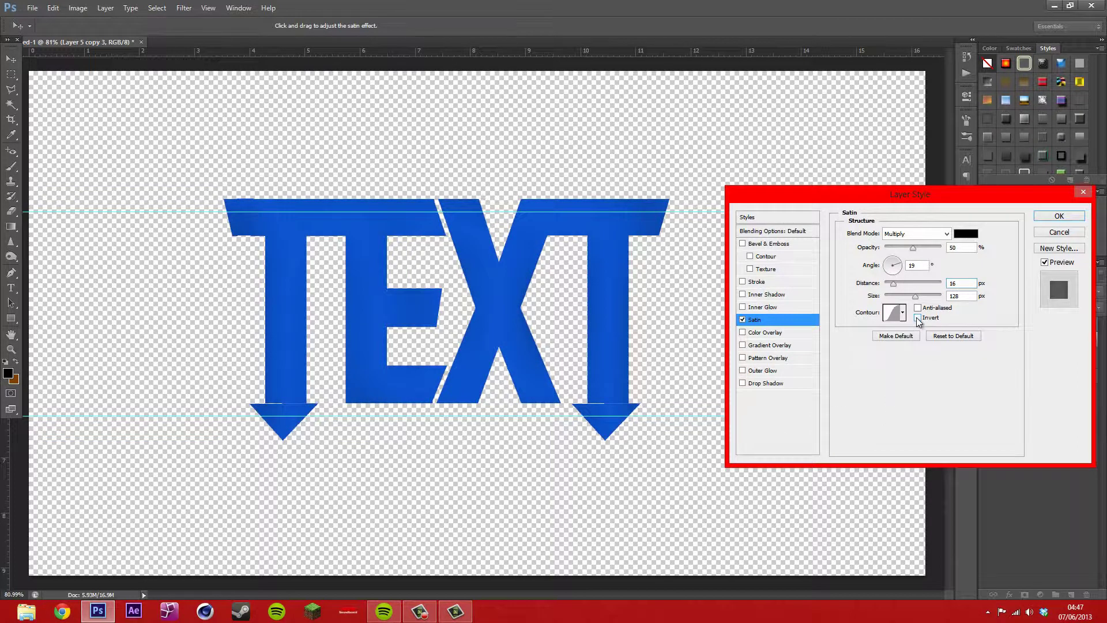
click(918, 318)
click(917, 317)
click(917, 318)
mouse_move(915, 249)
mouse_down()
mouse_move(885, 252)
mouse_move(947, 249)
mouse_move(904, 249)
mouse_up()
click(918, 318)
drag(909, 249, 914, 250)
click(1054, 217)
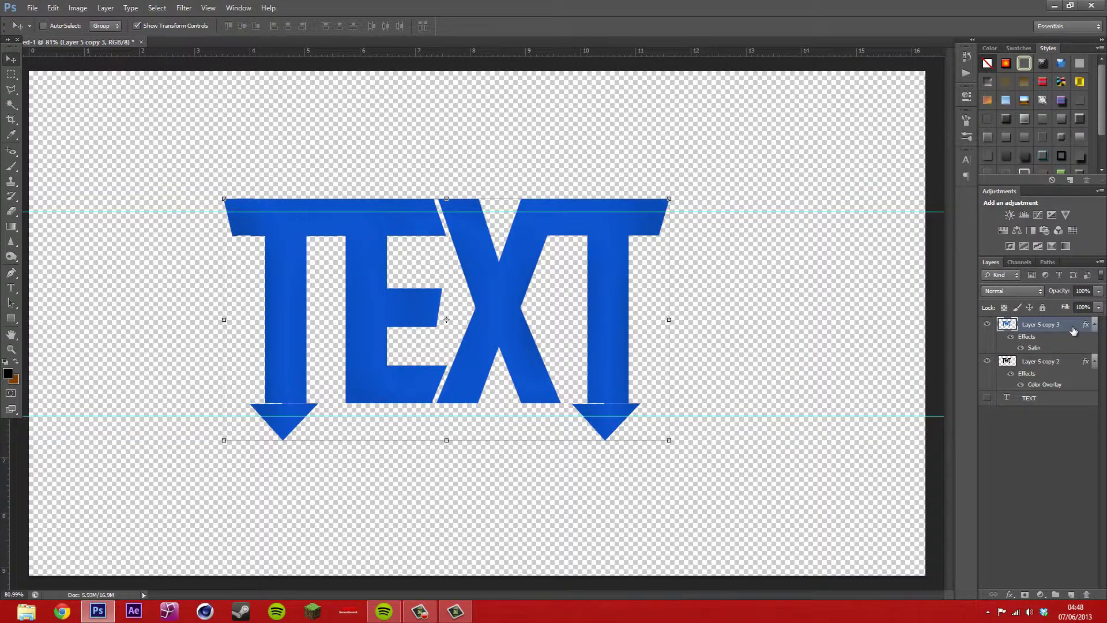
Add a Drop Shadow and an Outer Glow to Layer 5 copy 3, colouring the glow bright blue (00c6ff)
double_click(1073, 331)
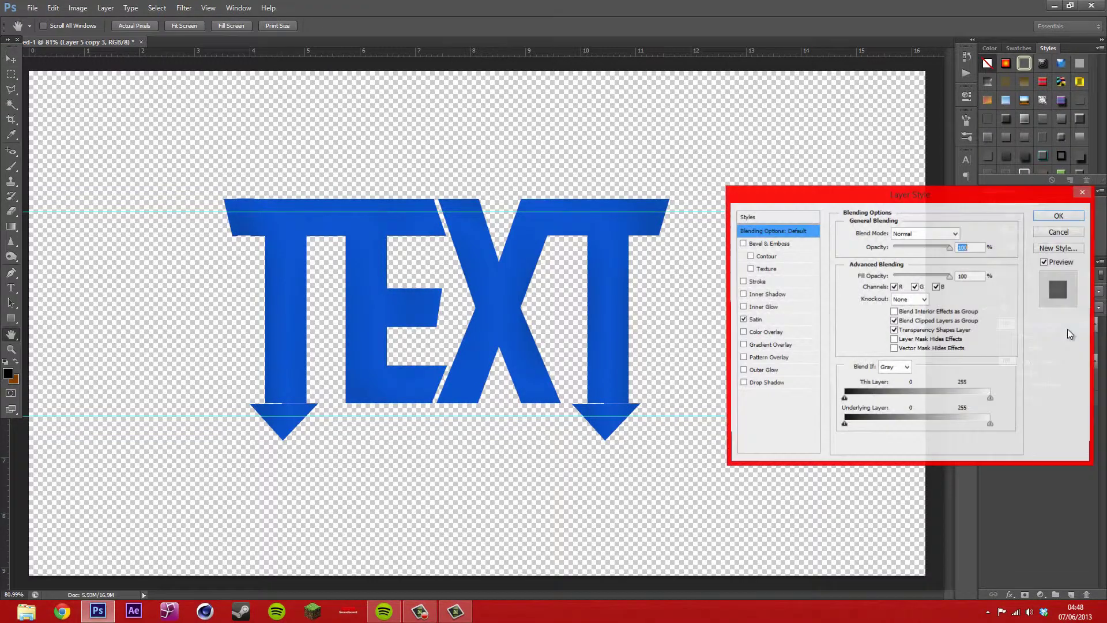
click(743, 383)
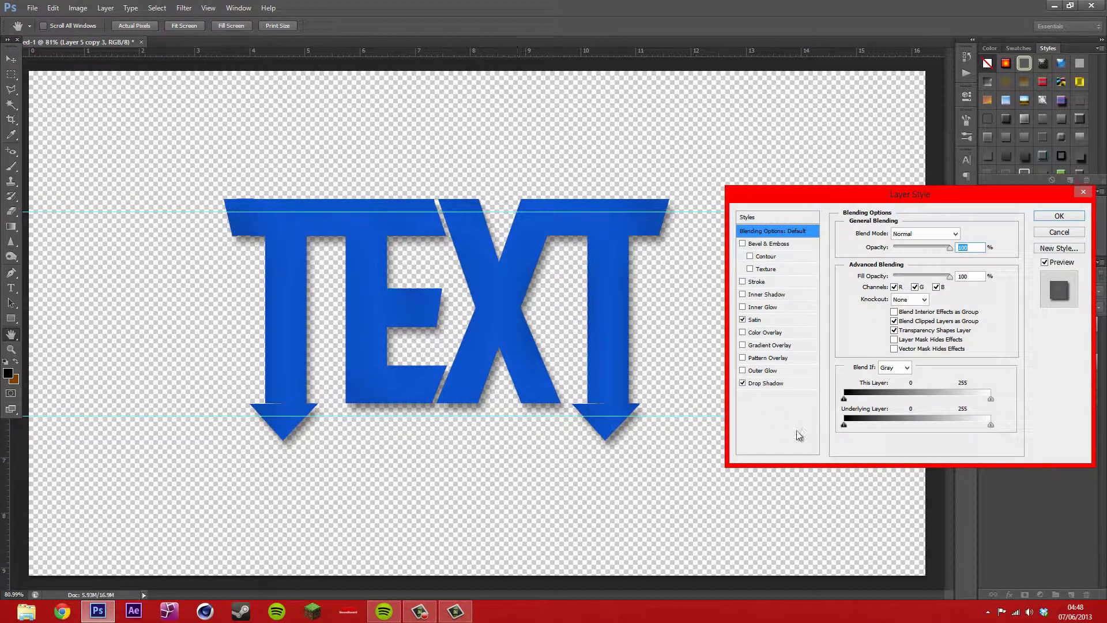
click(743, 370)
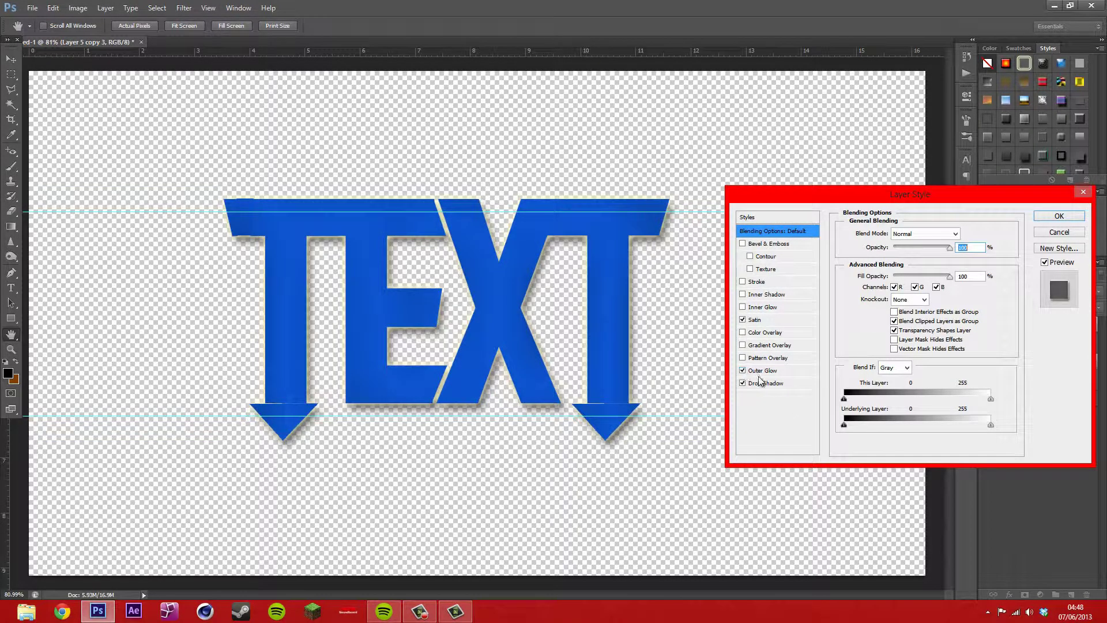
click(762, 371)
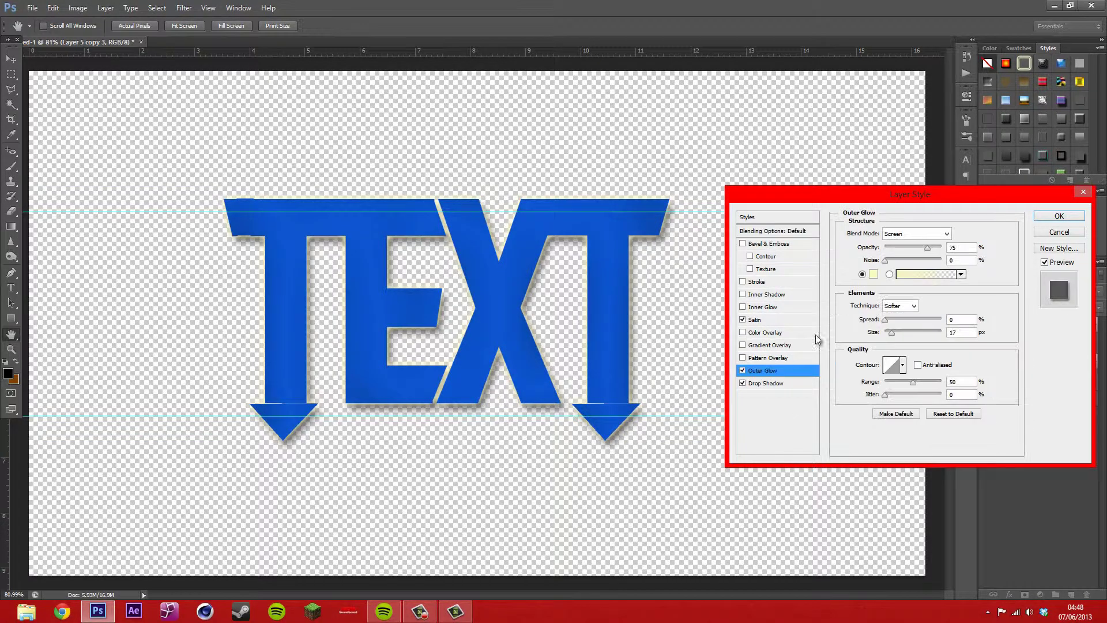
click(873, 274)
click(740, 486)
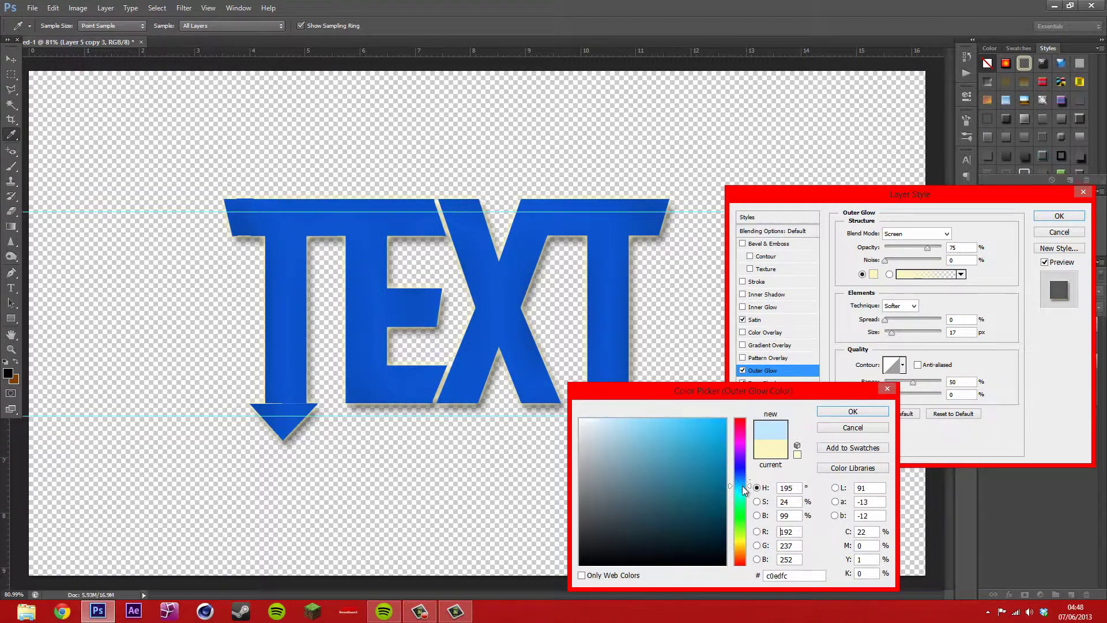
click(725, 419)
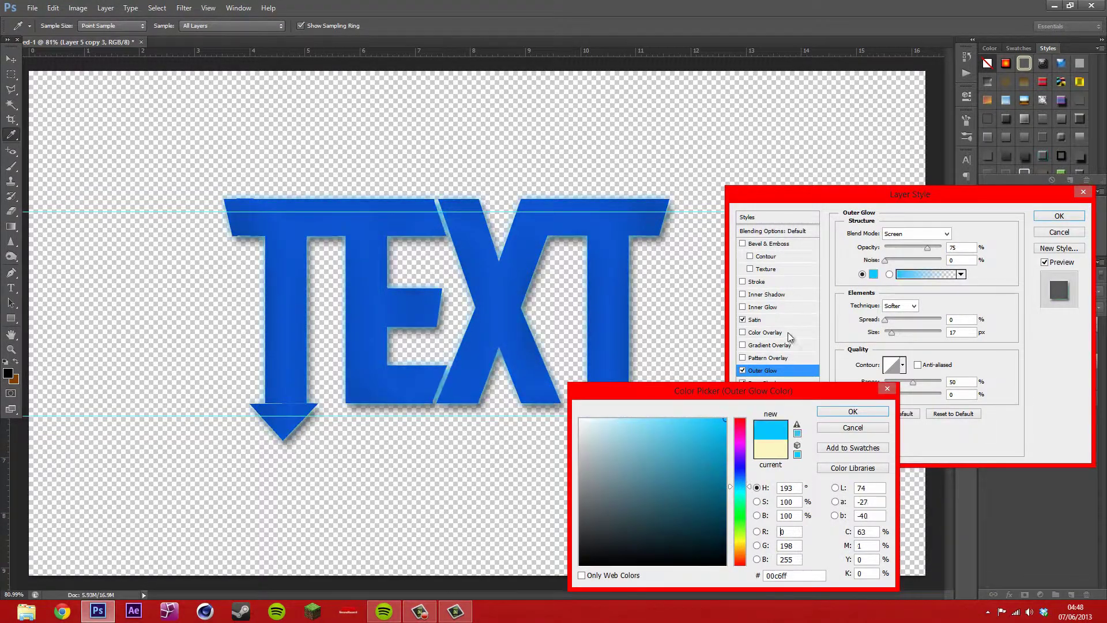
click(845, 411)
Set the Outer Glow's spread to 37% and size to 250 px, lower its opacity to about 36% and apply it
drag(885, 319, 926, 332)
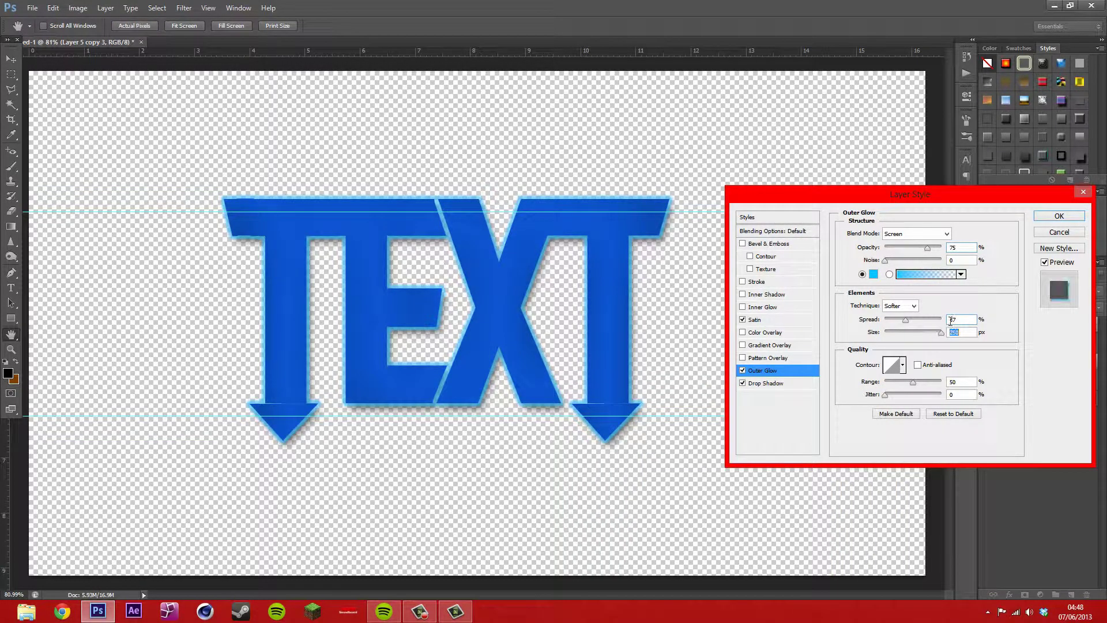
drag(924, 252, 904, 250)
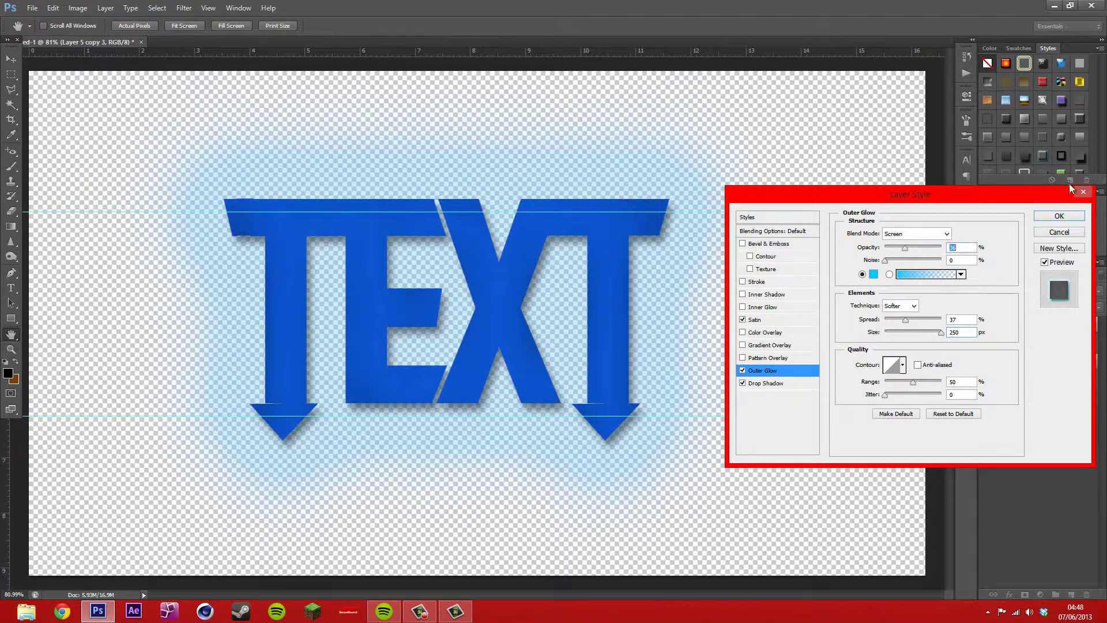
click(1059, 217)
Sample the lettering's blue (0351c7) as the foreground colour for the Brush tool
key(v)
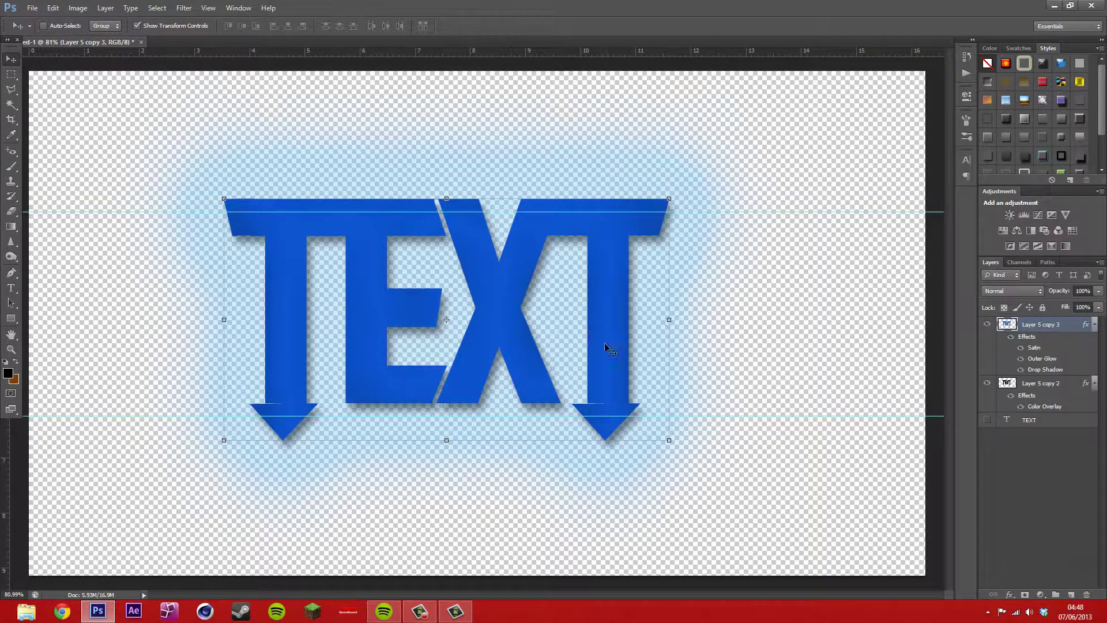
key(b)
alt+click(610, 399)
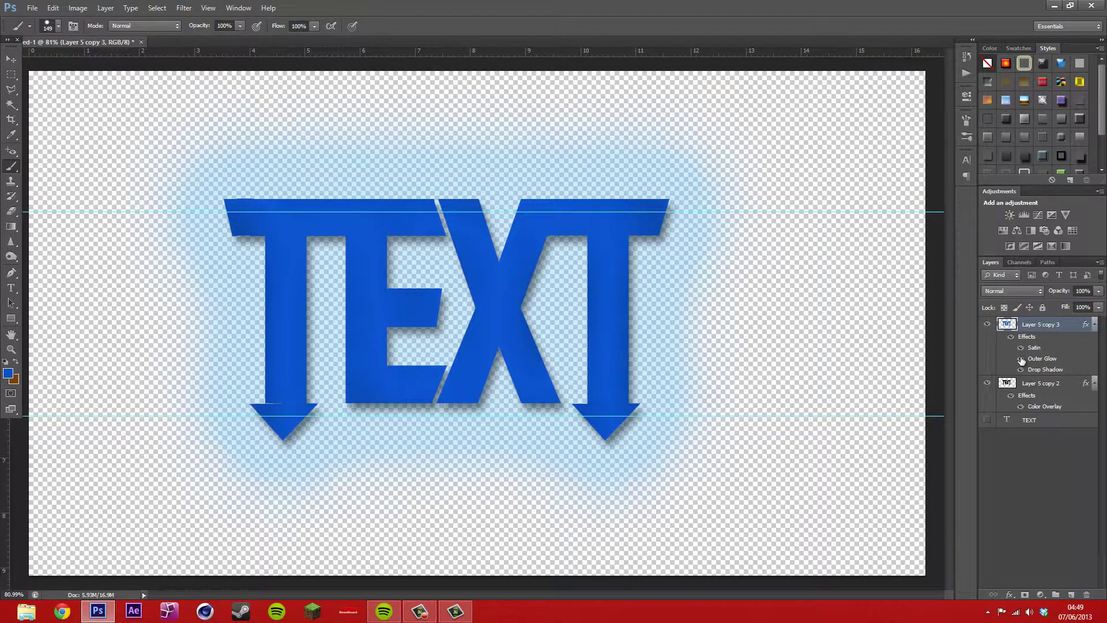
Switch off the Outer Glow and Drop Shadow effects of Layer 5 copy 3
click(1022, 359)
right_click(1062, 325)
key(Escape)
click(1021, 369)
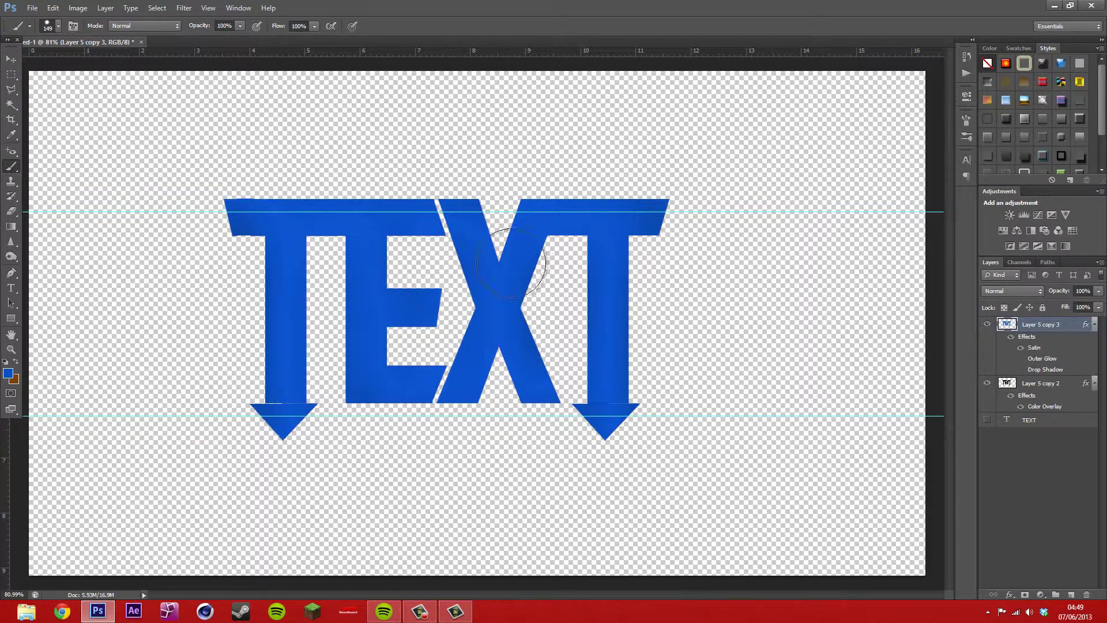
Duplicate Layer 5 copy 3 together with its layer effects
right_click(1065, 331)
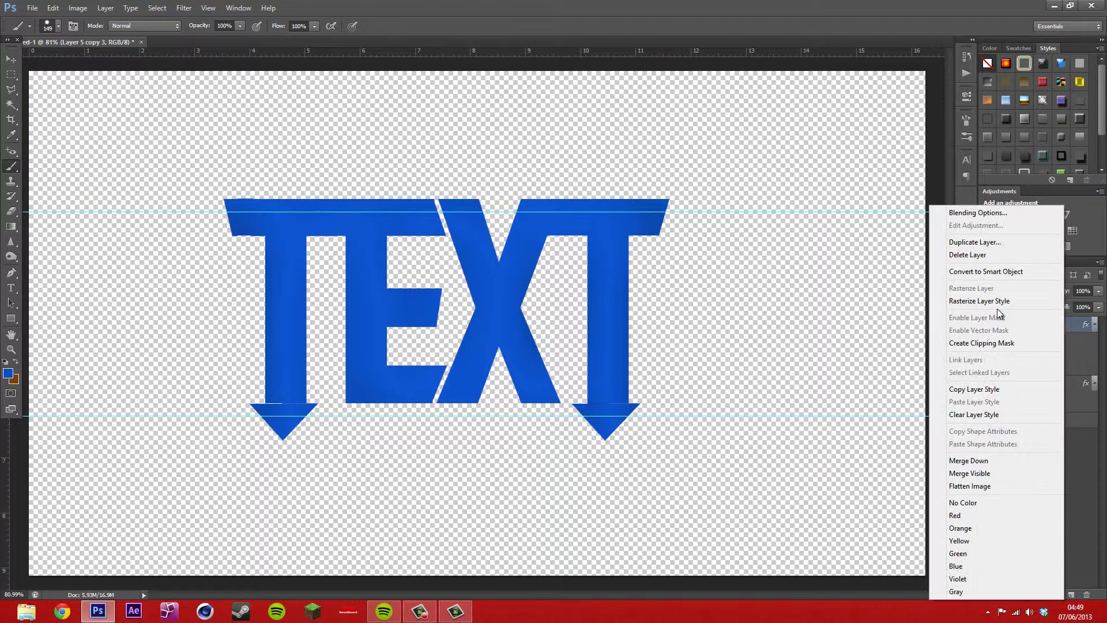
click(824, 329)
key(ctrl+j)
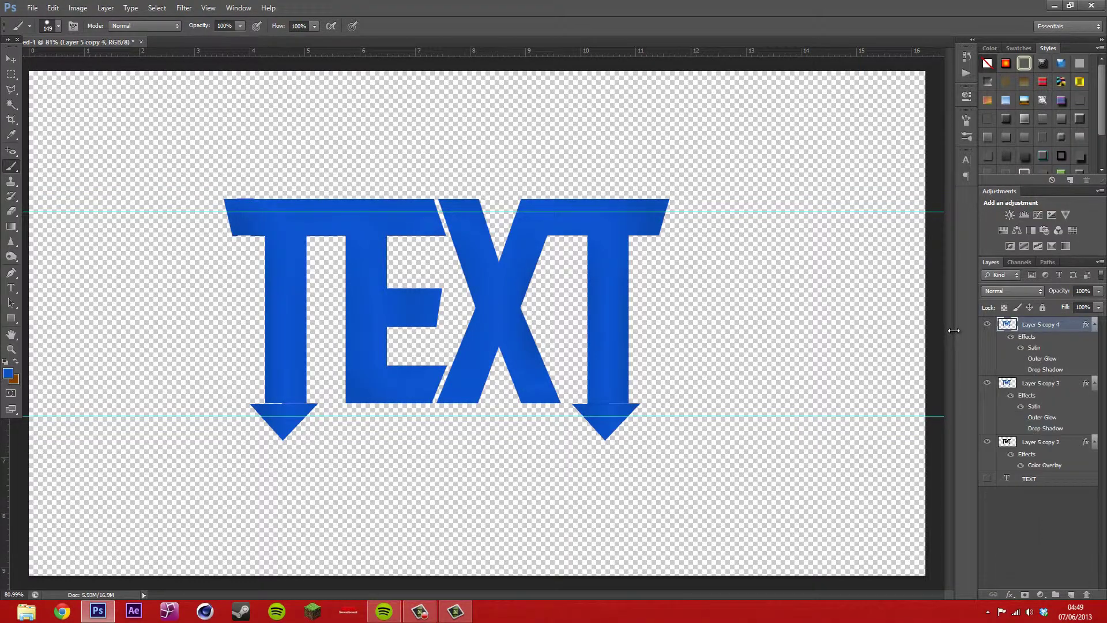
Switch the Drop Shadow and Outer Glow of Layer 5 copy 3 back on and hide that layer as a backup
click(1020, 428)
click(1020, 358)
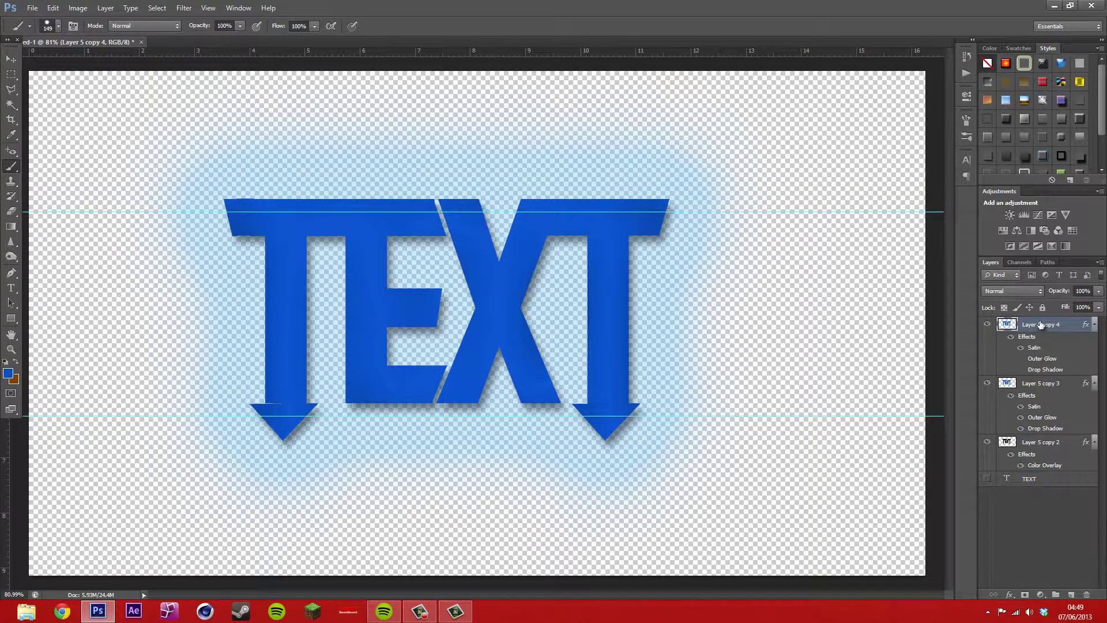
click(987, 382)
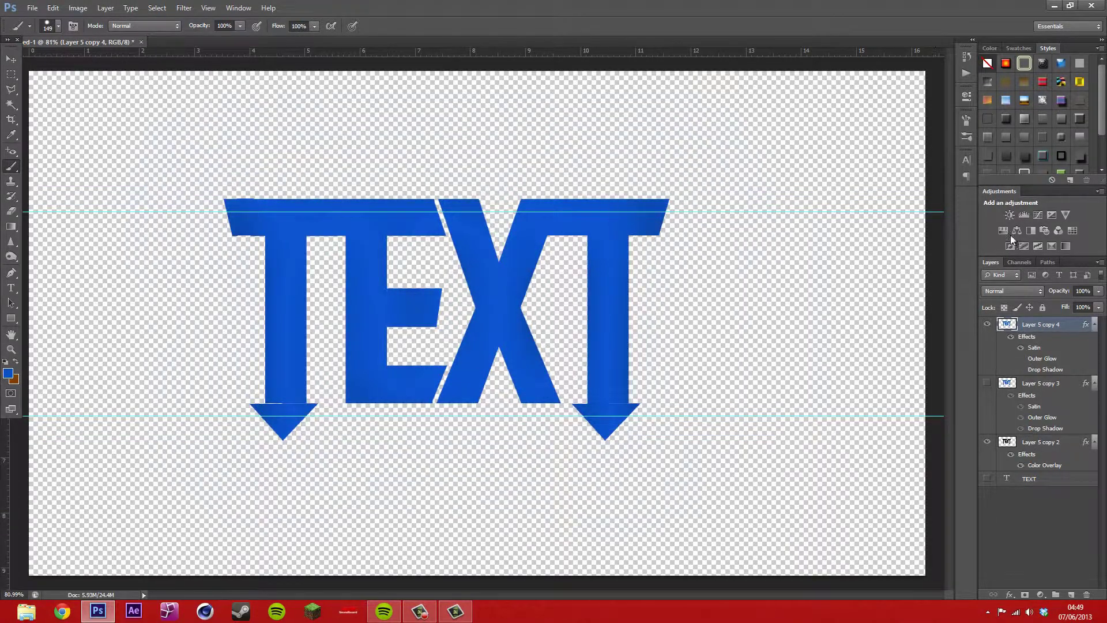
Load the outline of the lettering on Layer 5 copy 4 as a selection and expand it by 5 pixels
ctrl+click(1014, 327)
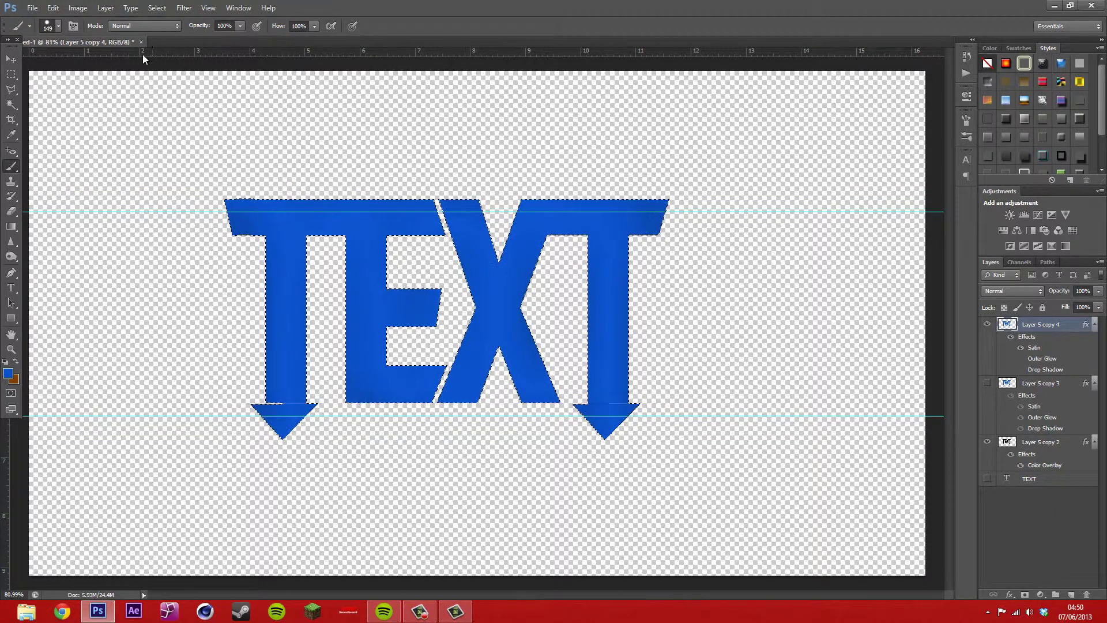
click(157, 8)
mouse_move(259, 136)
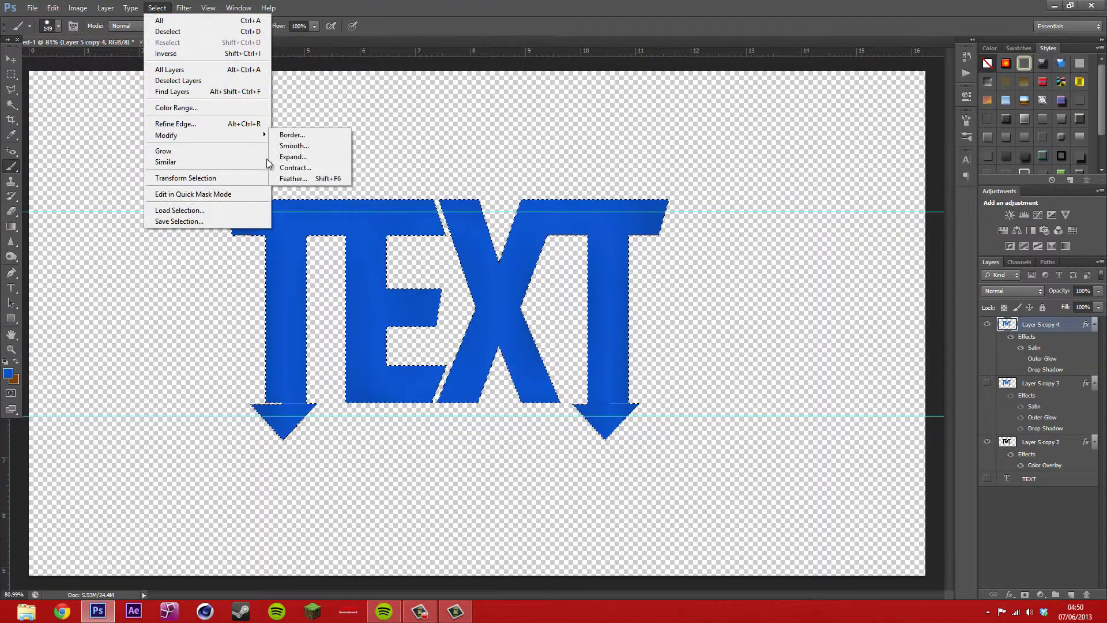
click(285, 160)
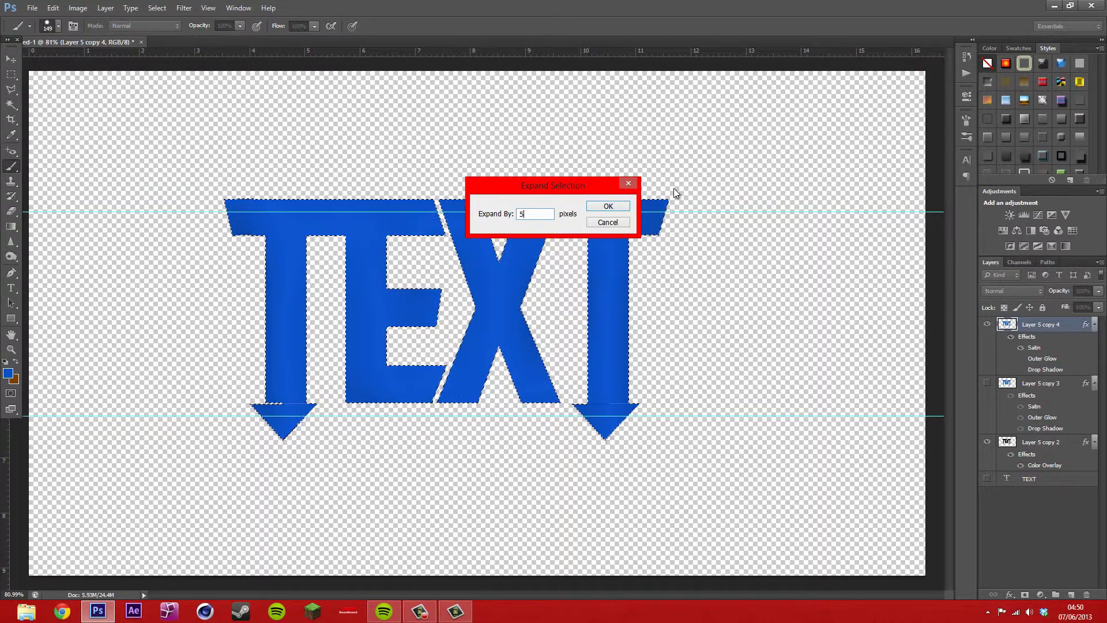
key(Return)
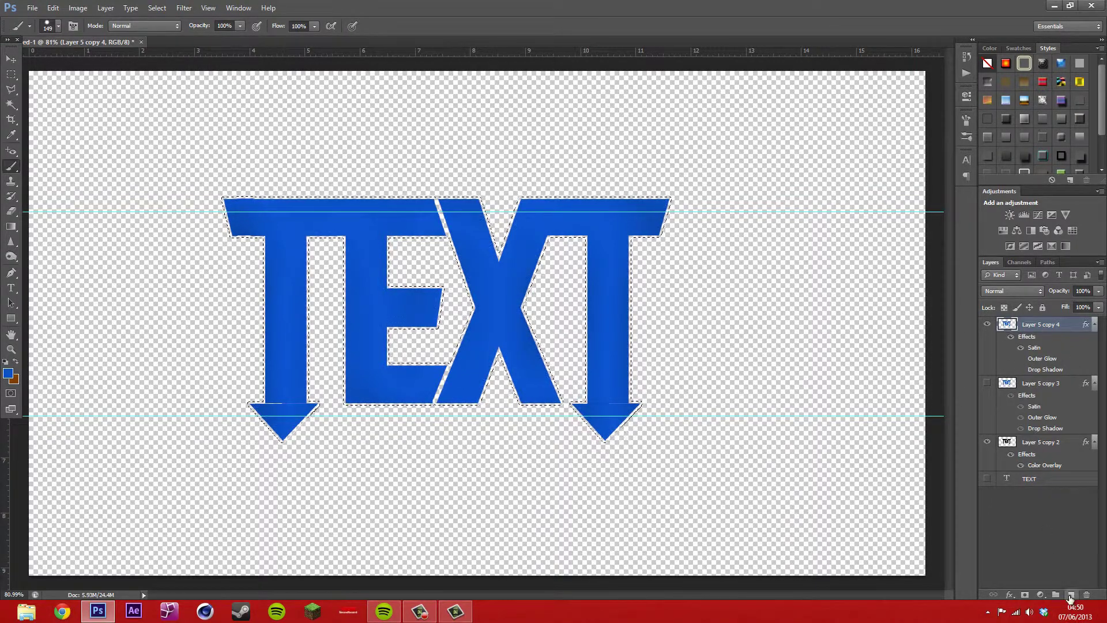
Create a new empty layer above Layer 5 copy 4 and select the Paint Bucket tool
click(1070, 595)
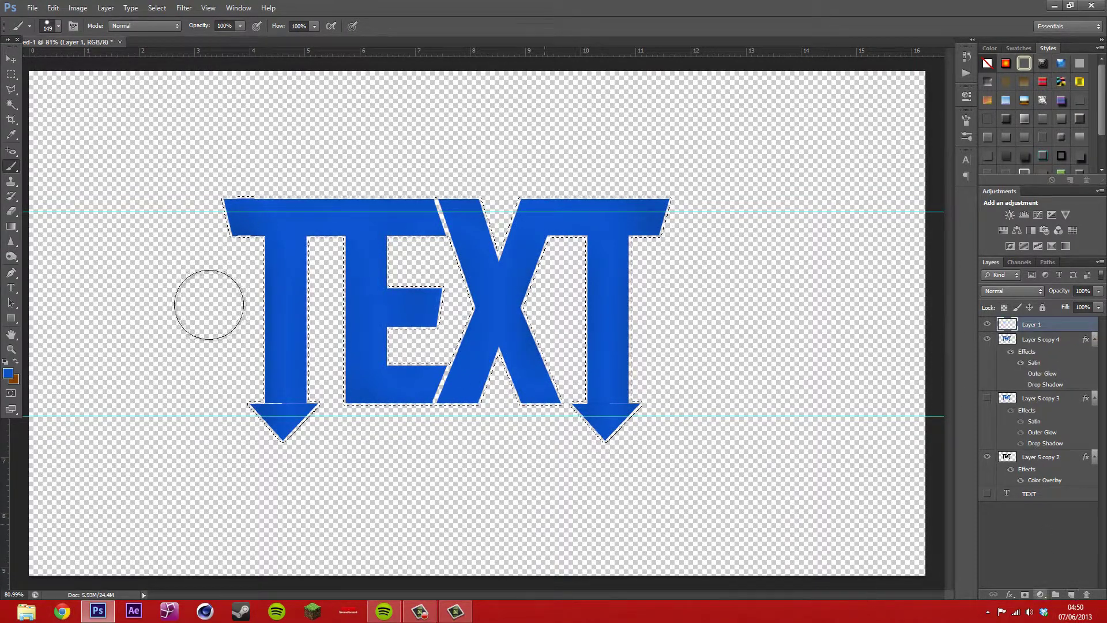
click(12, 228)
click(47, 236)
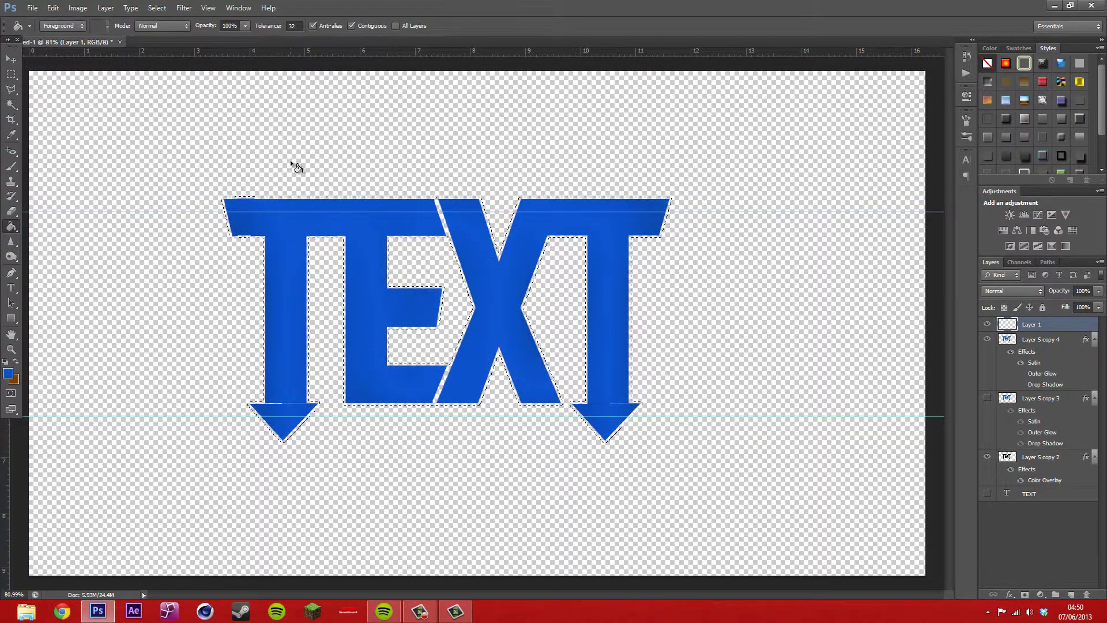
click(12, 167)
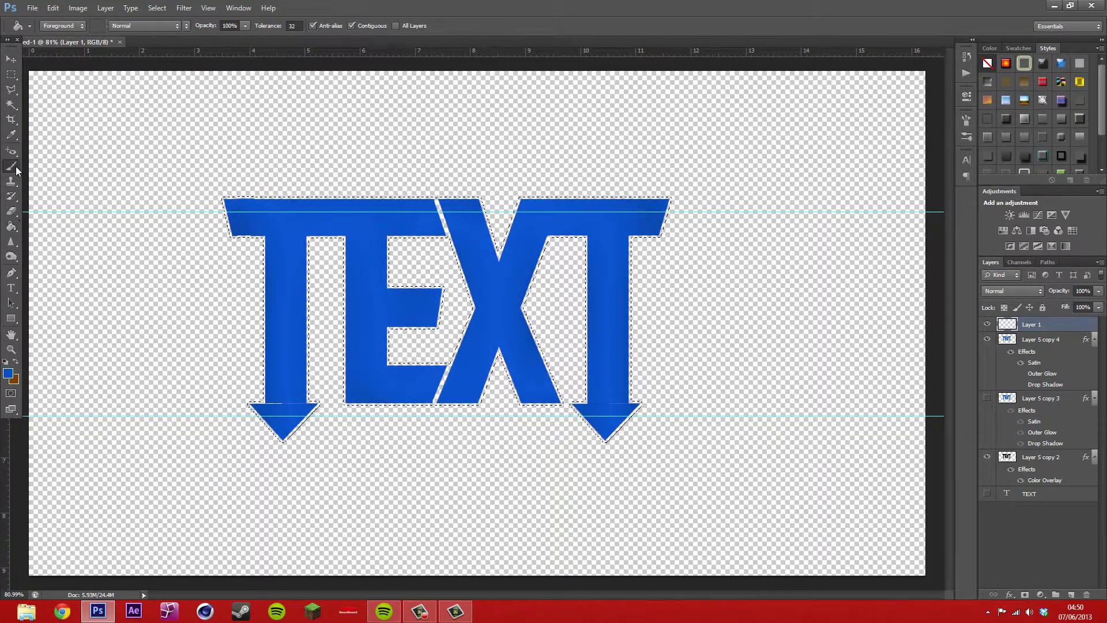
Set the foreground colour to golden yellow ffc600
click(8, 373)
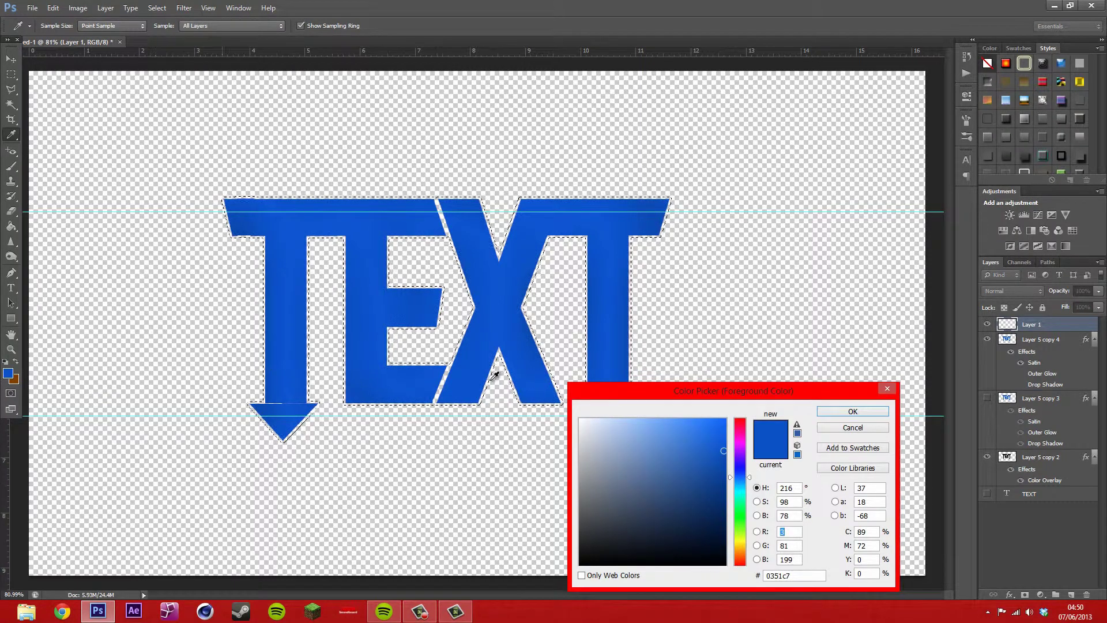
drag(745, 499, 740, 542)
drag(723, 426, 741, 434)
drag(740, 543, 739, 543)
drag(684, 449, 813, 329)
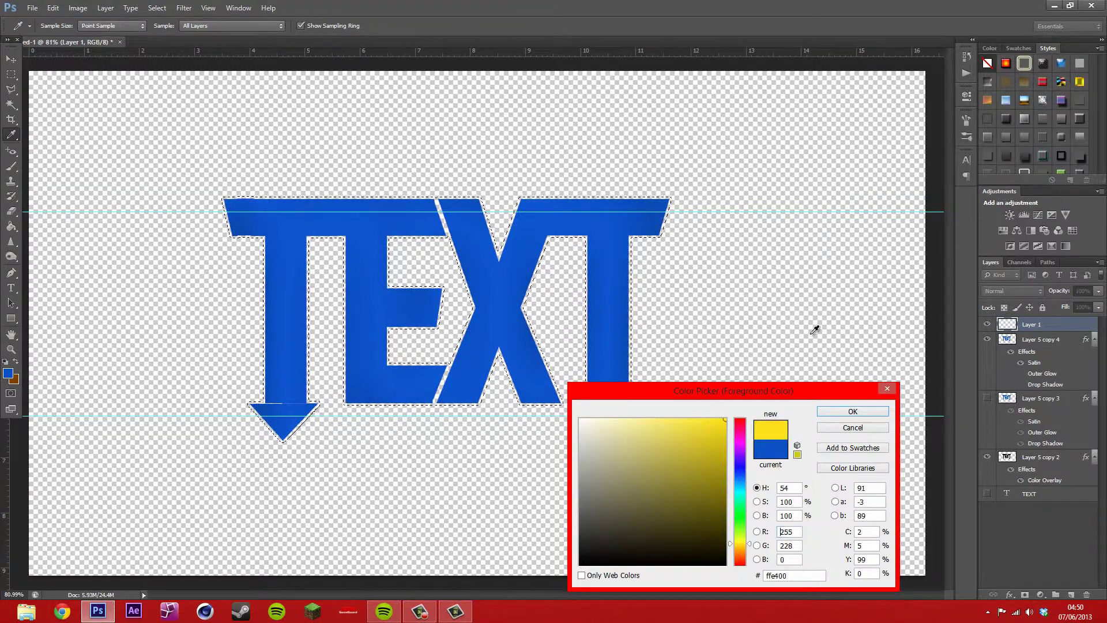
drag(733, 556, 741, 546)
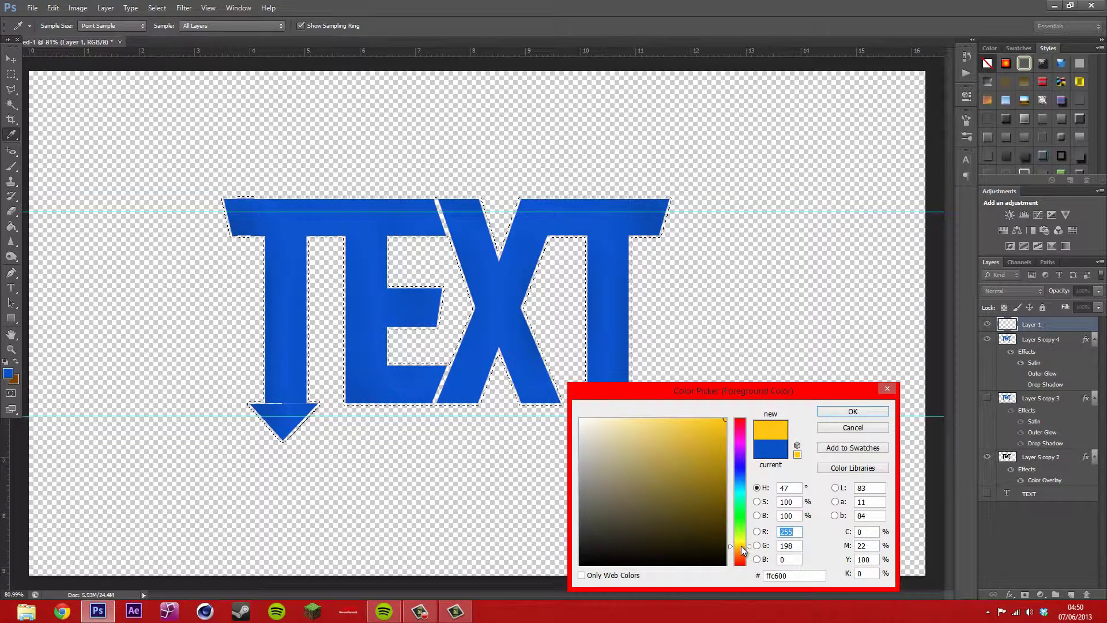
click(853, 411)
Paint the whole expanded lettering selection on Layer 1 golden yellow with the Brush tool
key(b)
drag(580, 164, 609, 369)
mouse_move(581, 460)
mouse_down()
mouse_move(598, 290)
mouse_move(593, 444)
mouse_move(705, 224)
mouse_move(662, 193)
mouse_up()
mouse_move(478, 208)
mouse_down()
mouse_move(473, 402)
mouse_move(544, 507)
mouse_move(427, 323)
mouse_move(390, 484)
mouse_move(346, 522)
mouse_move(296, 440)
mouse_move(219, 240)
mouse_move(306, 213)
mouse_up()
drag(326, 306, 234, 86)
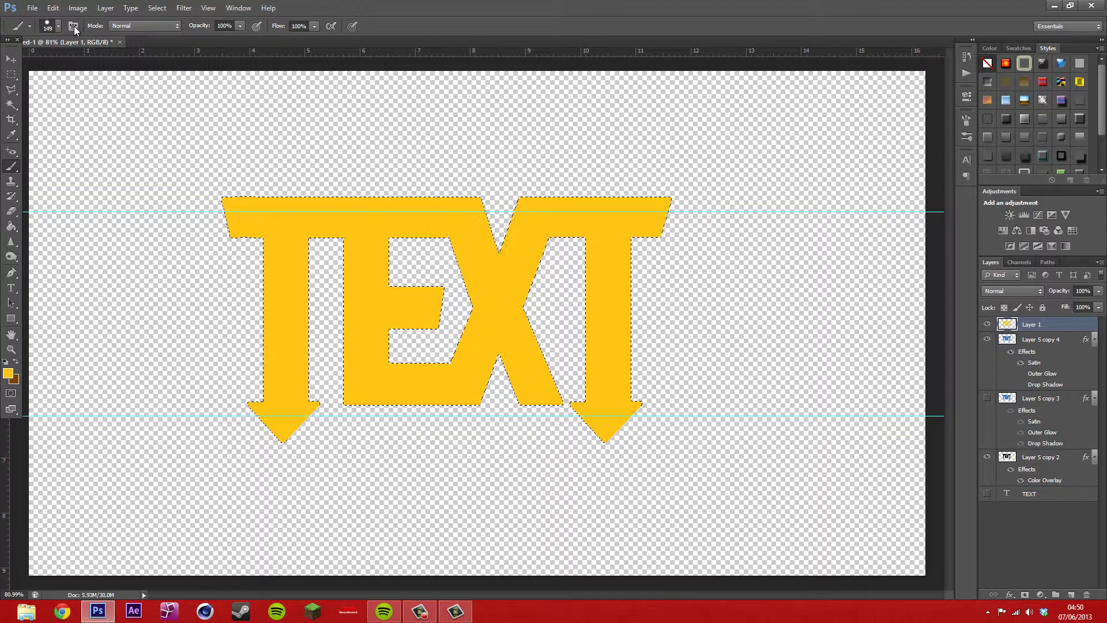
click(58, 26)
click(281, 76)
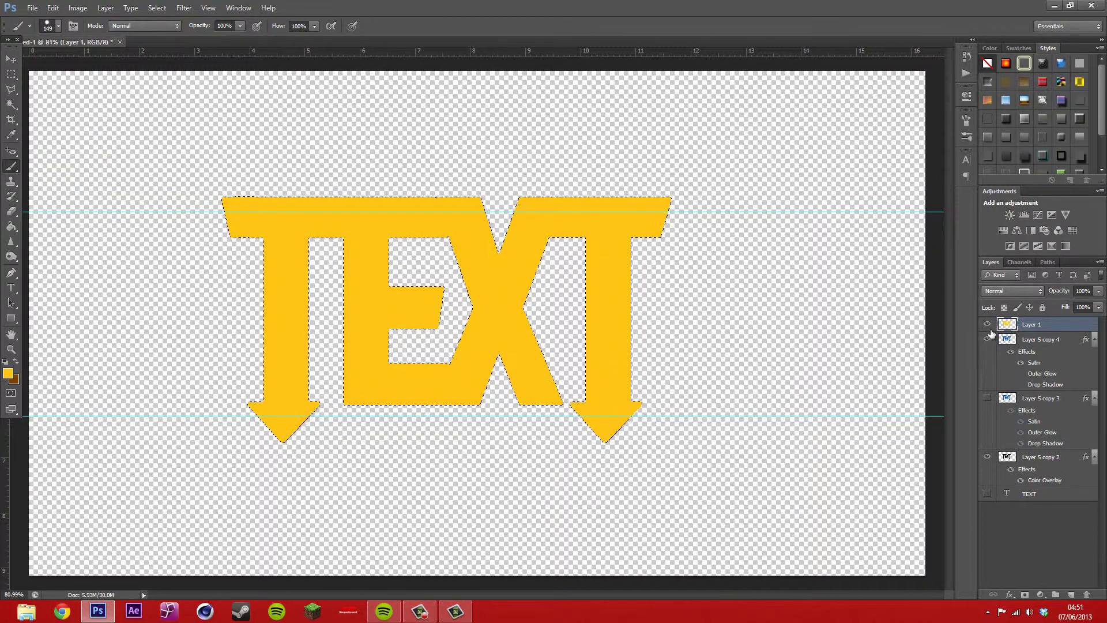
Place Layer 1 directly below Layer 5 copy 4, clear the selection and delete the hidden backup Layer 5 copy 3
drag(1028, 324, 1026, 390)
key(ctrl+d)
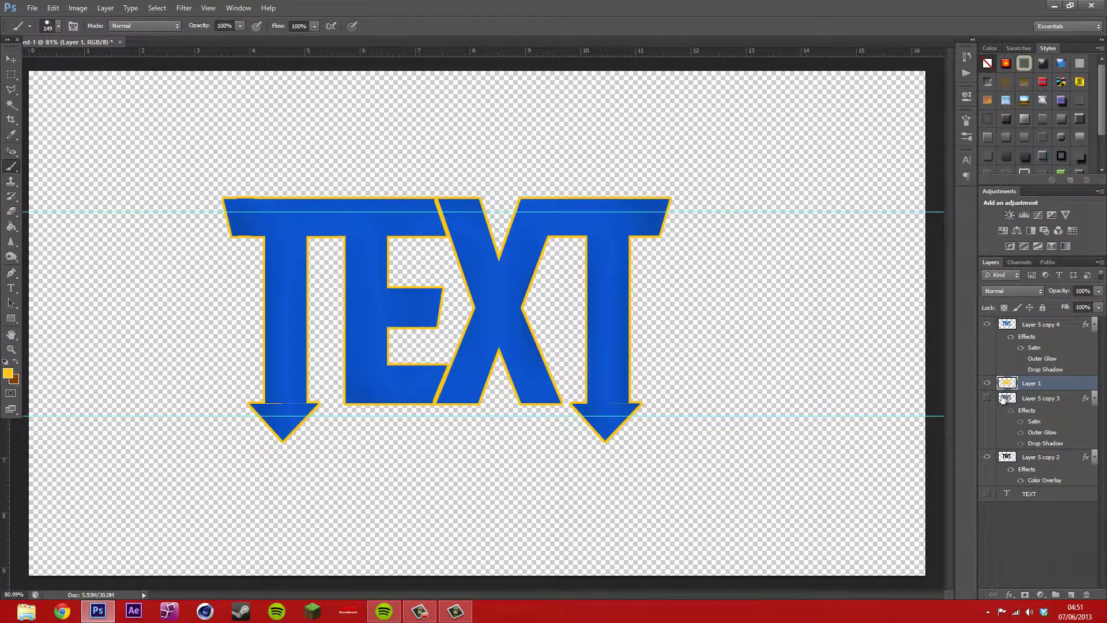
click(1050, 407)
key(Delete)
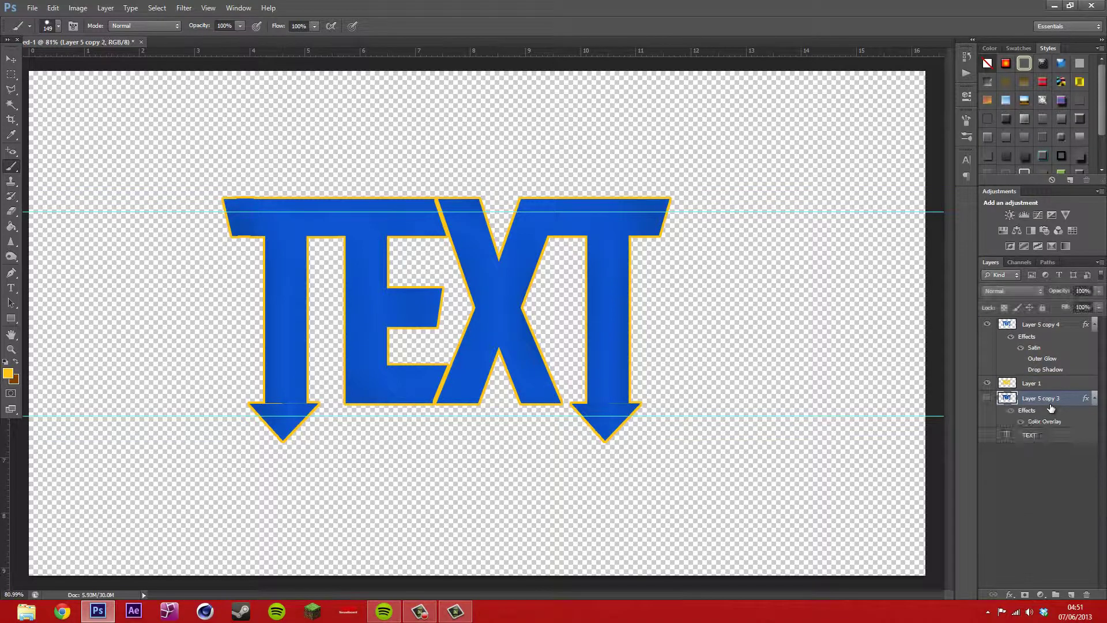
Preview the Outer Glow and Drop Shadow of Layer 5 copy 4 over the yellow outline and switch both off again
click(1053, 327)
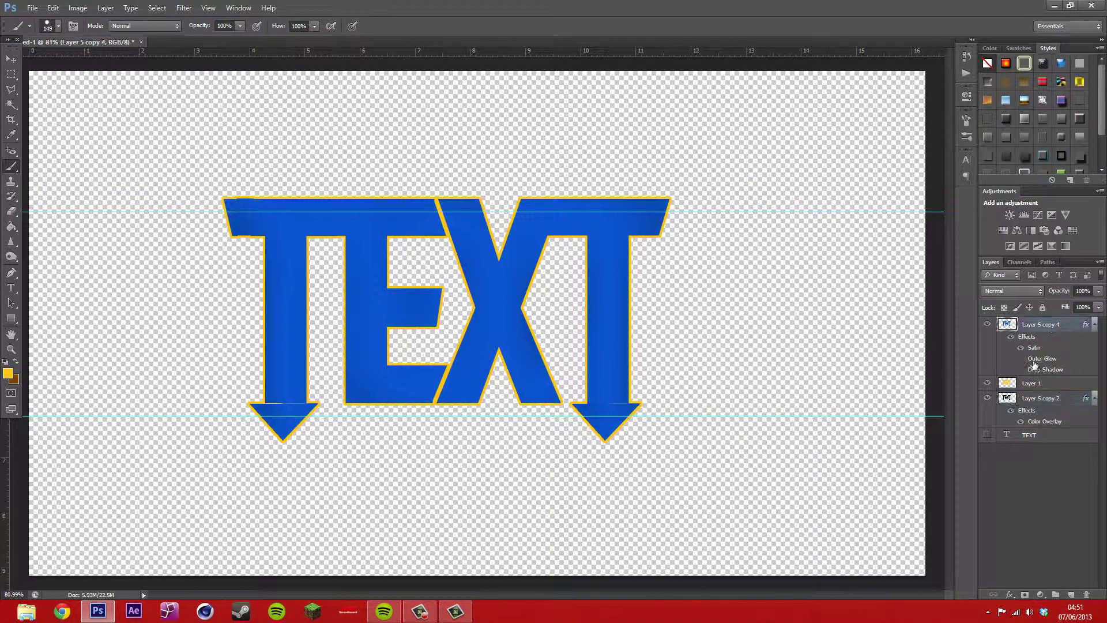
click(1027, 369)
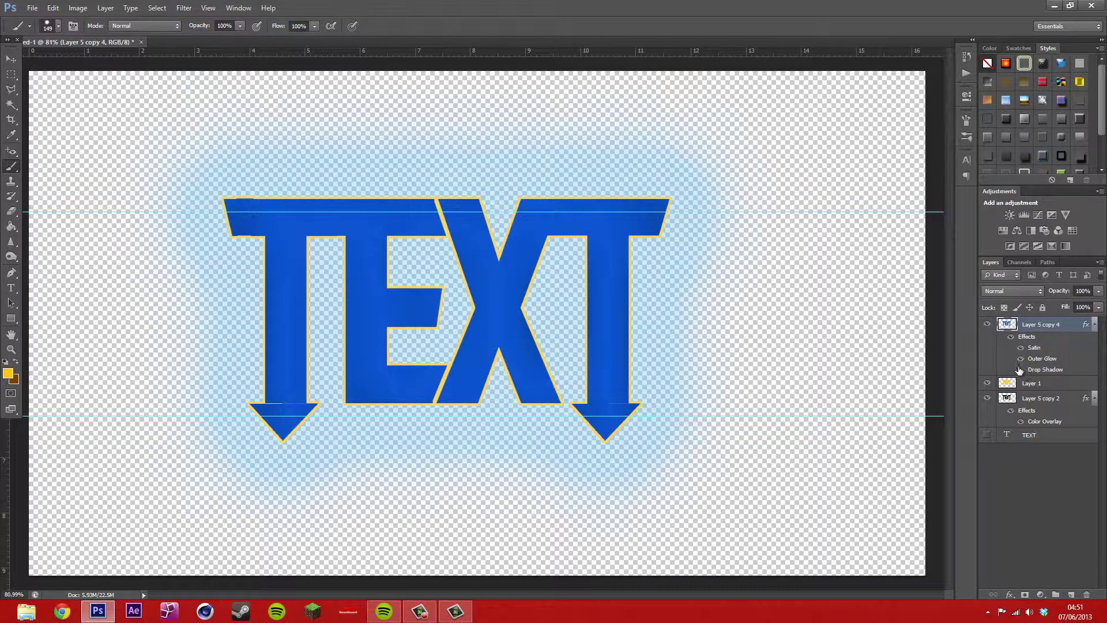
click(1021, 370)
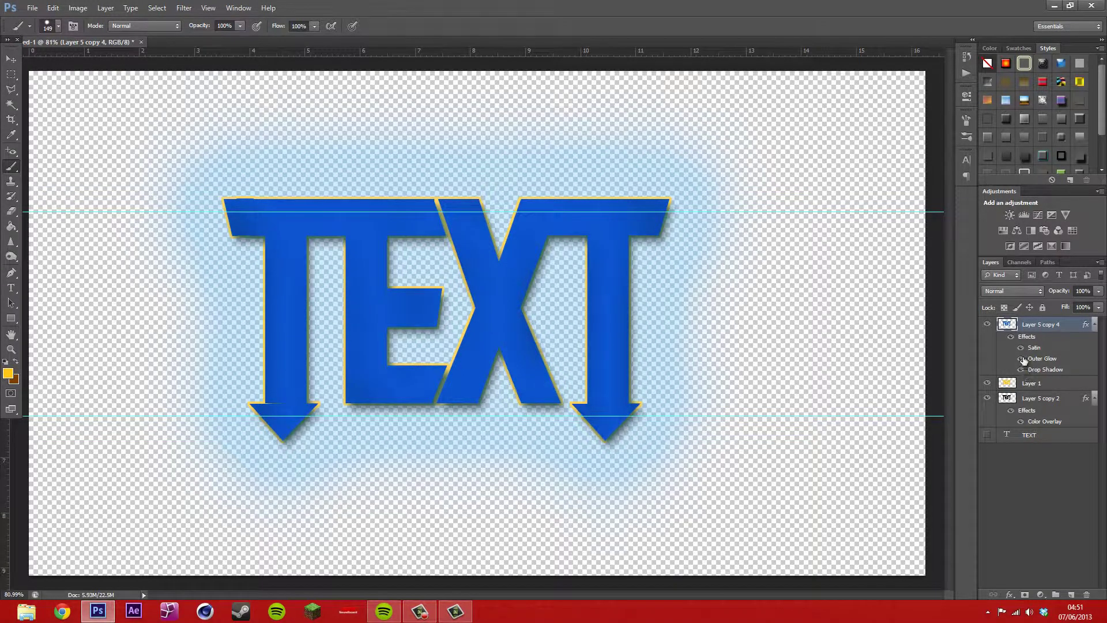
click(1021, 358)
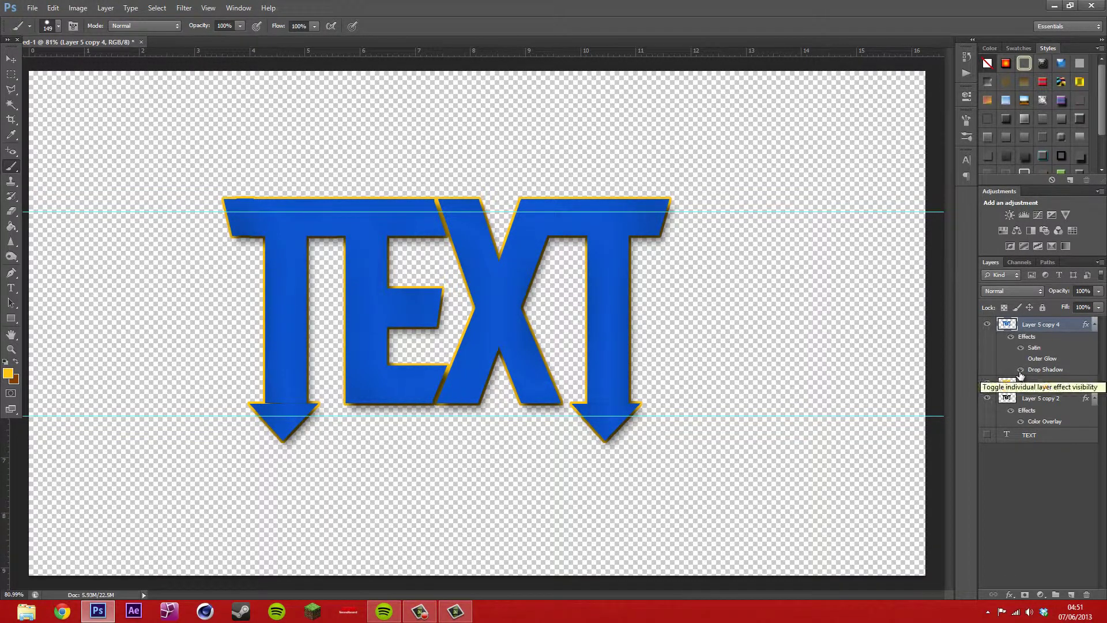
click(1021, 370)
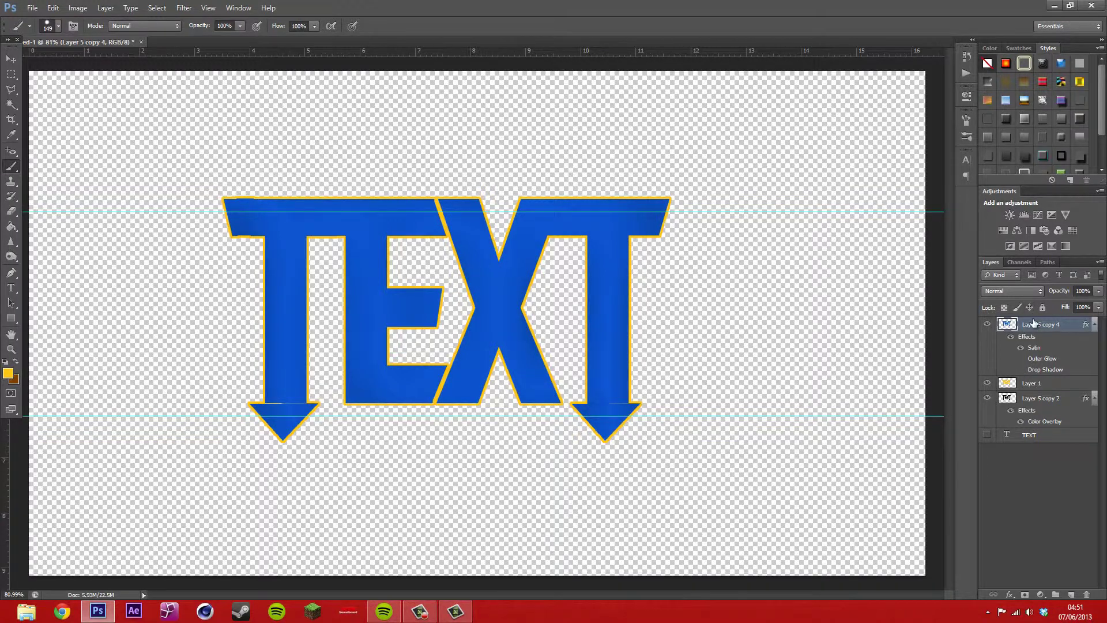
Hide Layer 5 copy 4 and add a Gradient Overlay with the Reflected style to Layer 1
click(1060, 384)
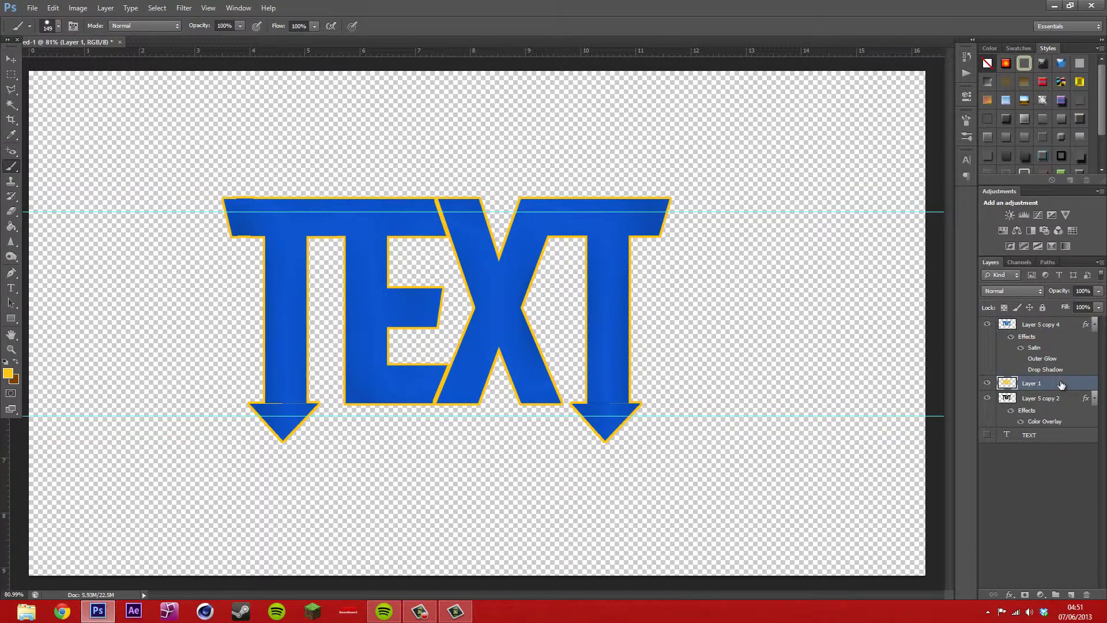
click(988, 325)
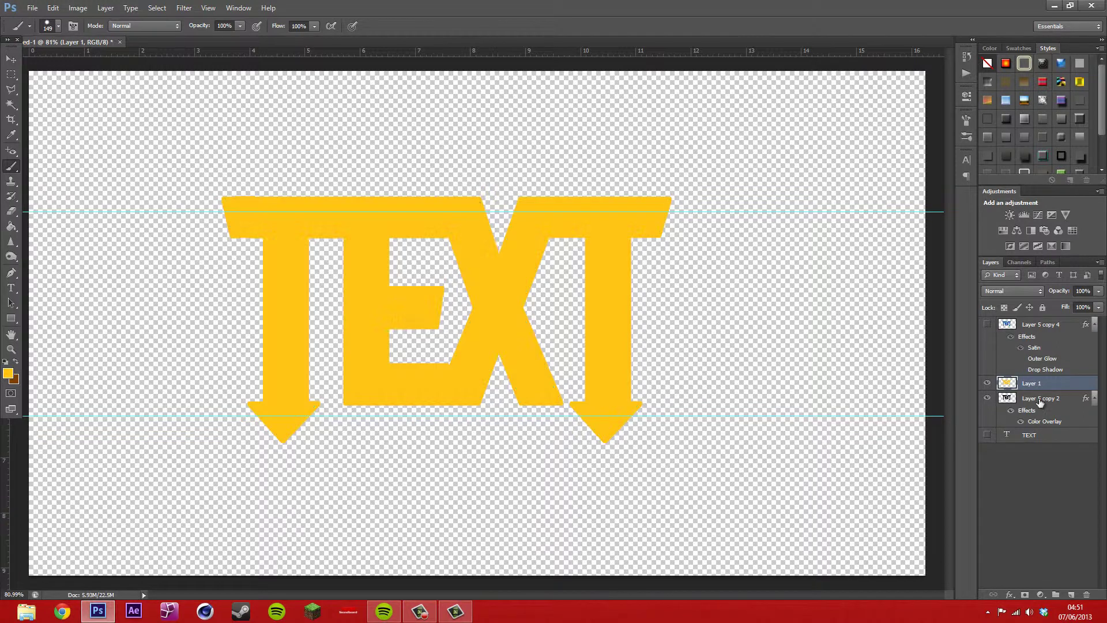
double_click(1032, 383)
double_click(1082, 384)
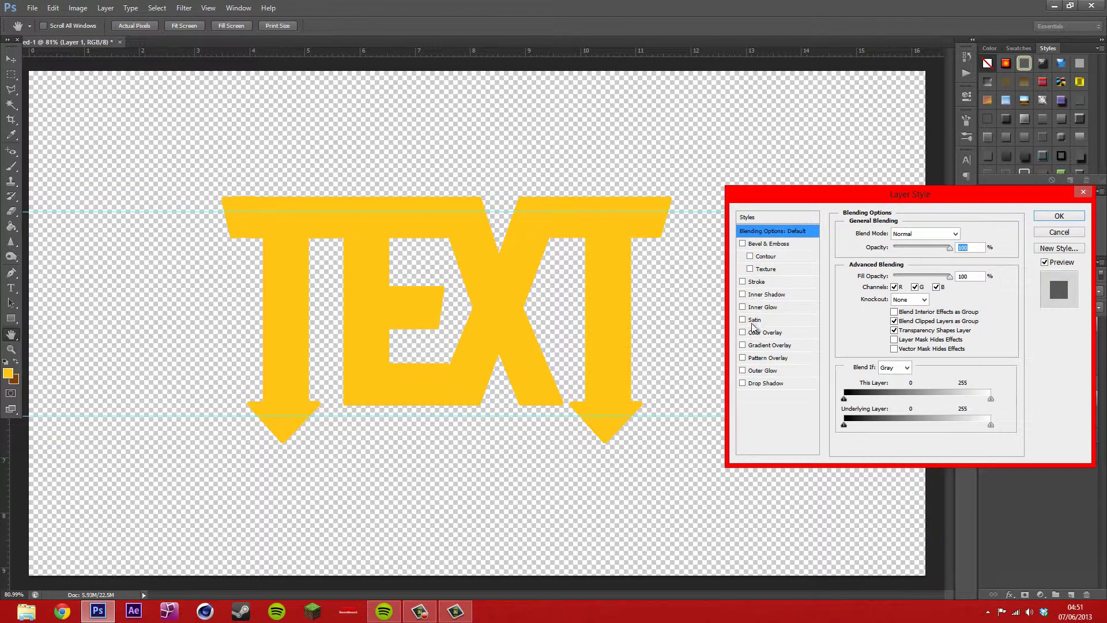
click(743, 345)
click(784, 345)
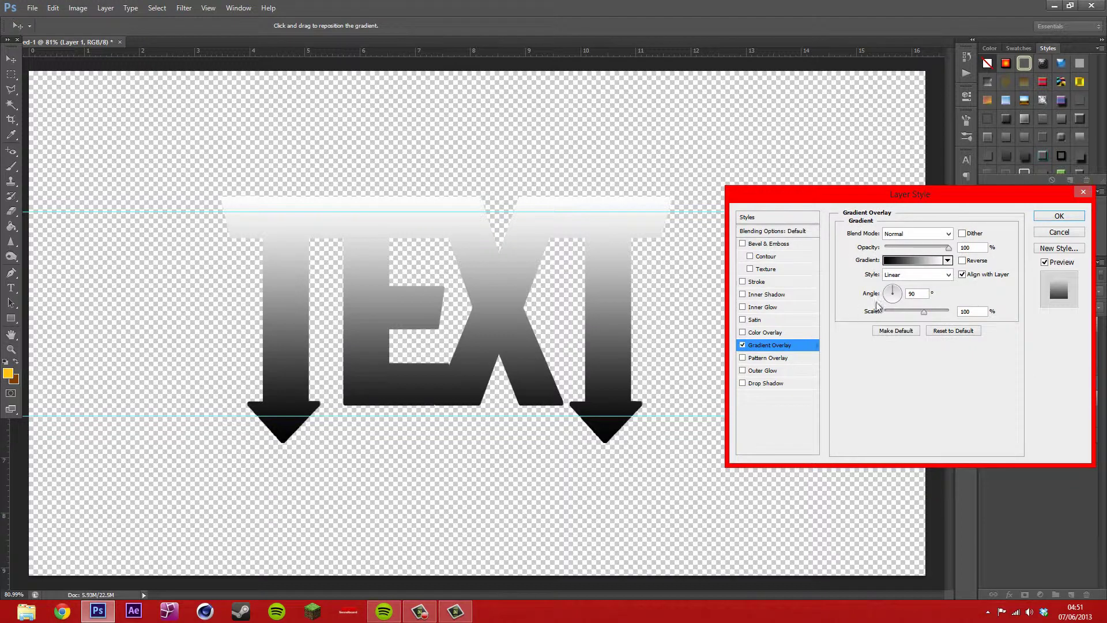
click(911, 236)
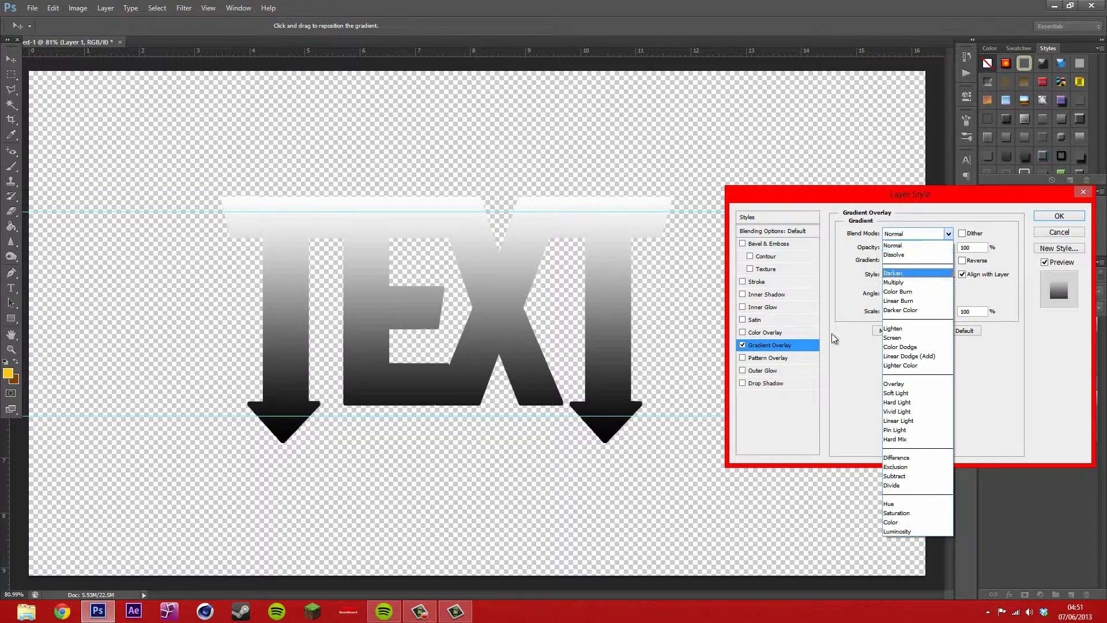
click(857, 277)
click(941, 274)
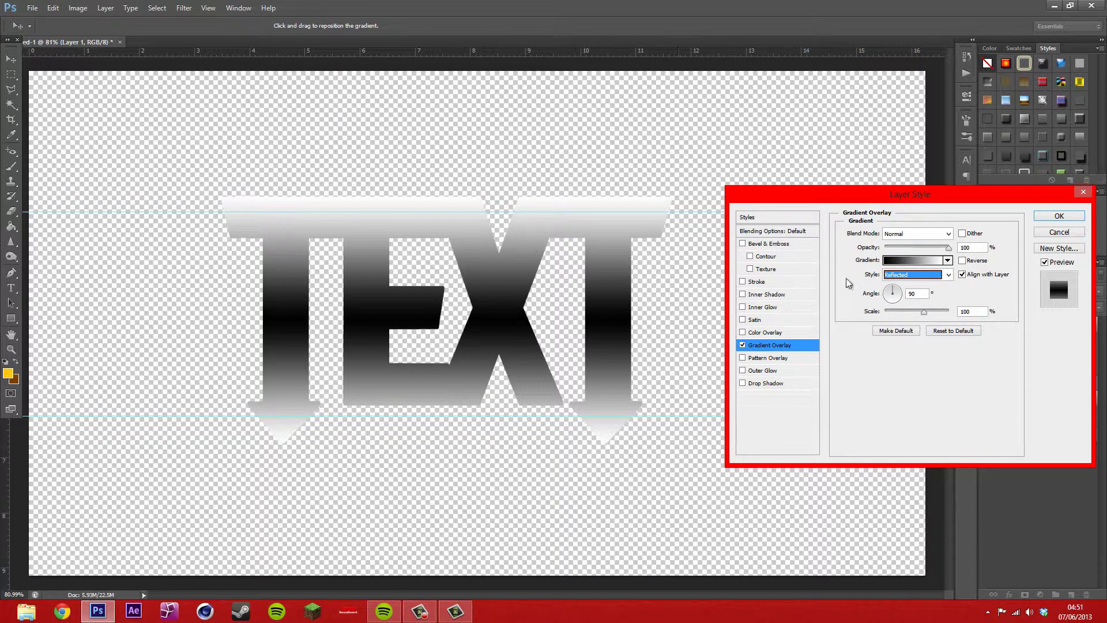
Choose the Foreground to Transparent preset for the gradient overlay and change its first colour stop to black
click(949, 262)
click(880, 281)
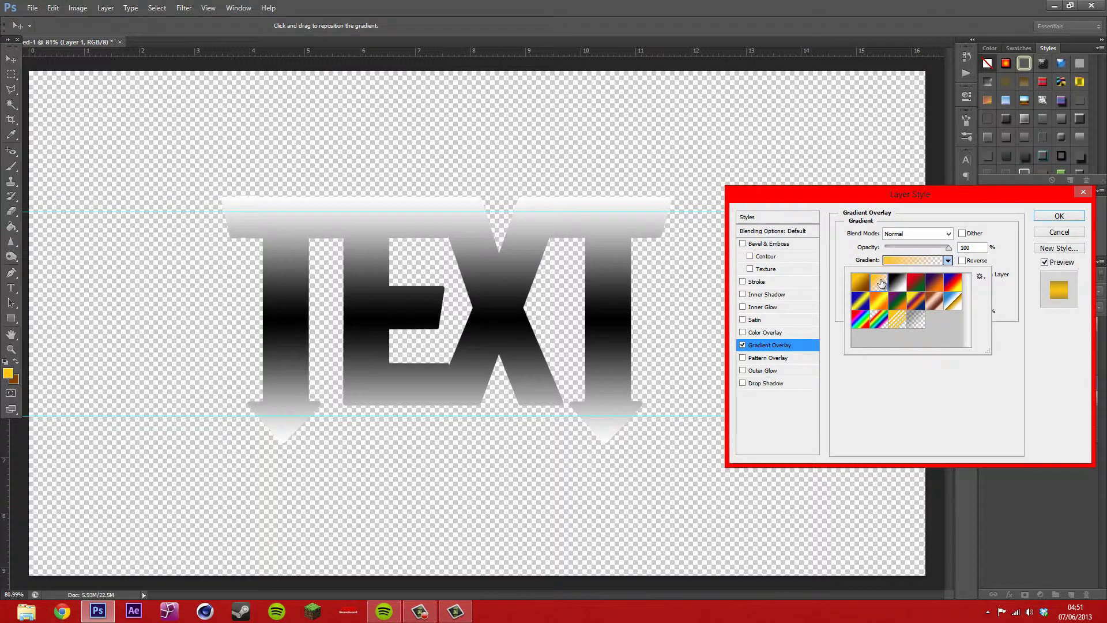
click(898, 261)
click(898, 260)
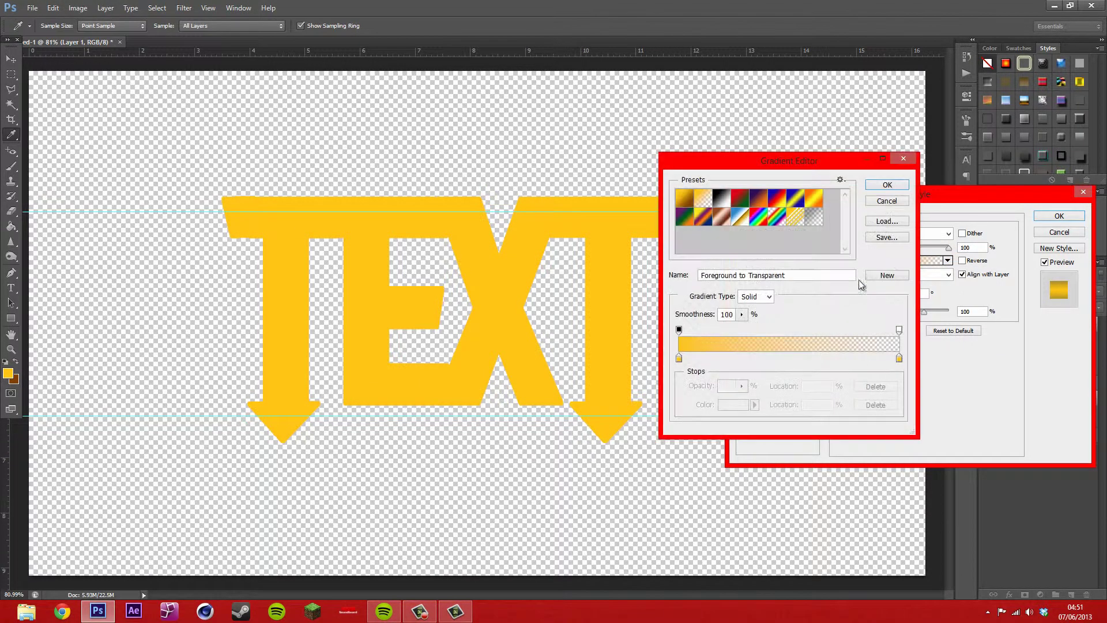
click(679, 358)
double_click(680, 358)
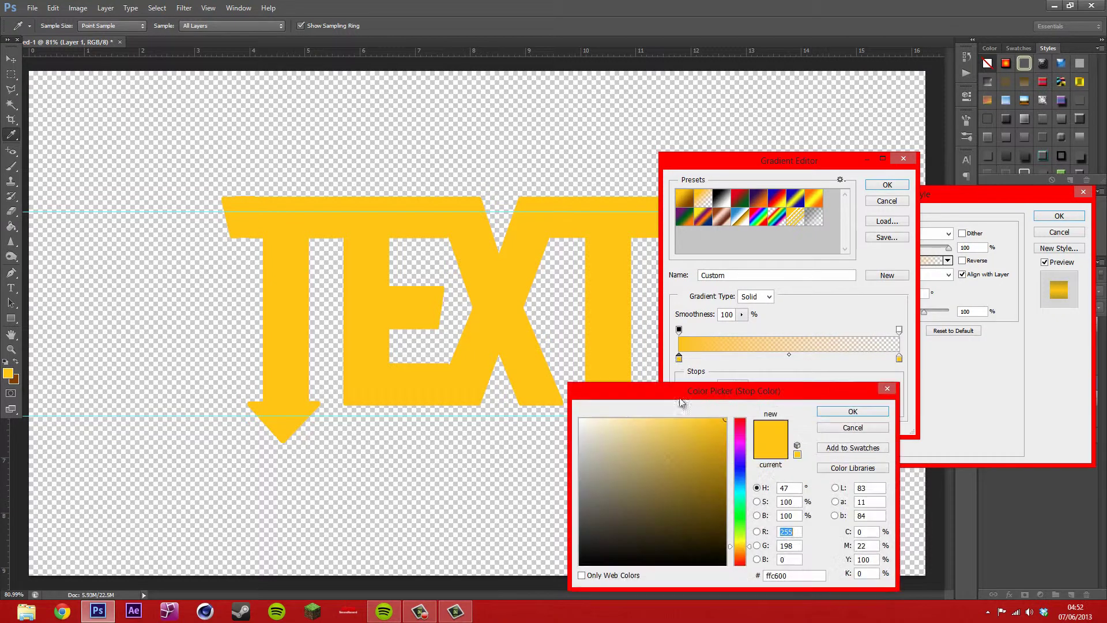
drag(663, 477, 811, 567)
drag(685, 516, 579, 567)
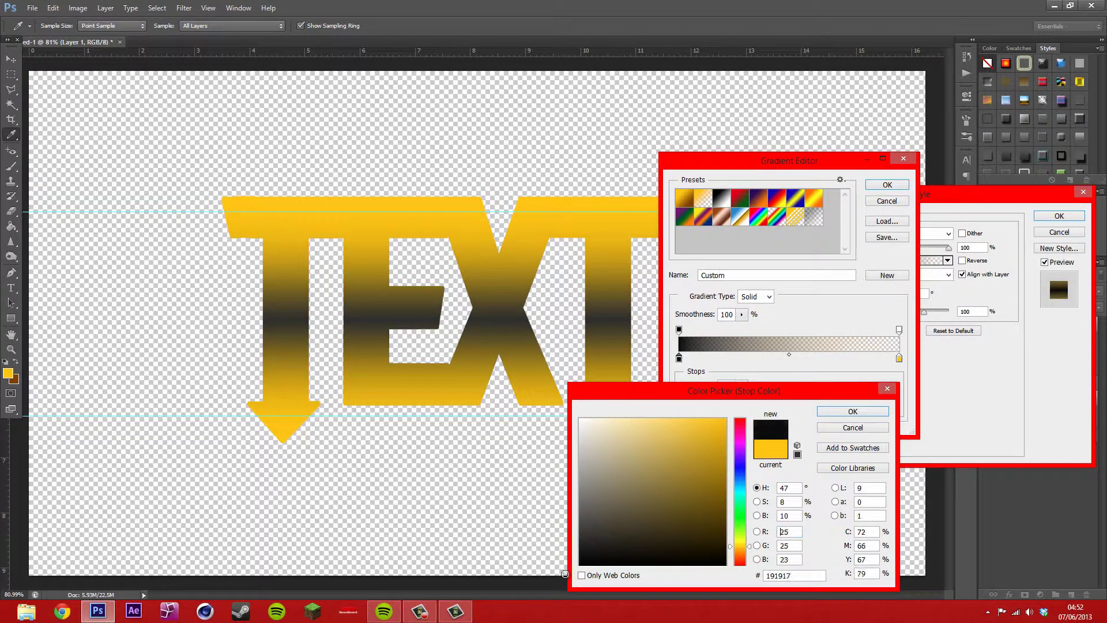
click(853, 411)
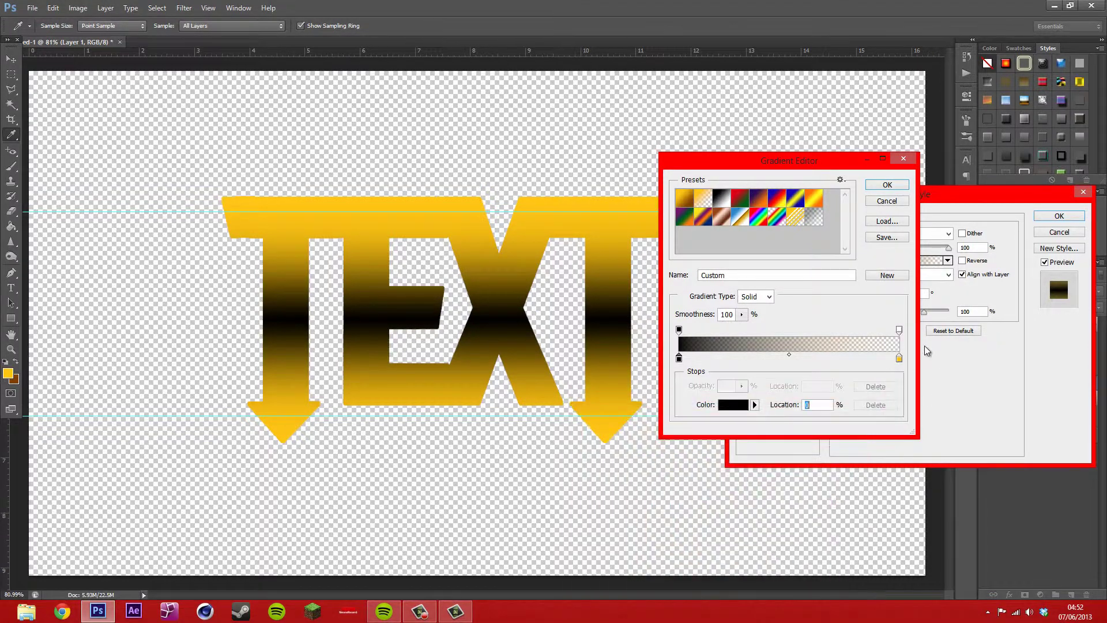
Give the gradient's end stop grey bbbbbb with 3% opacity, and lower the Gradient Overlay's opacity to about 50%
double_click(899, 359)
drag(654, 470, 495, 458)
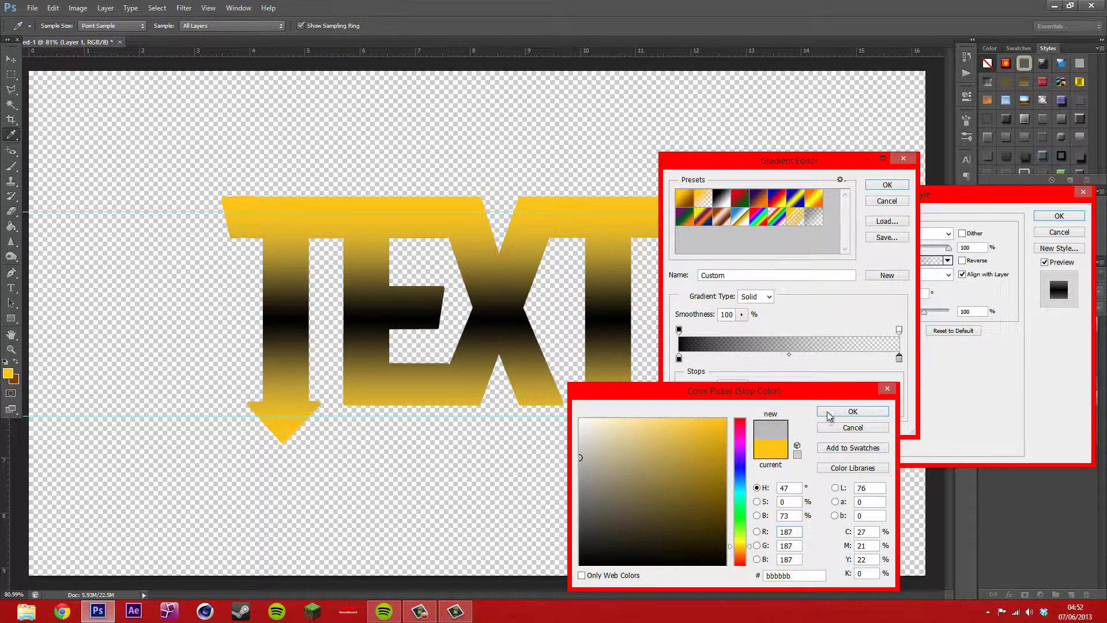
click(845, 411)
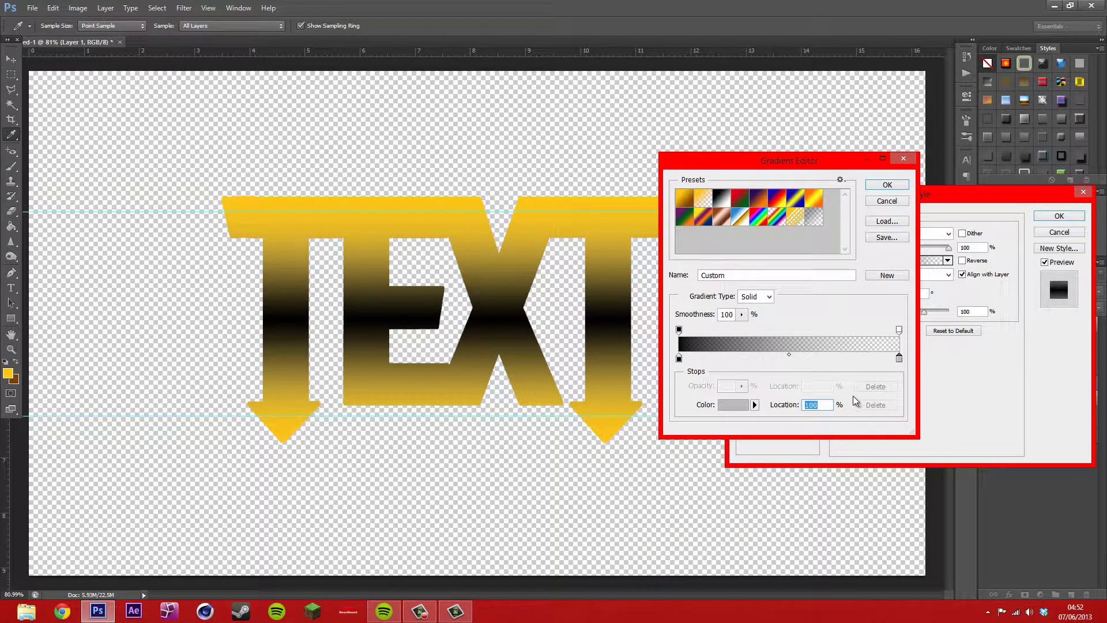
click(900, 331)
click(742, 386)
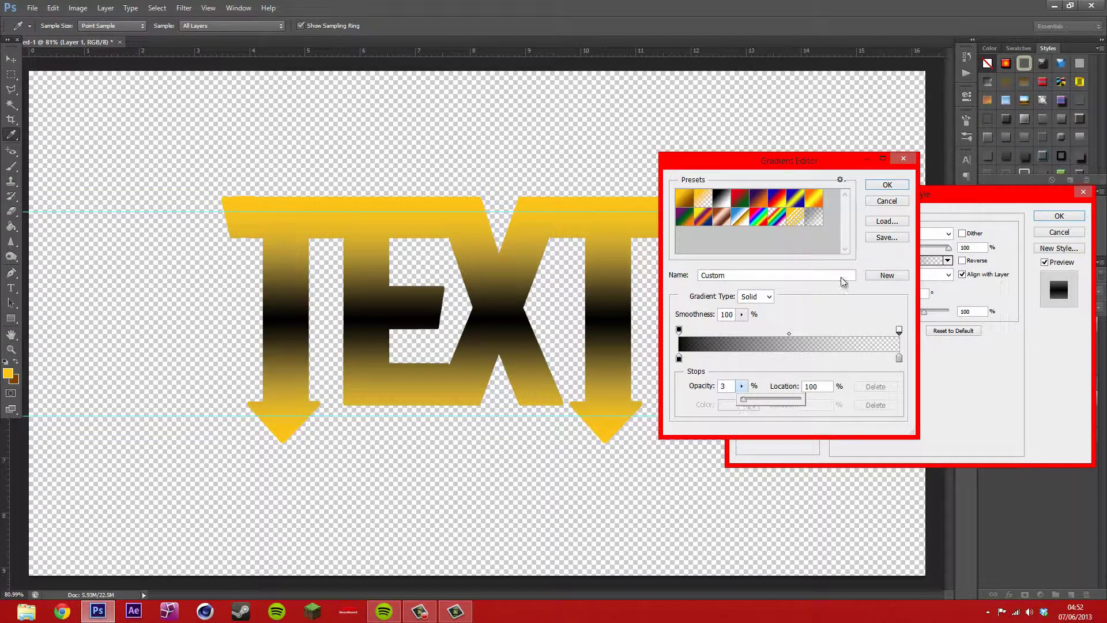
click(887, 192)
click(888, 192)
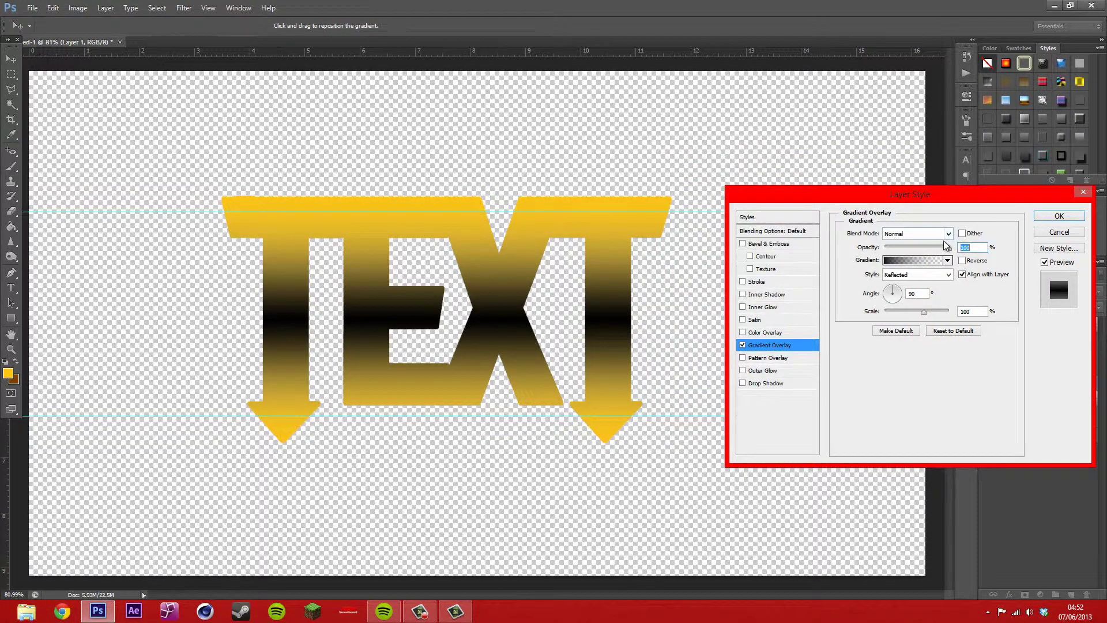
drag(949, 247, 917, 246)
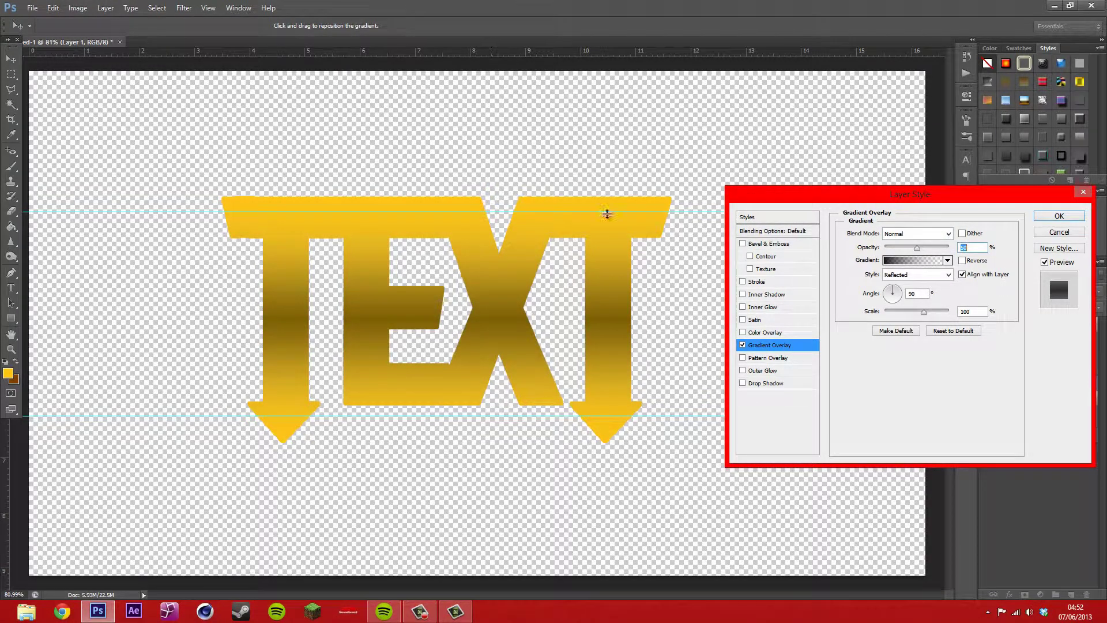
Enable Inner Glow on Layer 1 with the Normal blend mode
click(753, 307)
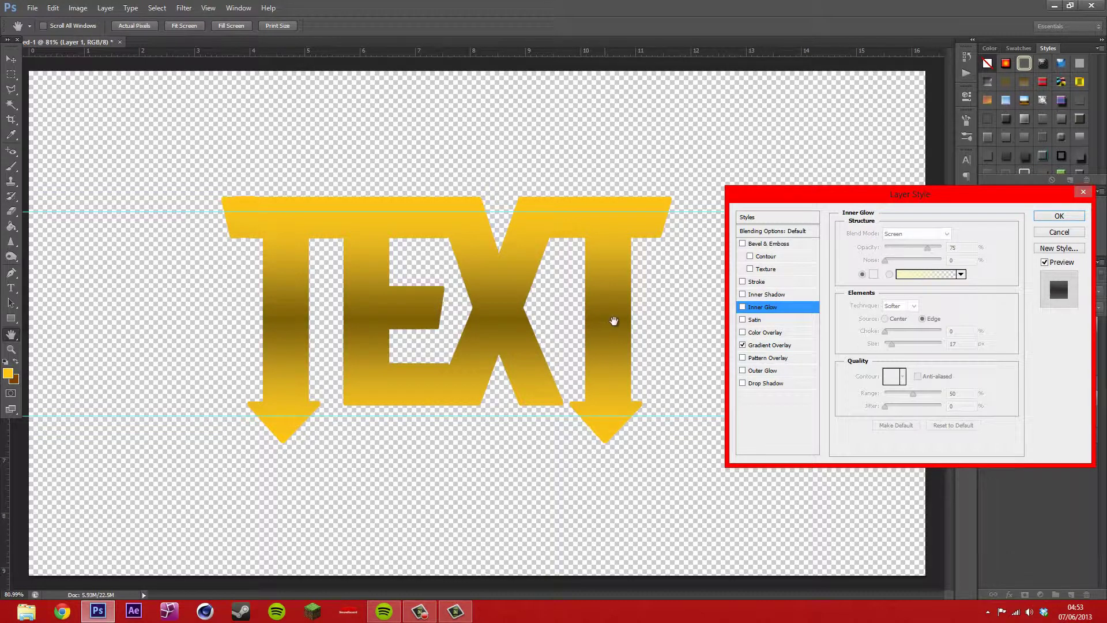
click(743, 307)
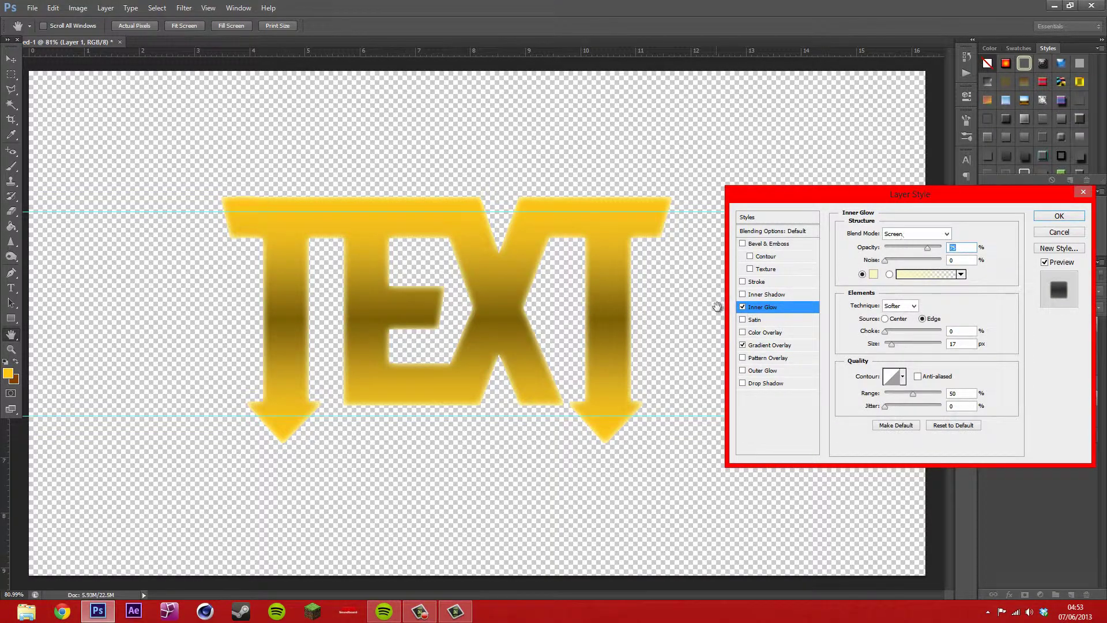
click(906, 235)
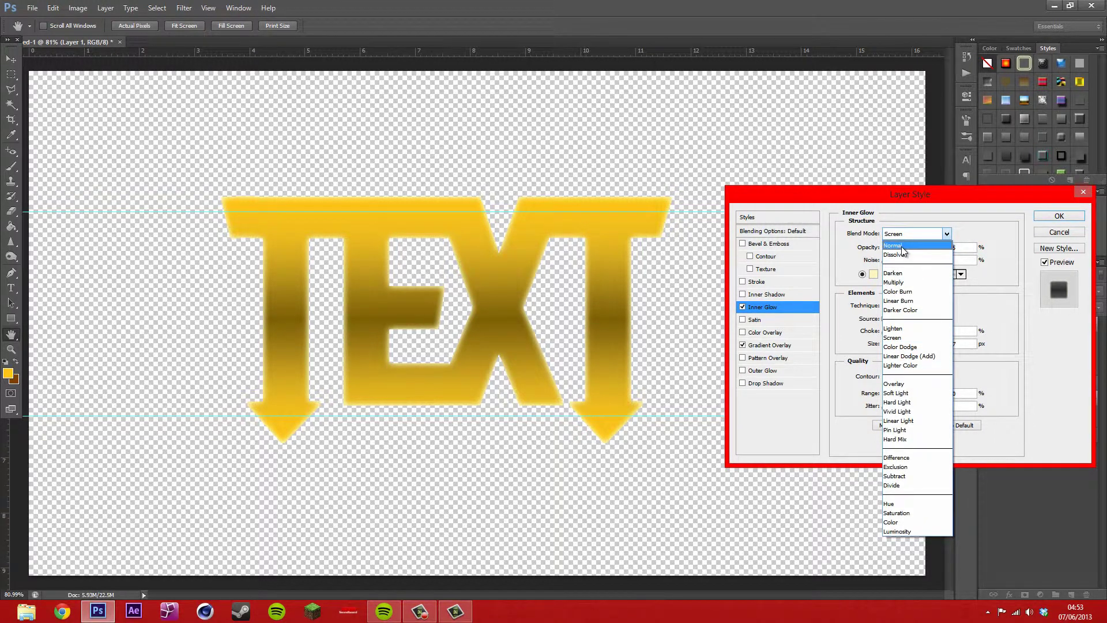
click(903, 249)
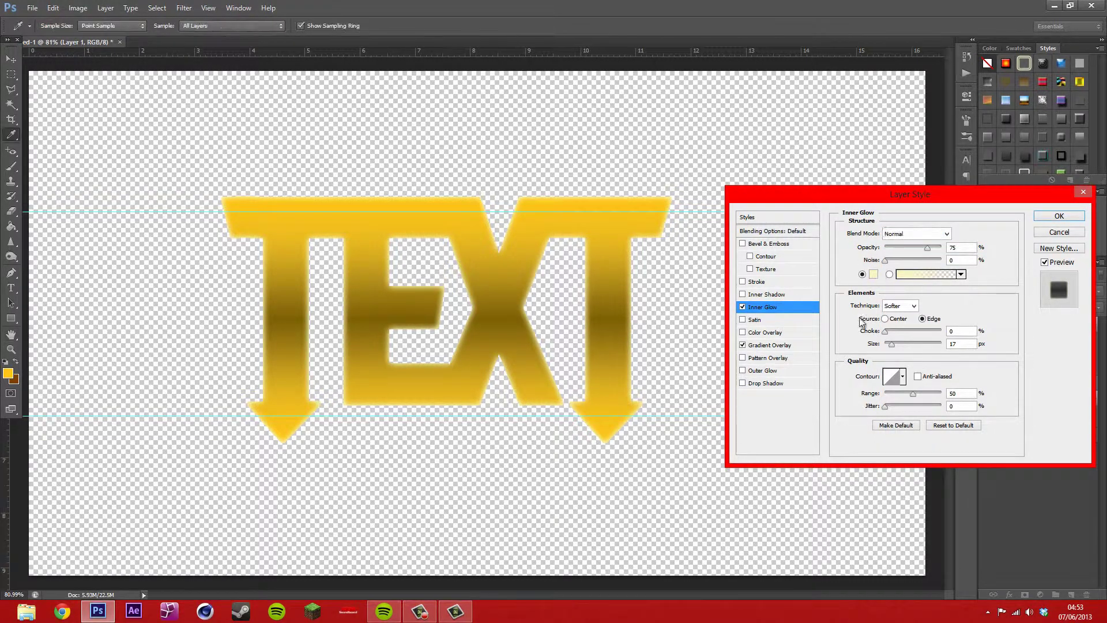
Set the Inner Glow colour of Layer 1 to a dark gold of about b89311
click(874, 274)
click(725, 563)
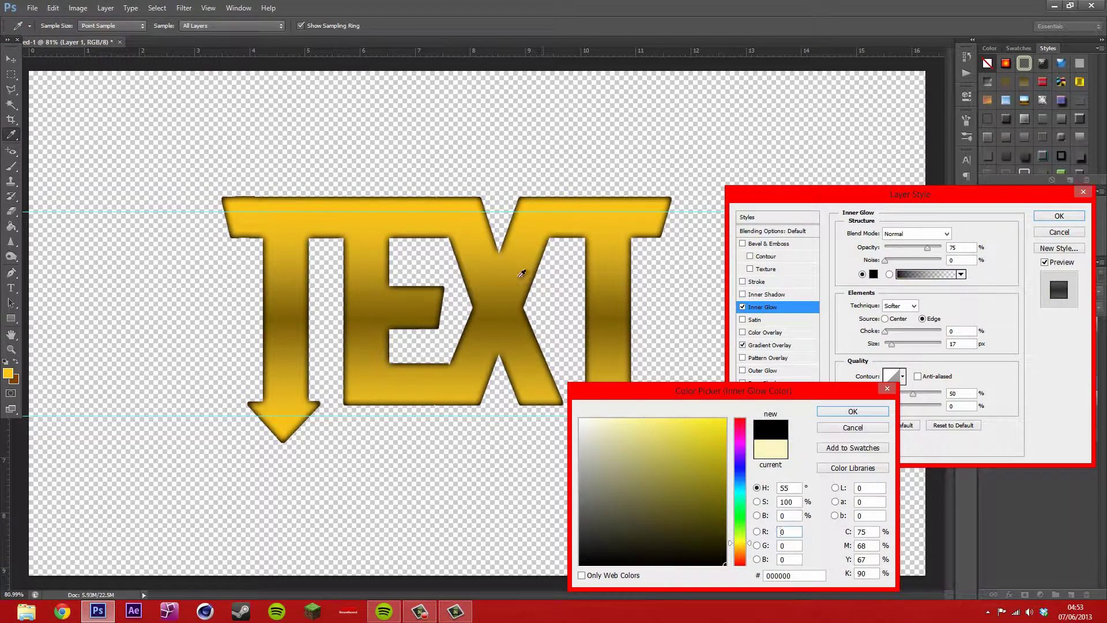
click(611, 310)
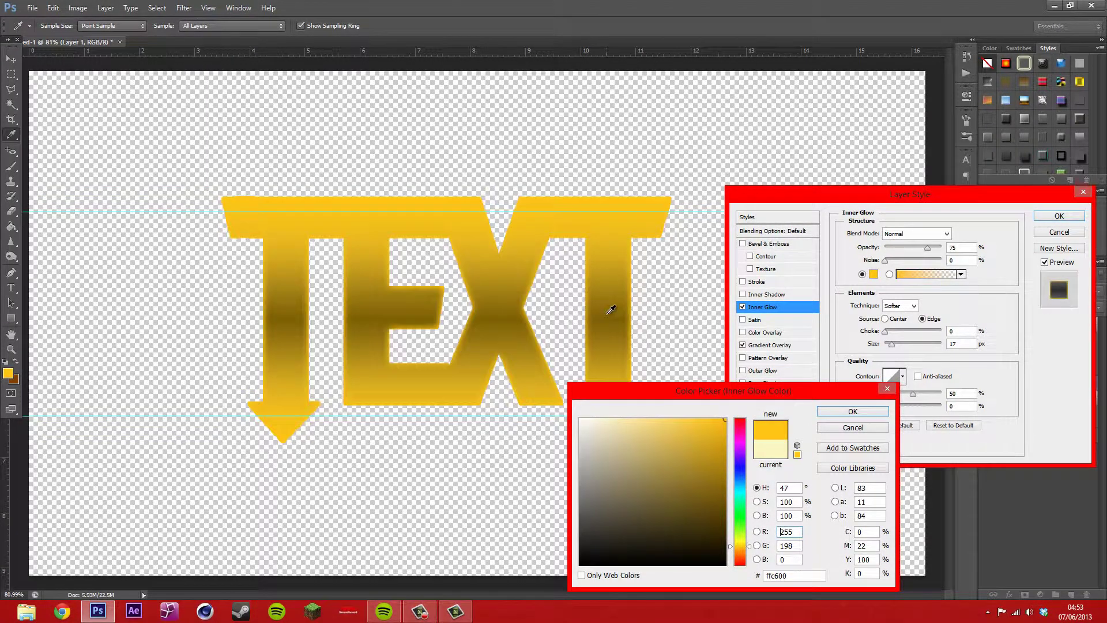
mouse_move(676, 483)
mouse_down()
mouse_move(727, 483)
mouse_move(730, 473)
mouse_up()
click(715, 476)
mouse_move(700, 465)
mouse_down()
mouse_move(726, 431)
mouse_move(705, 448)
mouse_move(730, 461)
mouse_move(714, 459)
mouse_up()
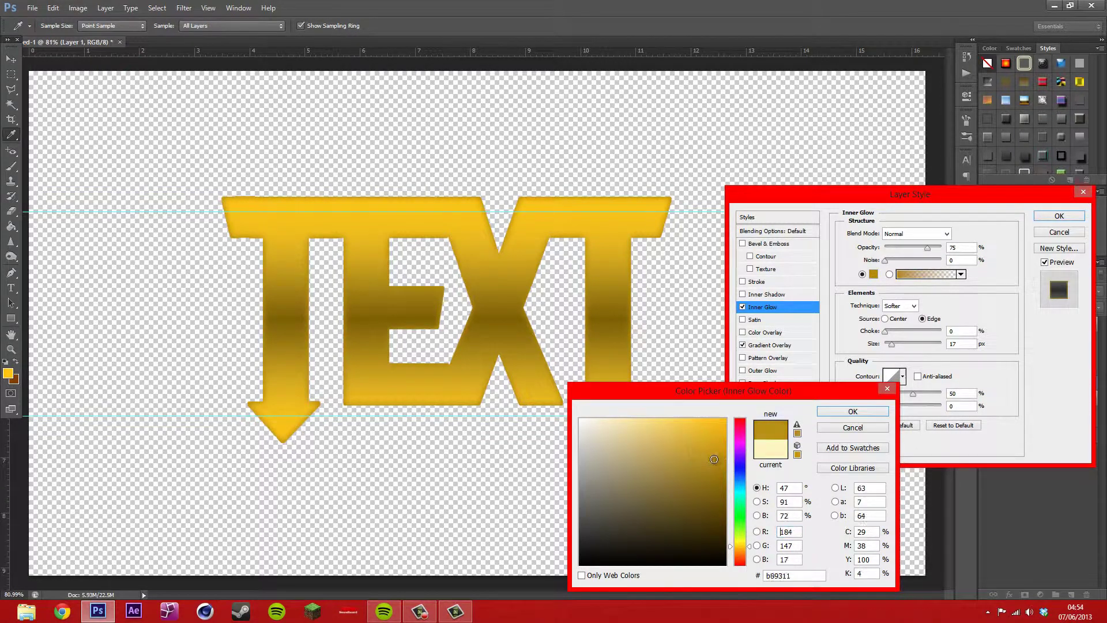
key(space)
click(845, 412)
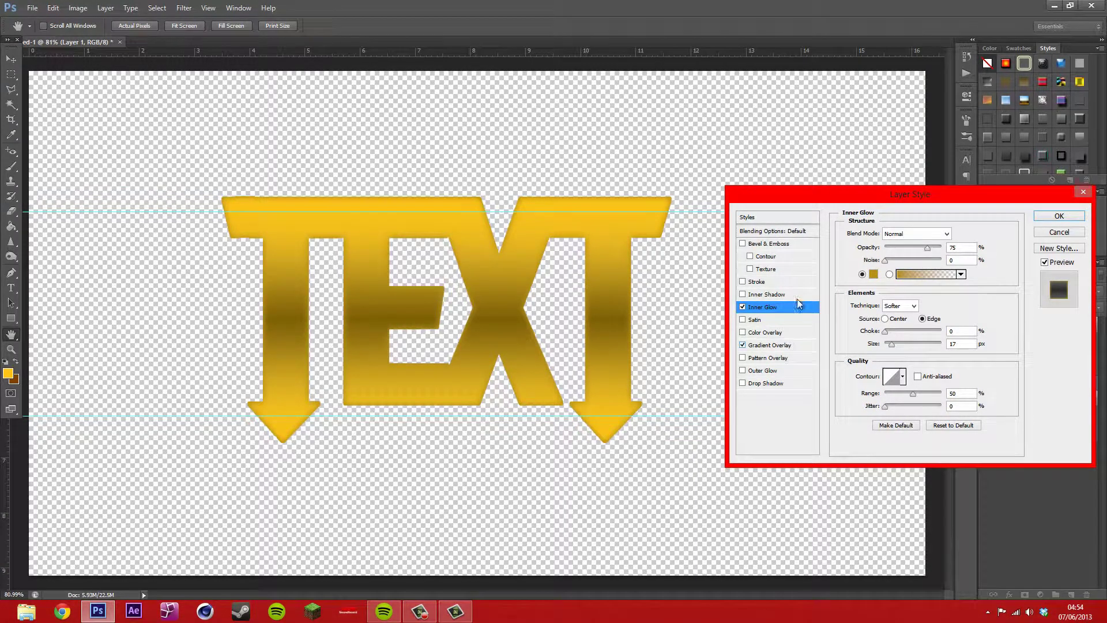
Add Bevel & Emboss to Layer 1 with its size reduced to 0 px, and apply the layer style
click(743, 244)
click(760, 245)
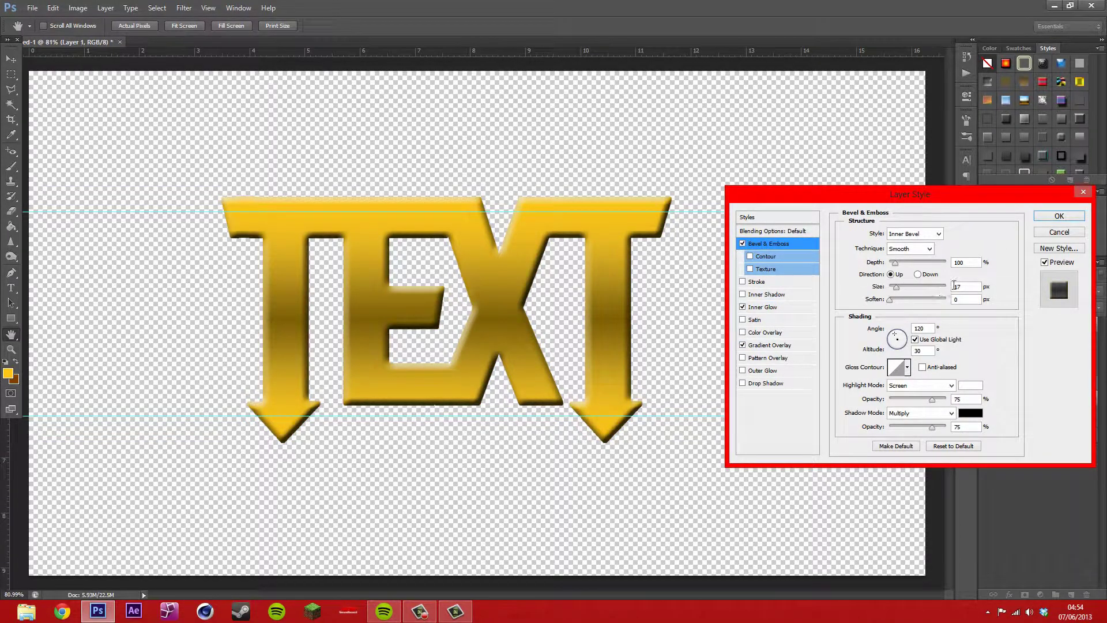
key(BackSpace)
key(BackSpace)
text(3)
key(BackSpace)
text(2)
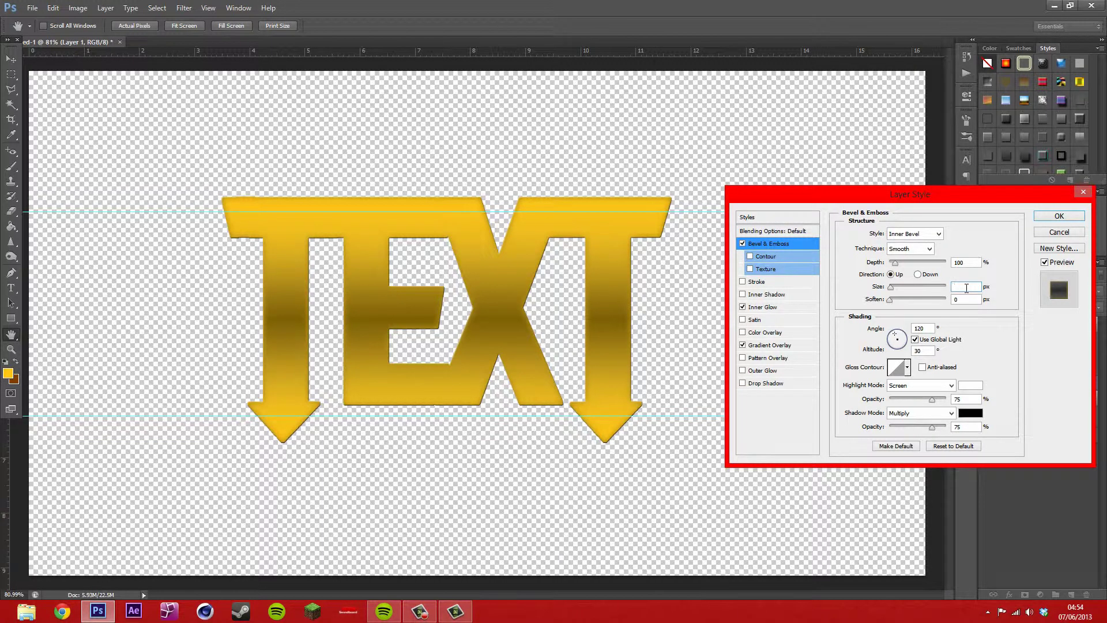
key(BackSpace)
text(0)
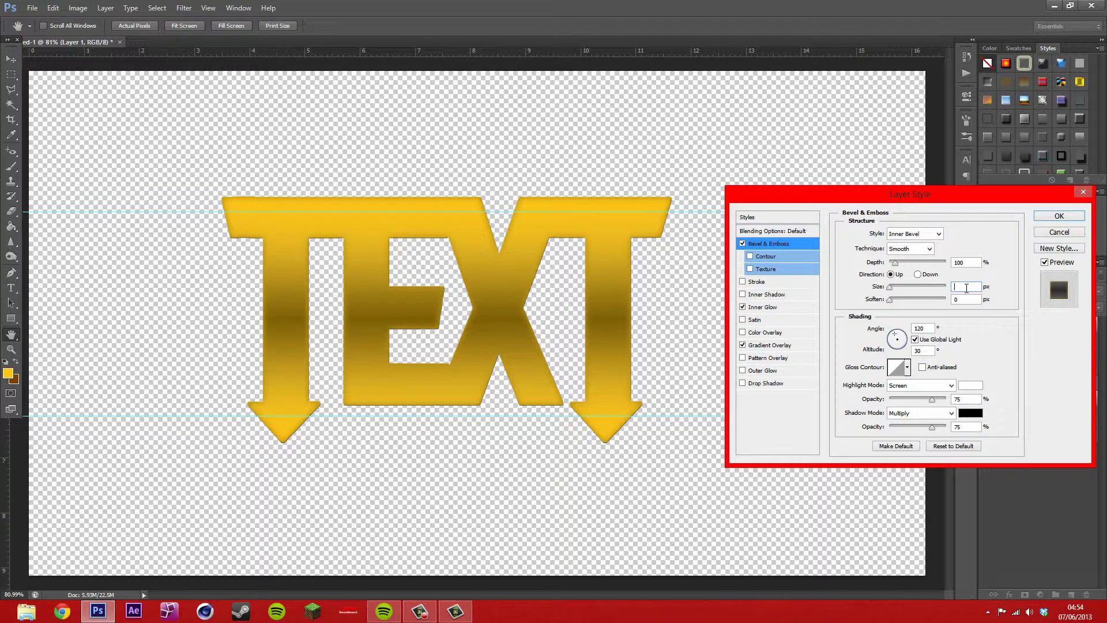
key(Return)
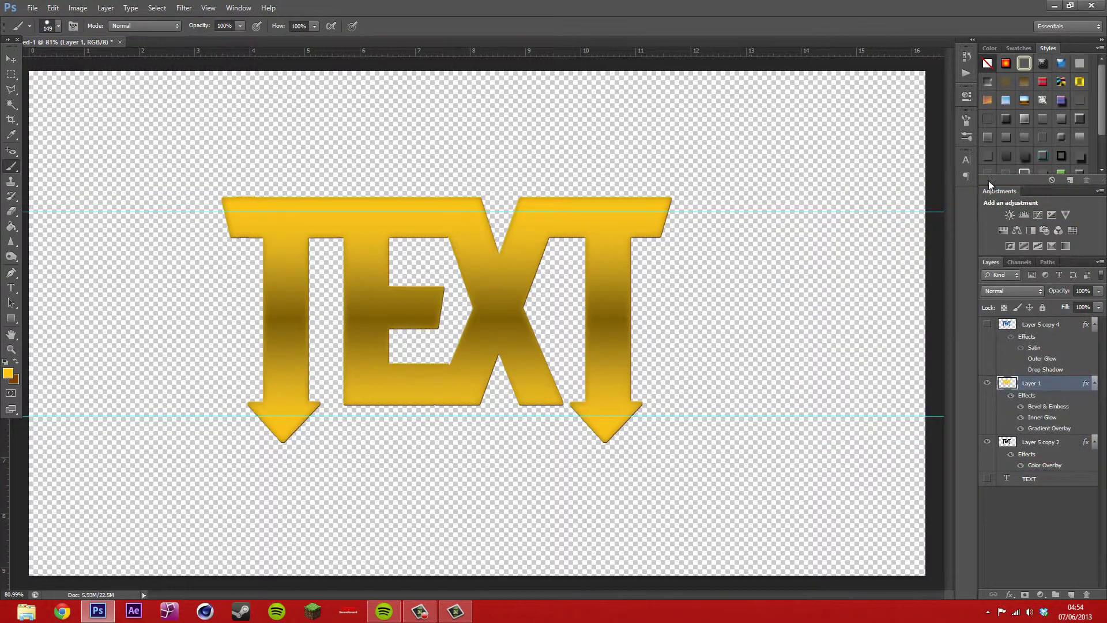
Show Layer 5 copy 4 again and flatten its effects by converting it to a smart object and rasterizing it
click(986, 326)
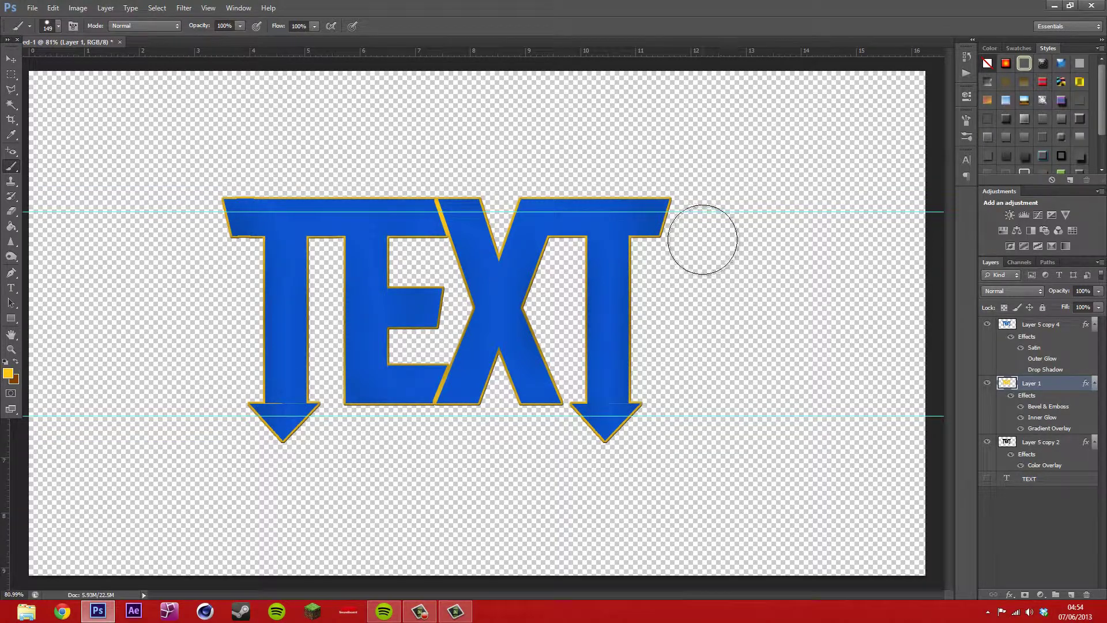
key(alt+bracketright)
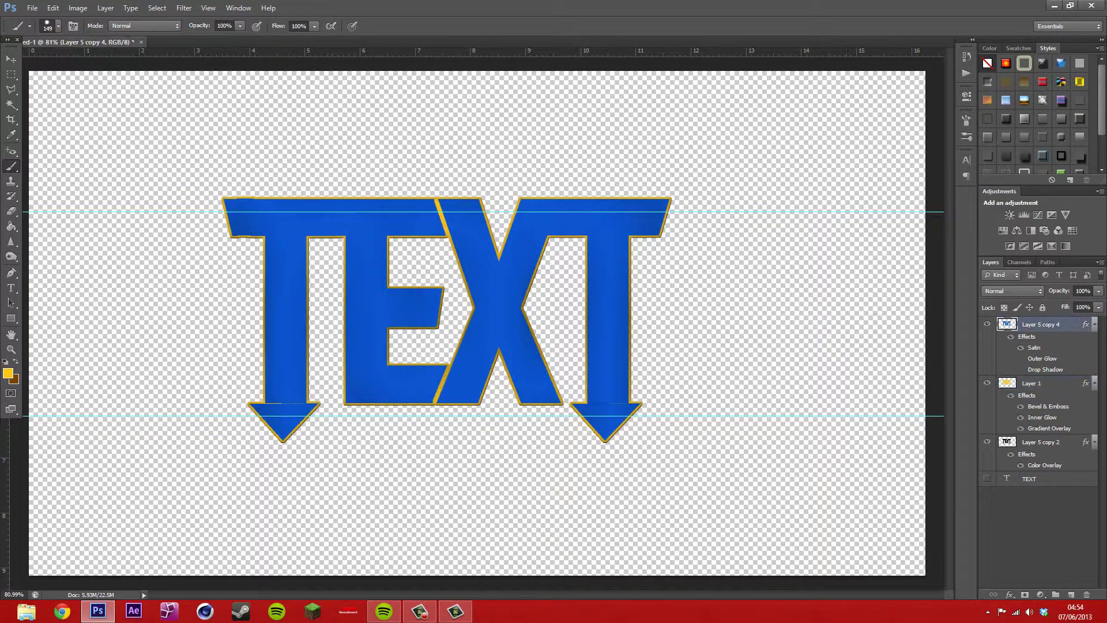
right_click(1060, 331)
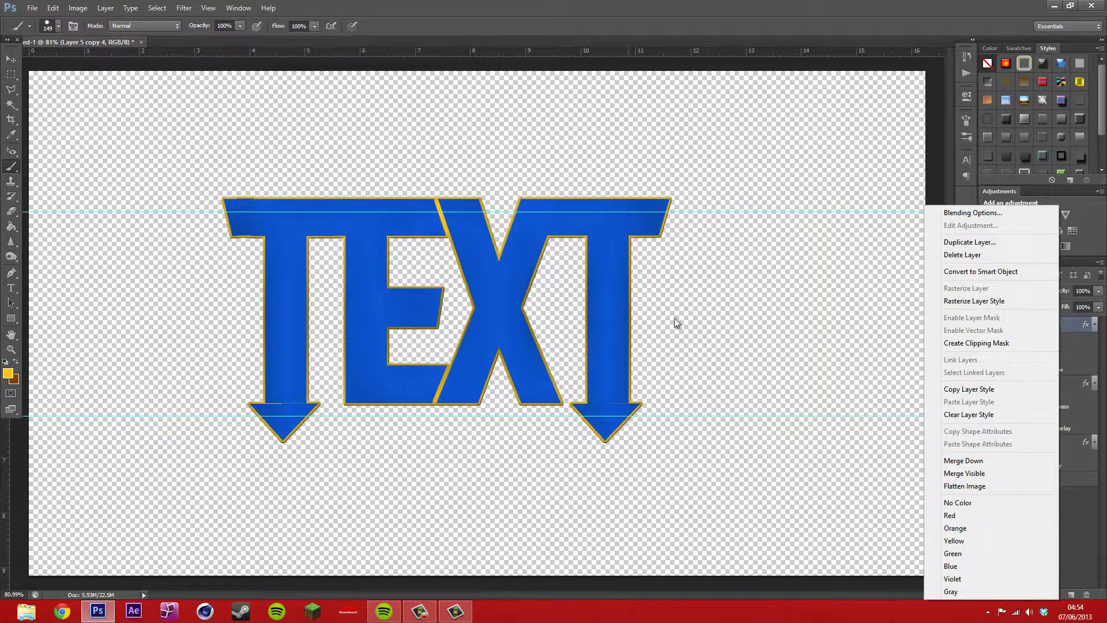
click(981, 271)
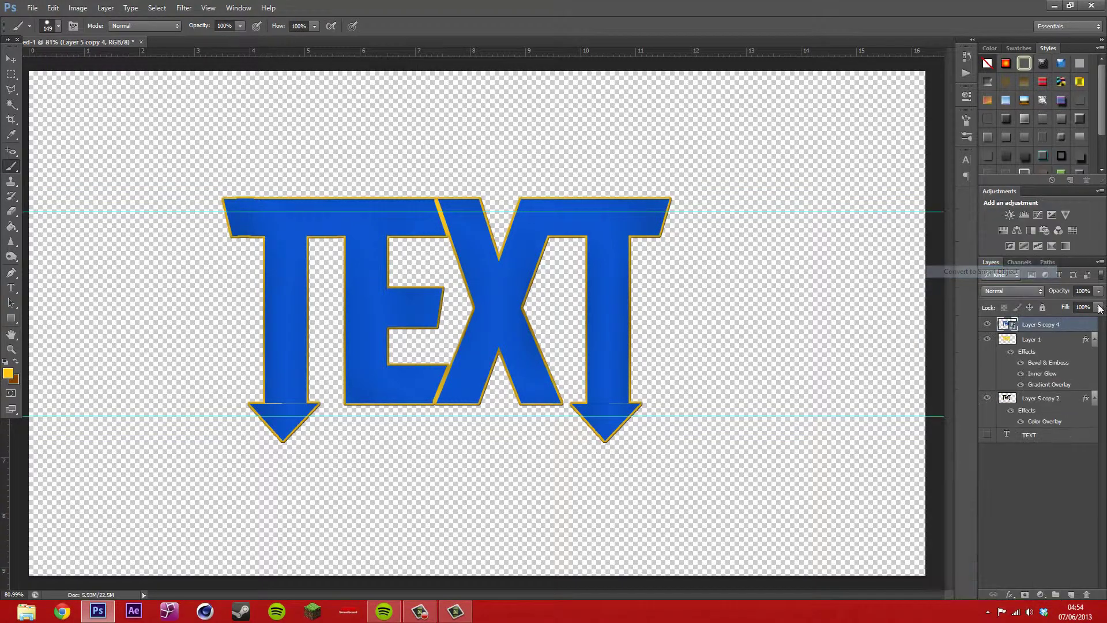
right_click(1073, 325)
click(1005, 323)
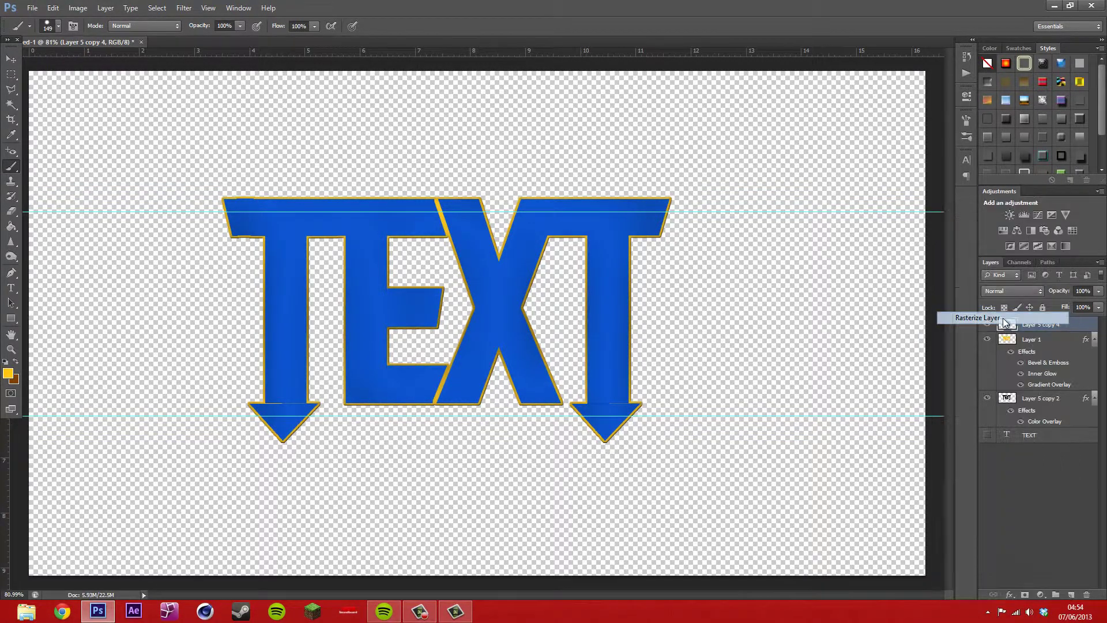
Add an Inner Shadow to Layer 5 copy 4 with the default settings
double_click(1070, 326)
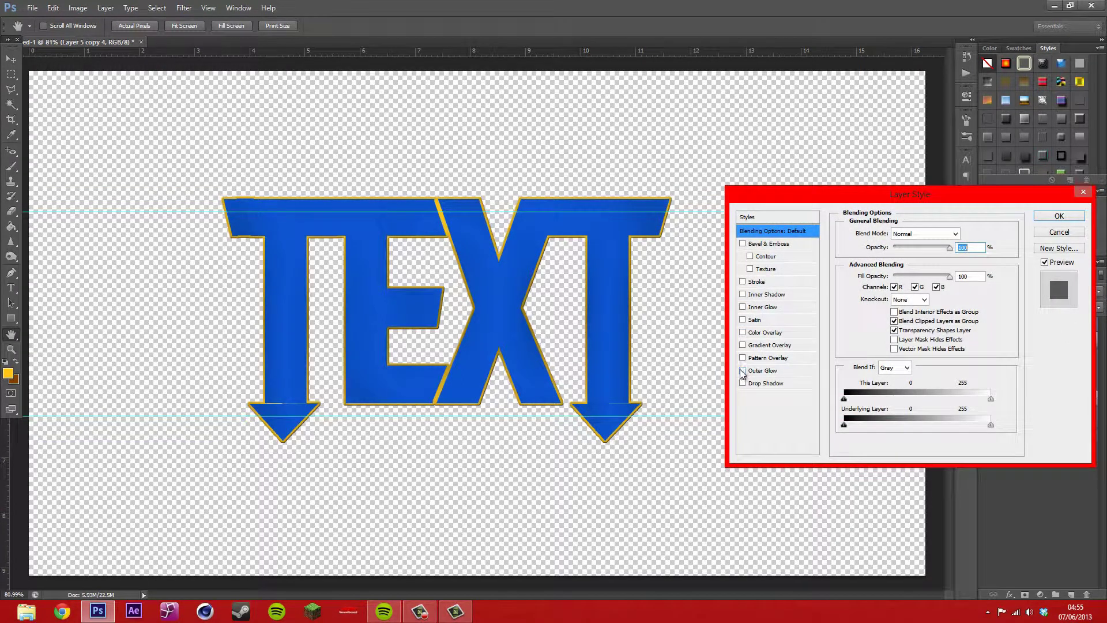
click(742, 295)
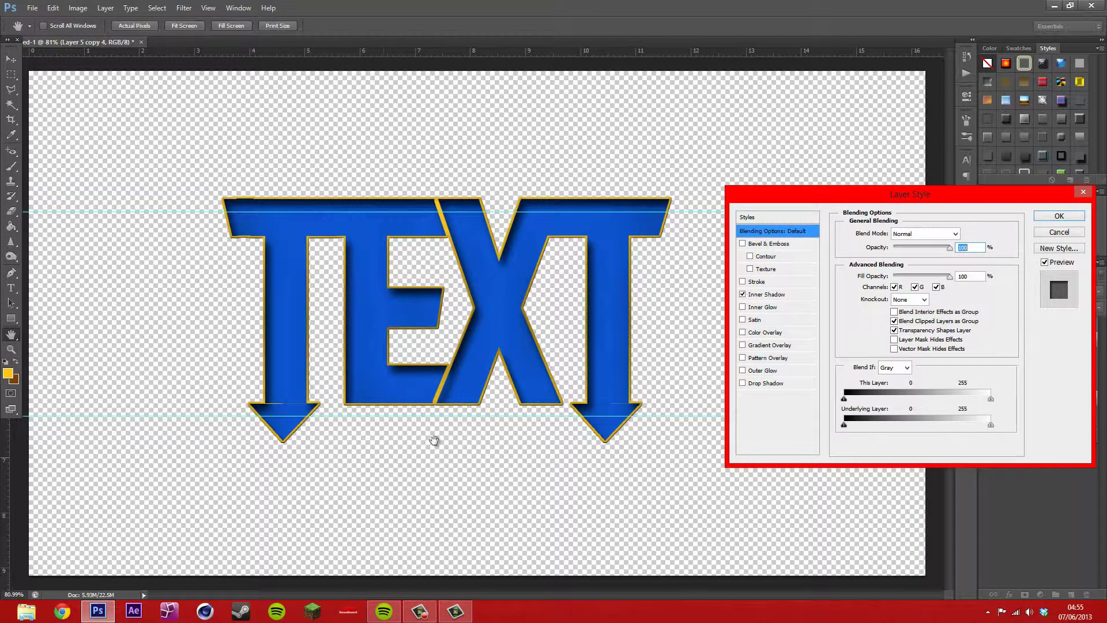
click(1067, 217)
key(b)
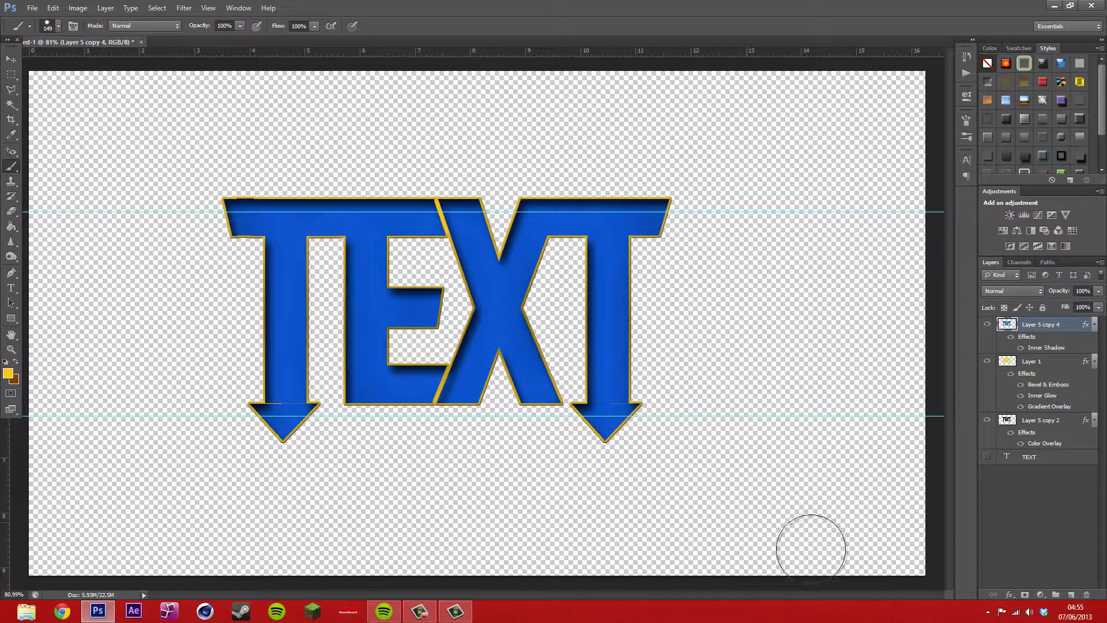
Switch Layer 5 copy 4 and Layer 1 off and on in turn to inspect the golden outline and the blue lettering separately
click(1047, 361)
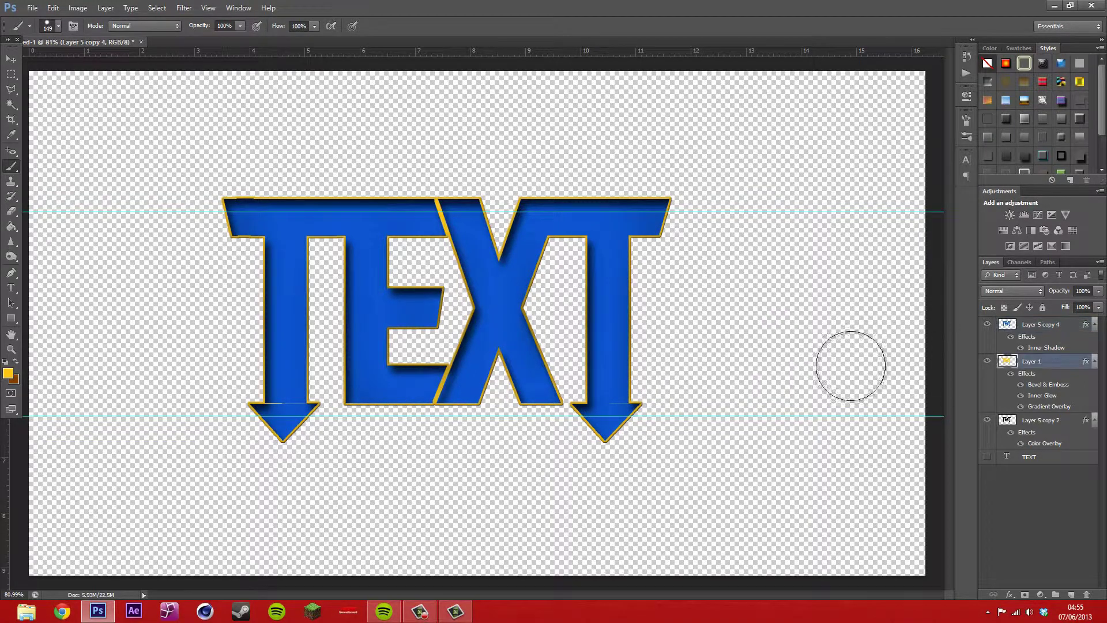
click(988, 324)
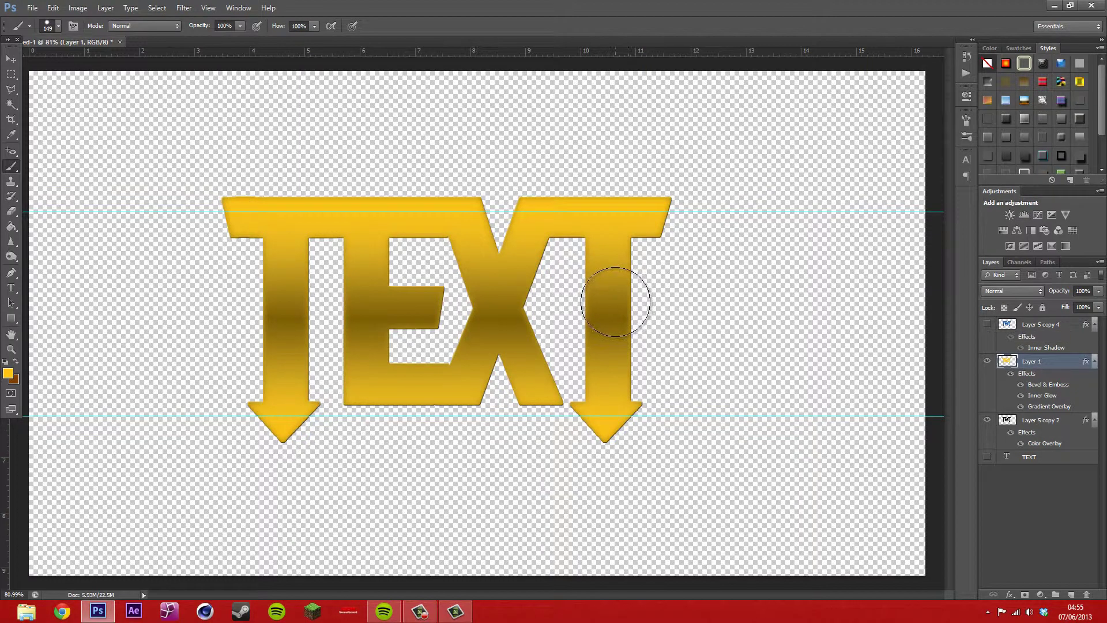
click(987, 324)
click(989, 362)
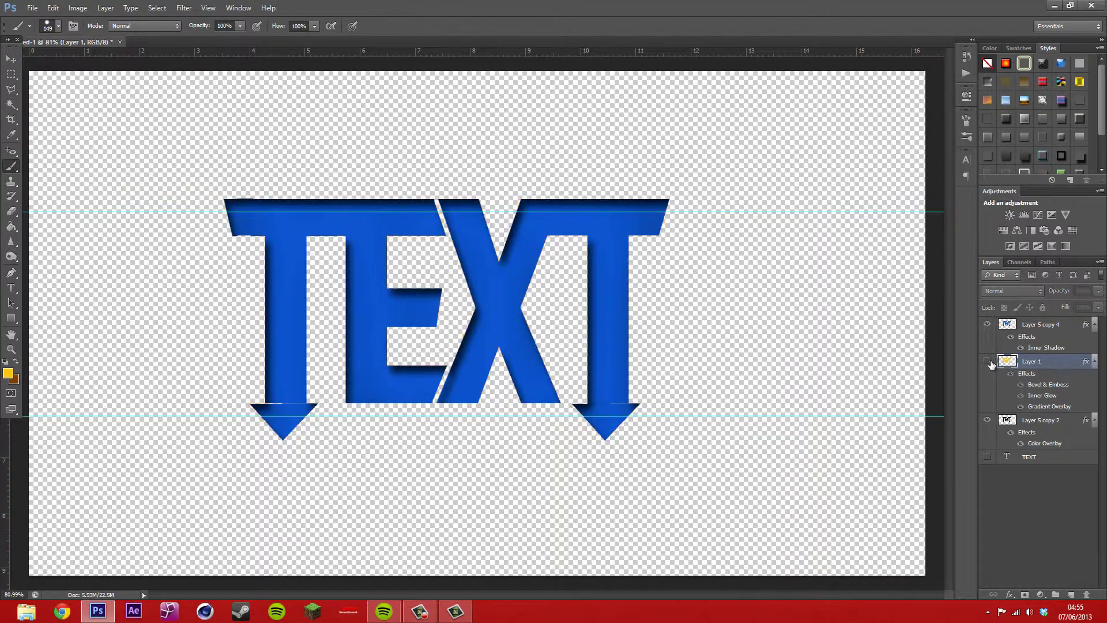
click(988, 362)
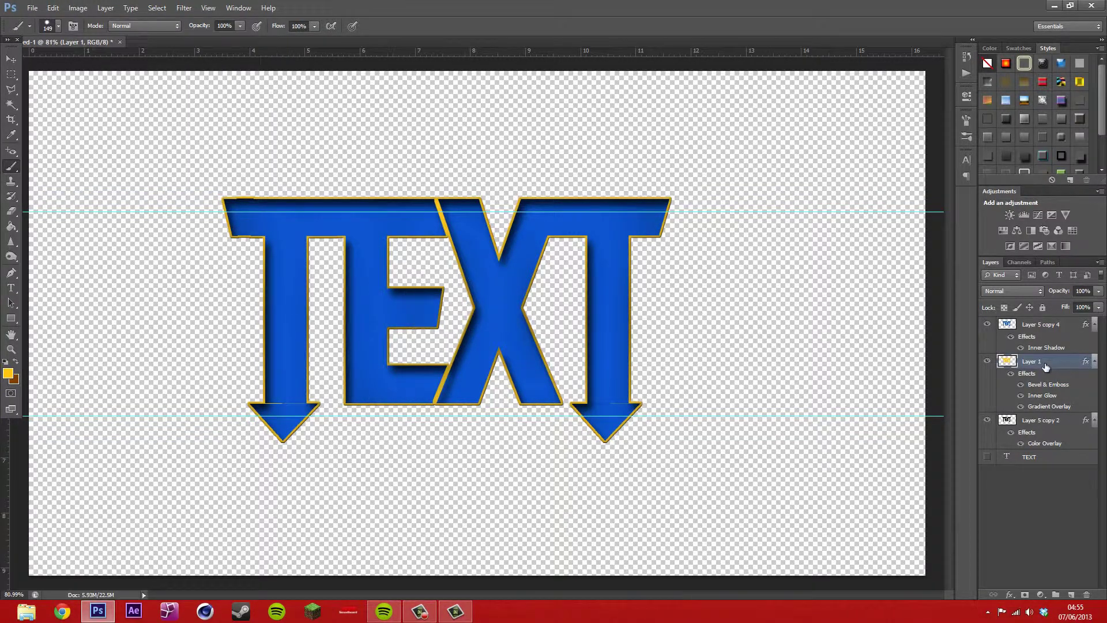
Combine Layer 1 and Layer 5 copy 4 into one smart object and rasterize the resulting layer
ctrl+click(1050, 327)
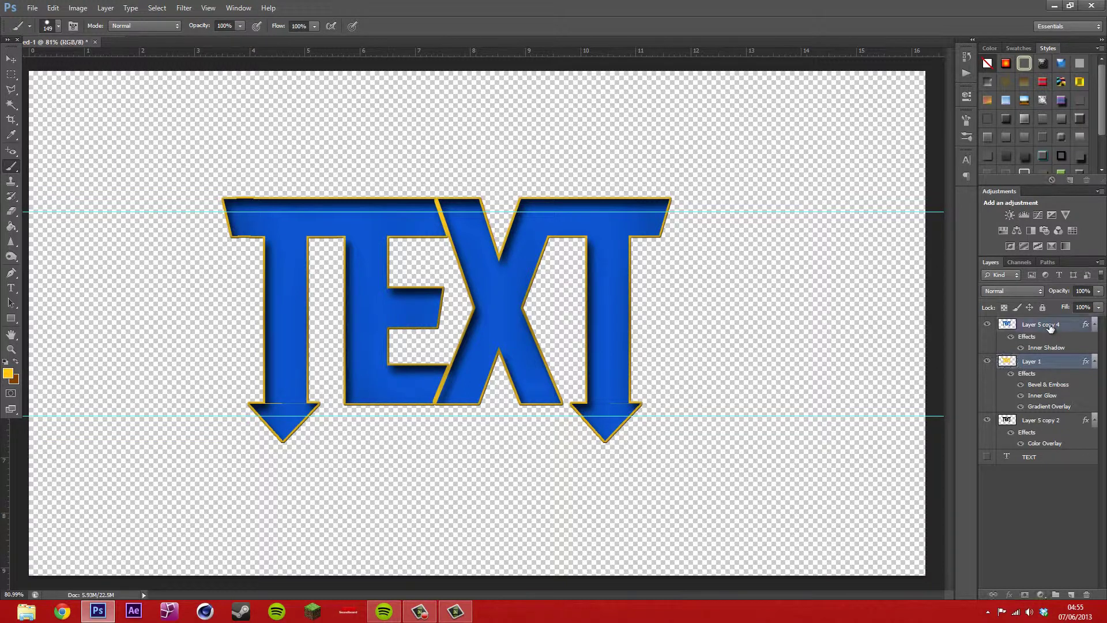
right_click(1050, 327)
click(922, 211)
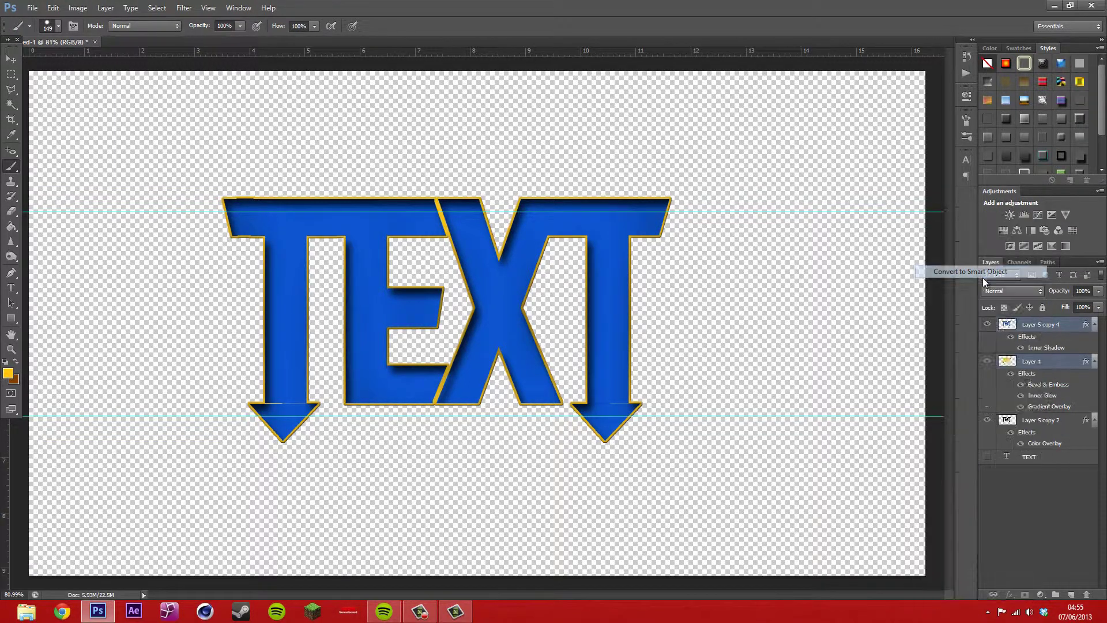
right_click(1052, 331)
click(1047, 319)
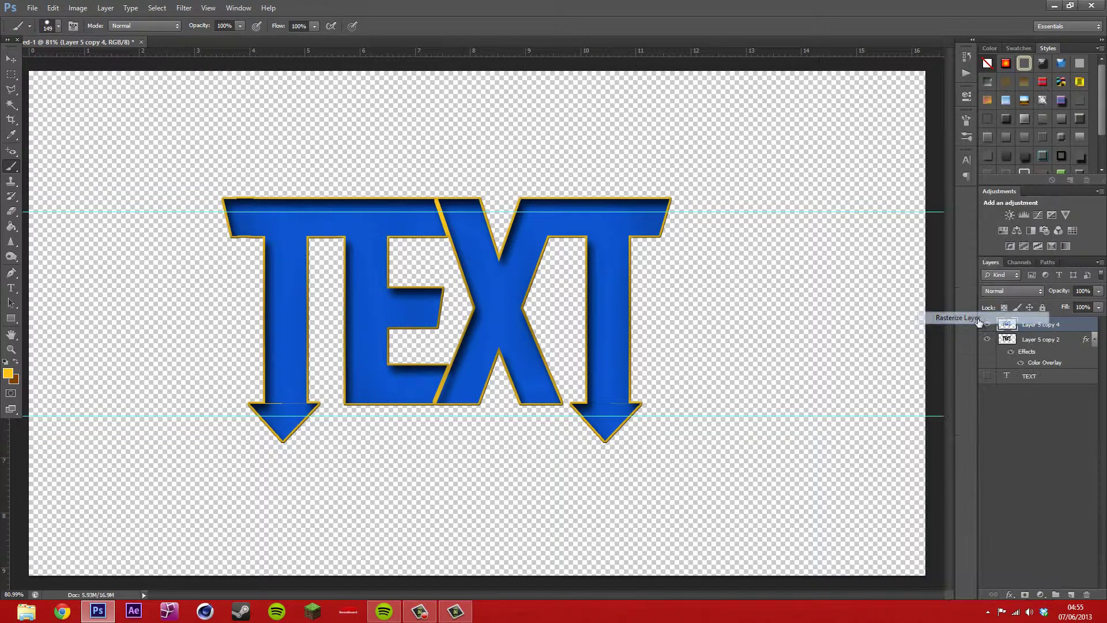
right_click(1072, 324)
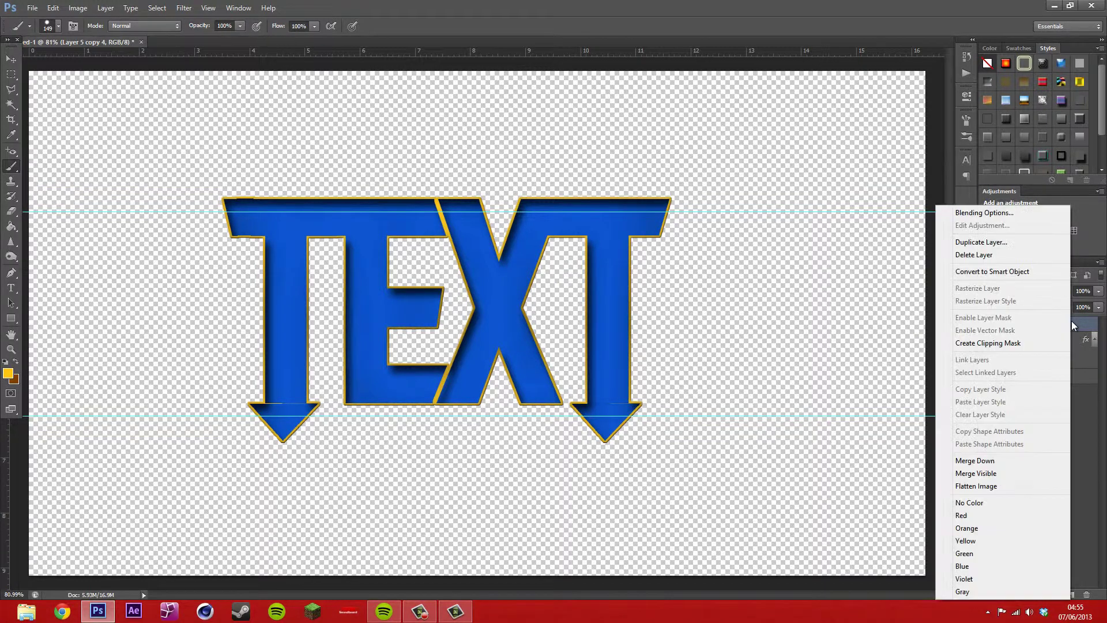
click(1081, 327)
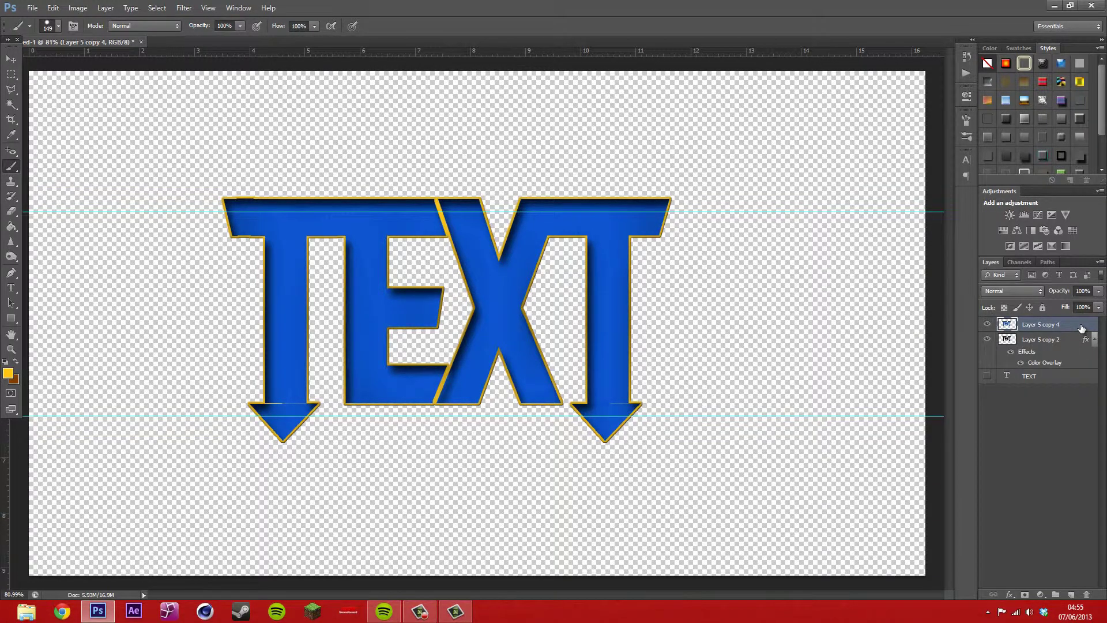
Enable Drop Shadow and Outer Glow on the merged Layer 5 copy 4, giving the glow the yellow colour ffeb00
double_click(1081, 327)
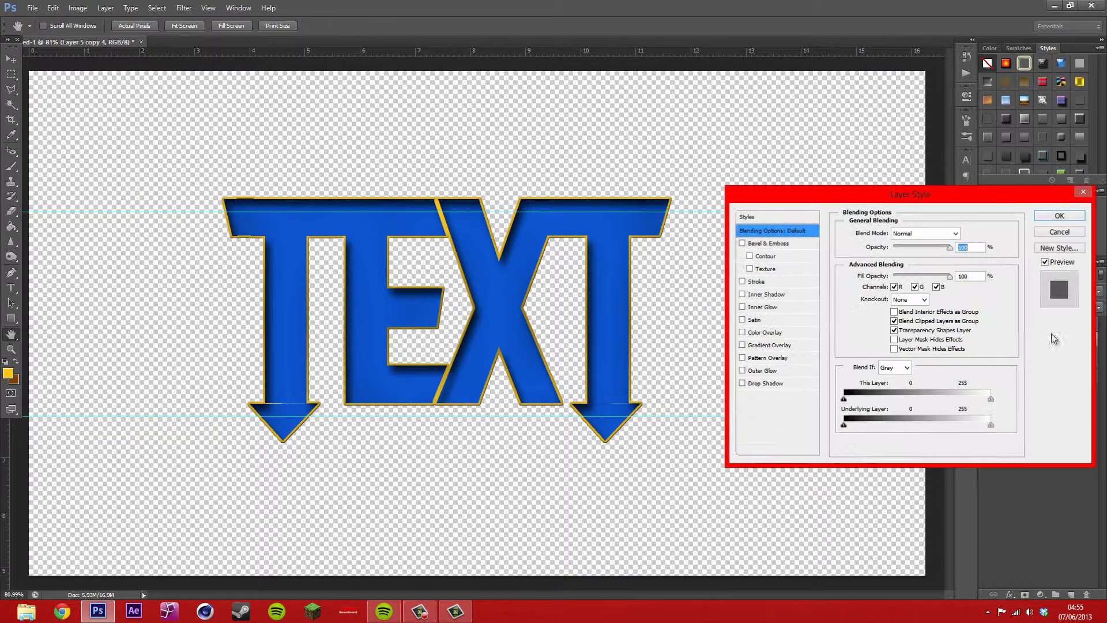
click(742, 385)
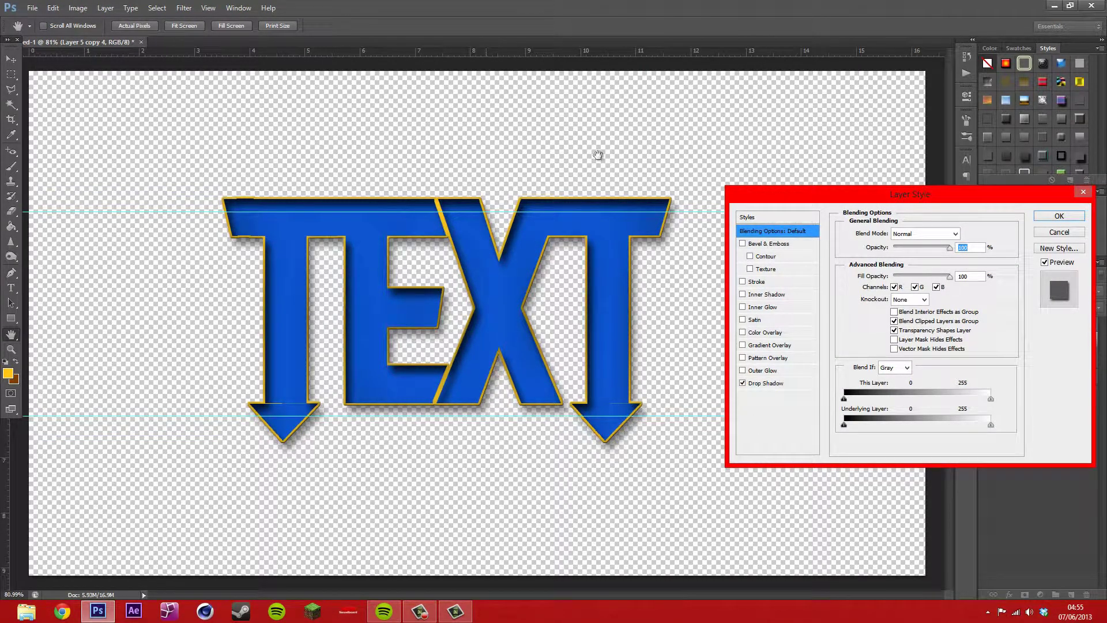
click(743, 371)
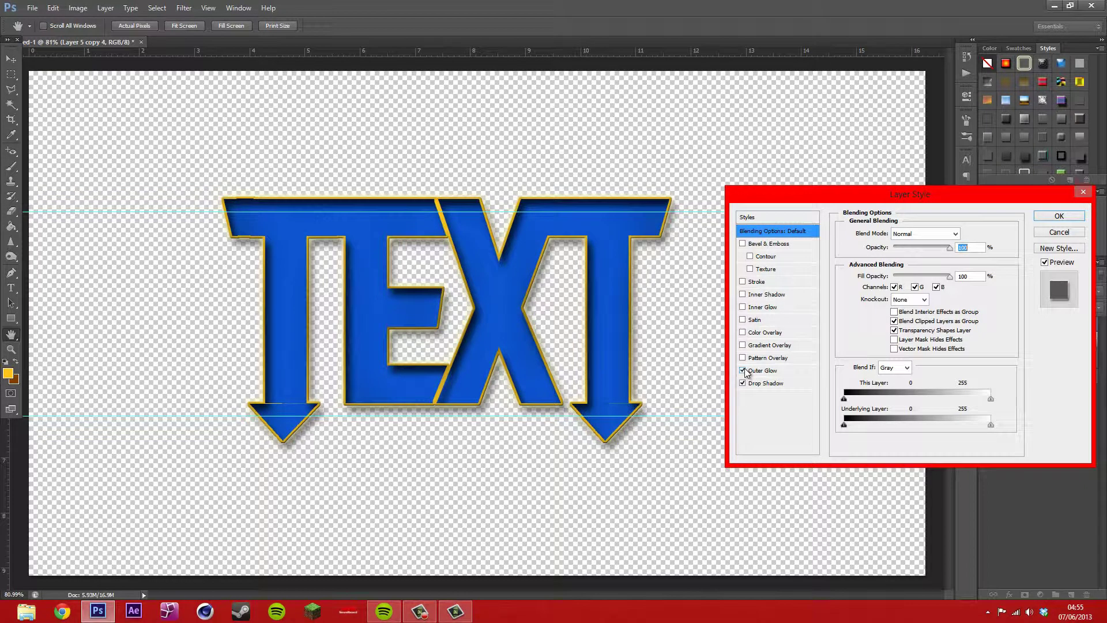
click(764, 371)
click(873, 274)
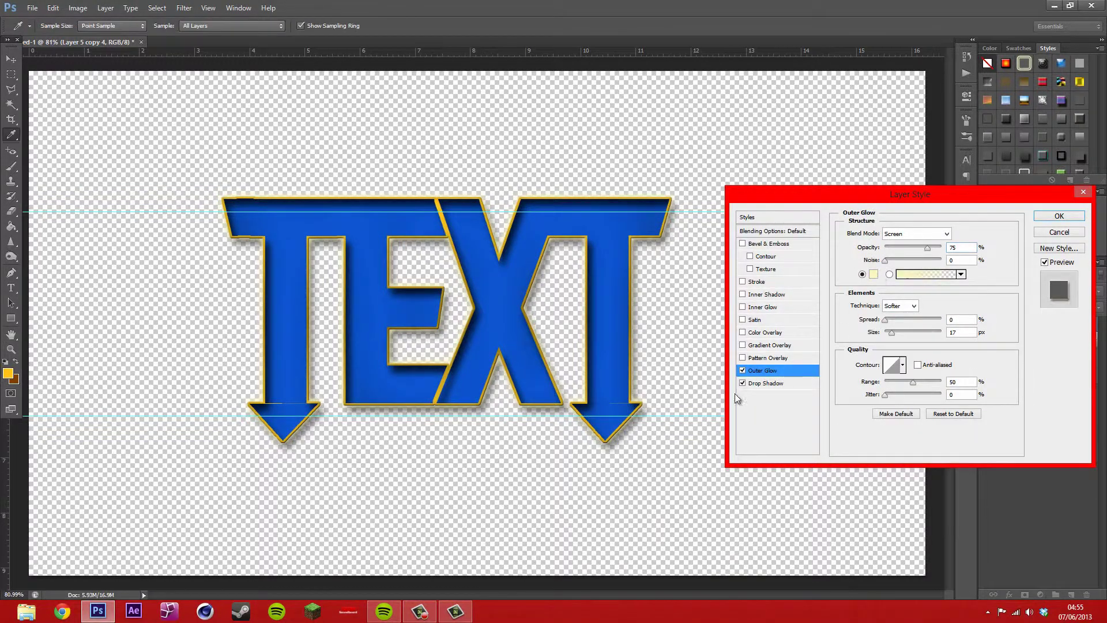
click(725, 419)
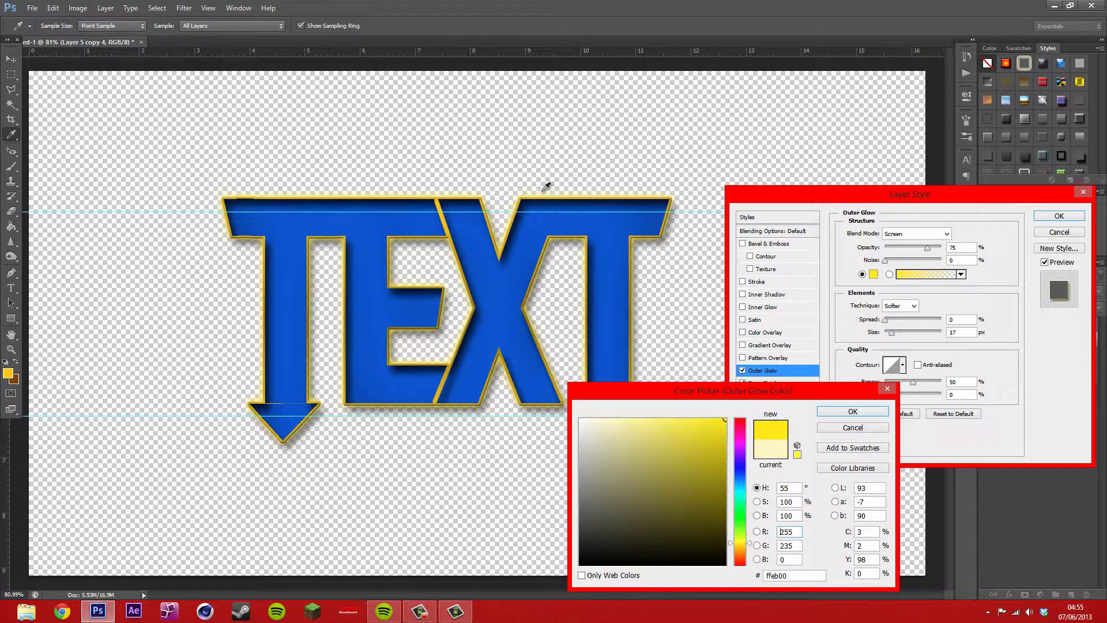
click(852, 412)
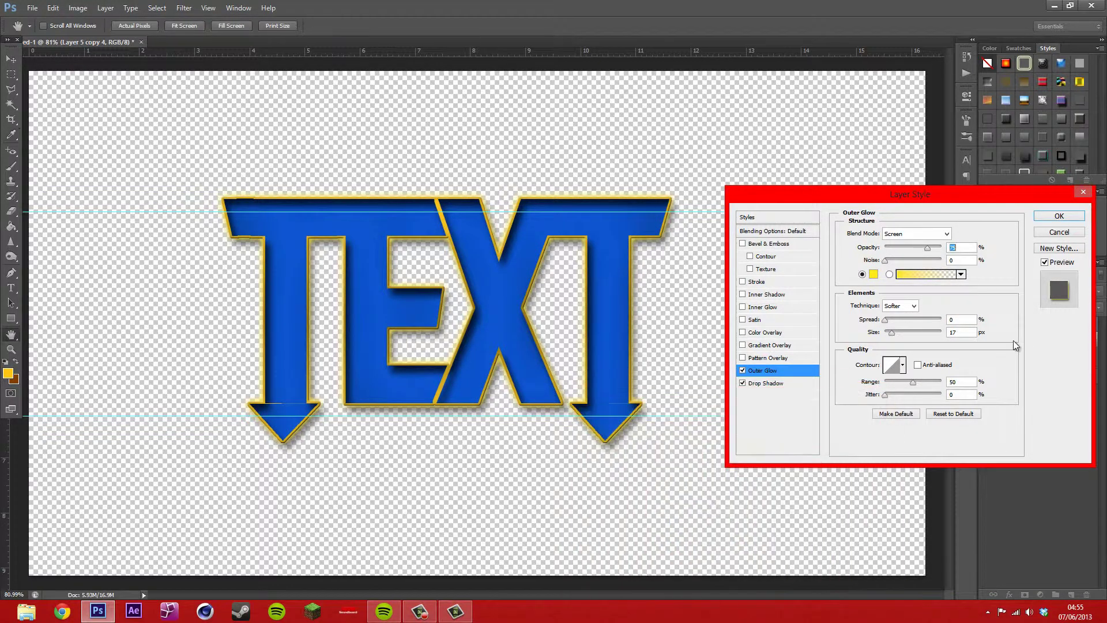
Set the Outer Glow to 33% spread, 250 px size and about 40% opacity, and apply the layer style
click(897, 319)
click(903, 320)
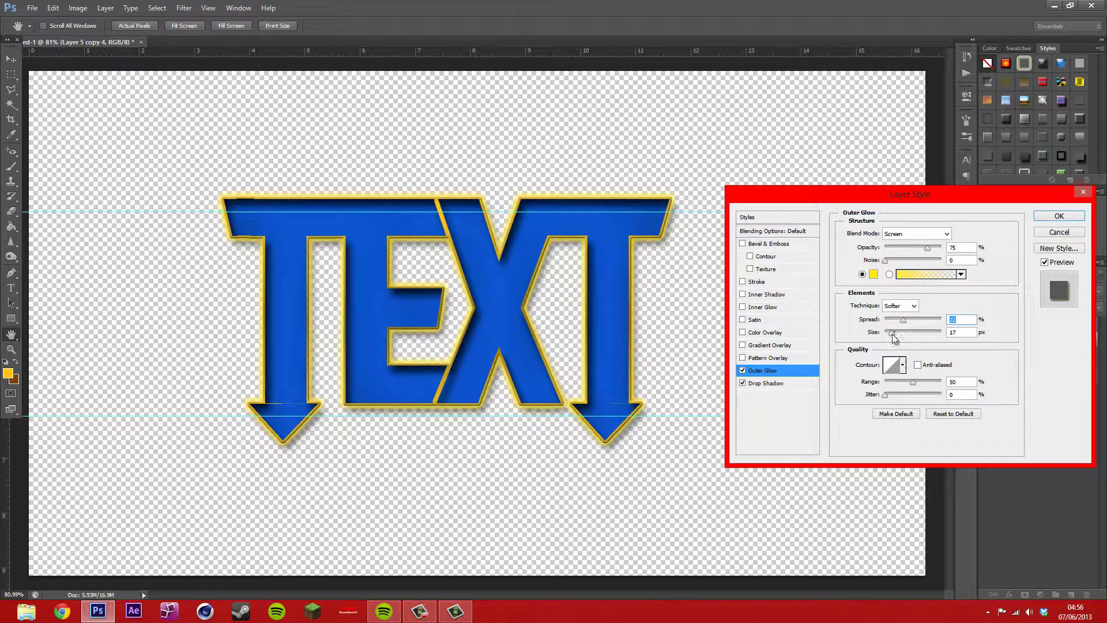
drag(891, 332, 940, 334)
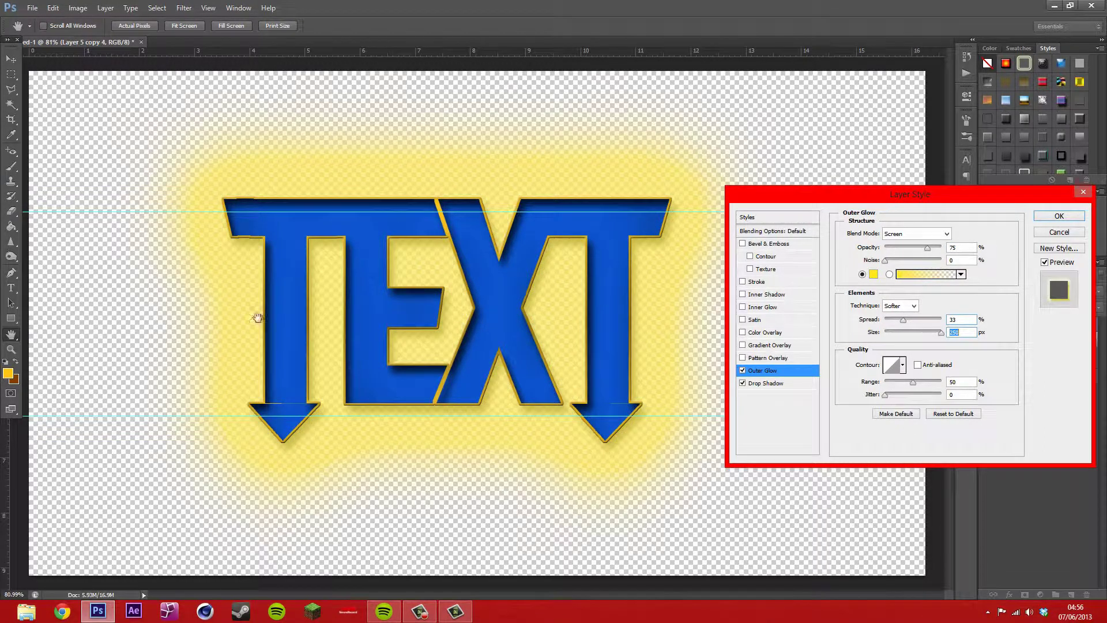
drag(915, 250, 909, 251)
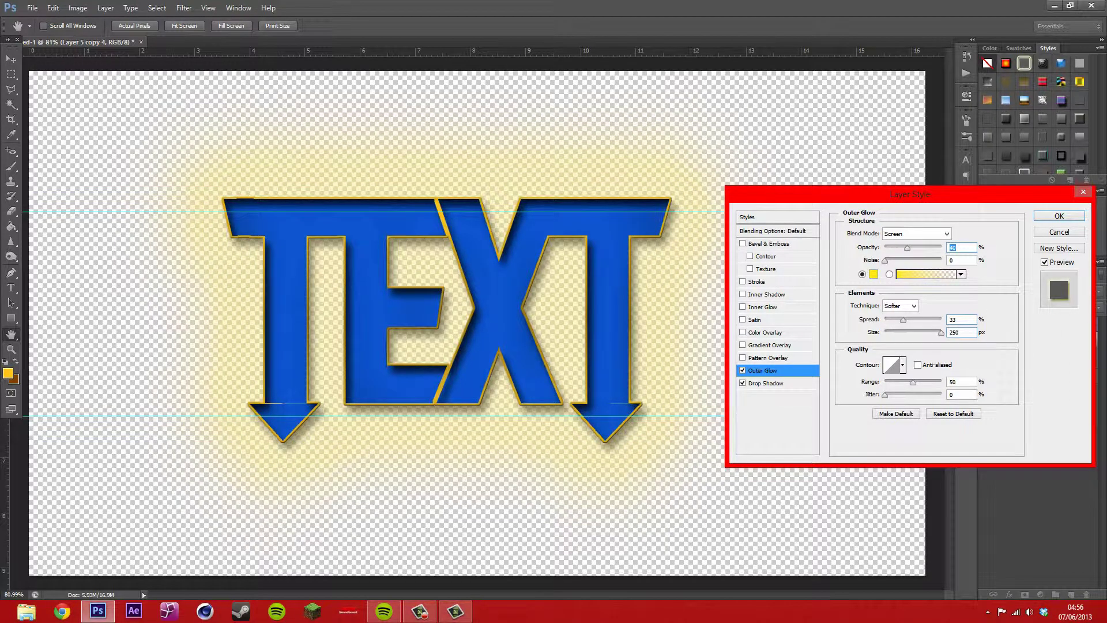
click(1061, 215)
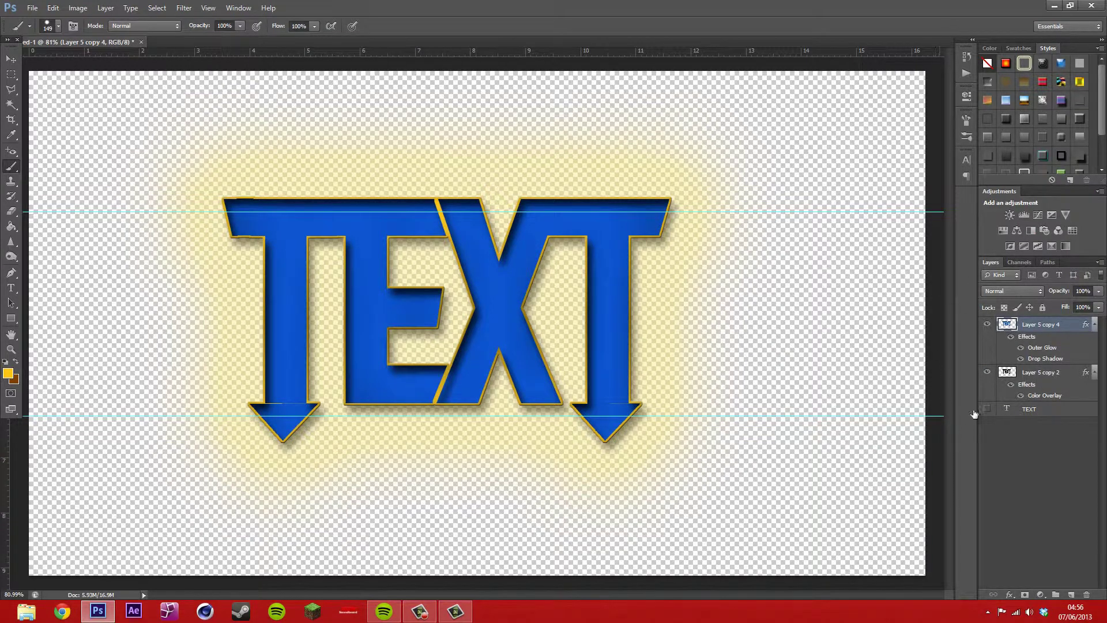
Add a new layer beneath all the others and fill it with the dark brown background swatch
click(1071, 595)
drag(1026, 326, 1037, 439)
click(11, 226)
click(16, 361)
click(131, 183)
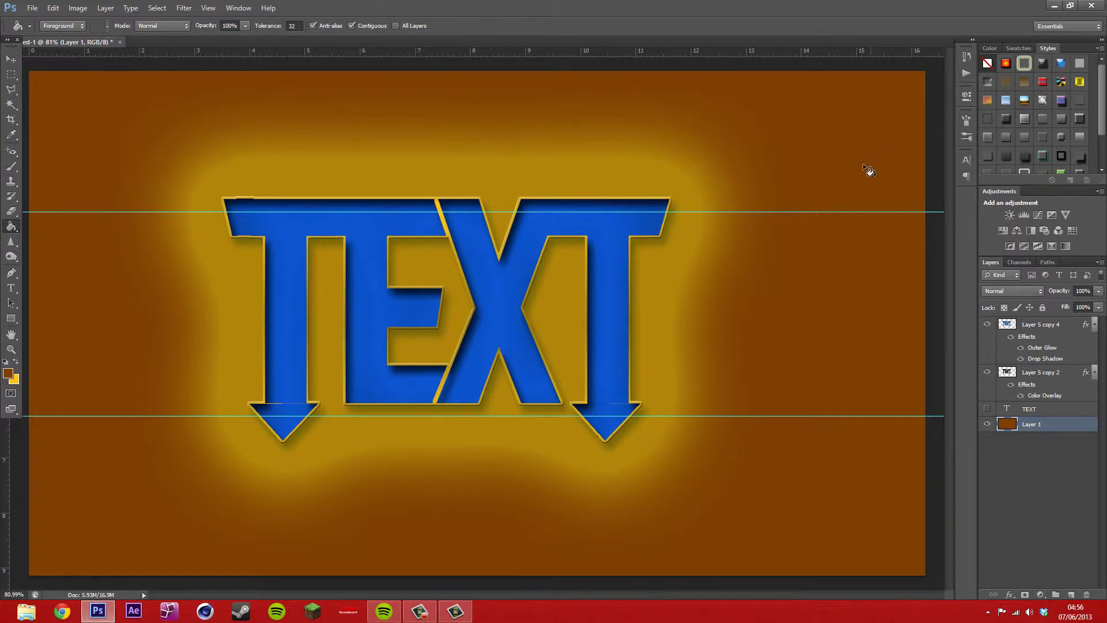
Set the foreground colour to black and fill the backdrop Layer 1 with it
click(9, 374)
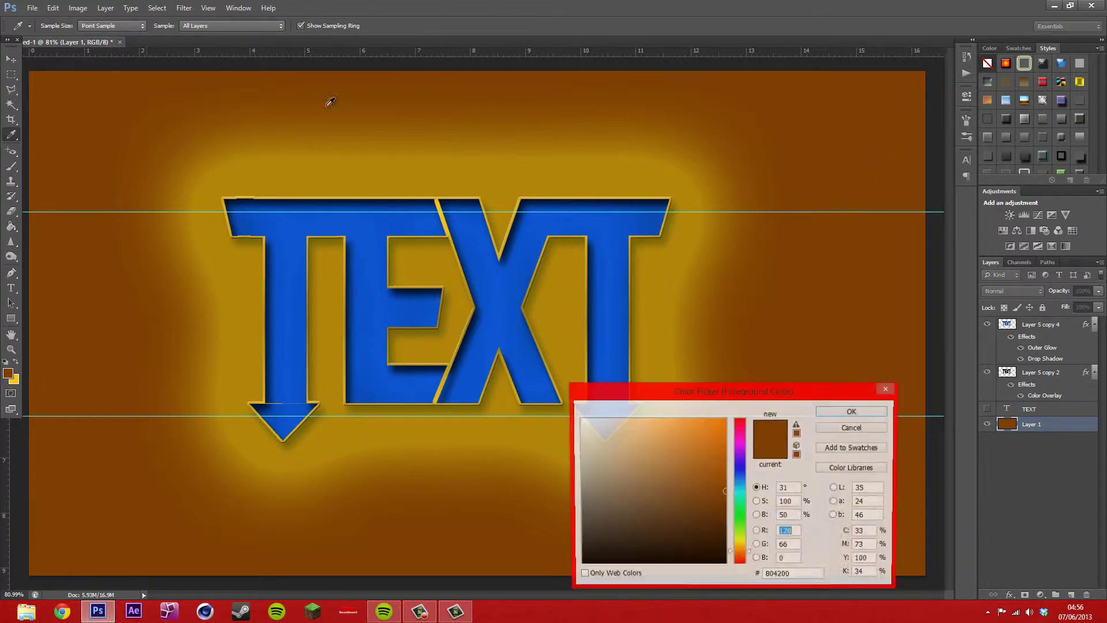
text(0)
key(Return)
key(g)
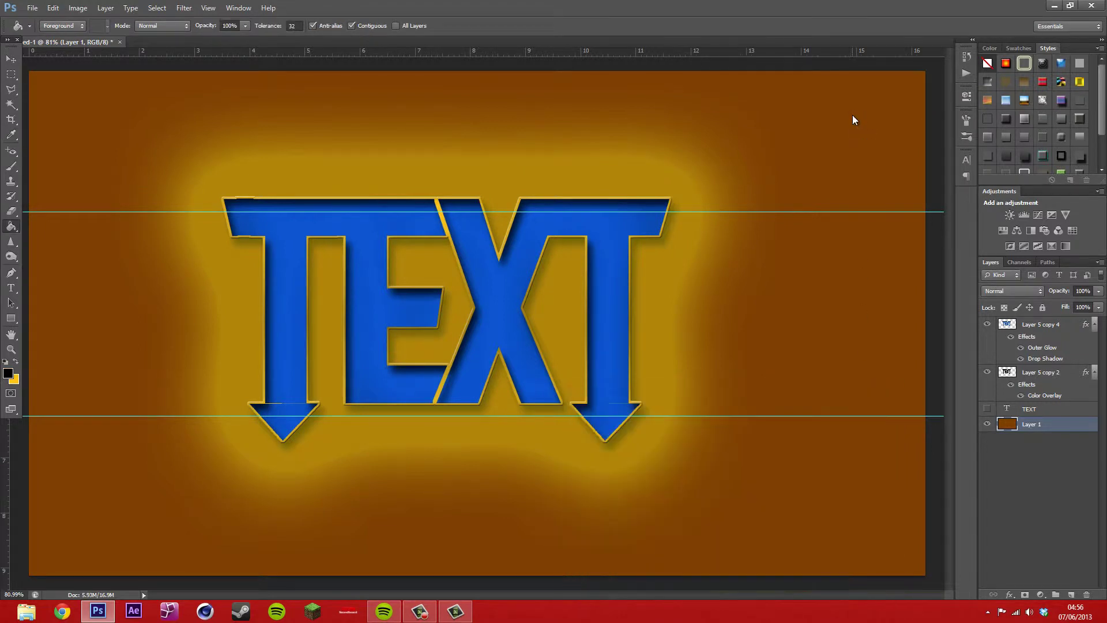
click(853, 115)
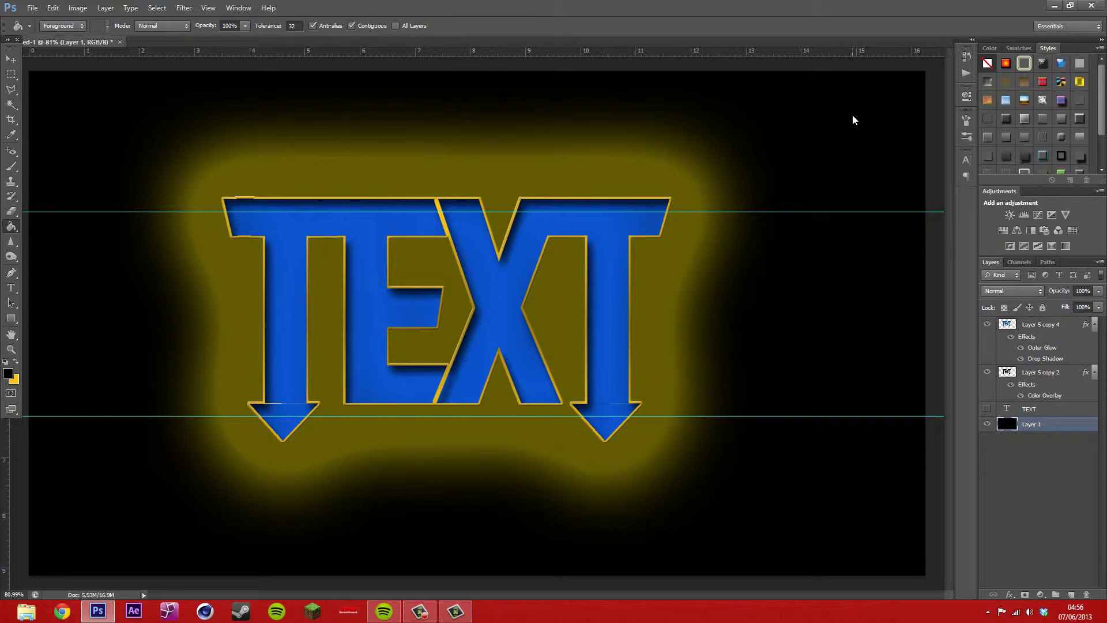
Try a cyan outer glow, colour 00b9cf, at 78% opacity on Layer 5 copy 4
double_click(1053, 359)
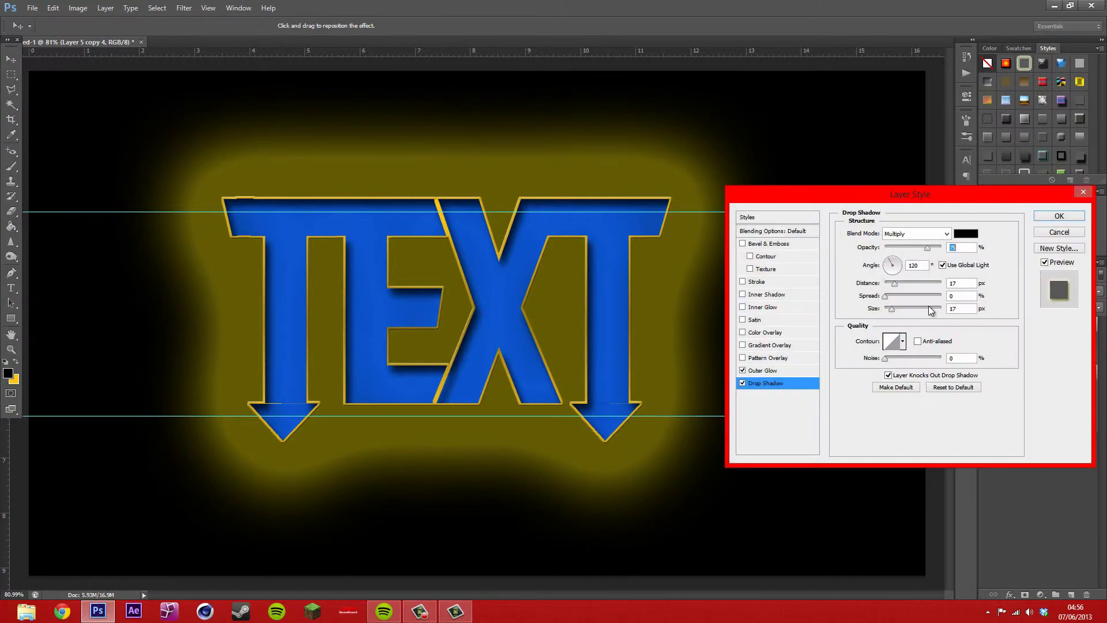
click(766, 370)
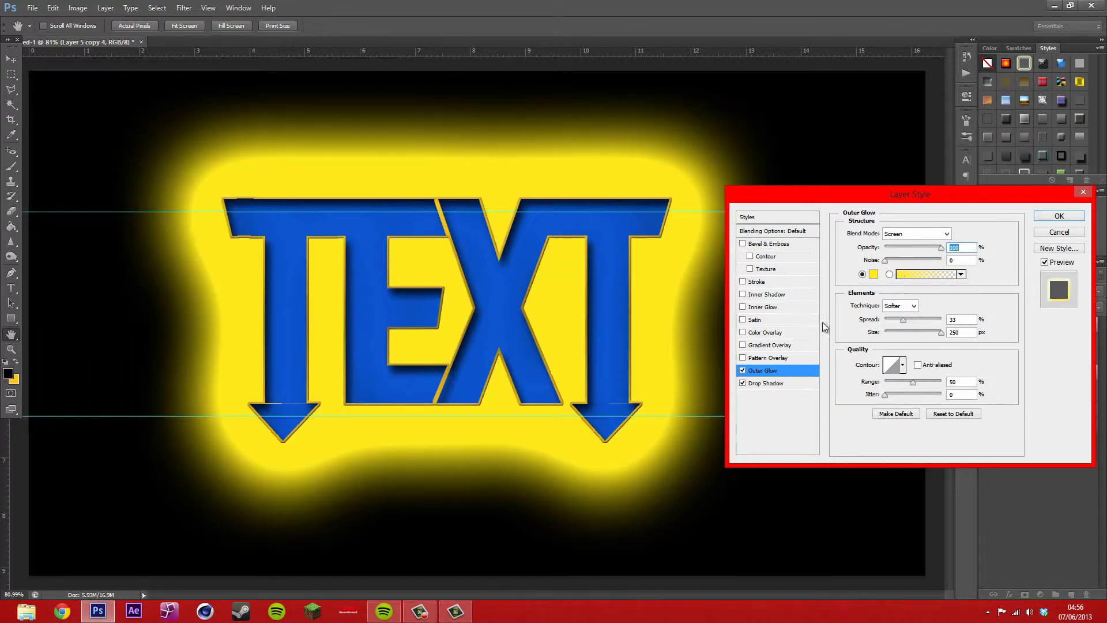
click(873, 275)
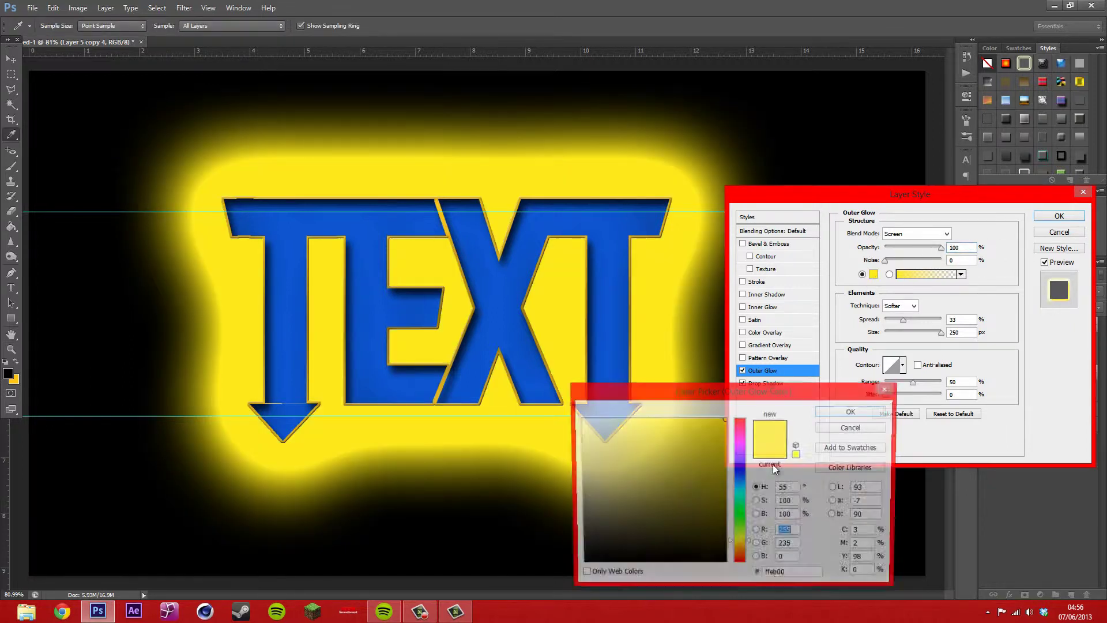
click(749, 490)
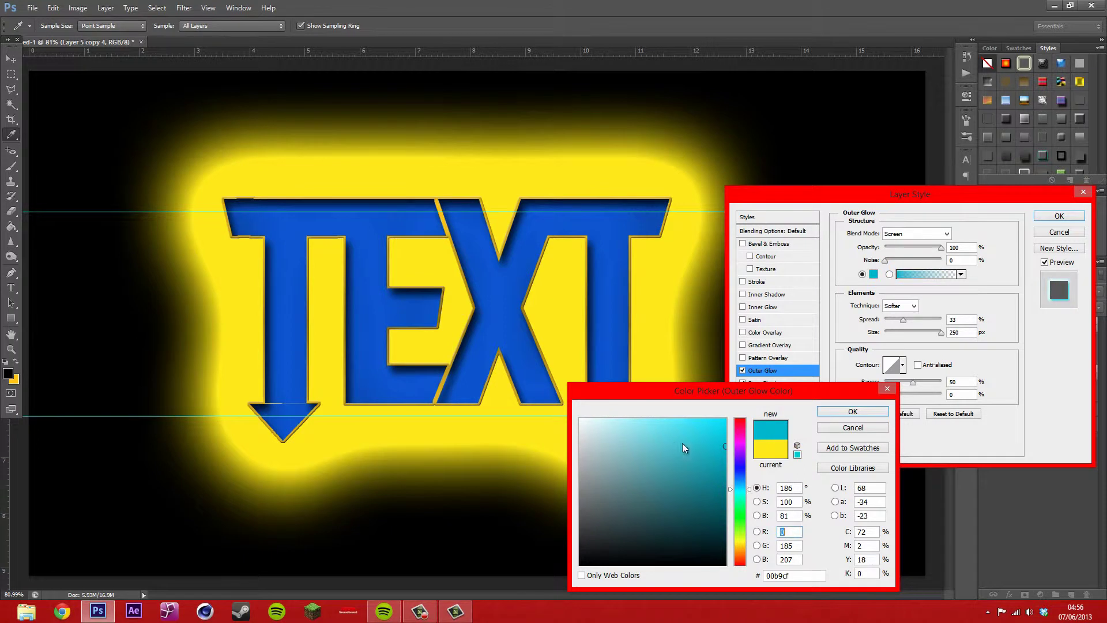
click(853, 413)
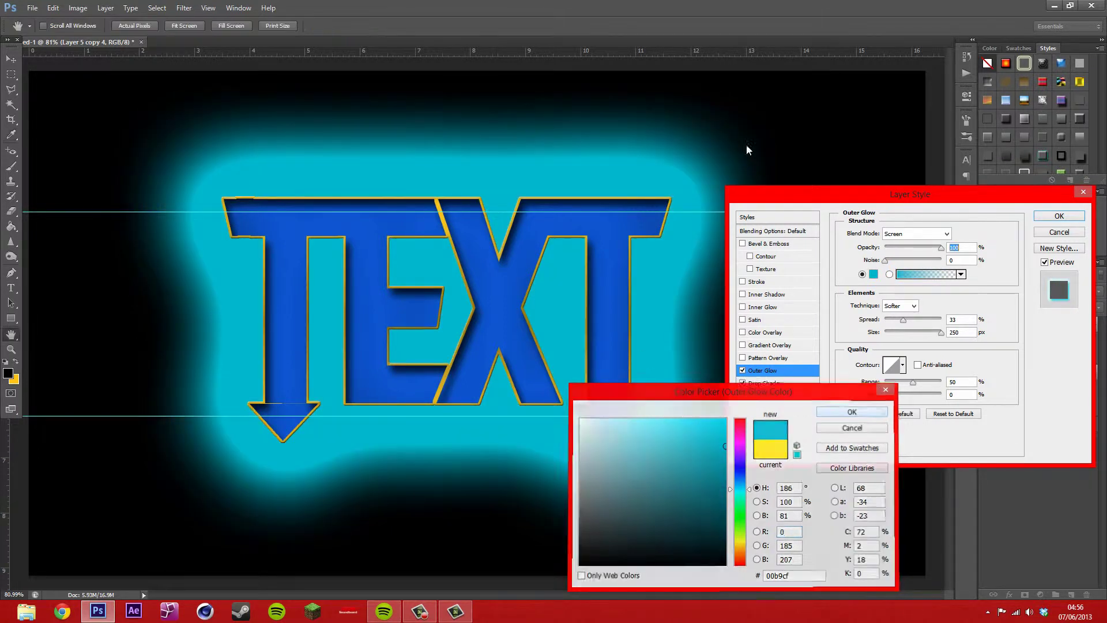
click(913, 248)
click(929, 249)
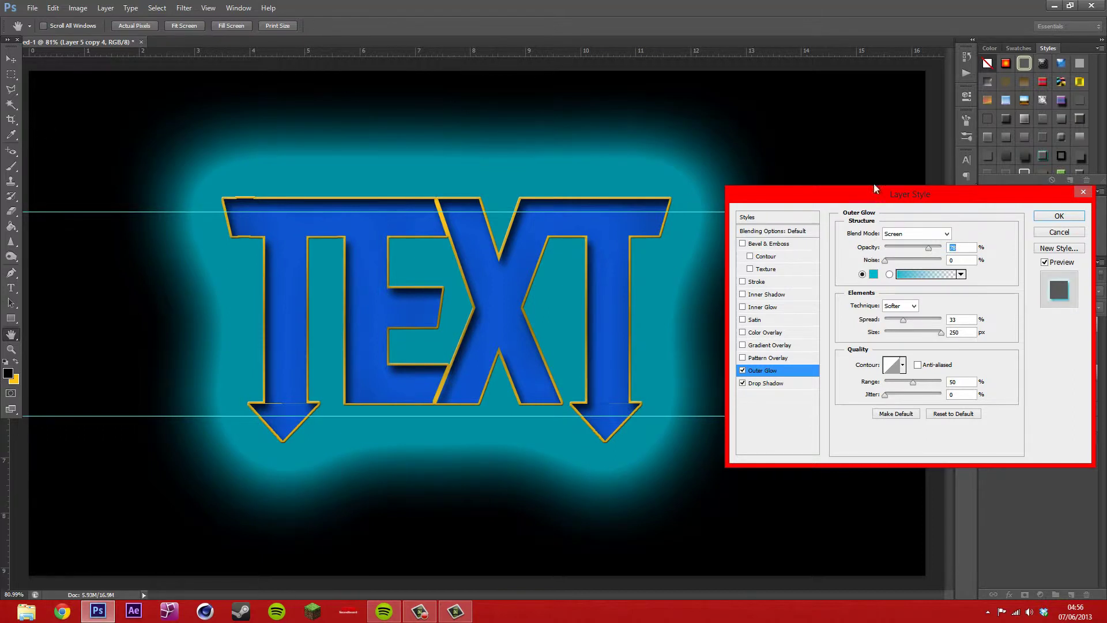
Try white, grey 707070, red, green, magenta and pink ff009c as the outer glow colour, and discard the layer style changes
click(873, 273)
click(581, 419)
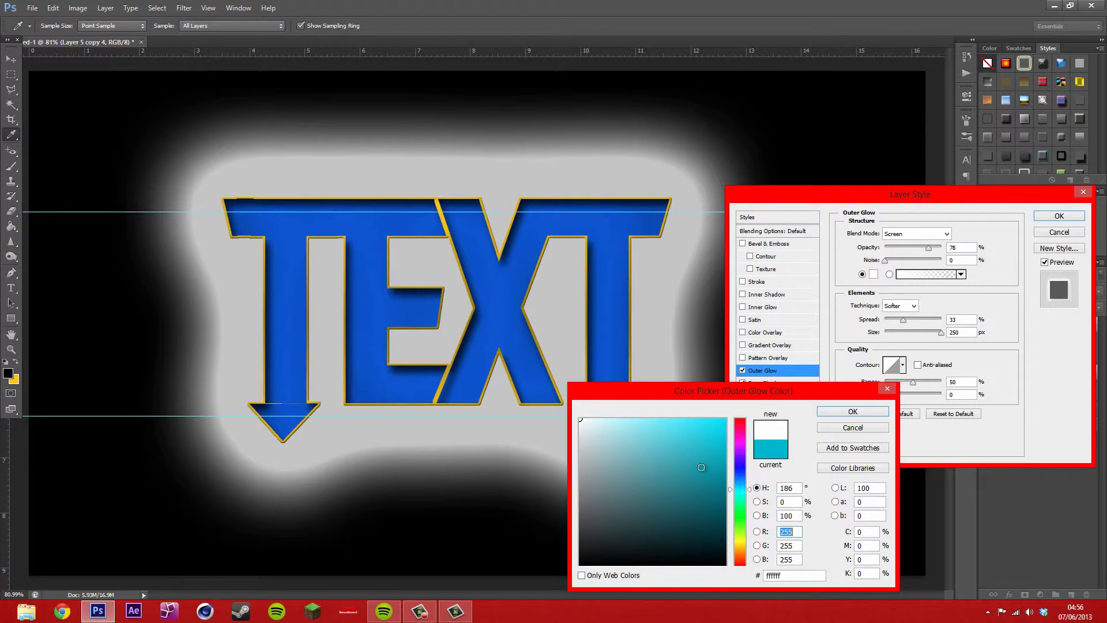
text(112)
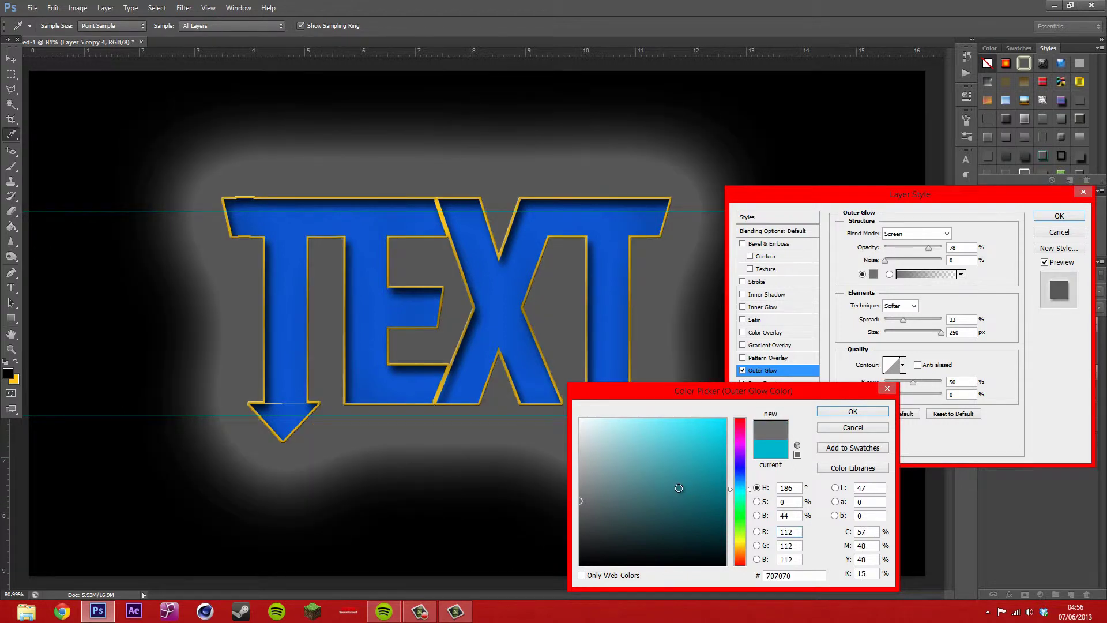
drag(740, 500, 748, 529)
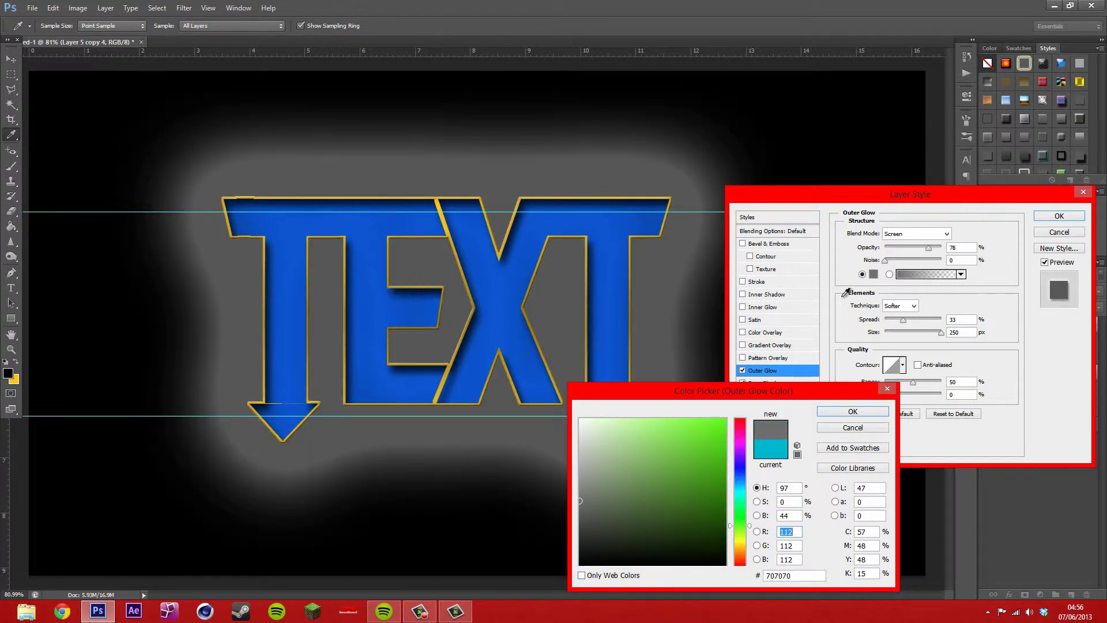
click(739, 564)
click(725, 418)
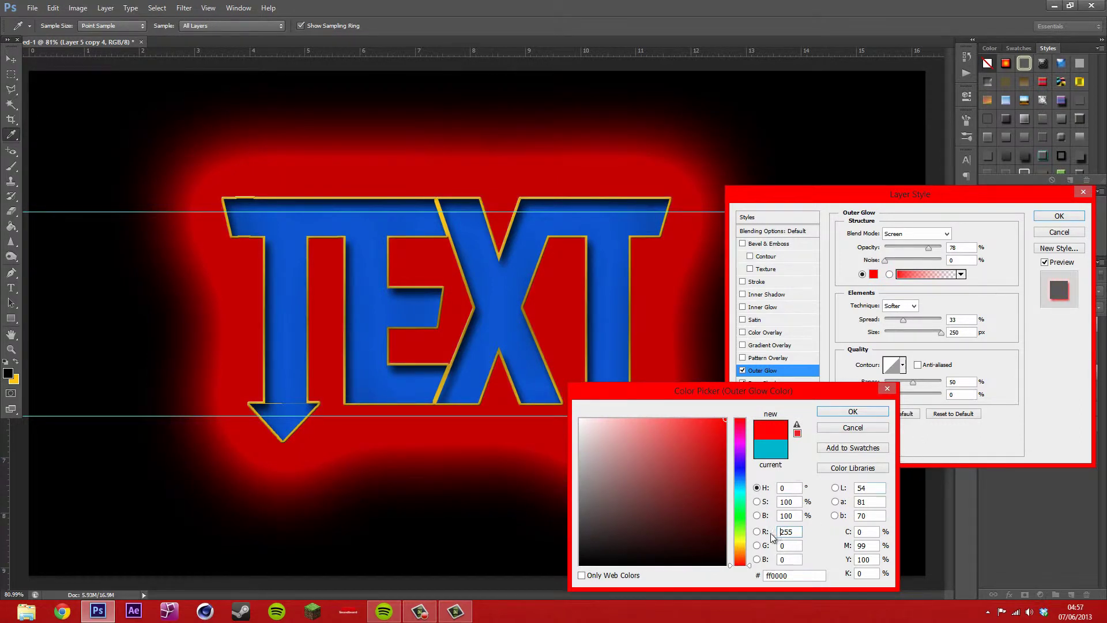
drag(740, 545, 740, 520)
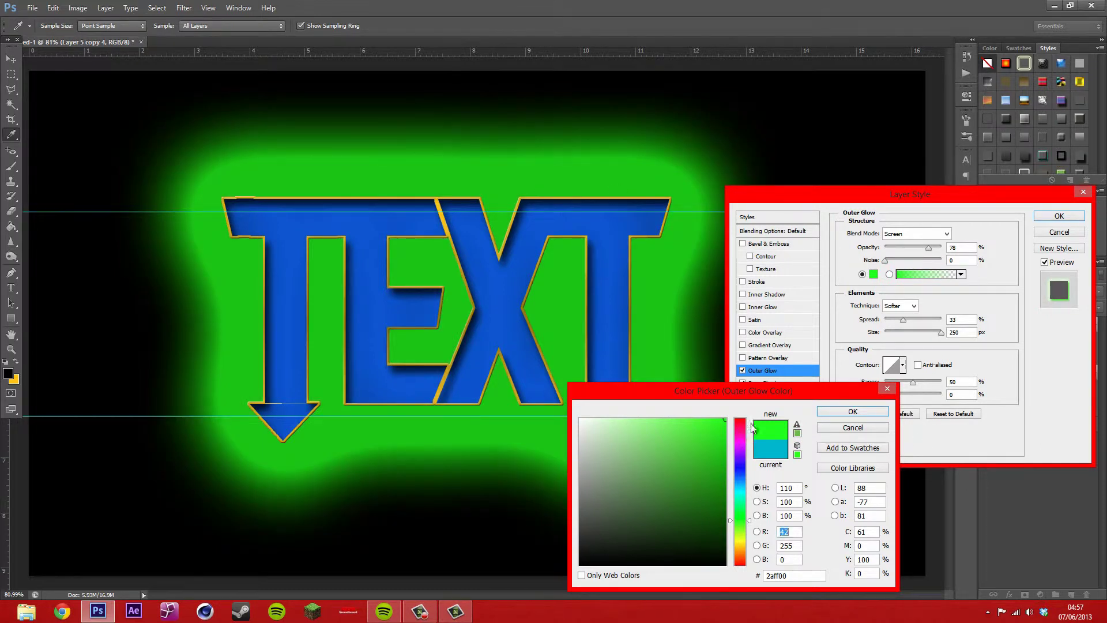
click(740, 443)
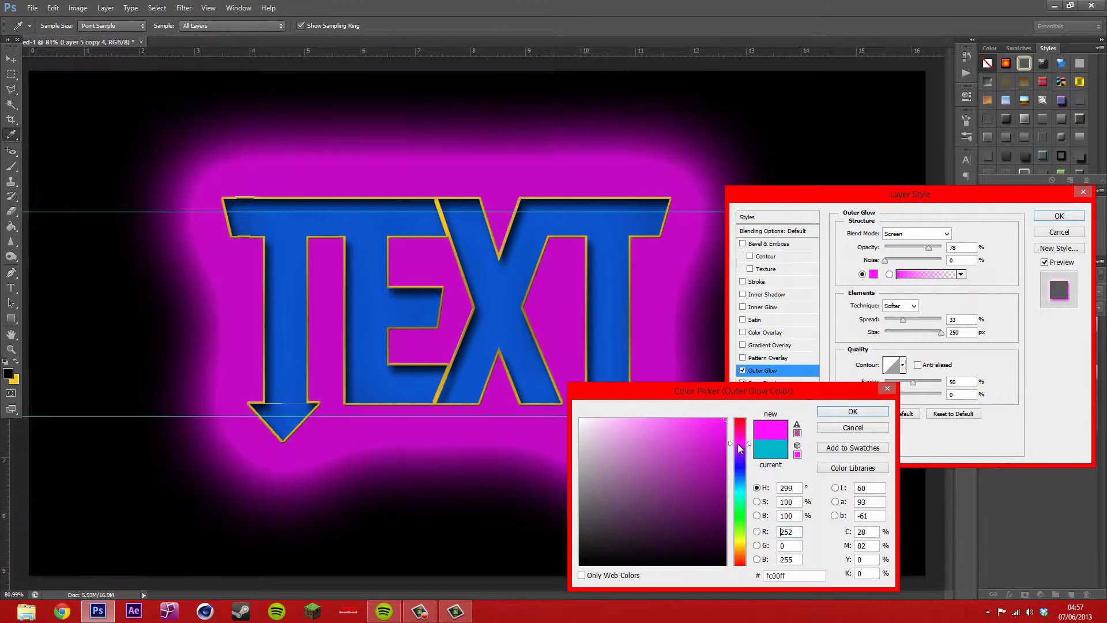
mouse_move(744, 446)
mouse_down()
mouse_move(744, 456)
mouse_move(744, 437)
mouse_up()
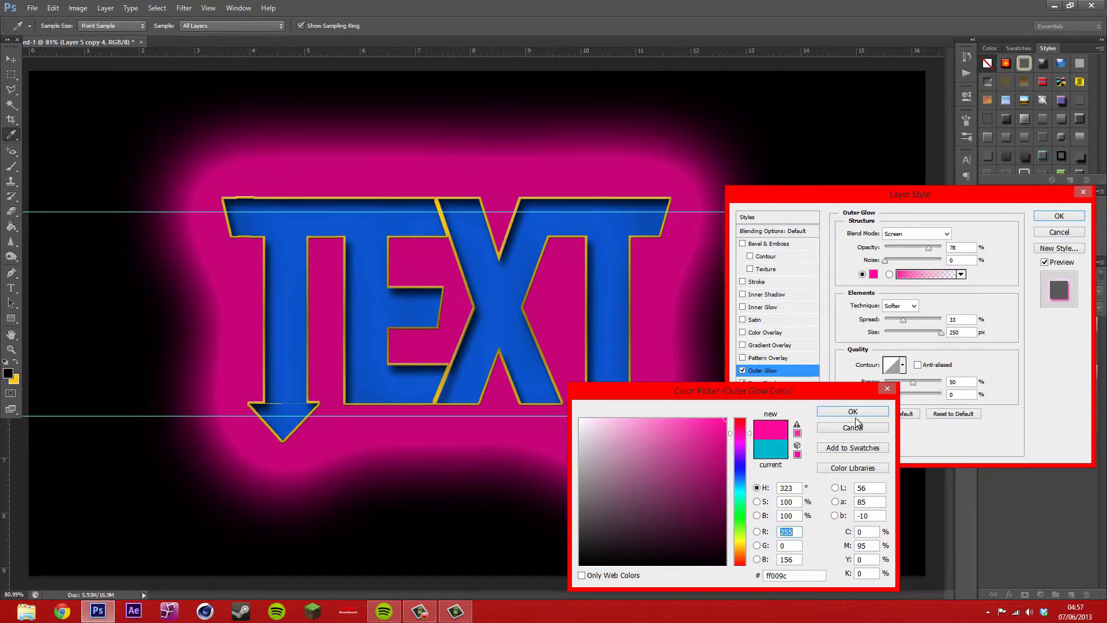
click(853, 427)
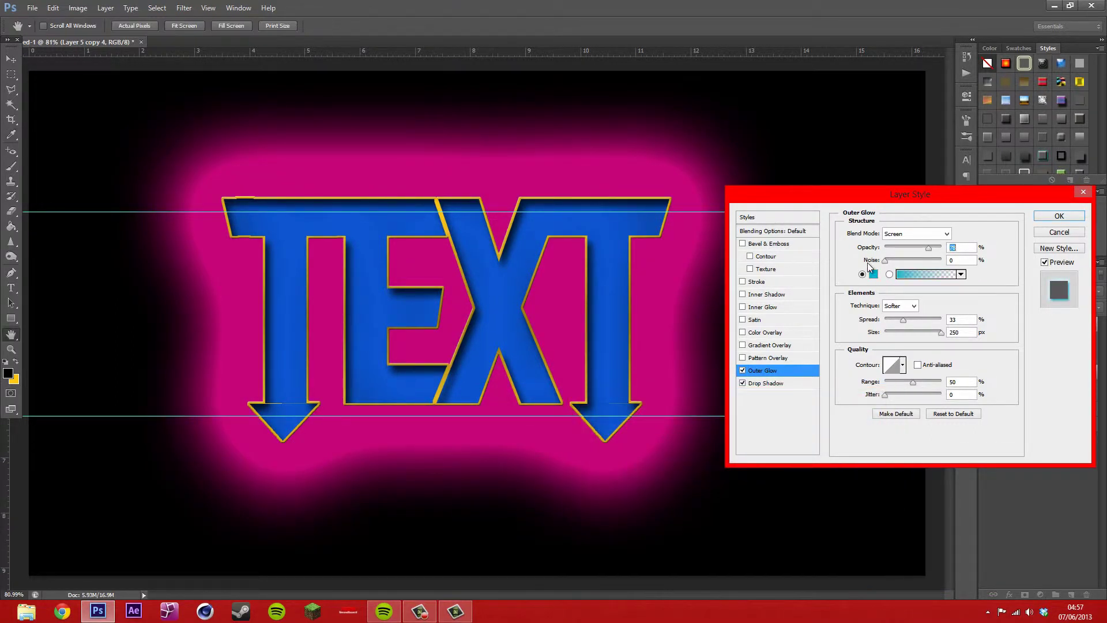
click(1056, 236)
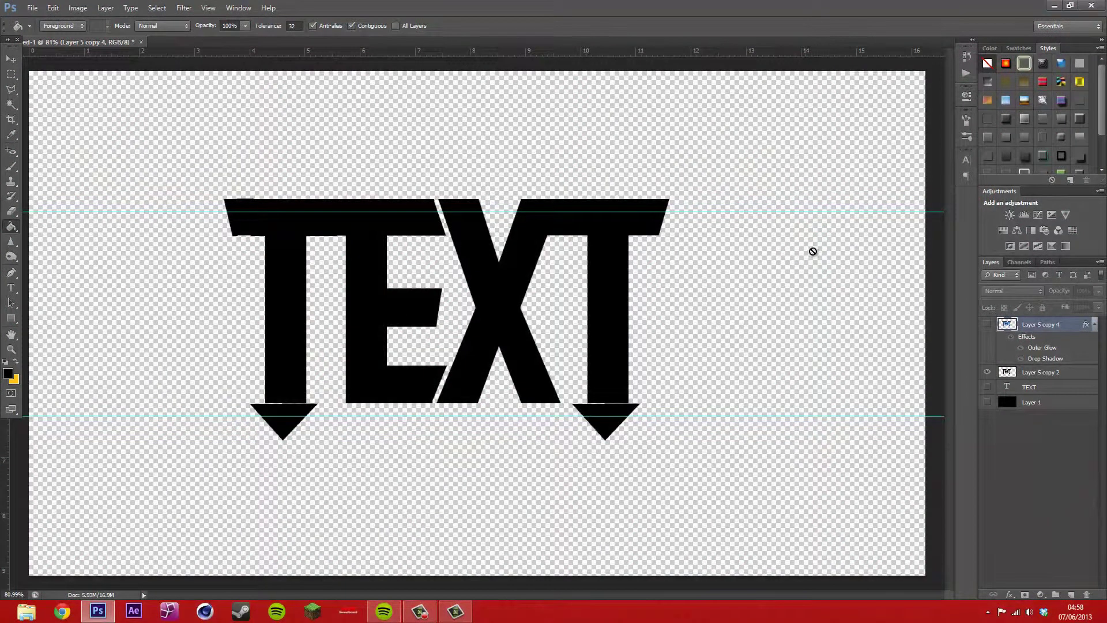
Compare the glowing Layer 5 copy 4 lettering with and without the black backdrop, keeping Layer 5 copy 2 hidden
click(986, 324)
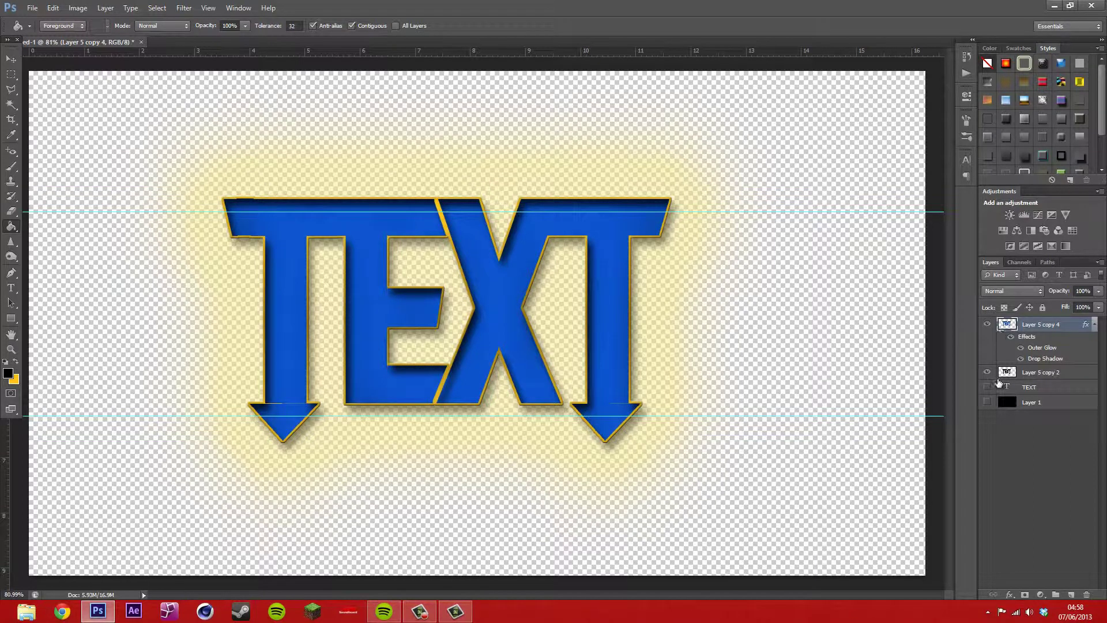
click(987, 372)
click(987, 402)
click(987, 402)
click(987, 403)
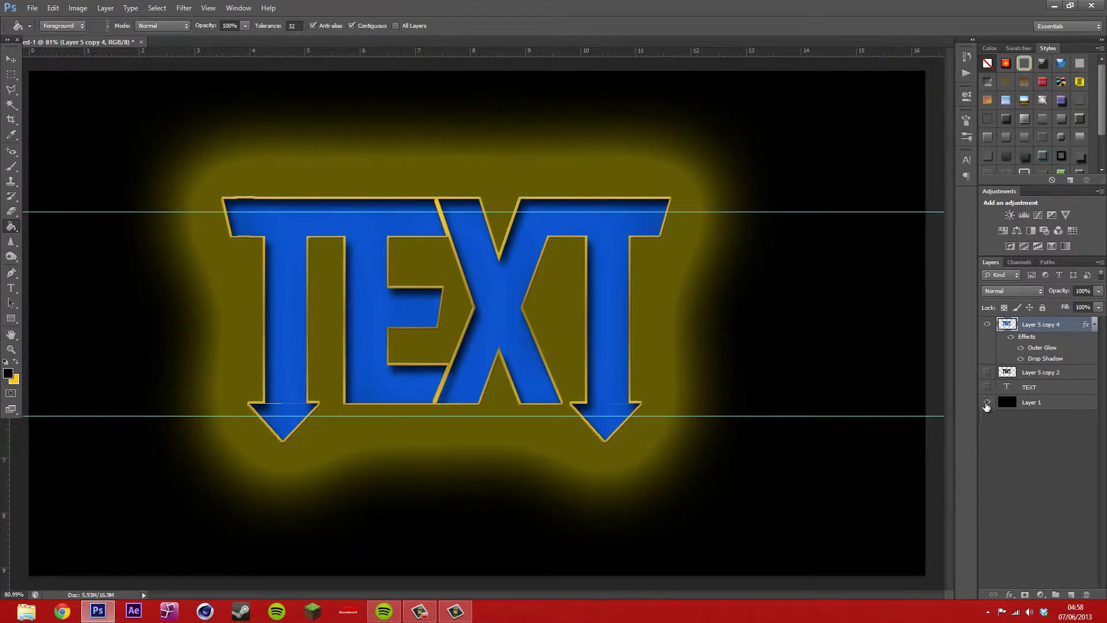
click(984, 372)
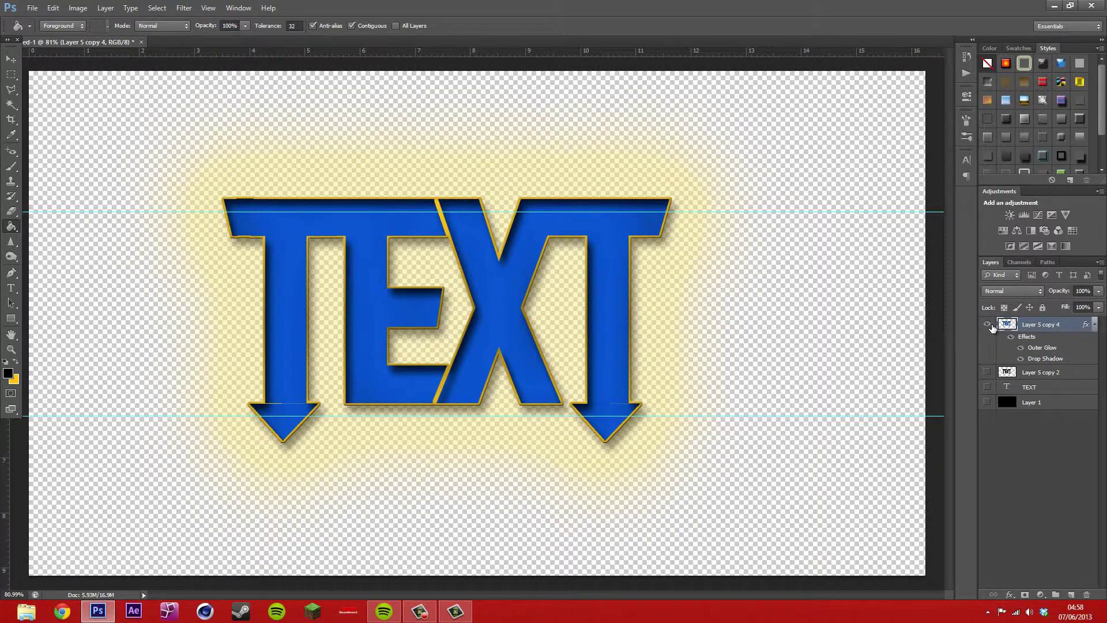
Hide Layer 5 copy 4 and show only the plain black lettering of Layer 5 copy 2
click(988, 324)
right_click(992, 325)
click(970, 371)
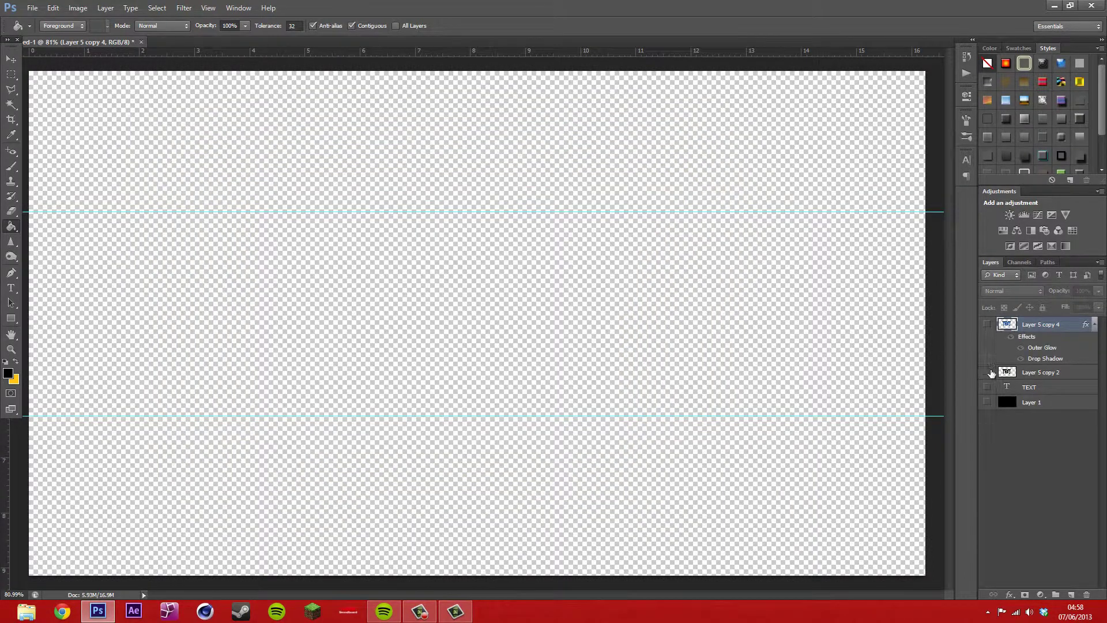
click(987, 372)
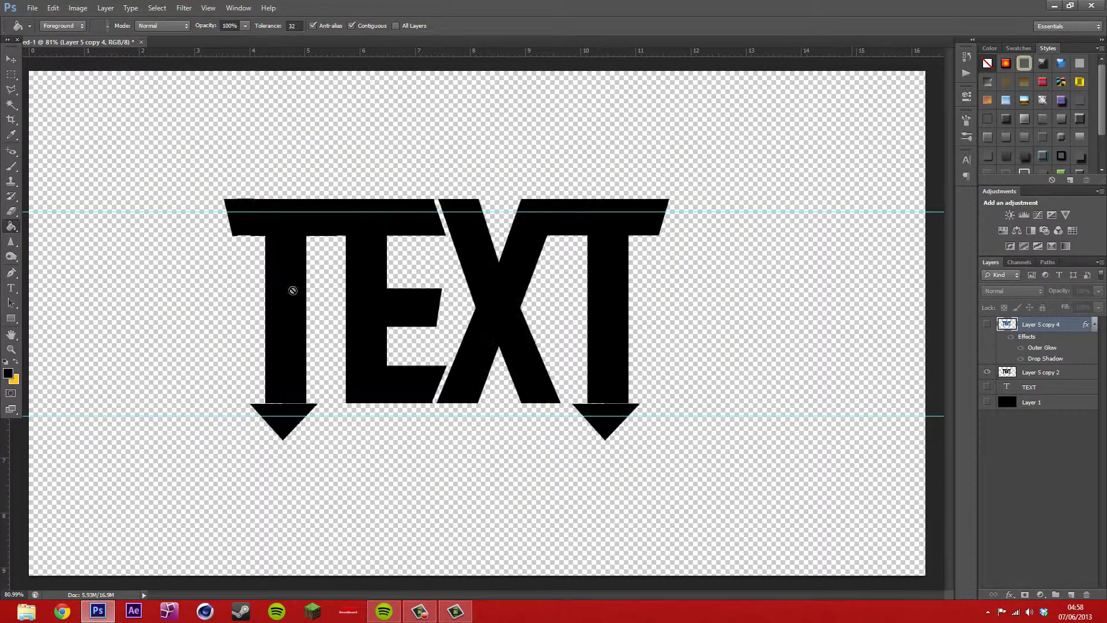
Move the black lettering on Layer 5 copy 2 so its letters line up between the two horizontal guides
click(11, 58)
drag(376, 319, 417, 341)
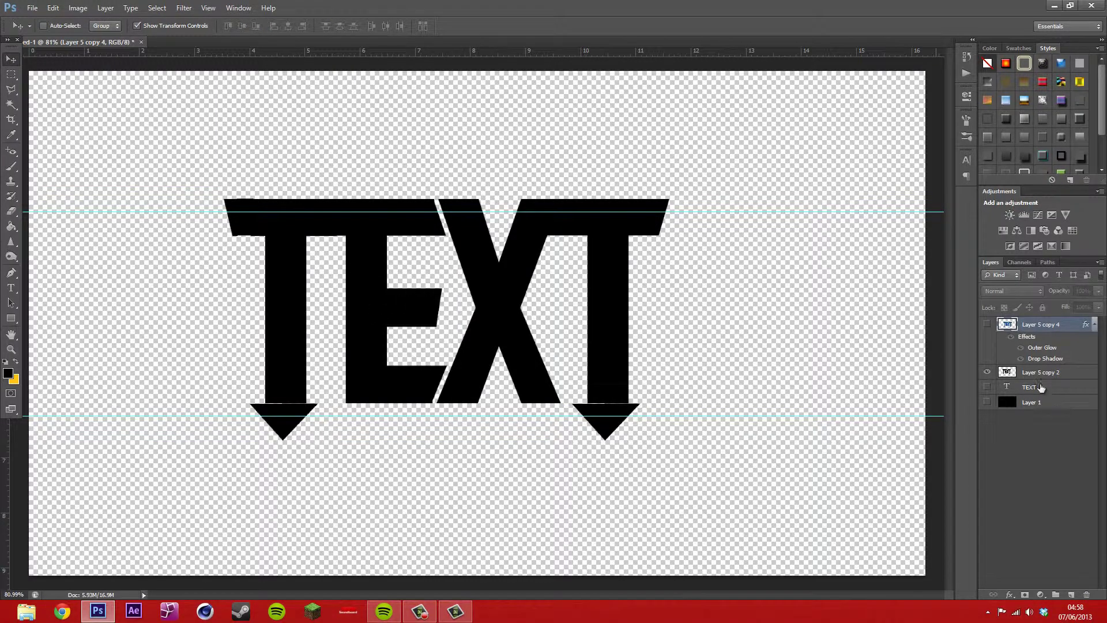
click(1026, 372)
drag(371, 279, 408, 296)
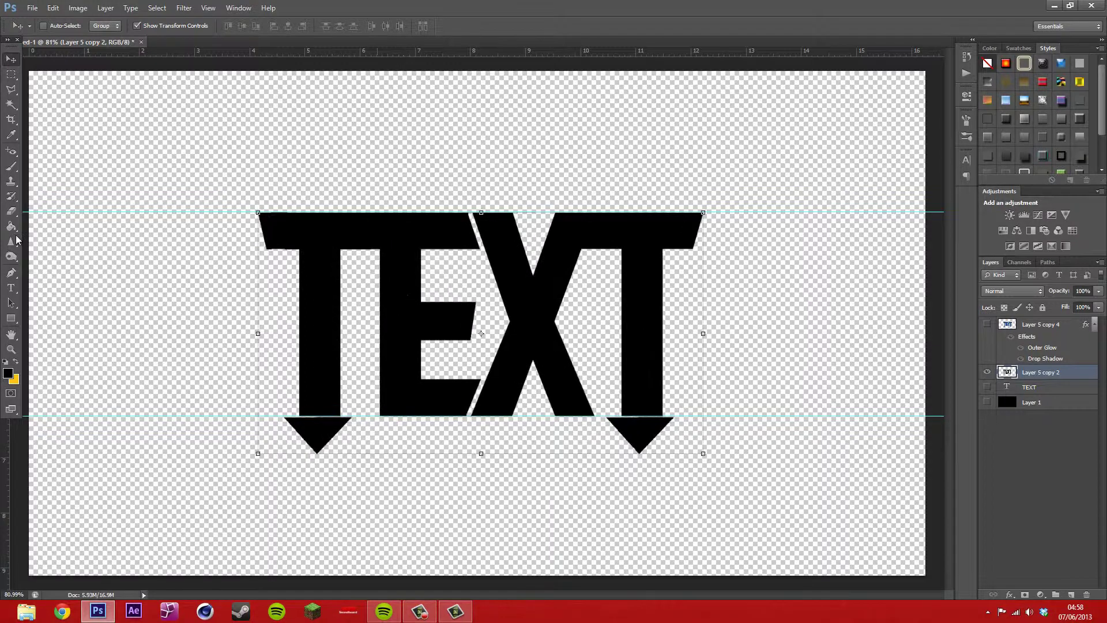
Load the Layer 5 copy 2 lettering as a selection and try the Paths to Illustrator export
scroll(457, 308, up, 5)
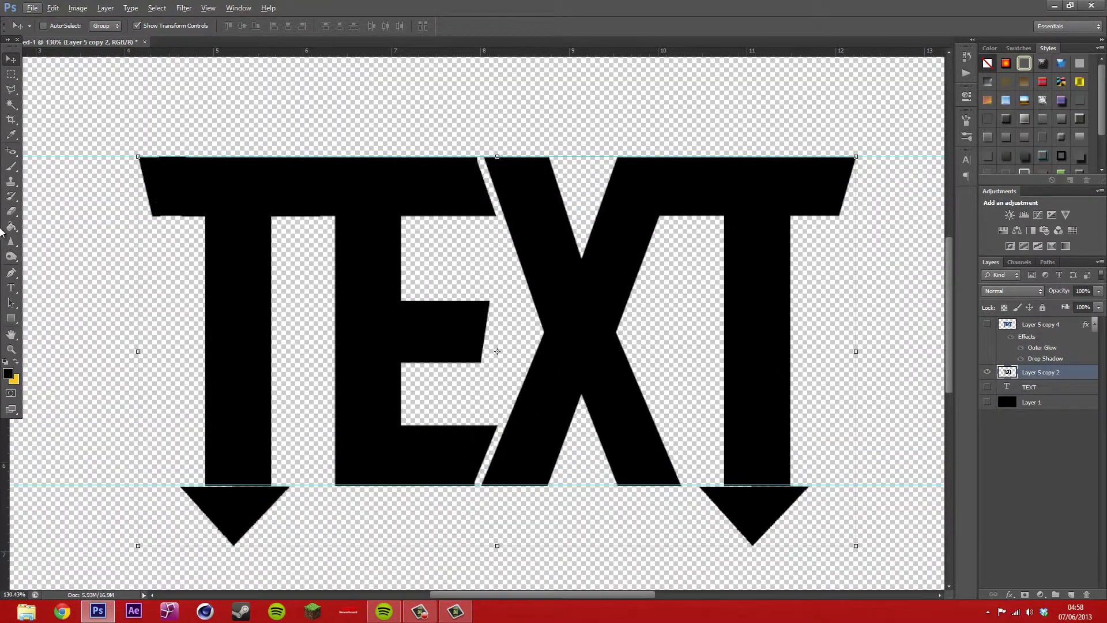
scroll(132, 209, down, 3)
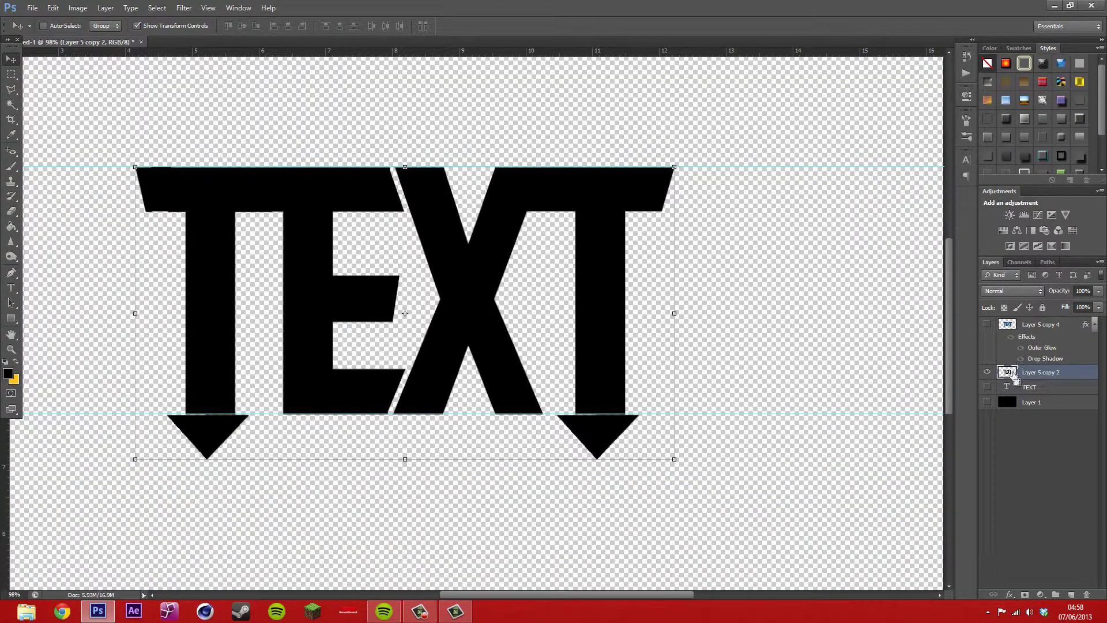
ctrl+click(1008, 373)
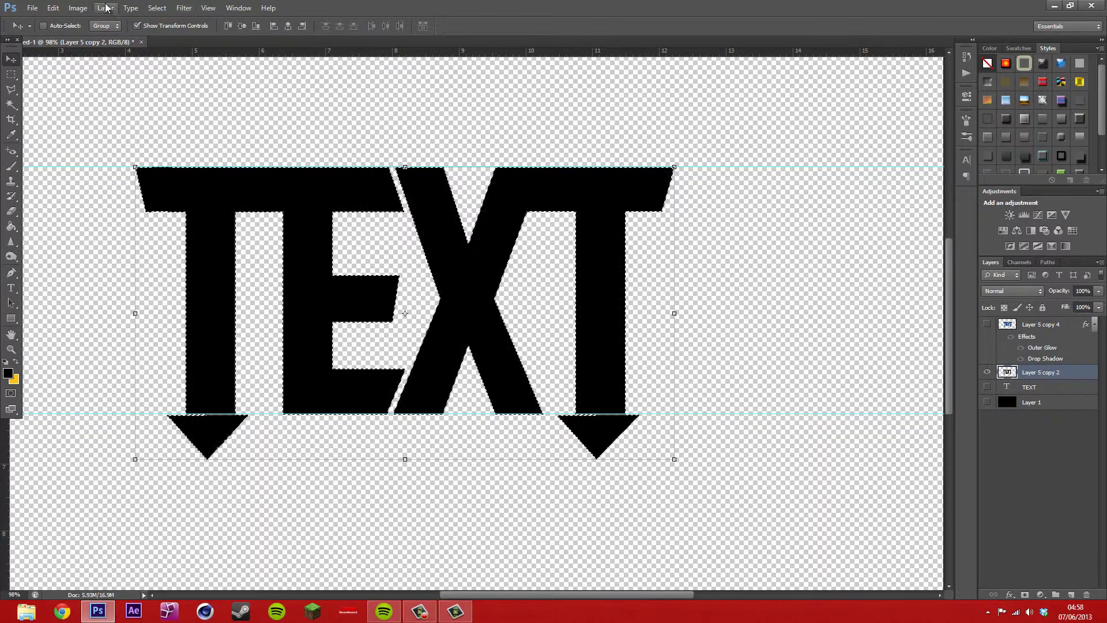
click(30, 8)
mouse_move(162, 222)
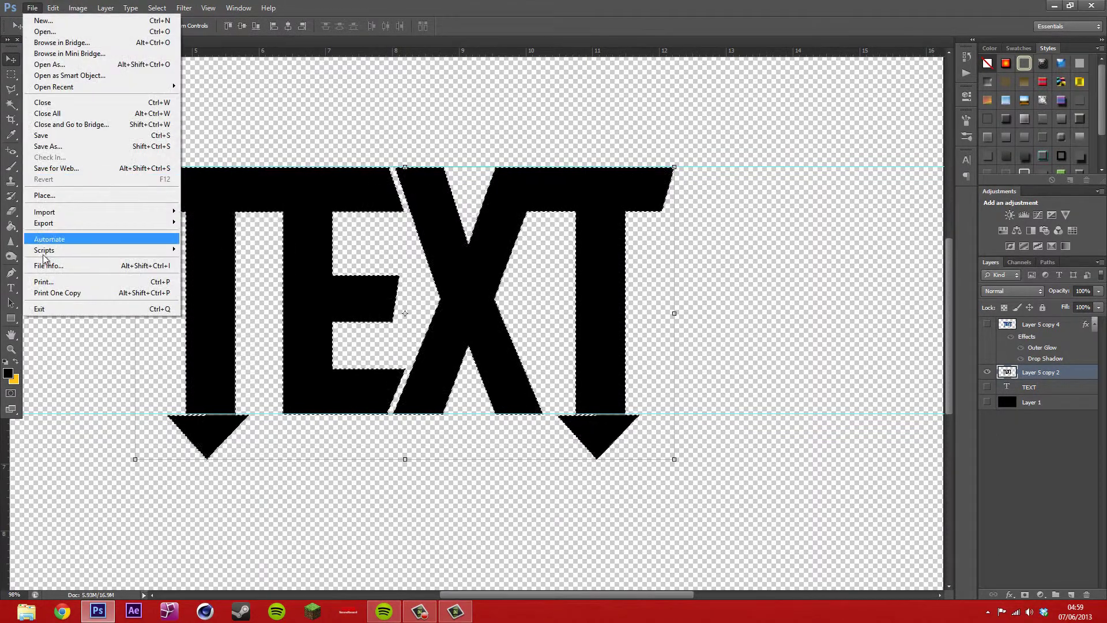
click(217, 234)
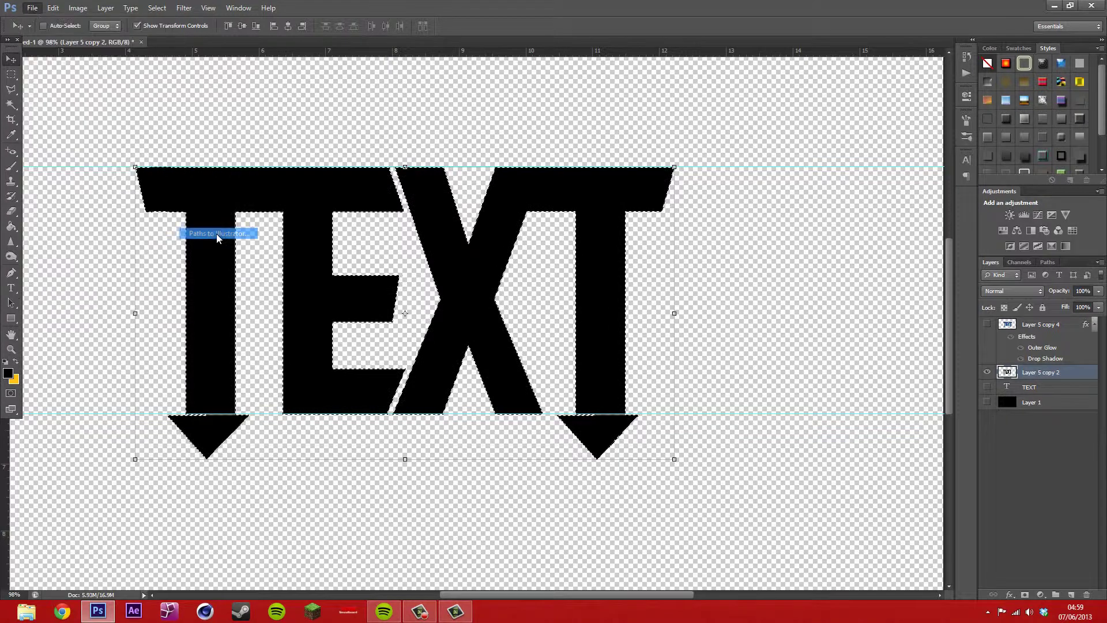
click(586, 216)
click(587, 218)
click(620, 225)
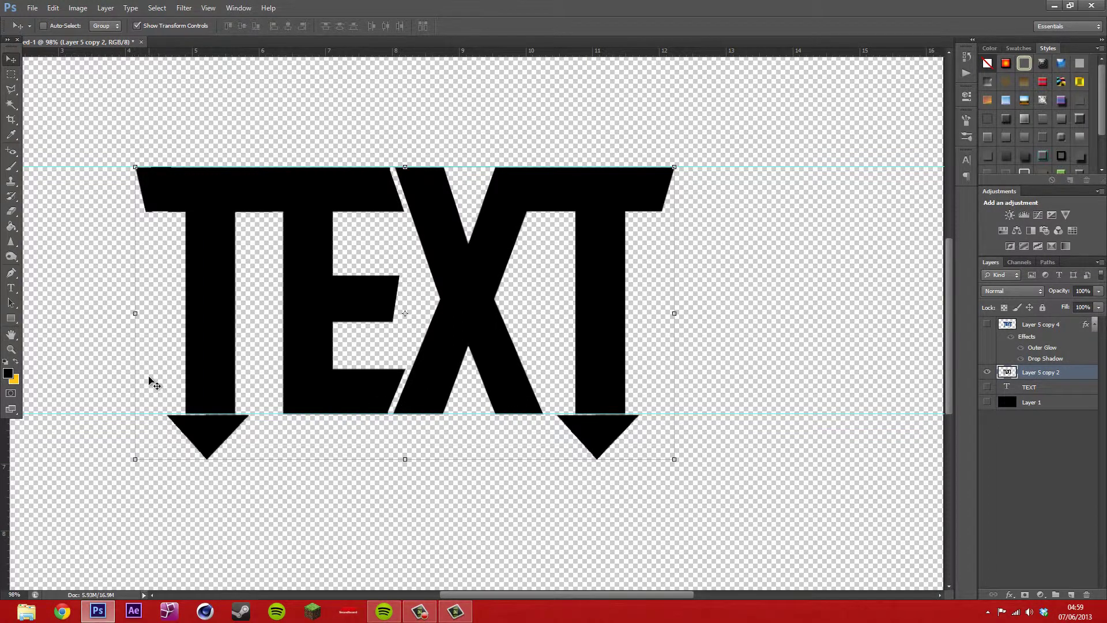
Start a Pen tool path at the outer upper corner of the first T's arrowhead
scroll(149, 377, up, 5)
scroll(189, 411, up, 1)
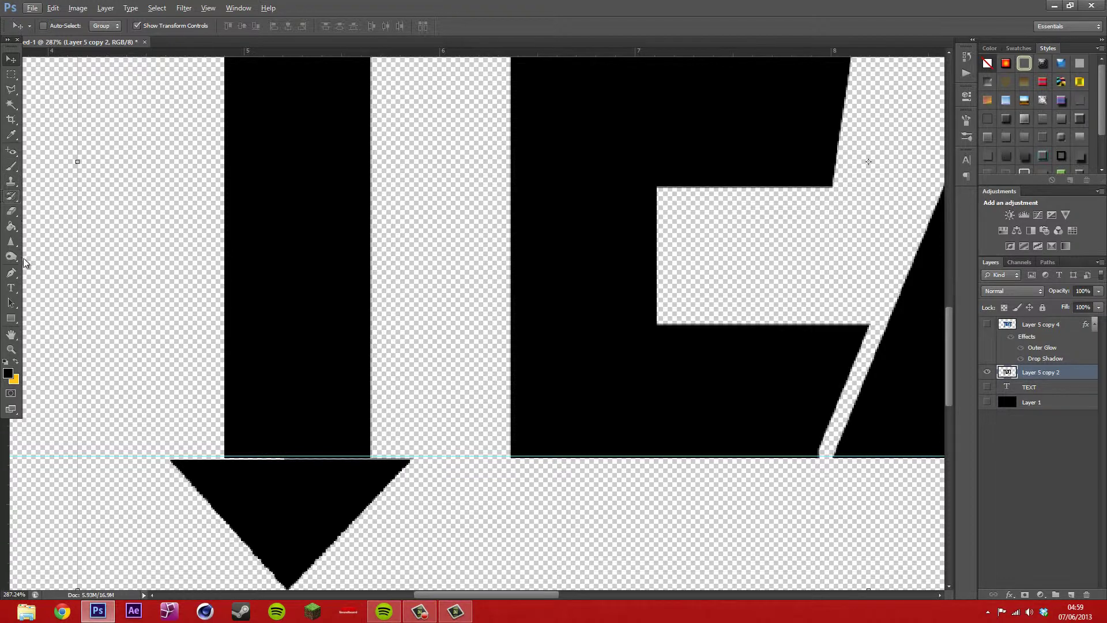
click(11, 273)
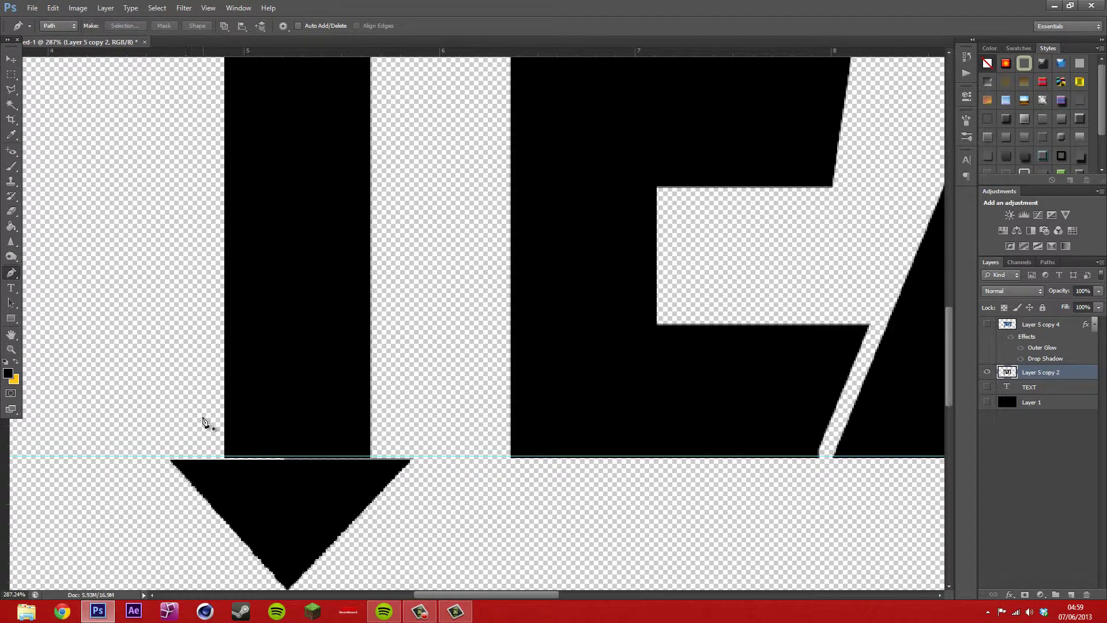
scroll(219, 448, up, 2)
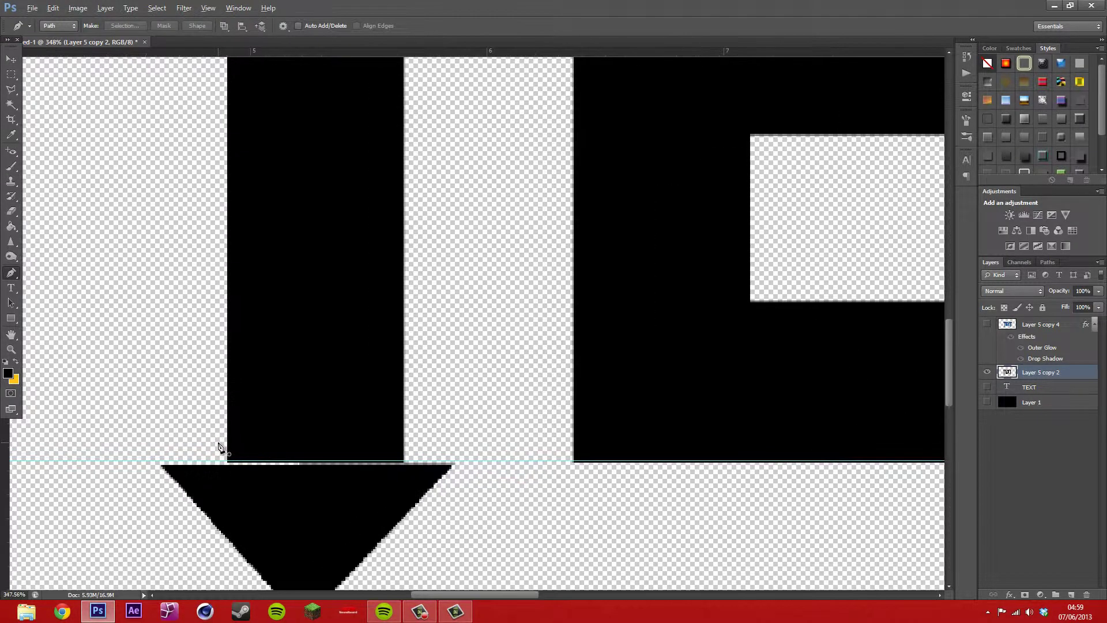
scroll(220, 448, down, 1)
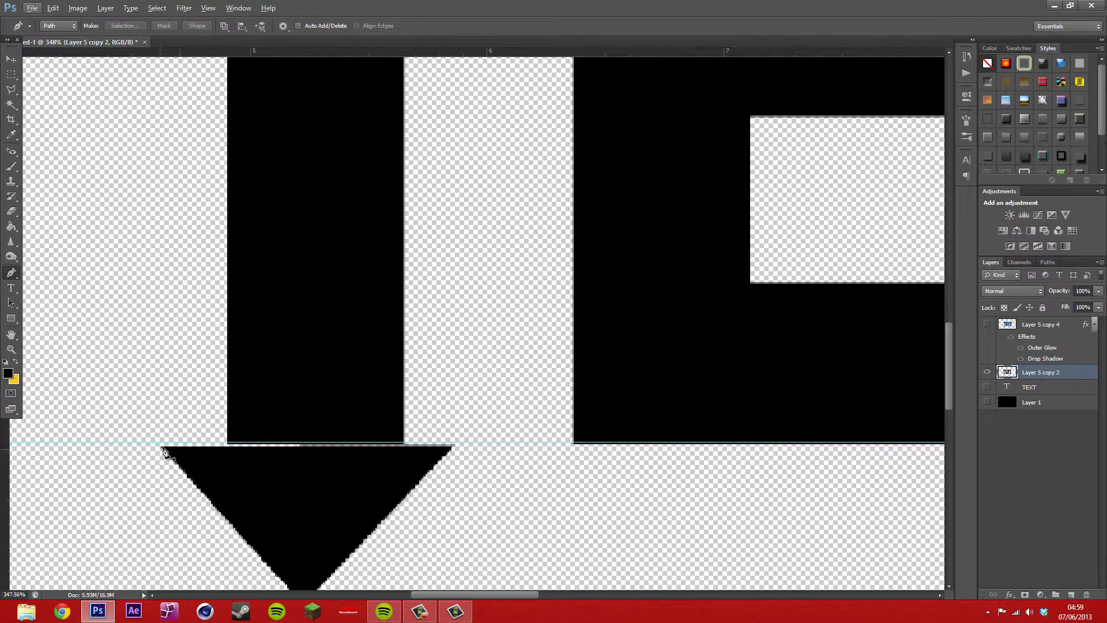
click(161, 444)
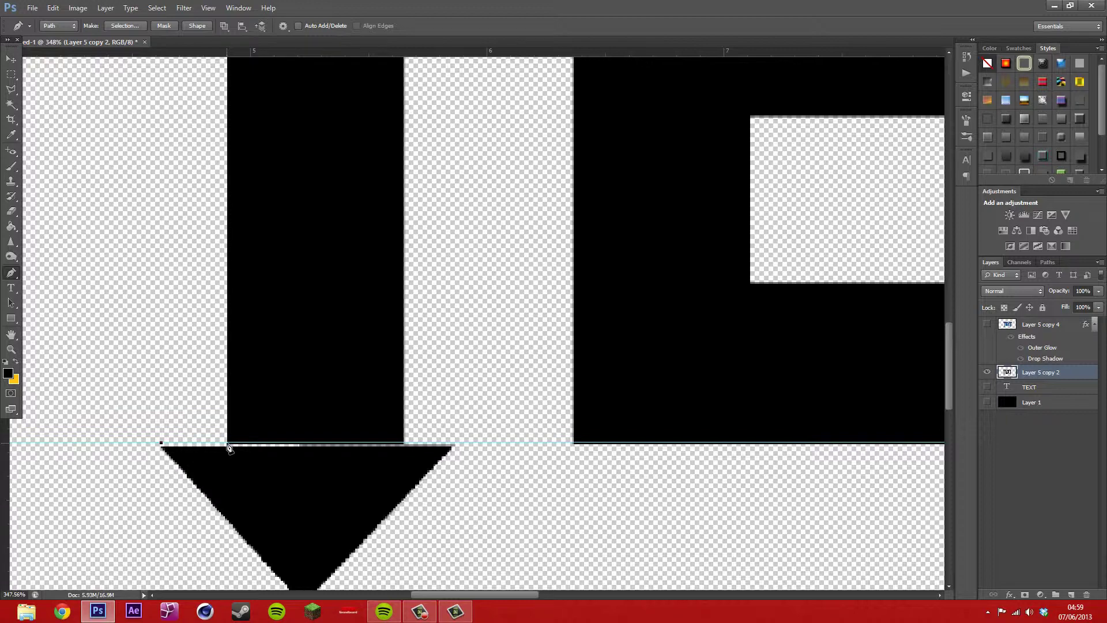
Trace the Pen tool path around the joined first T and E, following the edges of the black lettering
scroll(220, 128, up, 3)
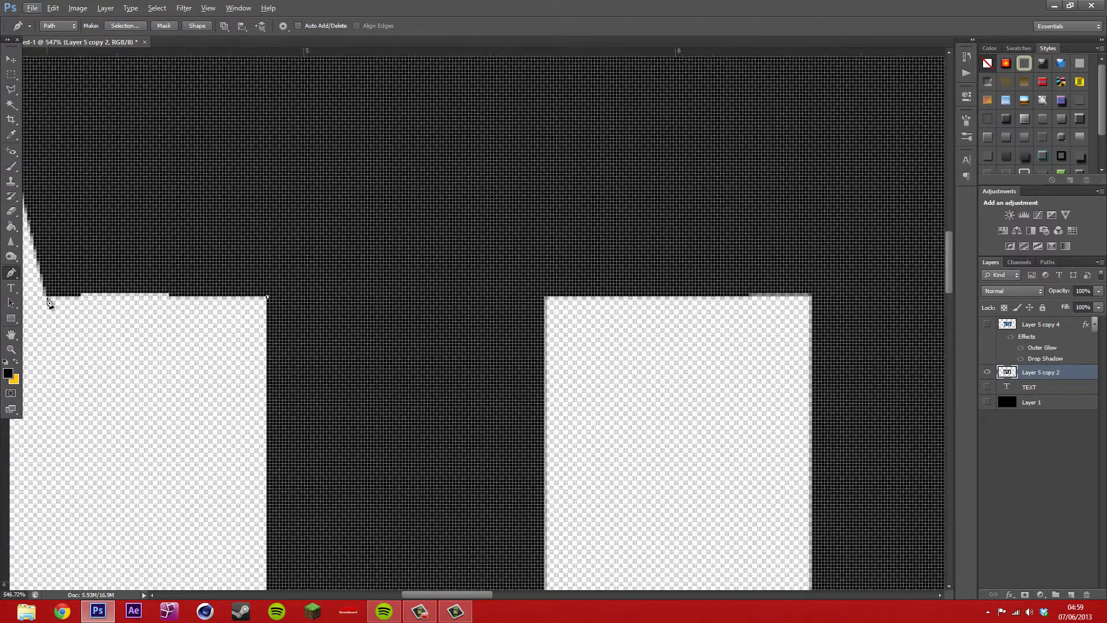
scroll(48, 301, down, 3)
scroll(583, 544, up, 5)
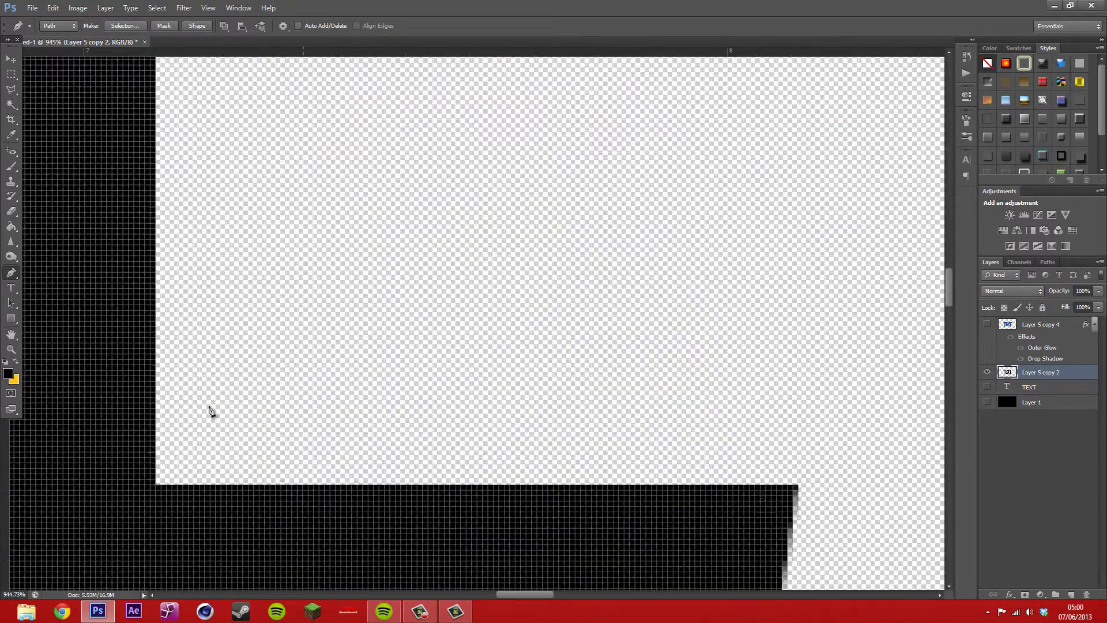
scroll(210, 411, up, 4)
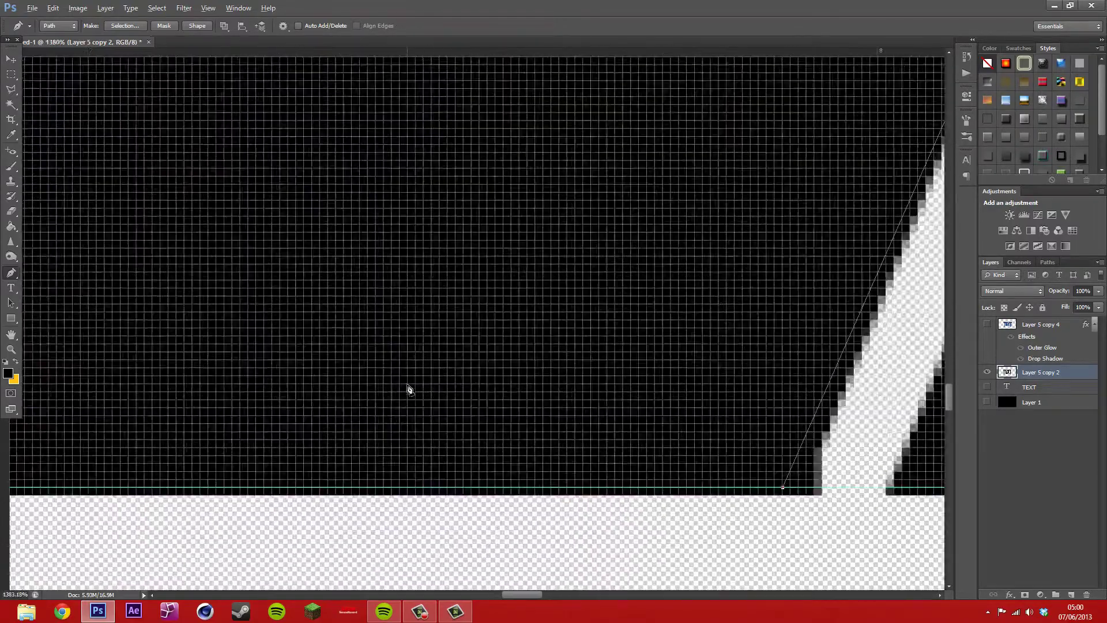
scroll(409, 390, down, 4)
scroll(92, 519, up, 3)
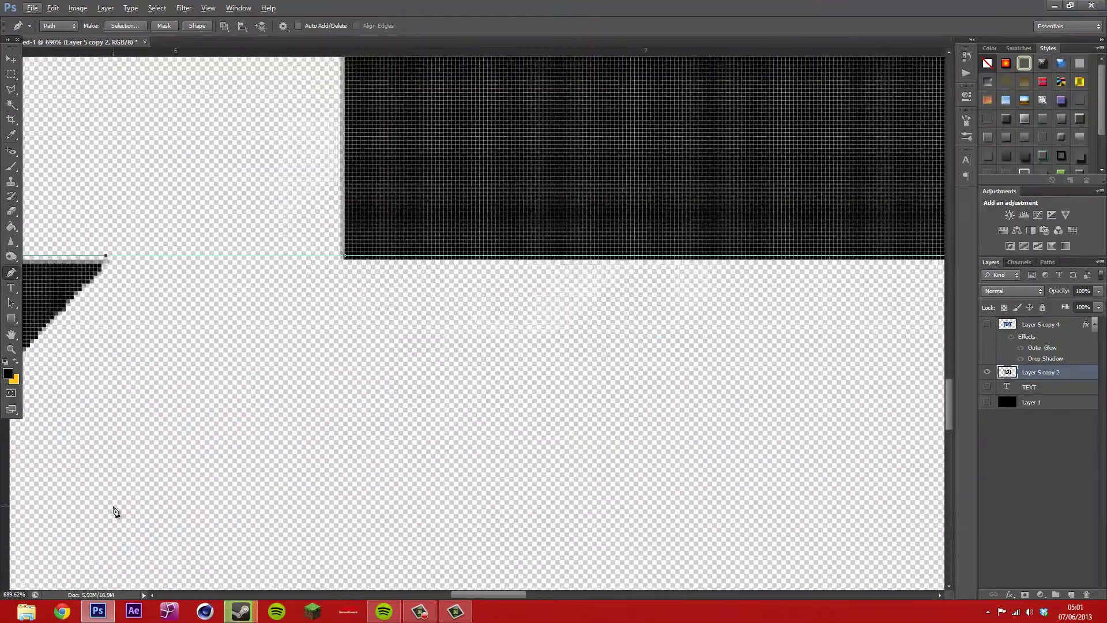
Export the traced T and E work path for Illustrator to the Desktop under the name te 1
scroll(131, 334, down, 8)
right_click(1041, 372)
click(238, 7)
right_click(1035, 275)
click(32, 8)
mouse_move(58, 223)
click(205, 234)
click(554, 215)
click(537, 244)
click(630, 206)
text(te)
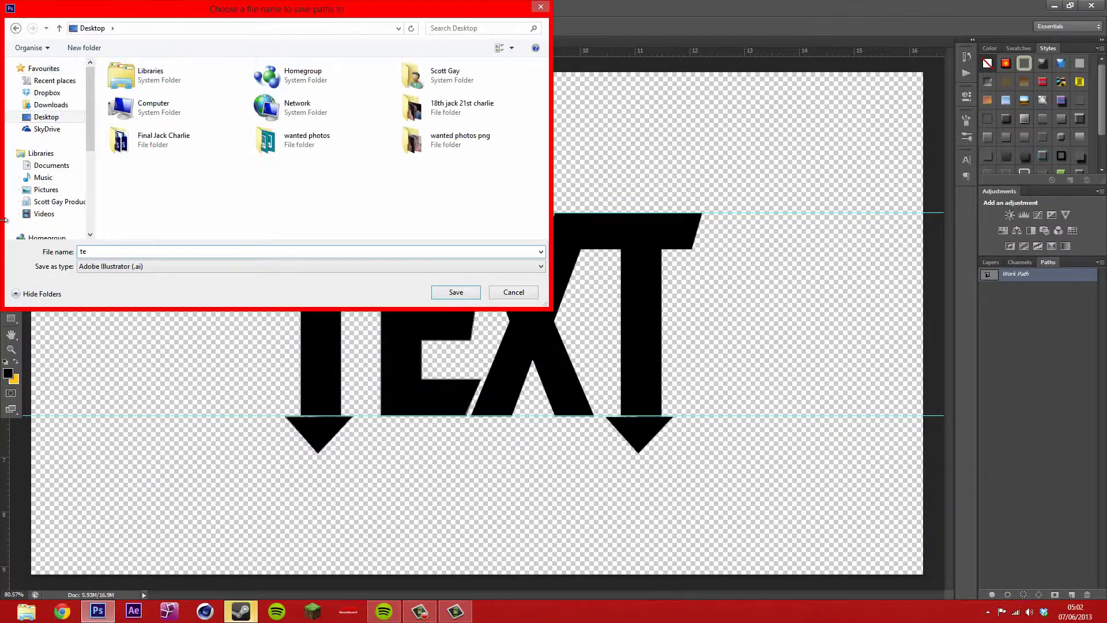
key(Return)
Trace a Pen tool path along the upper edges of the X and last T and down the T's outer side
scroll(477, 427, up, 6)
scroll(920, 382, down, 3)
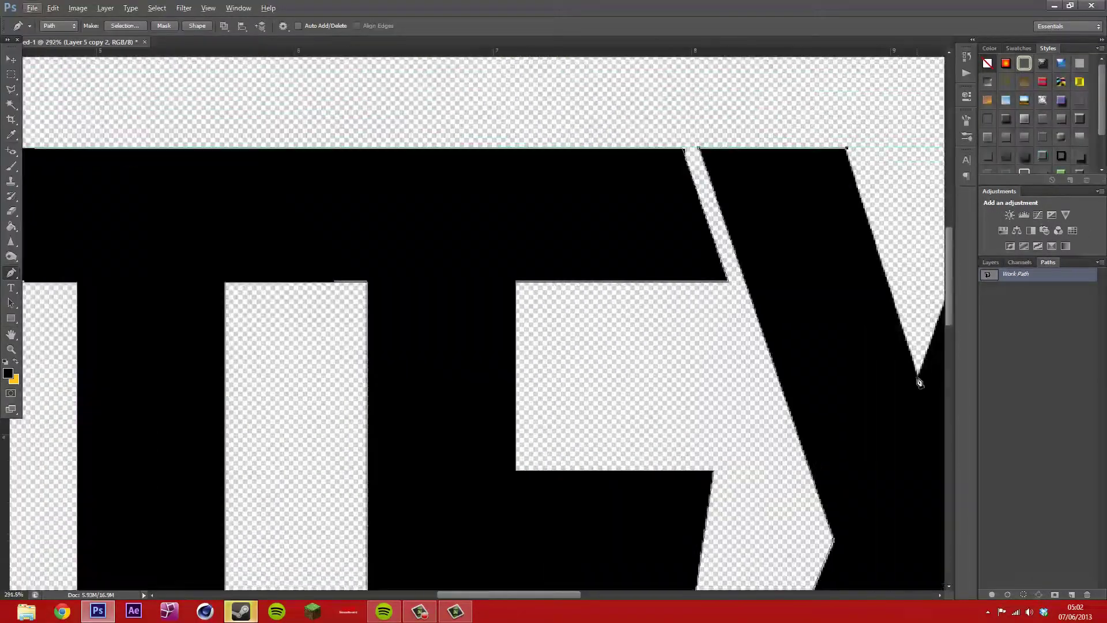
scroll(919, 383, up, 4)
scroll(769, 279, down, 2)
scroll(517, 225, right, 3)
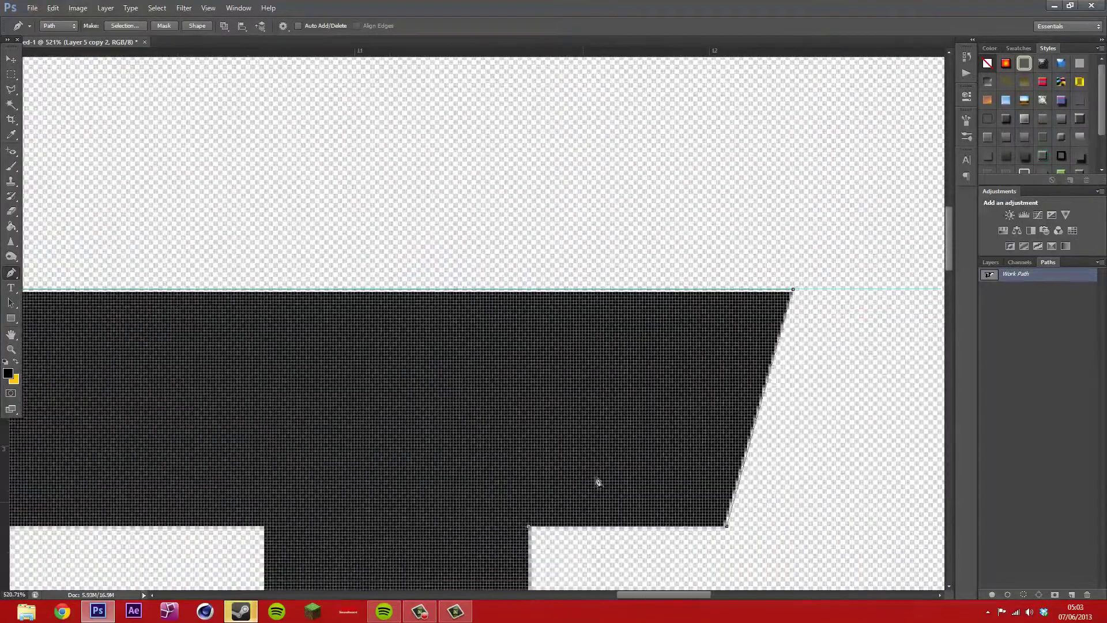
scroll(598, 482, down, 10)
scroll(276, 133, up, 5)
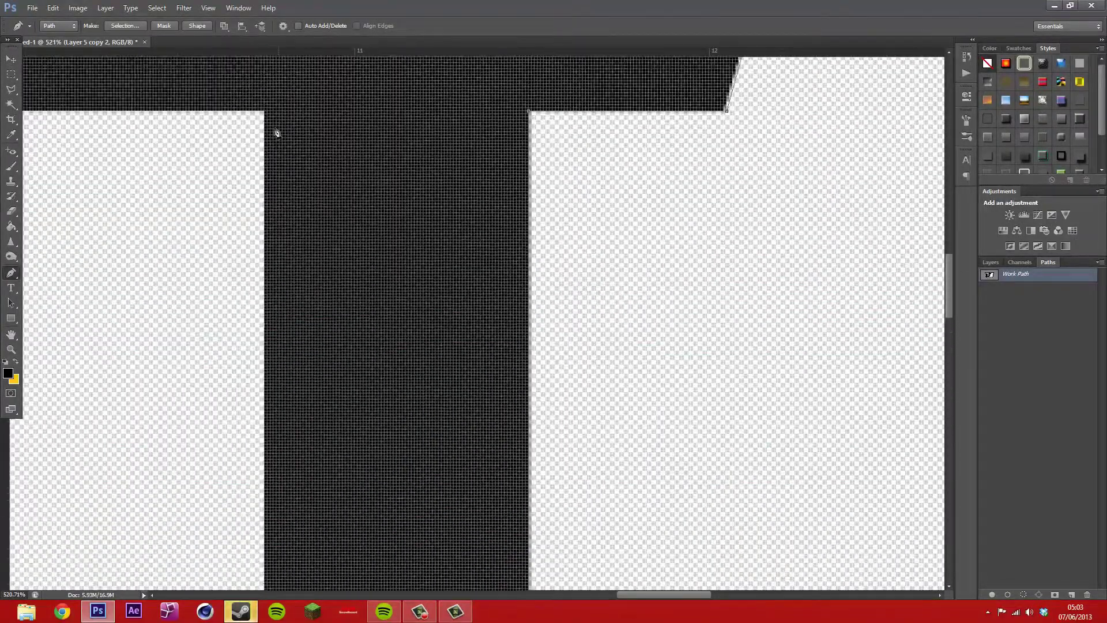
Continue the path along the last T's inner corner and around the X's waist, feet and lower notch to finish the outline
click(264, 111)
scroll(264, 116, left, 4)
click(209, 112)
scroll(208, 115, down, 8)
click(127, 383)
click(378, 524)
click(165, 524)
click(40, 215)
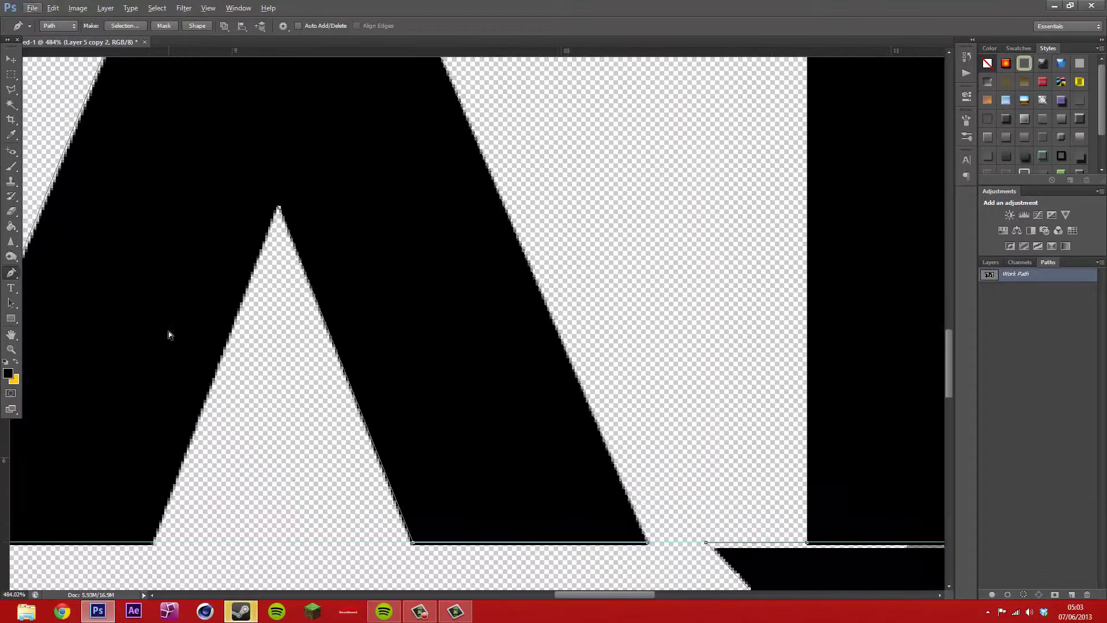
drag(169, 331, 380, 339)
click(366, 550)
click(119, 550)
scroll(876, 306, down, 10)
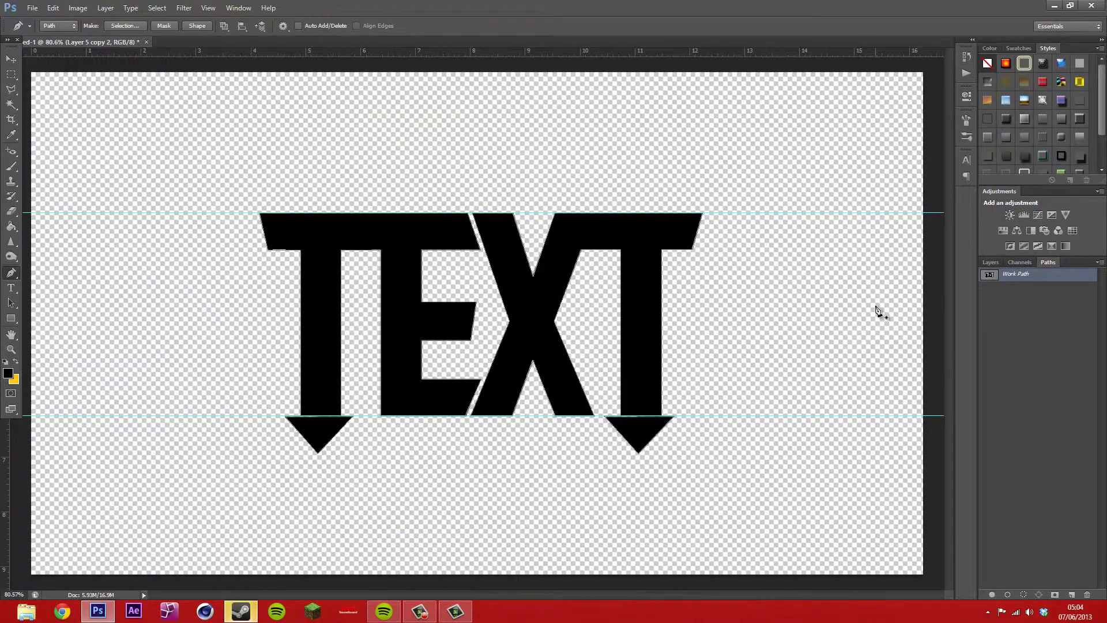
right_click(1035, 282)
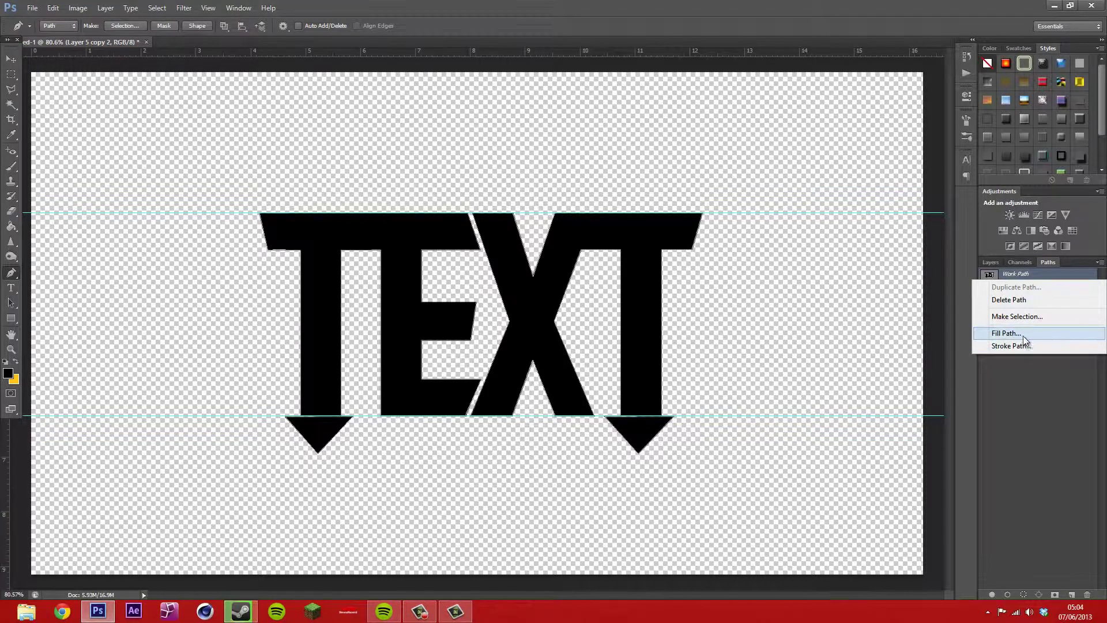
click(1074, 427)
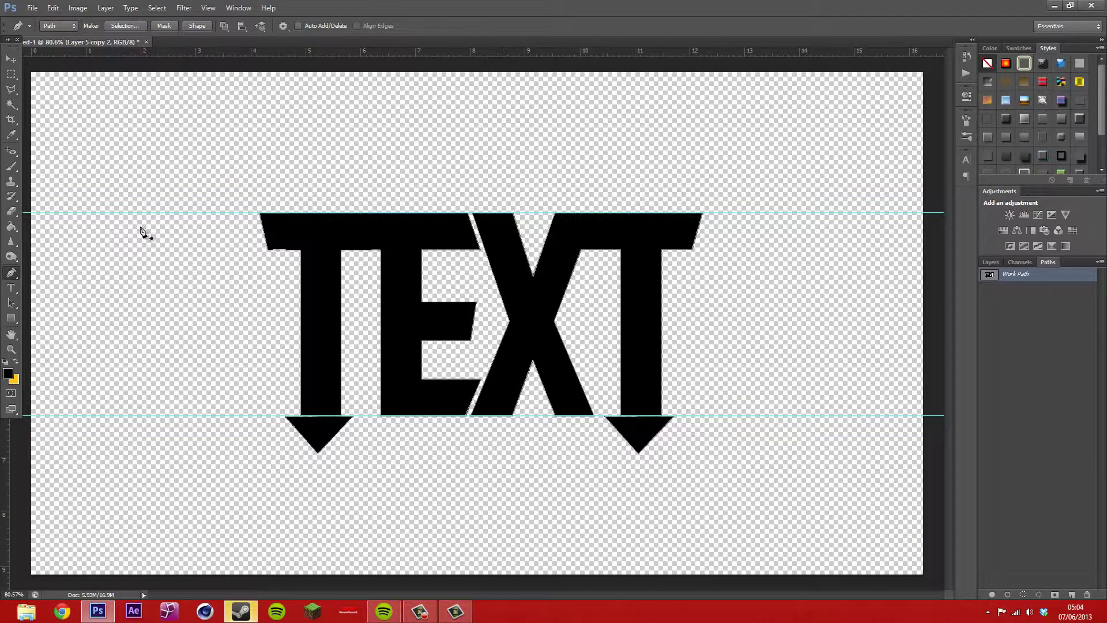
Export Work Path with Paths to Illustrator to the Desktop under the name text 1
click(33, 8)
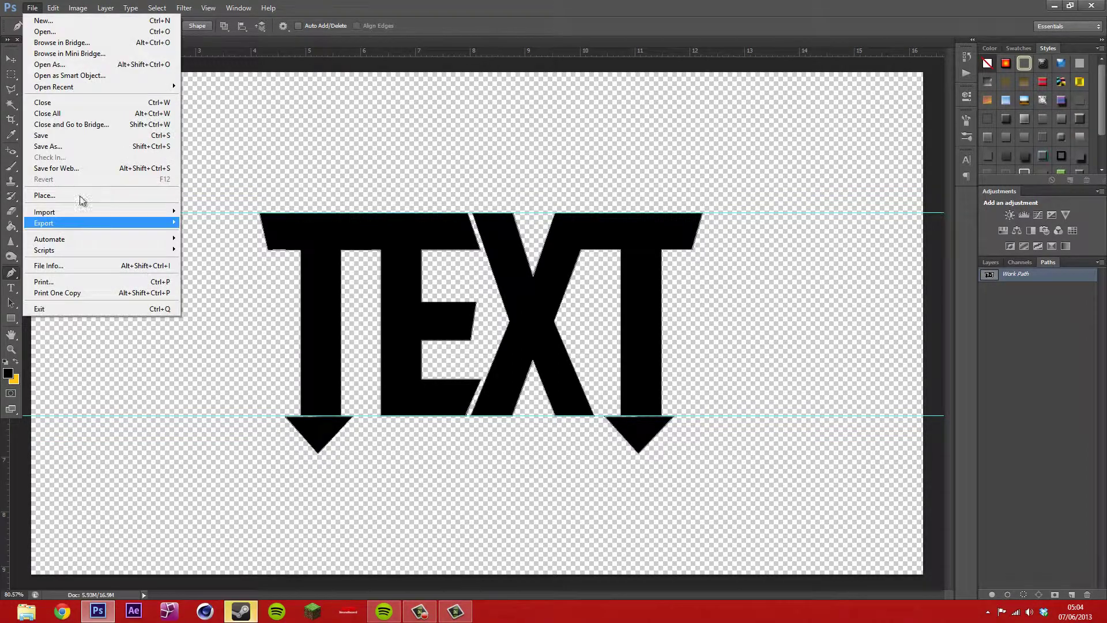
mouse_move(83, 226)
click(194, 234)
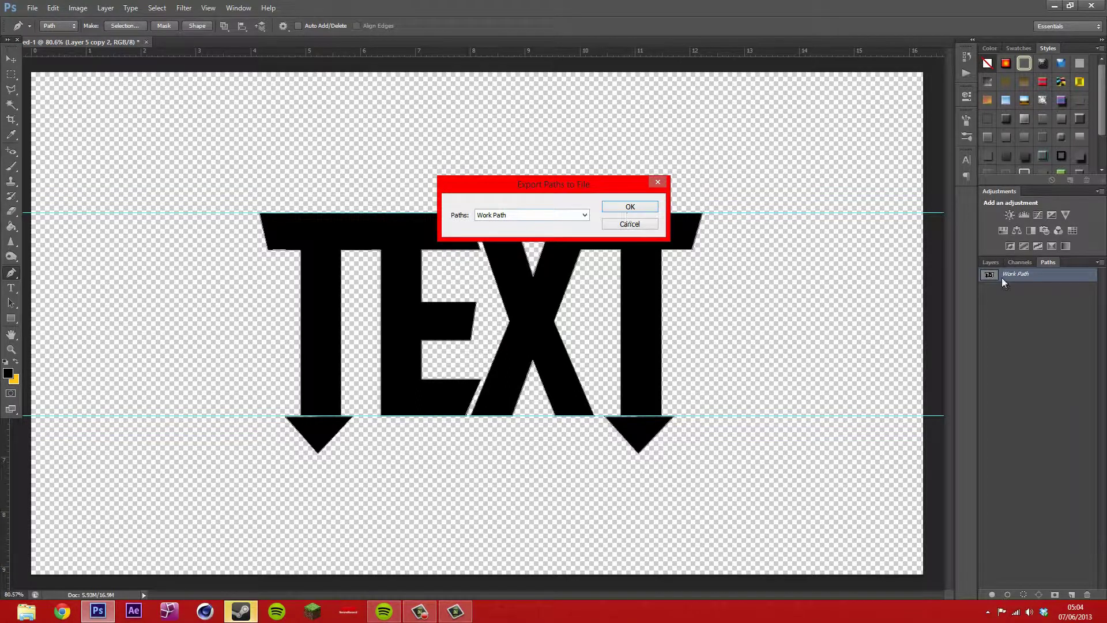
click(565, 214)
click(528, 241)
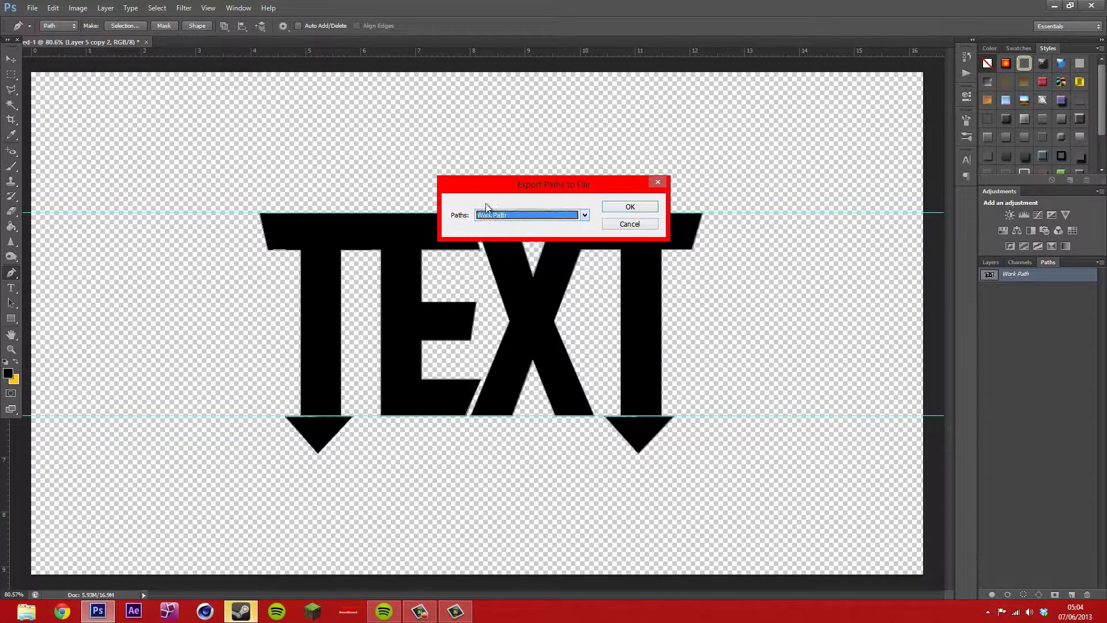
click(617, 207)
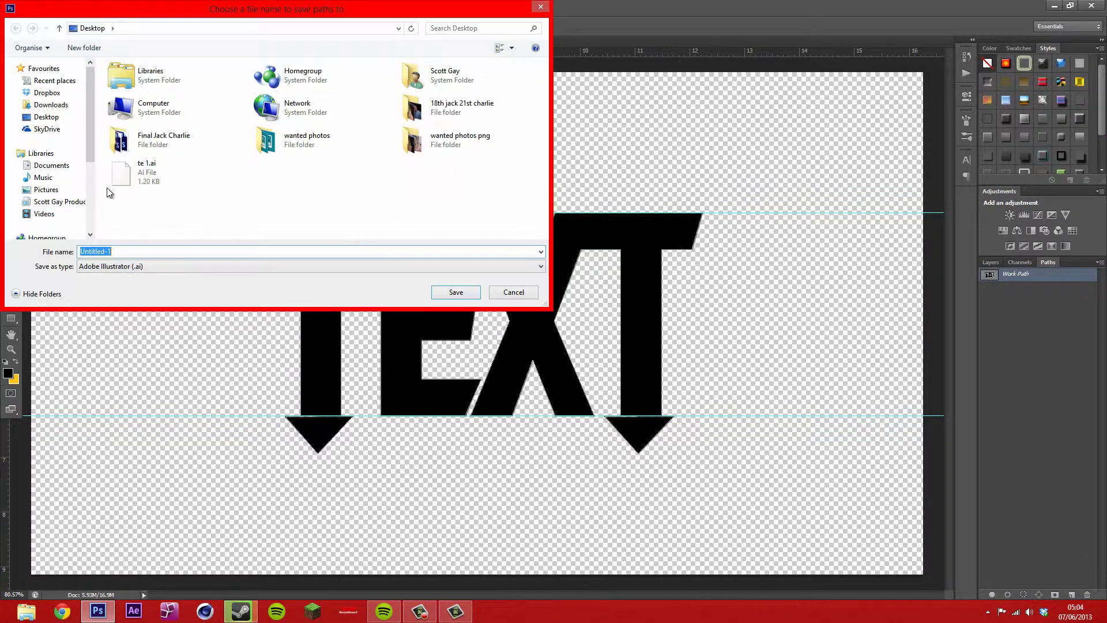
click(203, 182)
scroll(52, 173, down, 4)
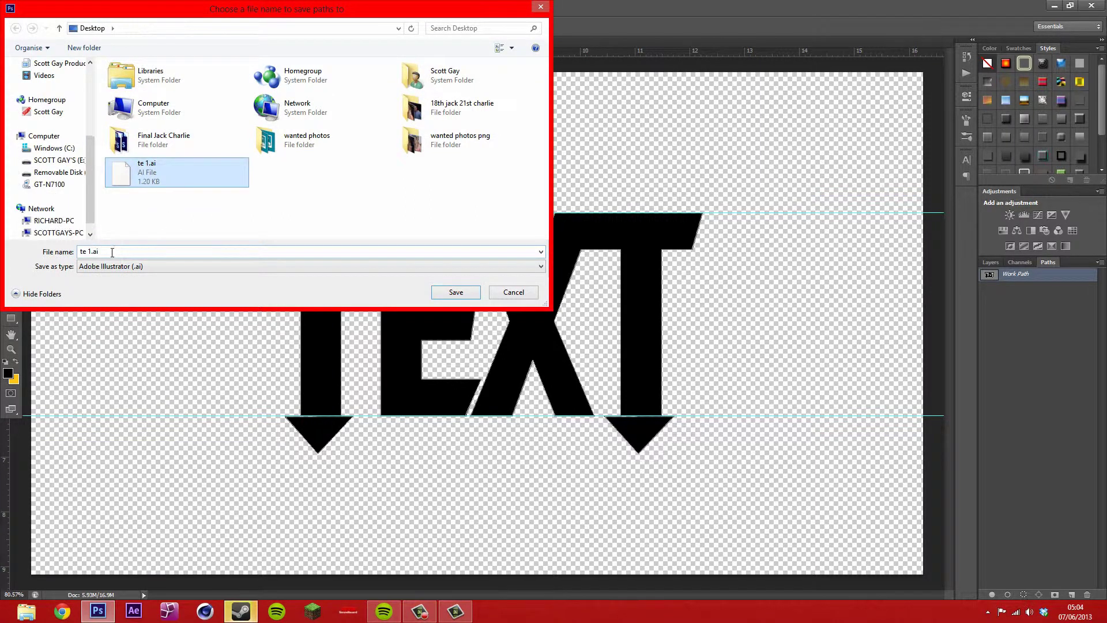
key(BackSpace)
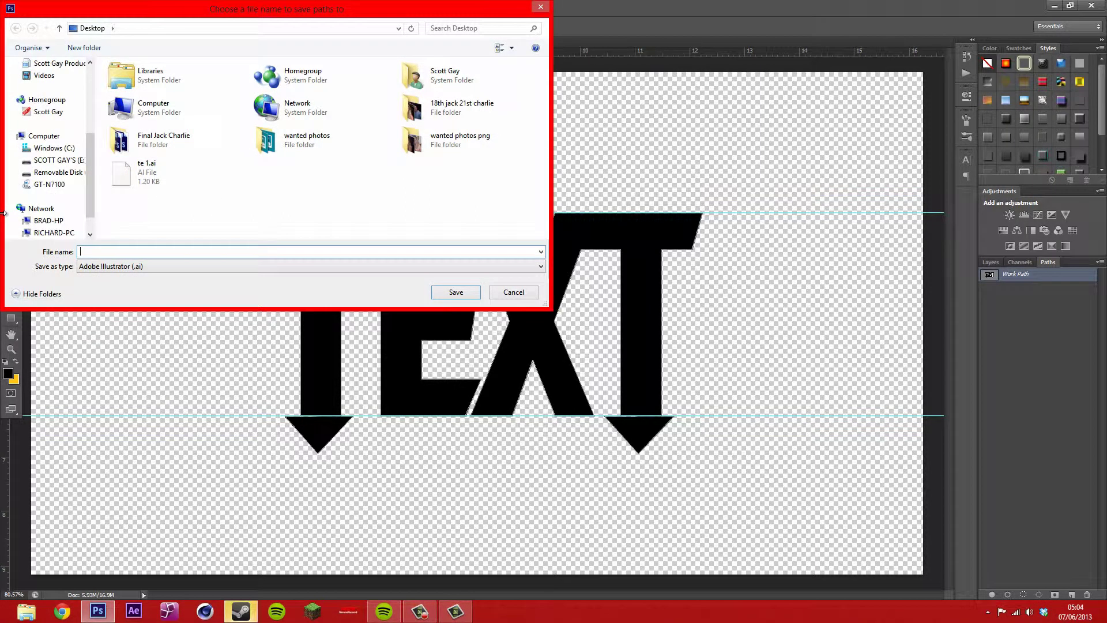
text(text 1)
key(Return)
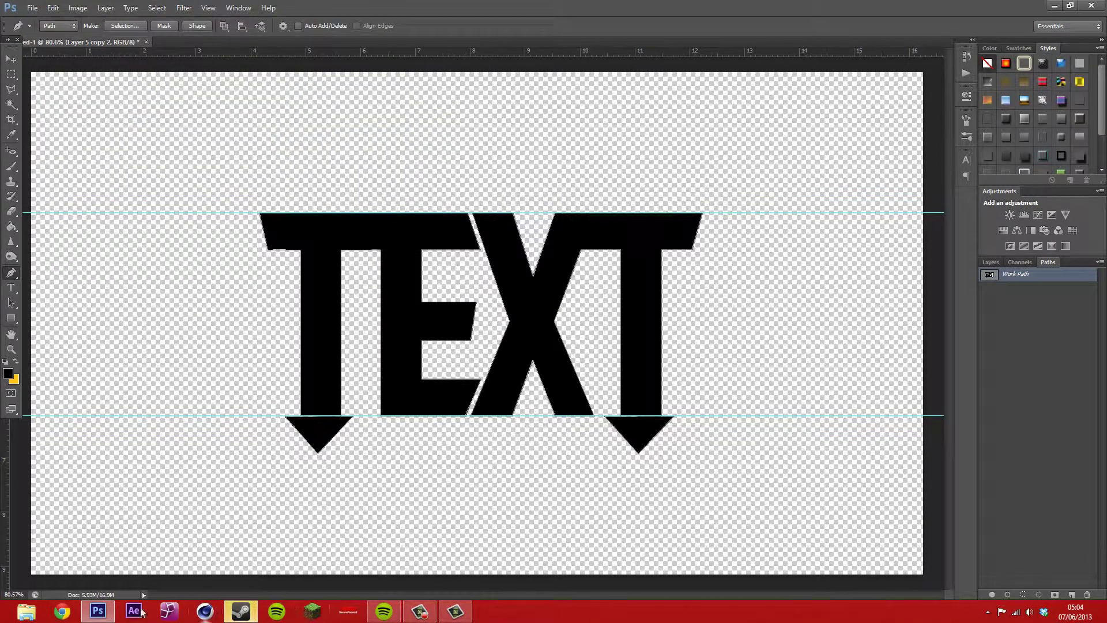
Switch to CINEMA 4D and open text 1.ai from the Desktop
click(203, 616)
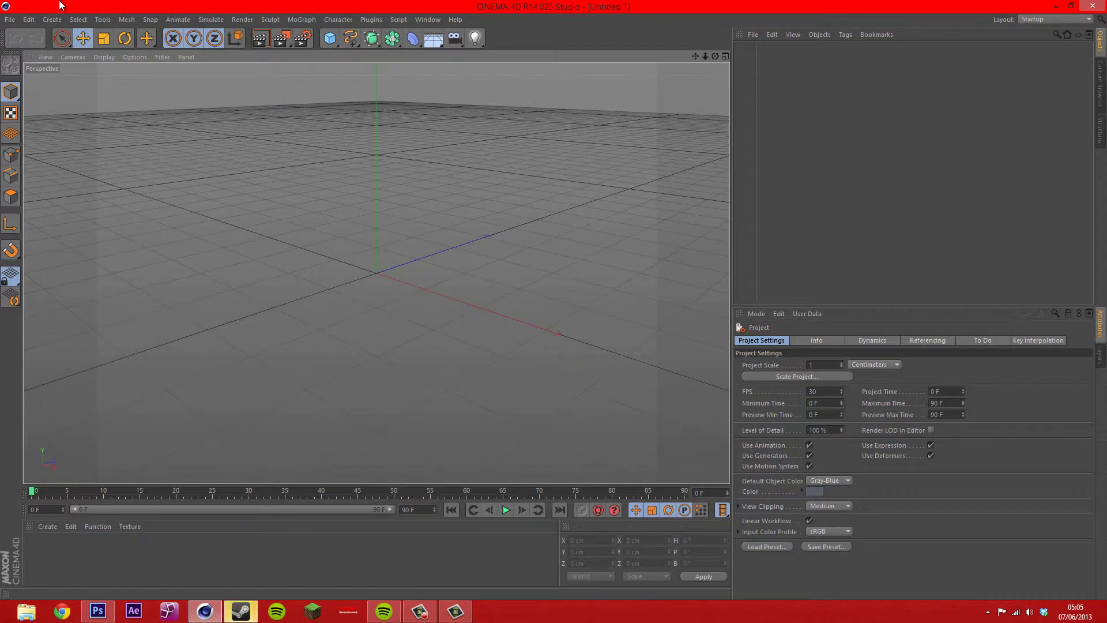
click(11, 21)
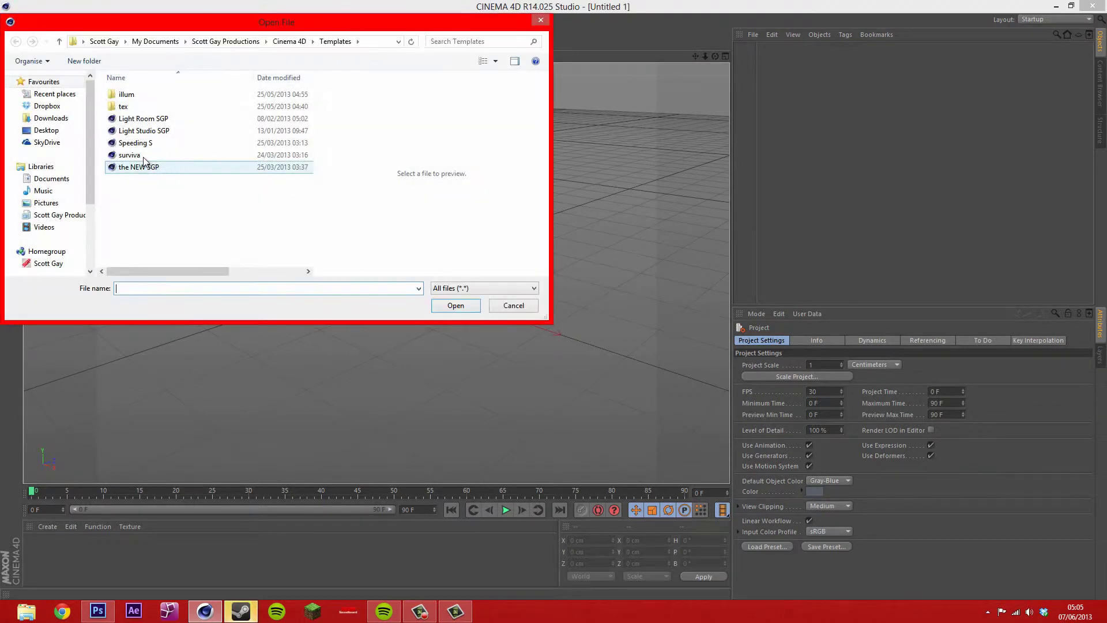
click(65, 128)
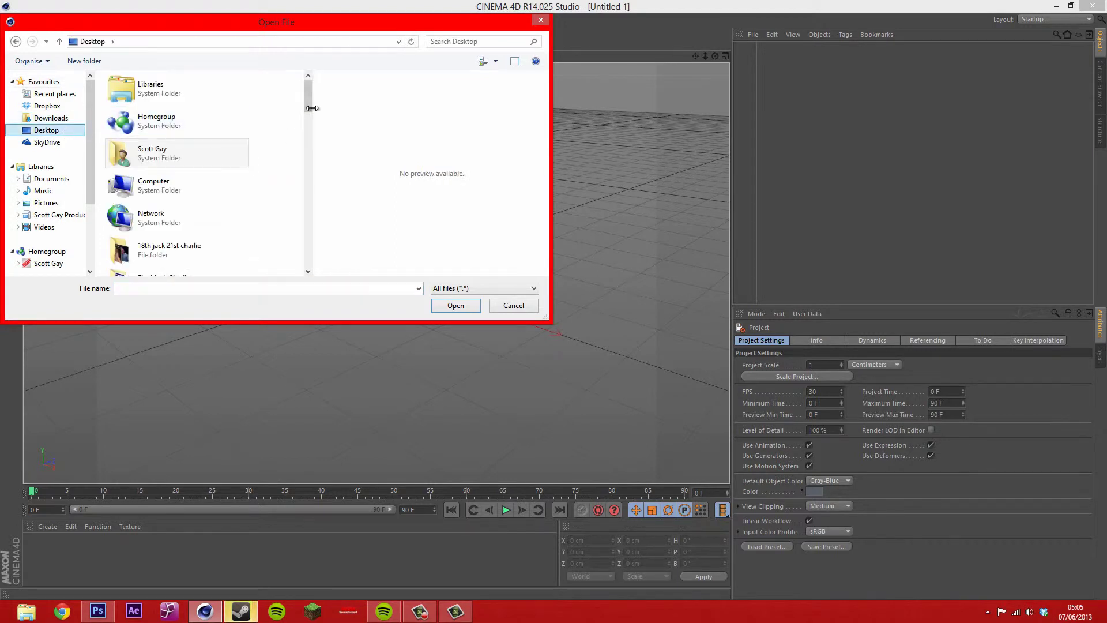
drag(302, 102, 289, 254)
click(117, 262)
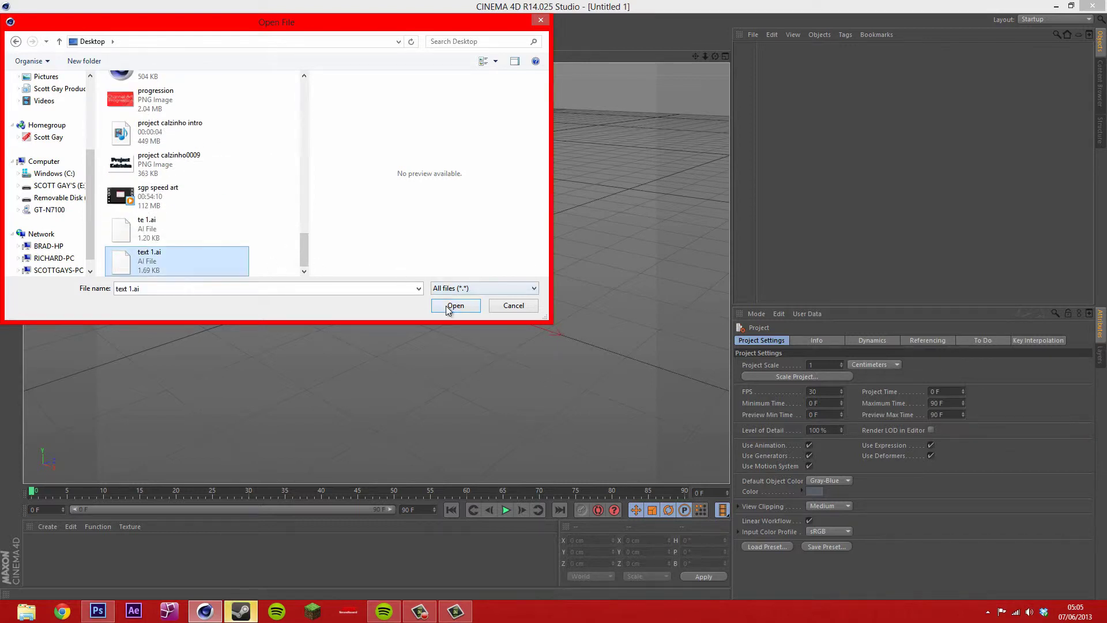
click(446, 306)
Import the Illustrator paths at a scale of 1 meter with Connect Splines off, and close the online updater
click(468, 219)
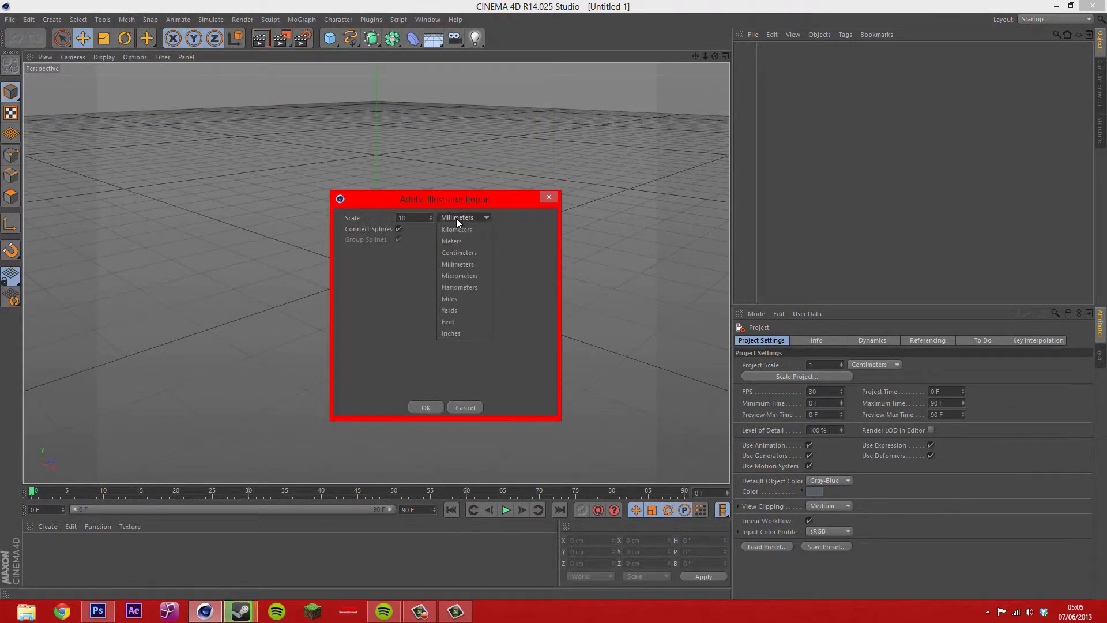
click(462, 237)
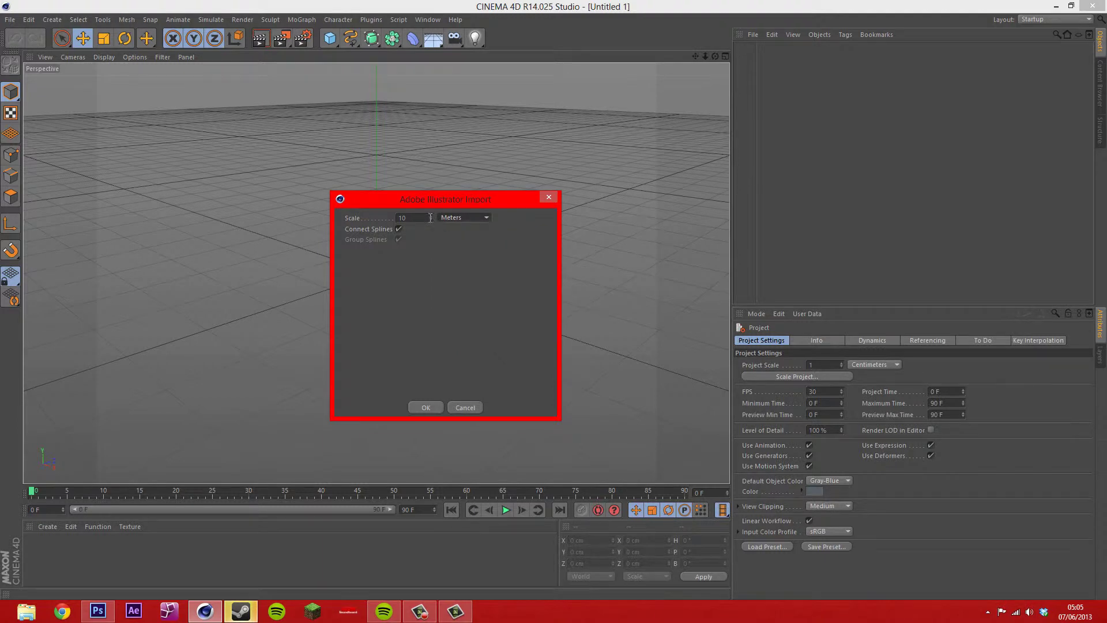
drag(430, 217, 356, 215)
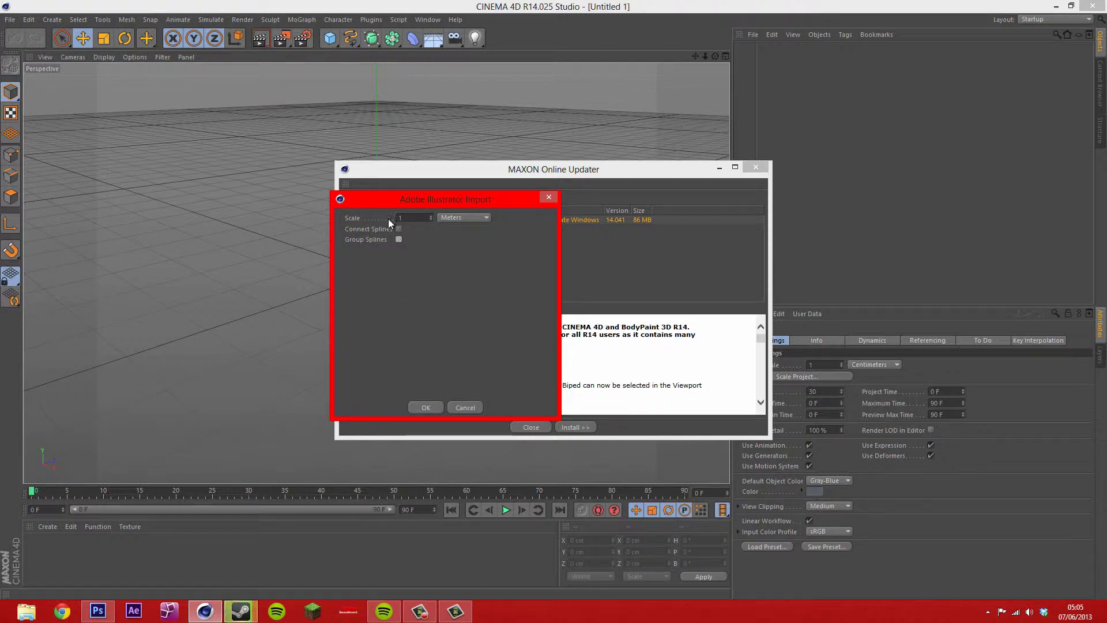
click(424, 411)
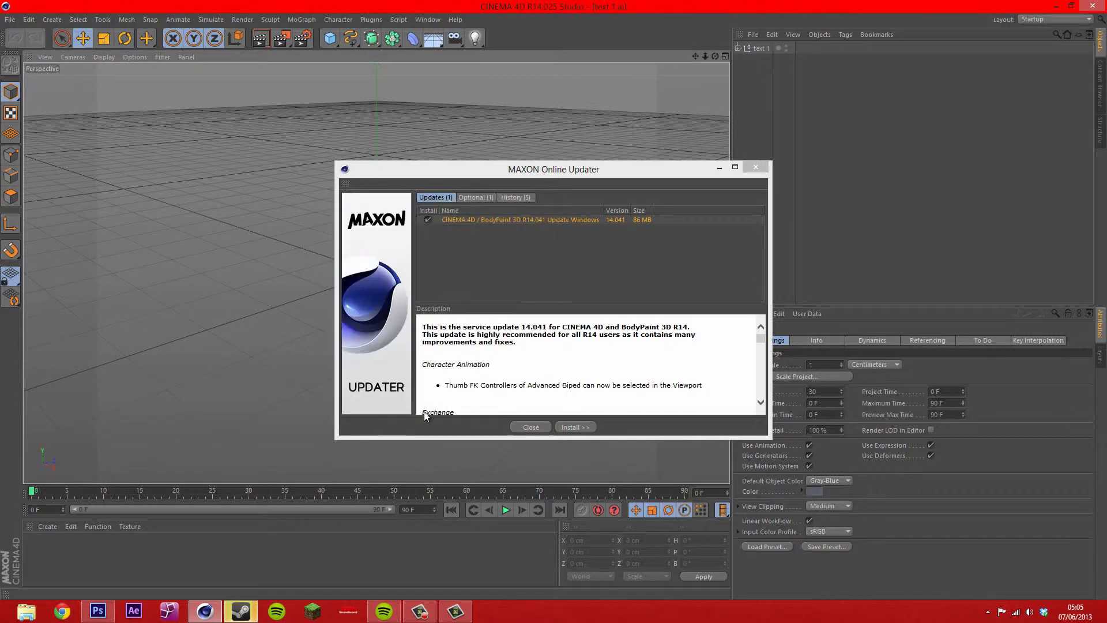
click(531, 427)
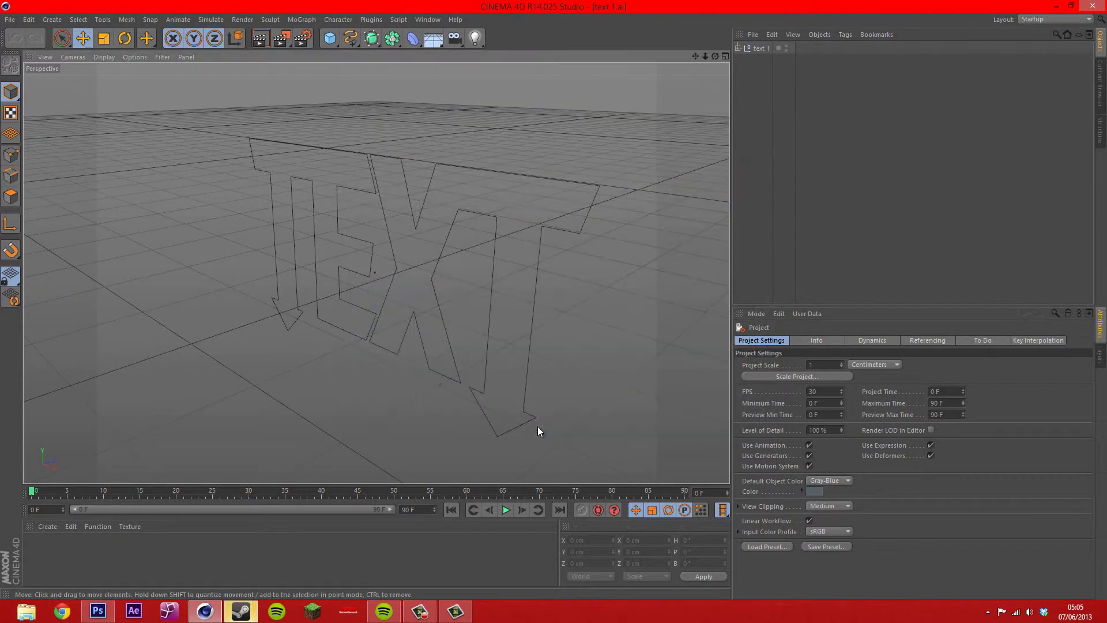
Turn the view to face the lettering, expand the text 1 object and select its Path 1 and Path 2 splines
drag(555, 300, 554, 300)
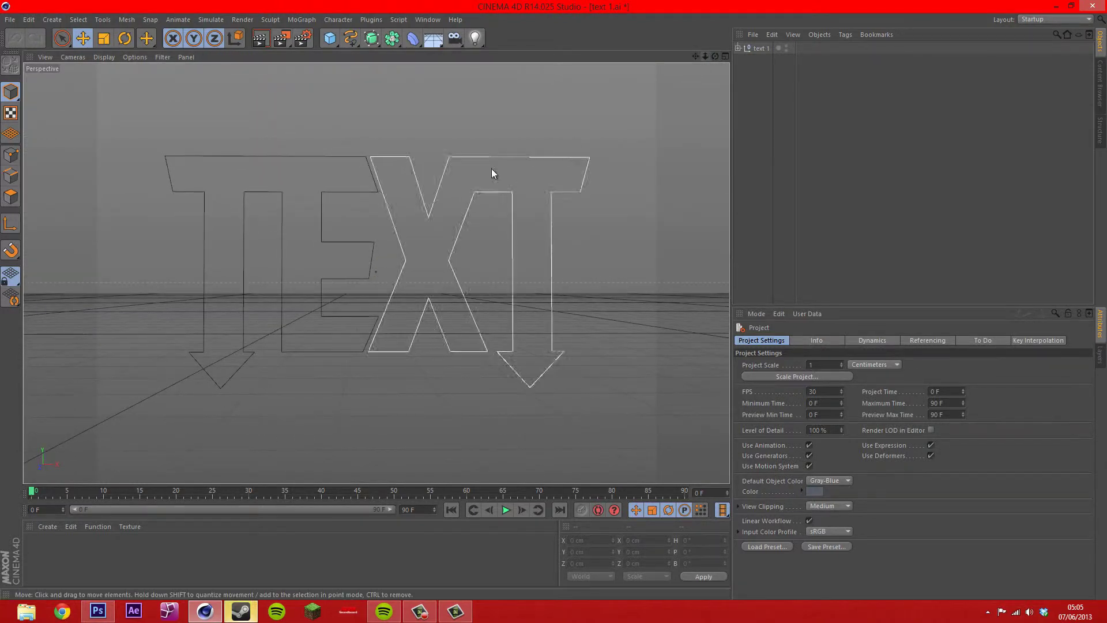
click(738, 48)
click(764, 60)
click(763, 70)
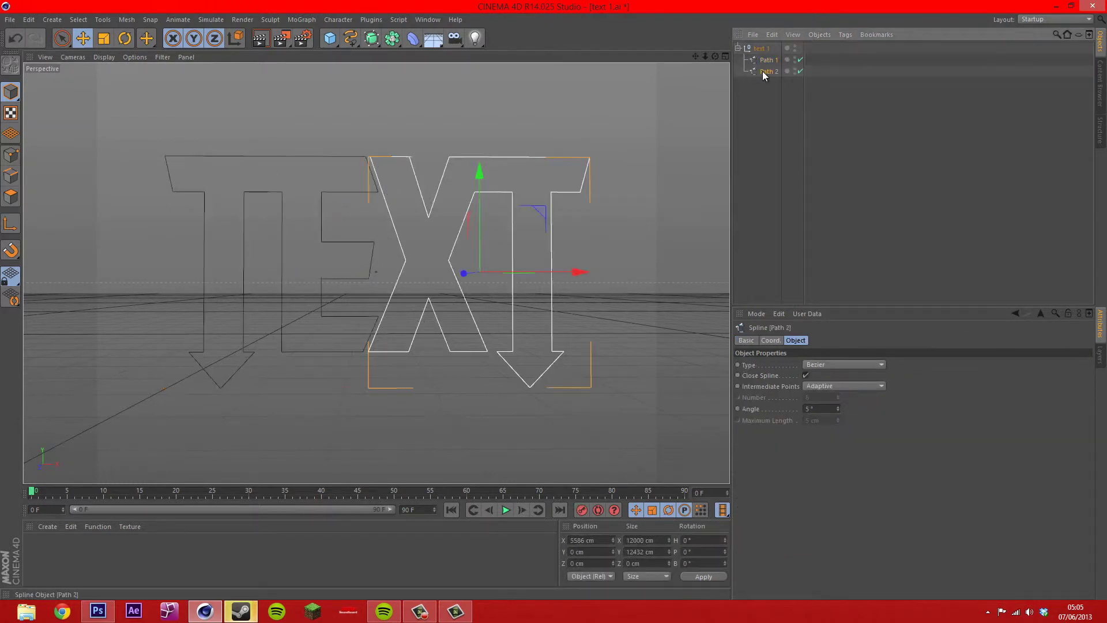
Move Path 1 and Path 2 out of the text 1 null and delete the empty null
click(766, 50)
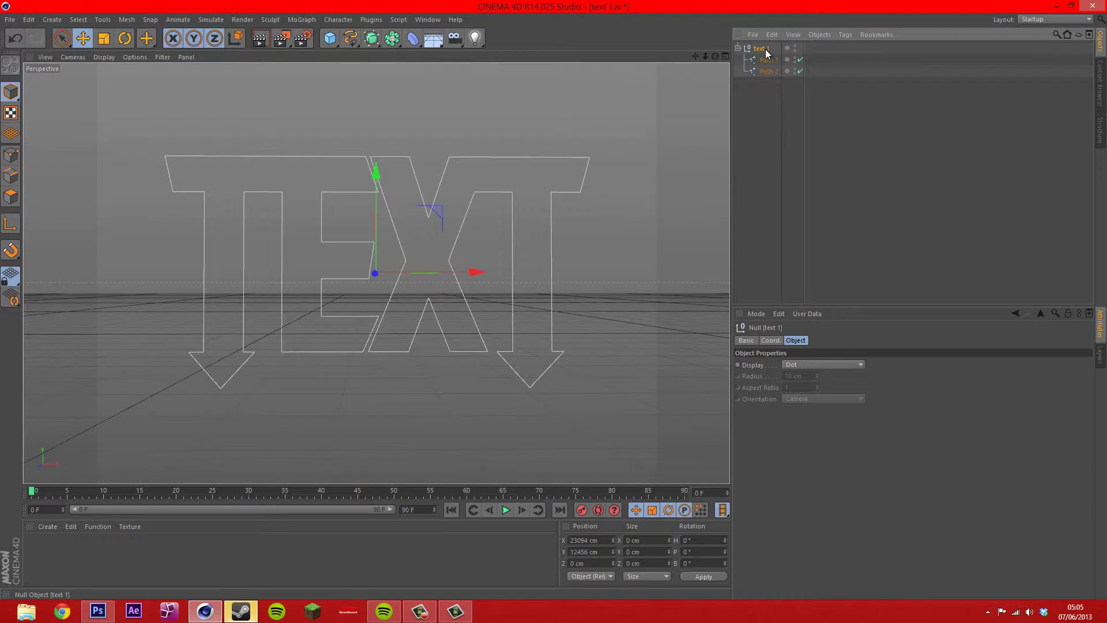
drag(772, 91, 761, 55)
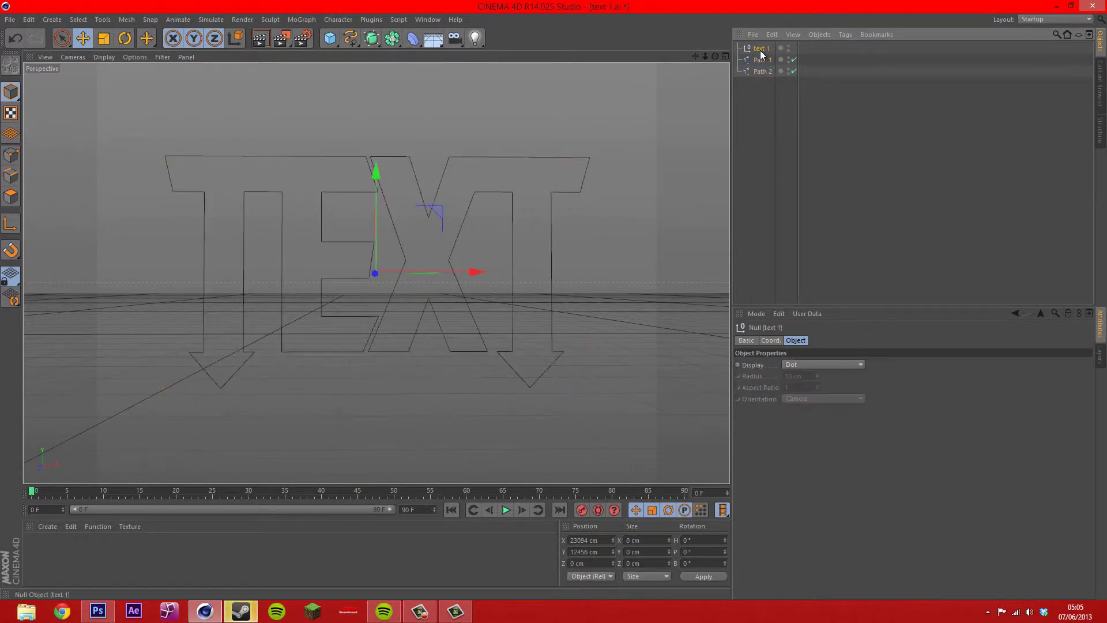
Add two Extrude NURBS objects and make Path 1 the child of one and Path 2 the child of the other
click(375, 37)
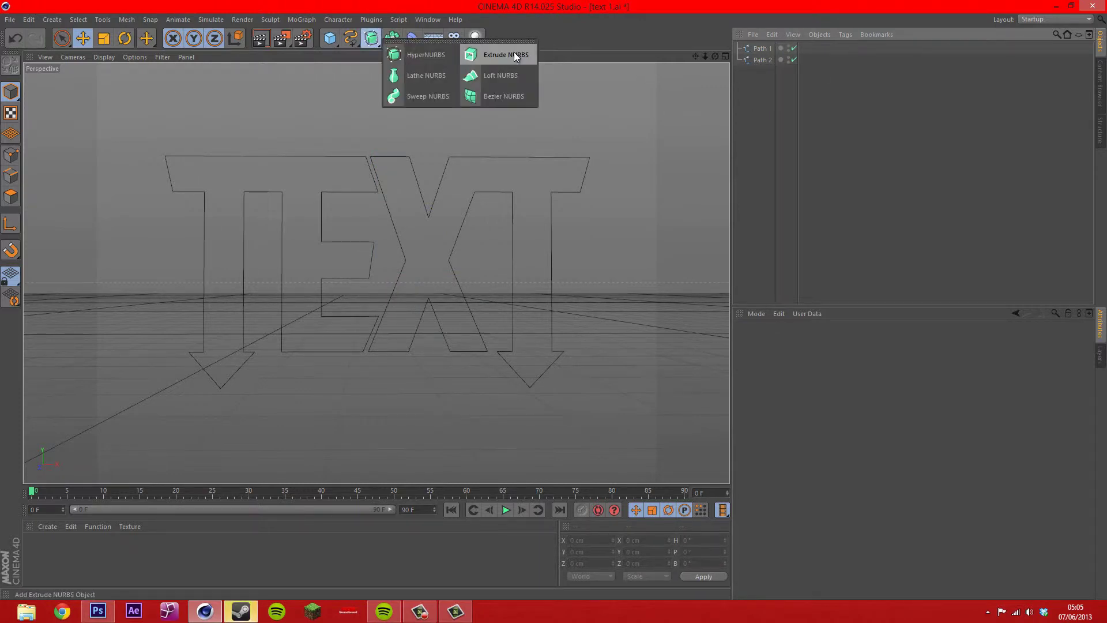
click(514, 52)
click(378, 39)
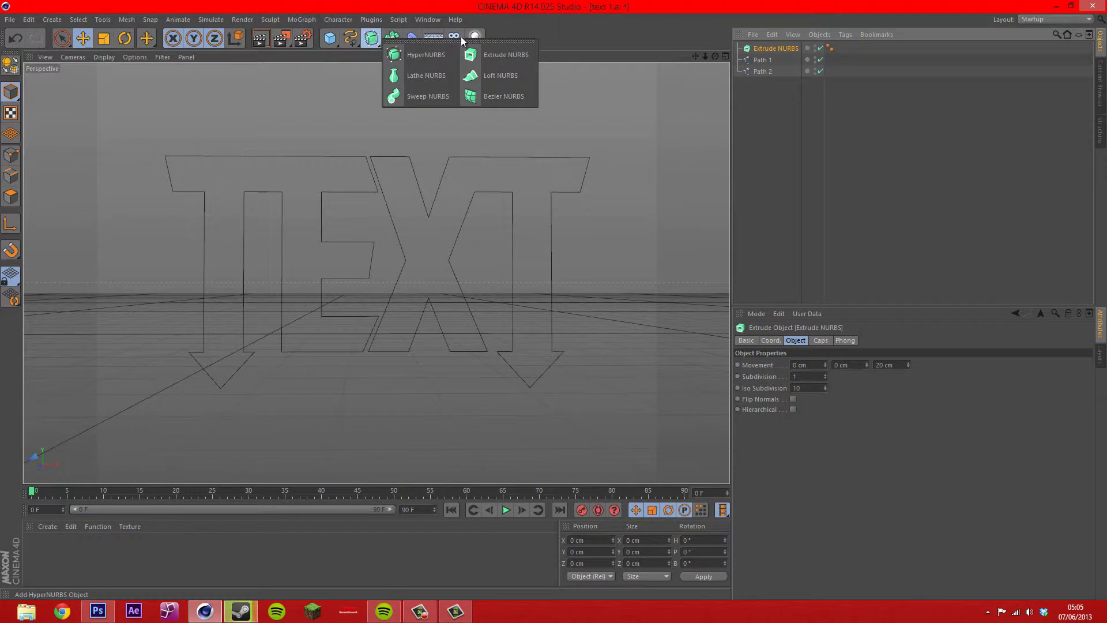
click(479, 54)
mouse_move(761, 75)
mouse_down()
mouse_move(766, 47)
mouse_move(773, 74)
mouse_up()
click(768, 84)
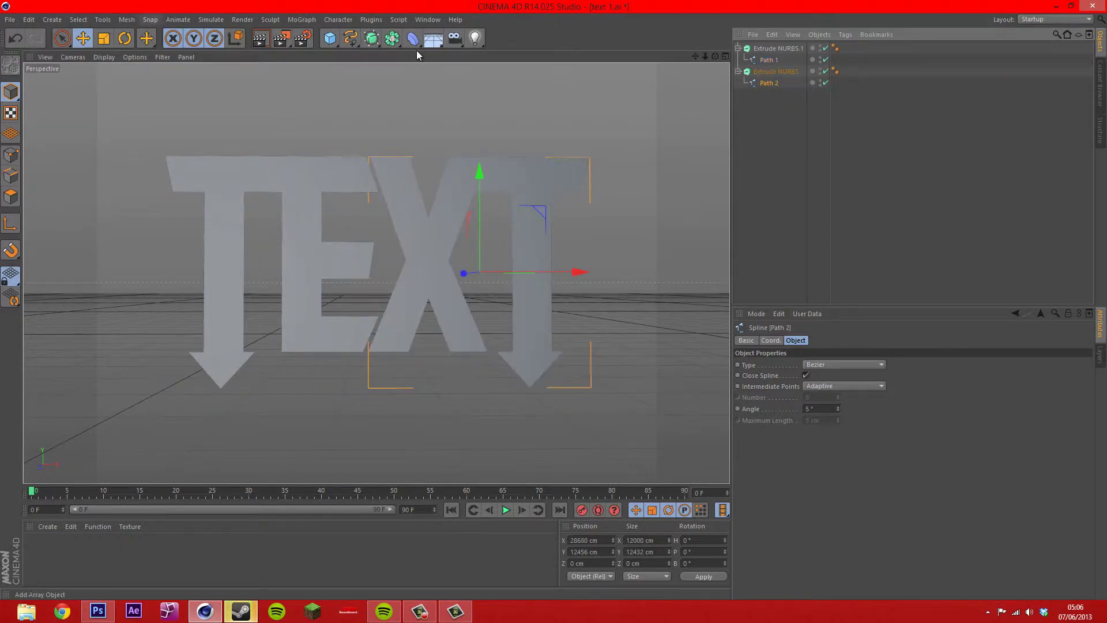
click(371, 38)
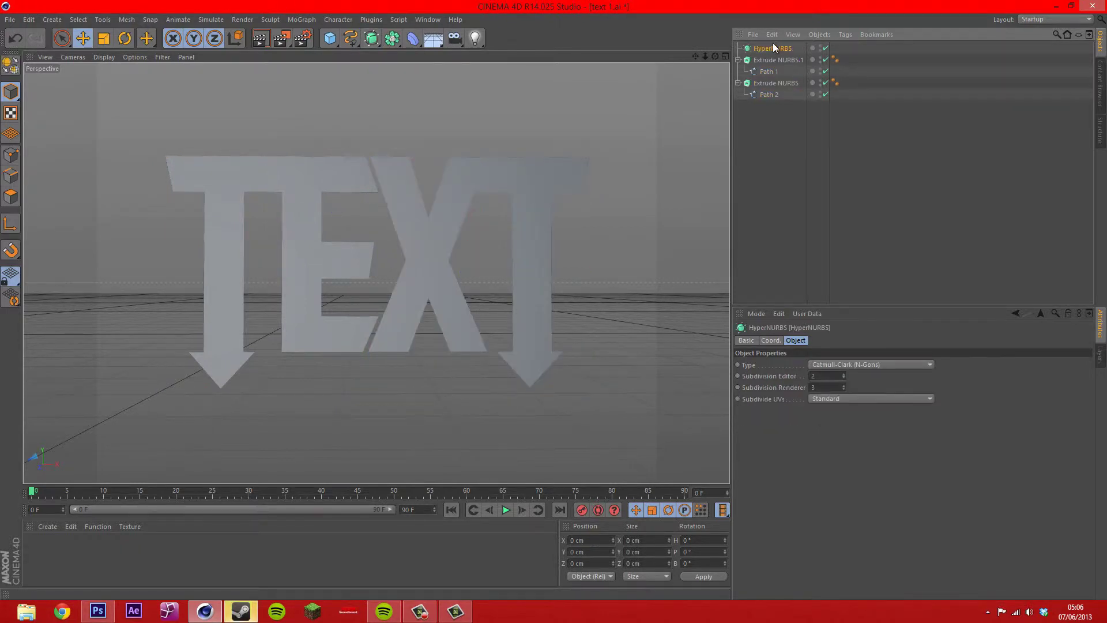
key(Delete)
key(ctrl+a)
click(783, 122)
Extrude both halves of the lettering together with a Z movement of 2068 cm
click(775, 71)
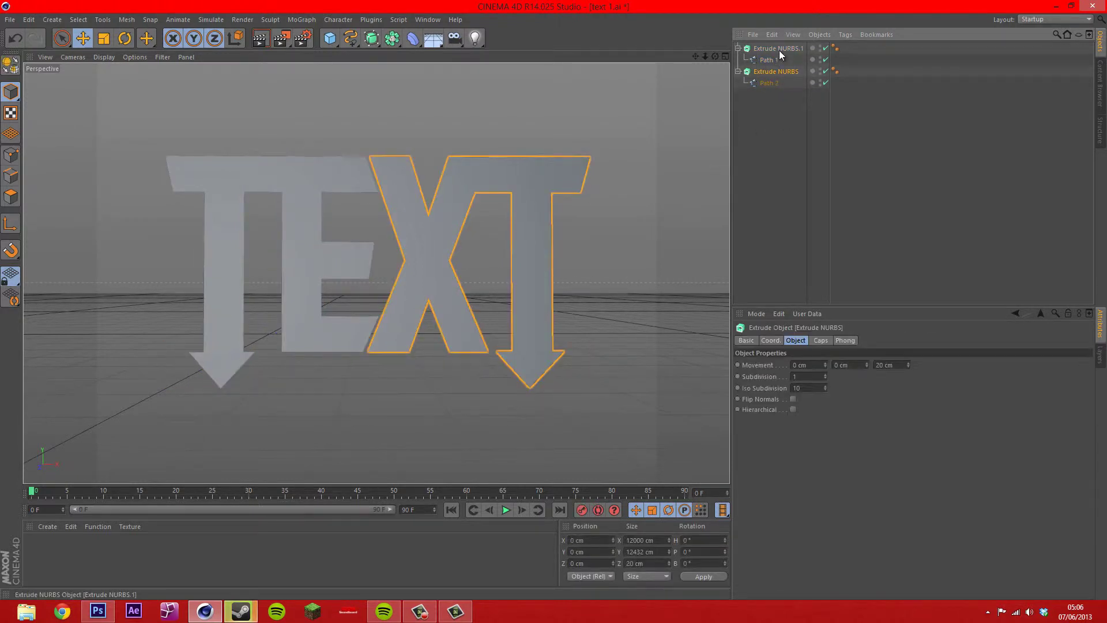
ctrl+click(779, 49)
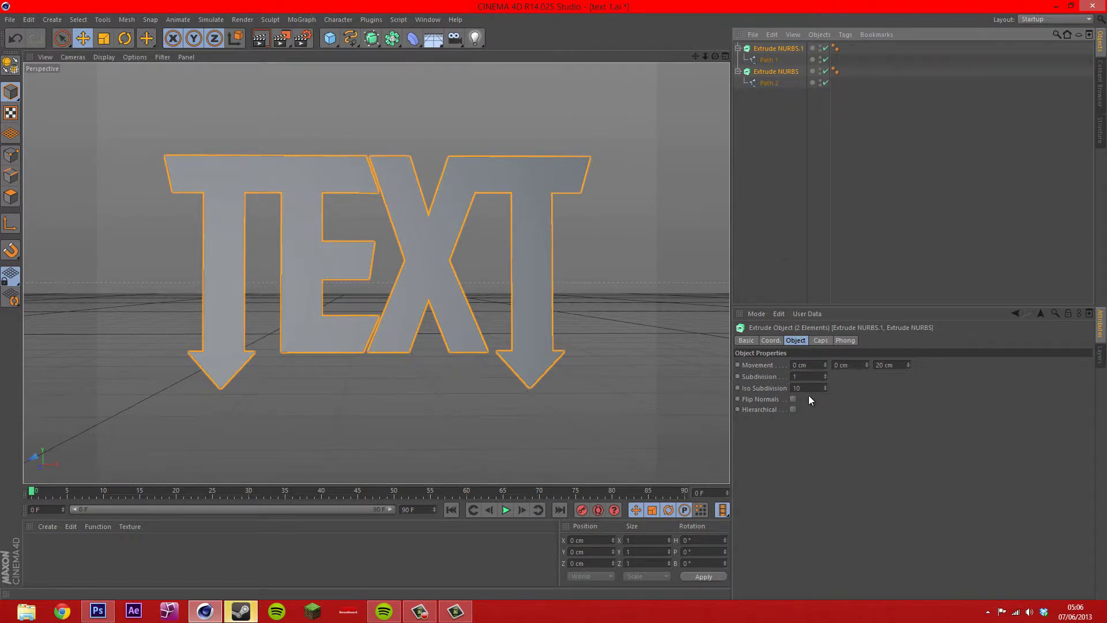
drag(910, 365, 906, 359)
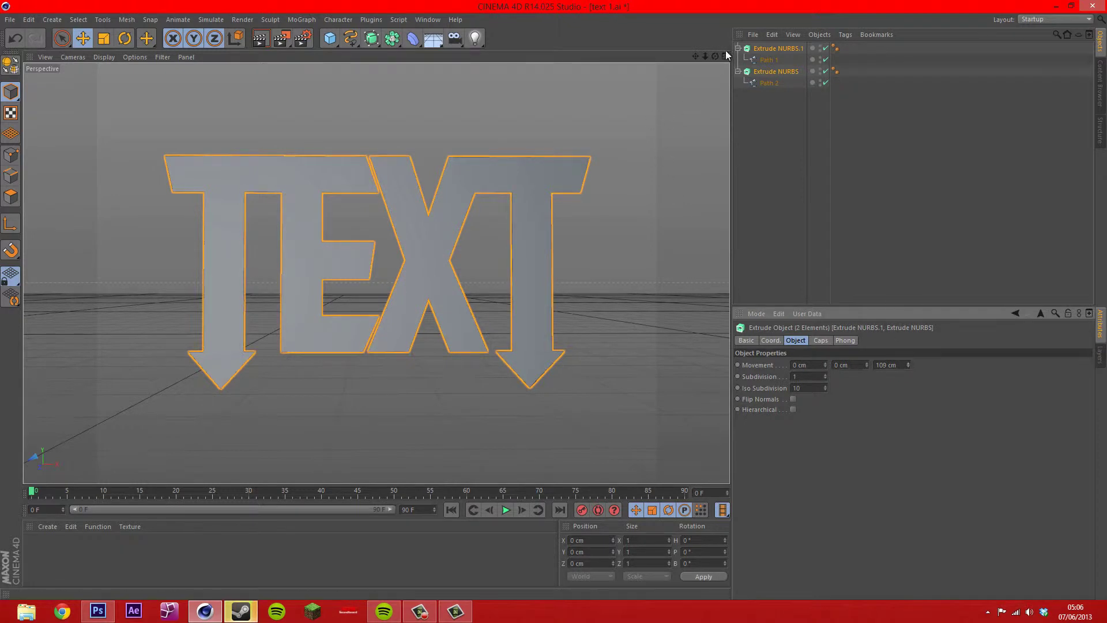
drag(715, 56, 556, 302)
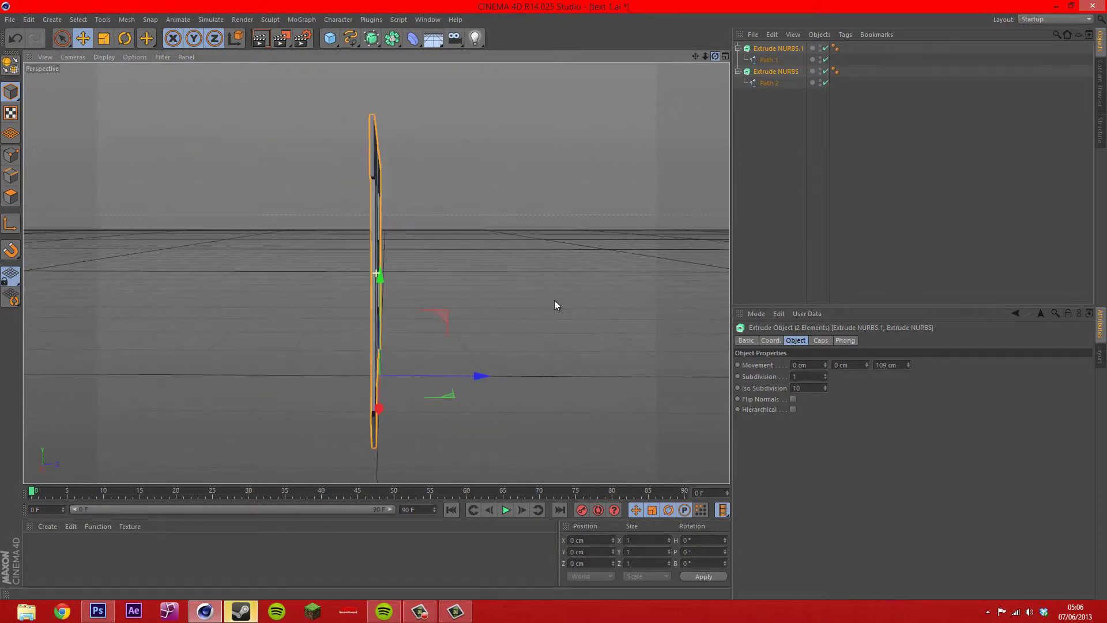
mouse_move(907, 362)
mouse_down()
mouse_move(897, 330)
mouse_move(909, 407)
mouse_move(901, 346)
mouse_up()
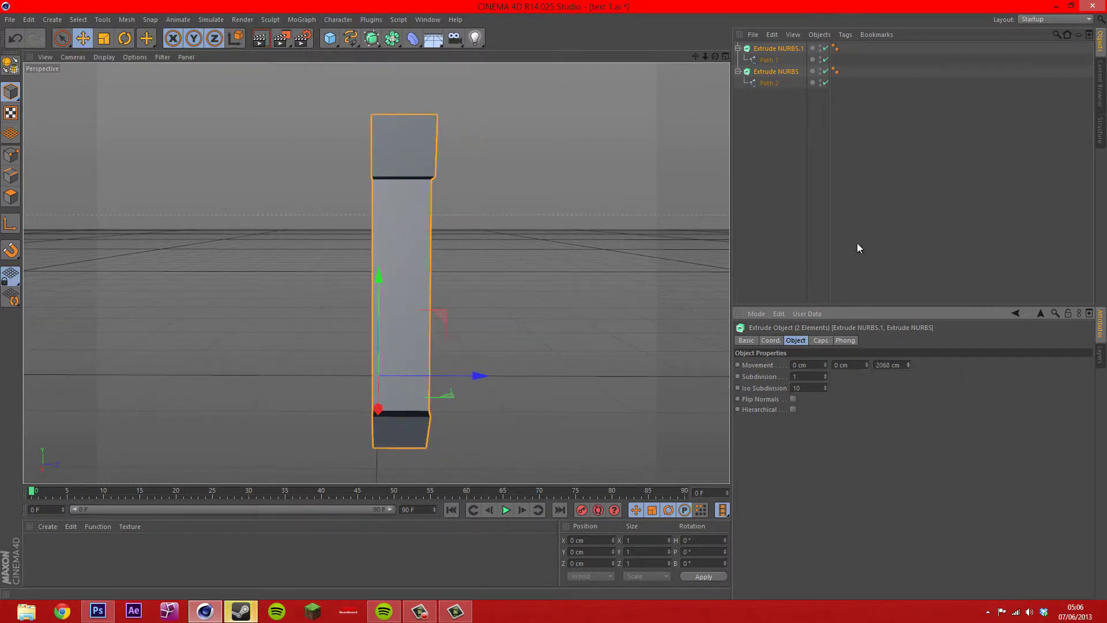
Set the start and end caps of both extrusions to Fillet Cap and render the view
mouse_move(715, 55)
mouse_down()
mouse_move(549, 300)
mouse_move(722, 74)
mouse_up()
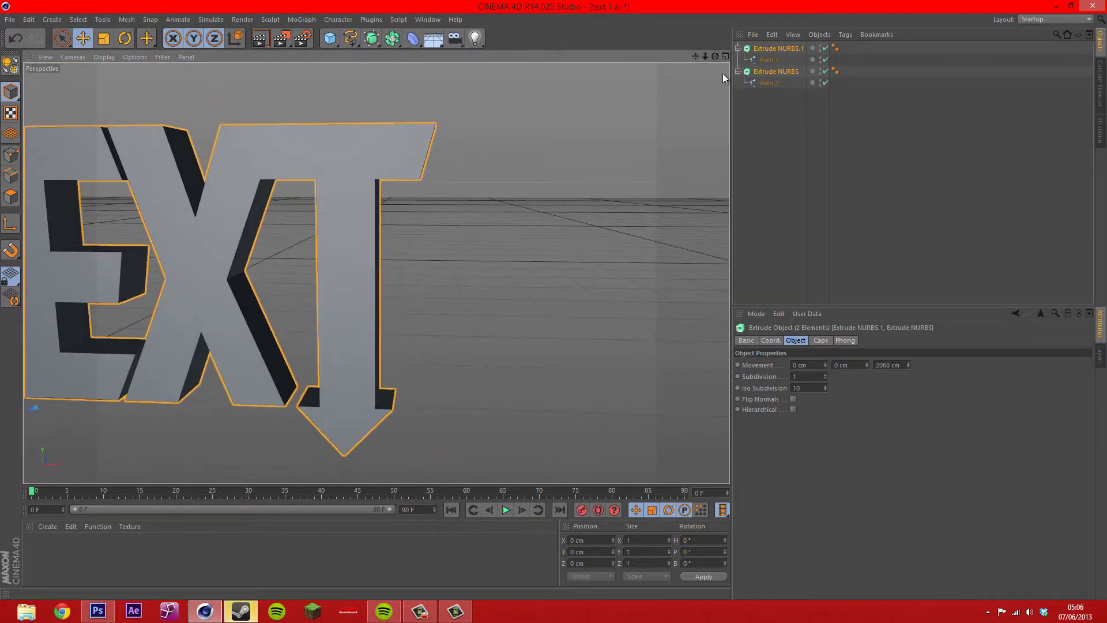
click(819, 340)
click(823, 364)
click(816, 410)
click(818, 396)
click(822, 444)
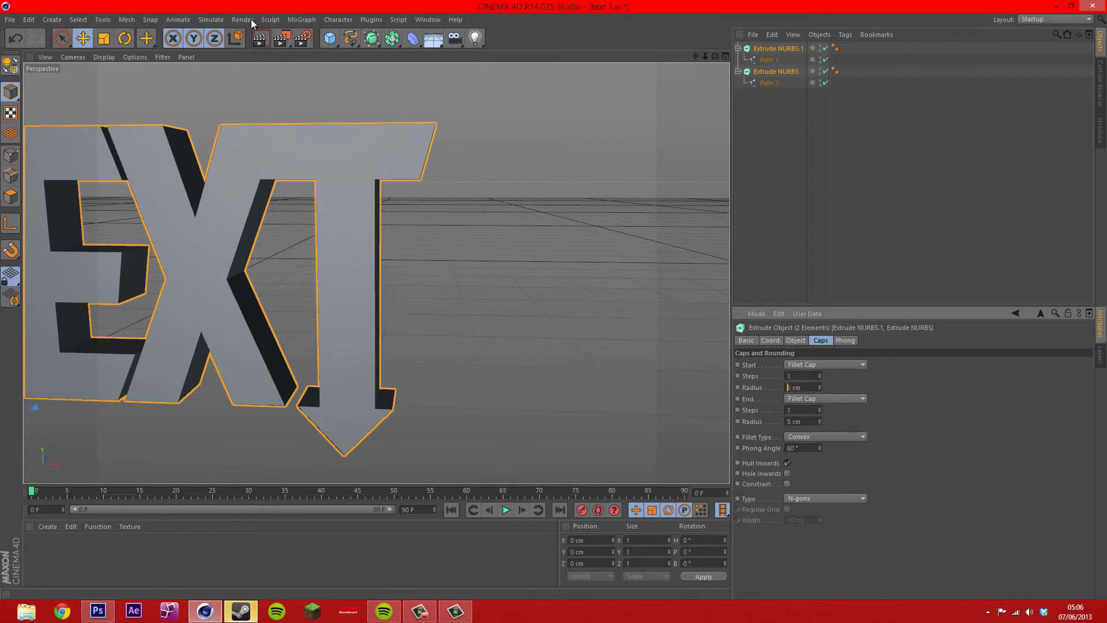
click(261, 39)
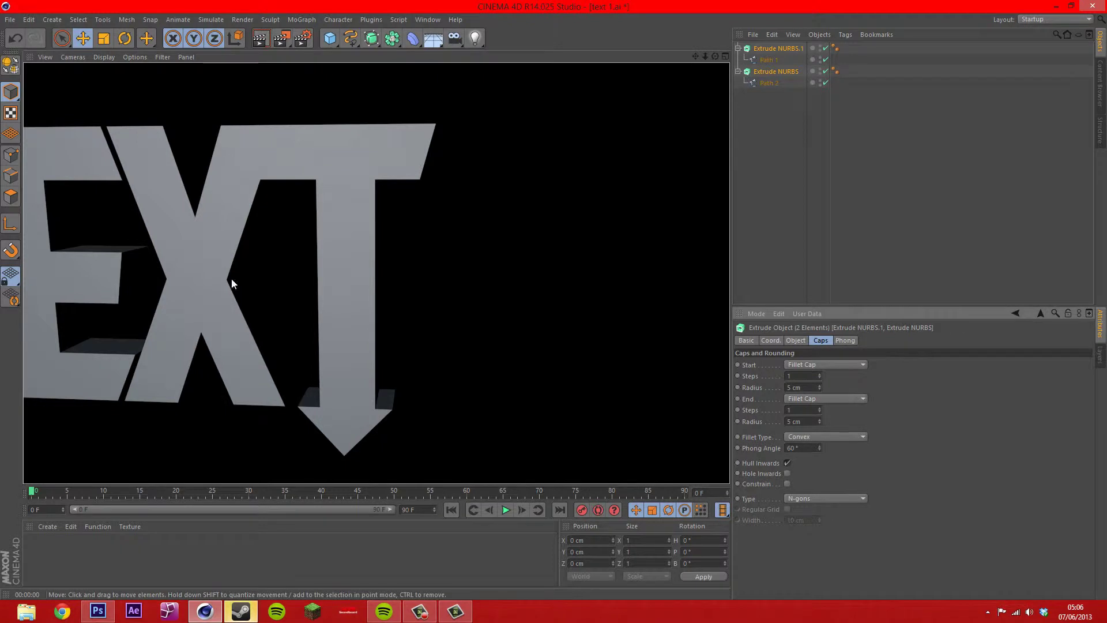
Set the start fillet radius to 89 cm, the end fillet to 3 steps with an 87 cm radius, and the fillet type to Linear
click(803, 376)
key(Return)
drag(818, 384, 821, 423)
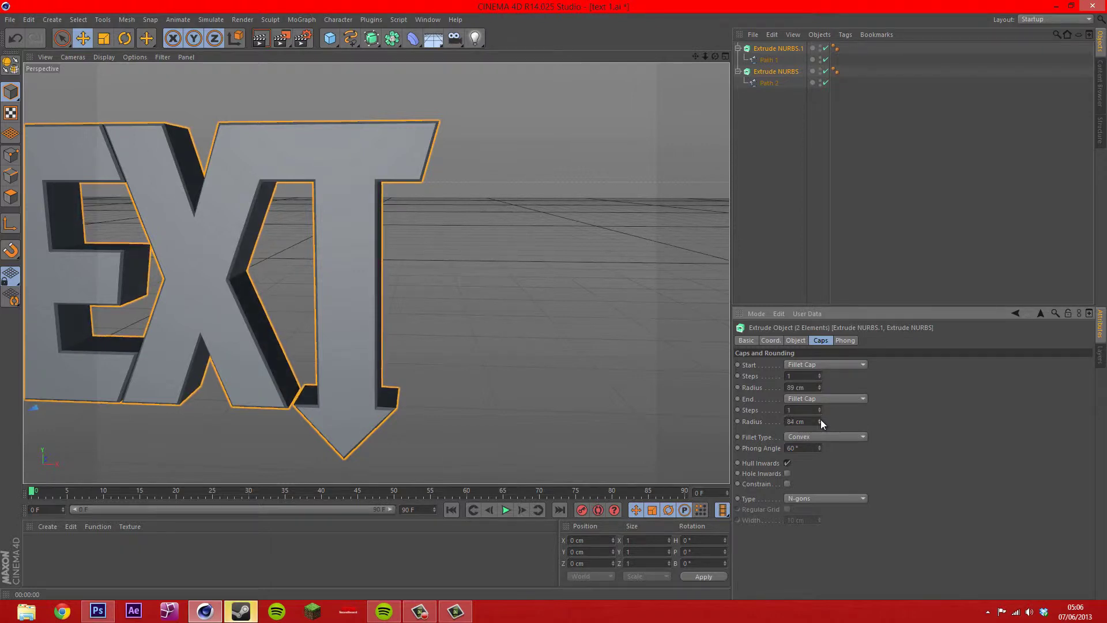
click(820, 420)
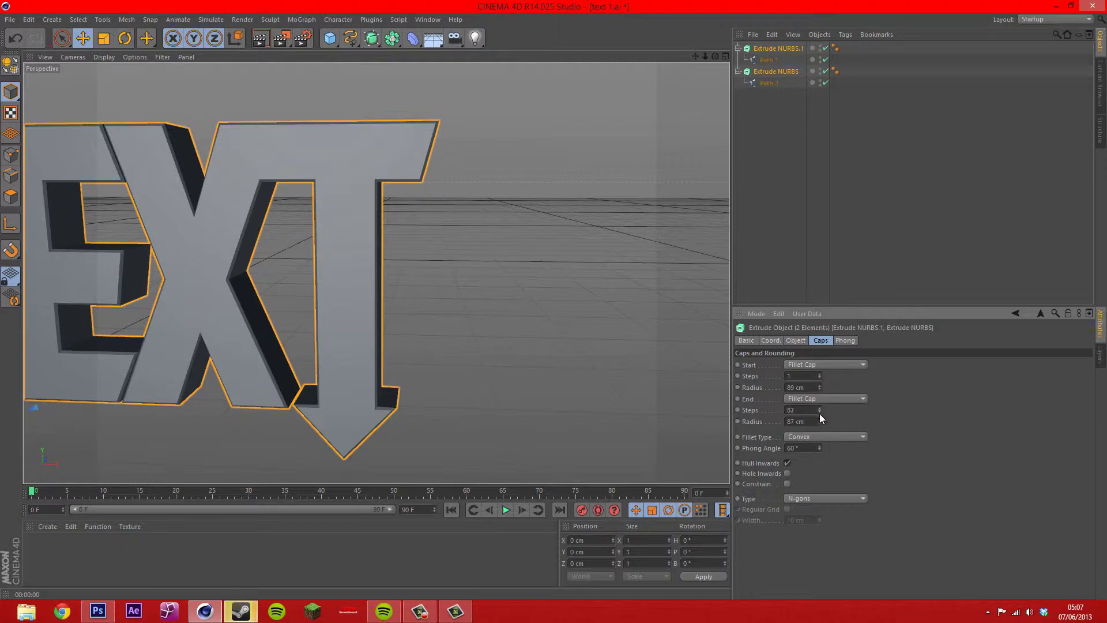
drag(818, 407, 819, 427)
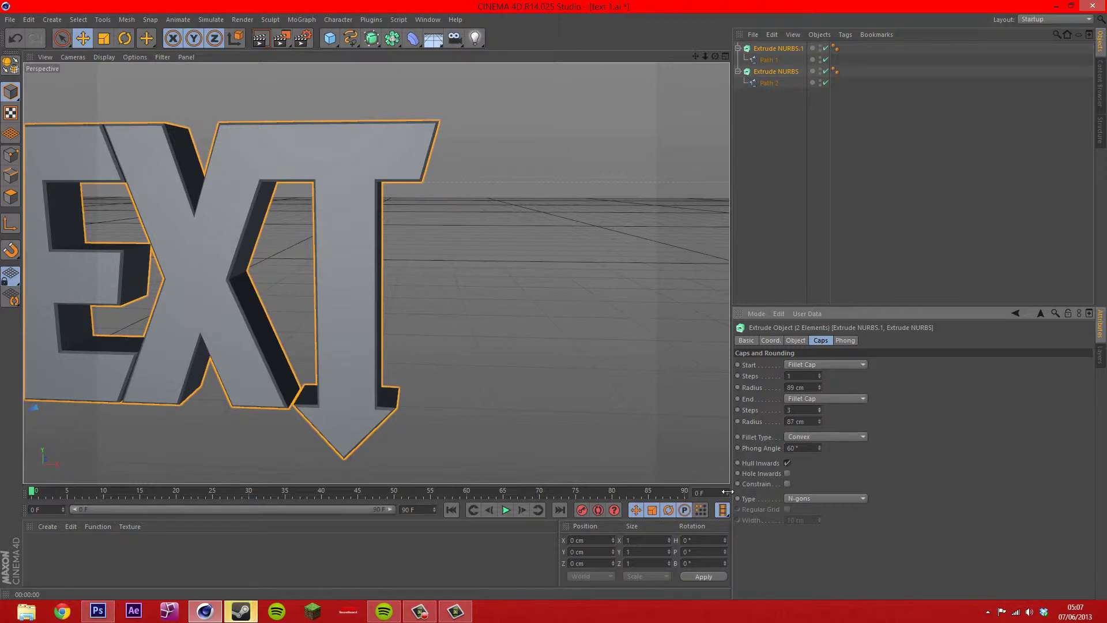
click(802, 437)
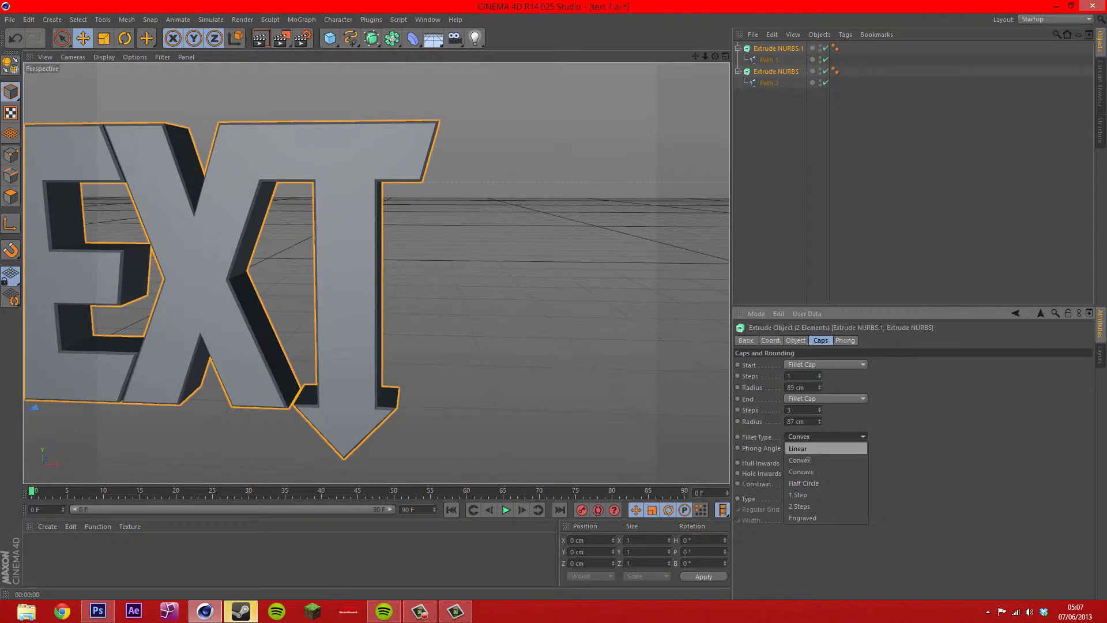
click(807, 451)
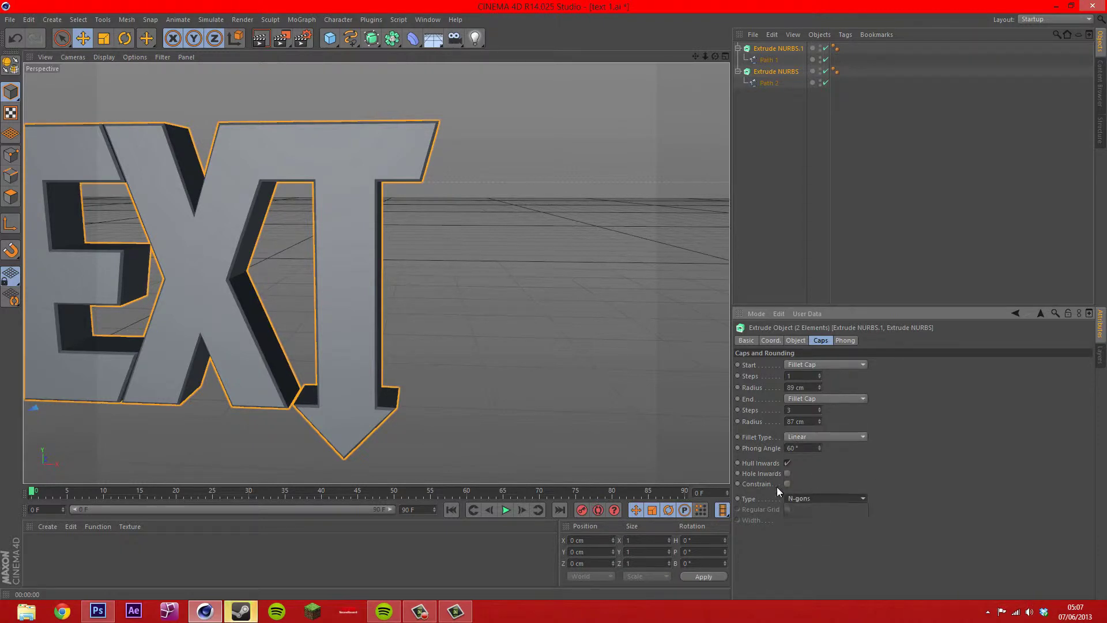
Try the Hull Inwards, Hole Inwards and Constrain options on the caps of both extrusions
click(786, 473)
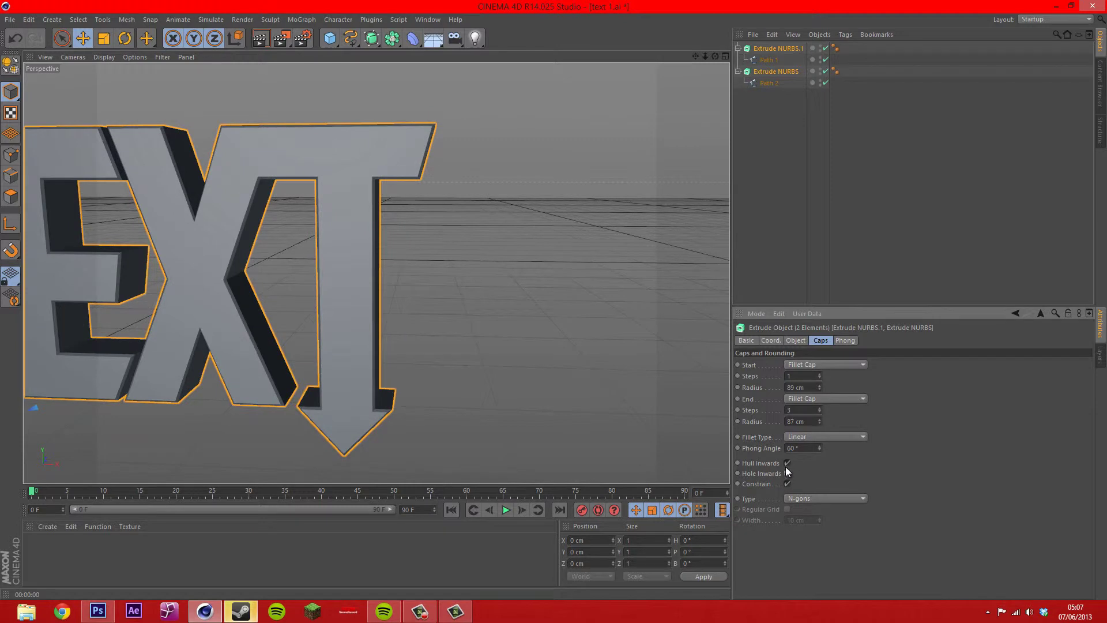
click(786, 464)
click(787, 474)
click(788, 464)
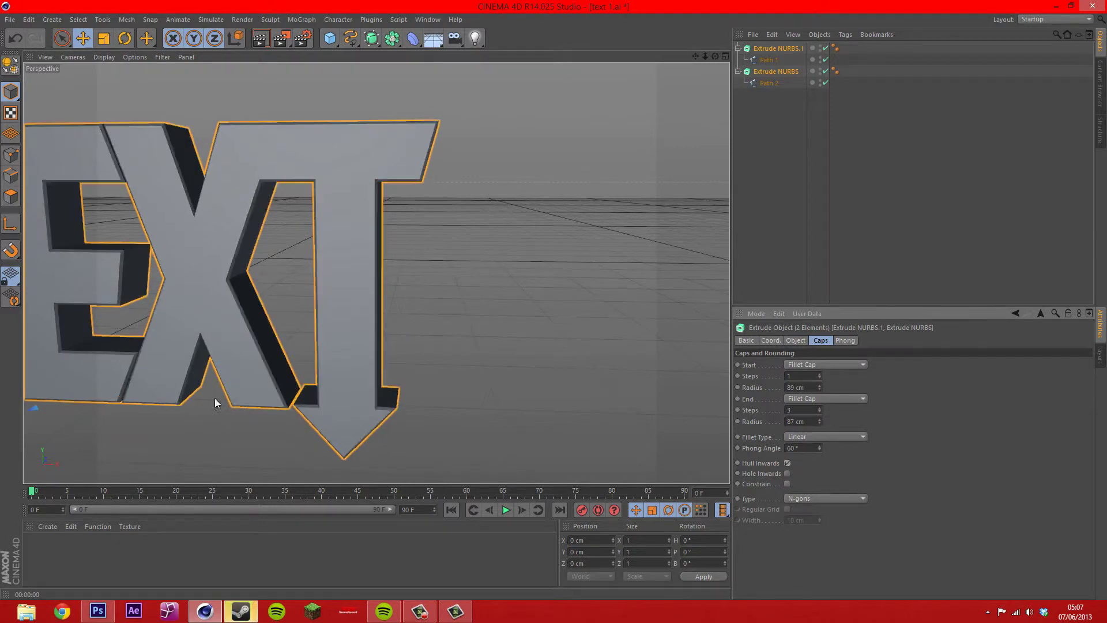
Set the cap type to Quadrangles and the start fillet radius to 54 cm for both extrusions, and render the view
click(809, 499)
click(814, 521)
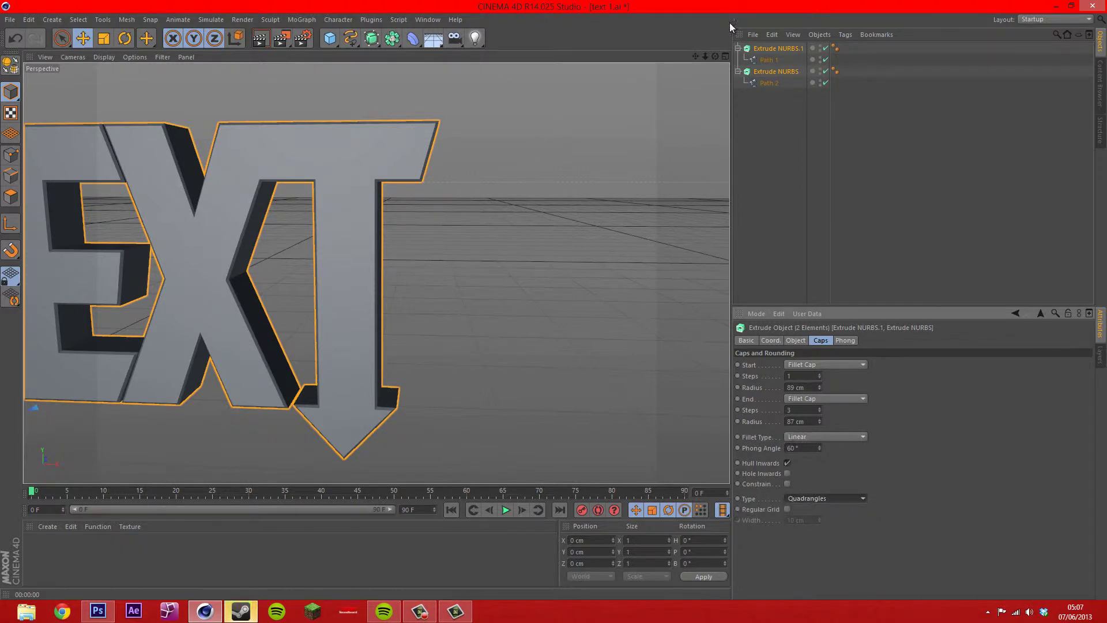
drag(696, 56, 552, 300)
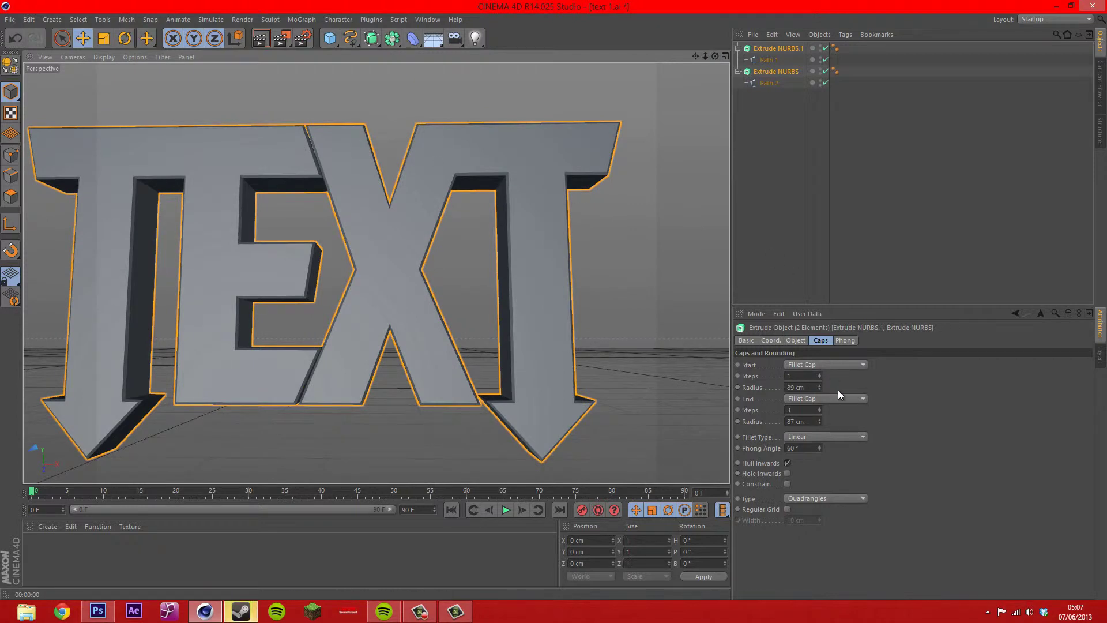
drag(820, 391, 820, 392)
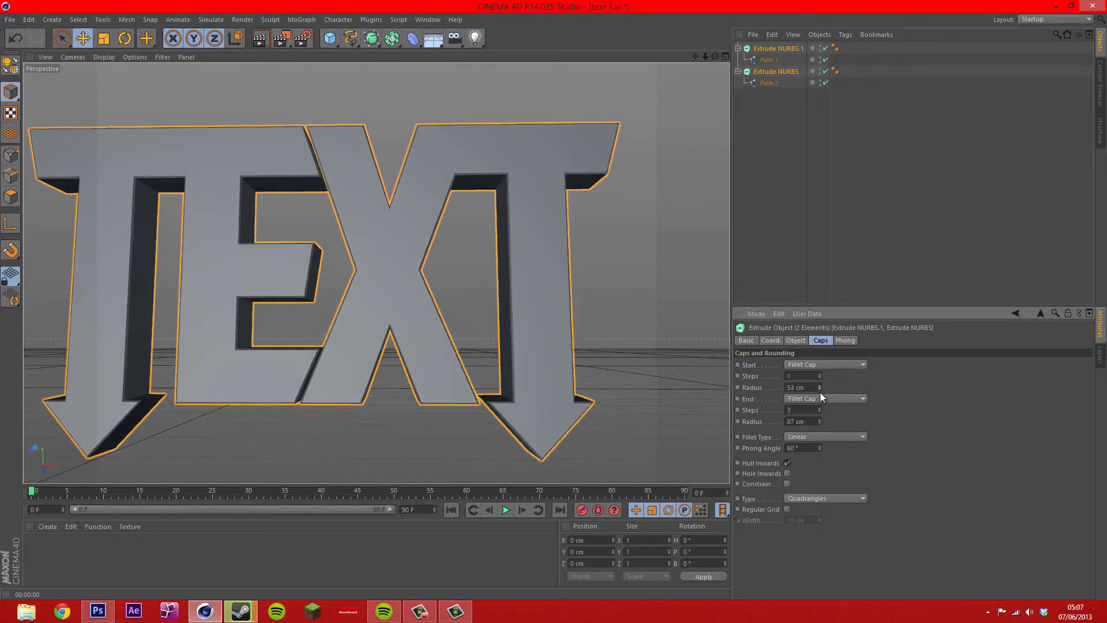
click(258, 39)
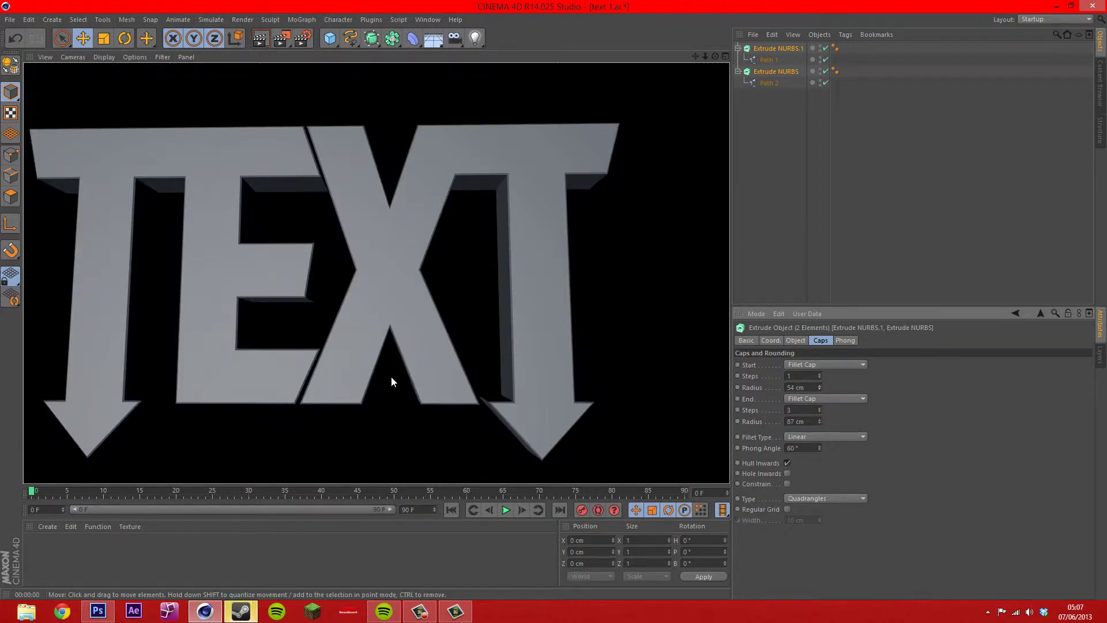
click(391, 377)
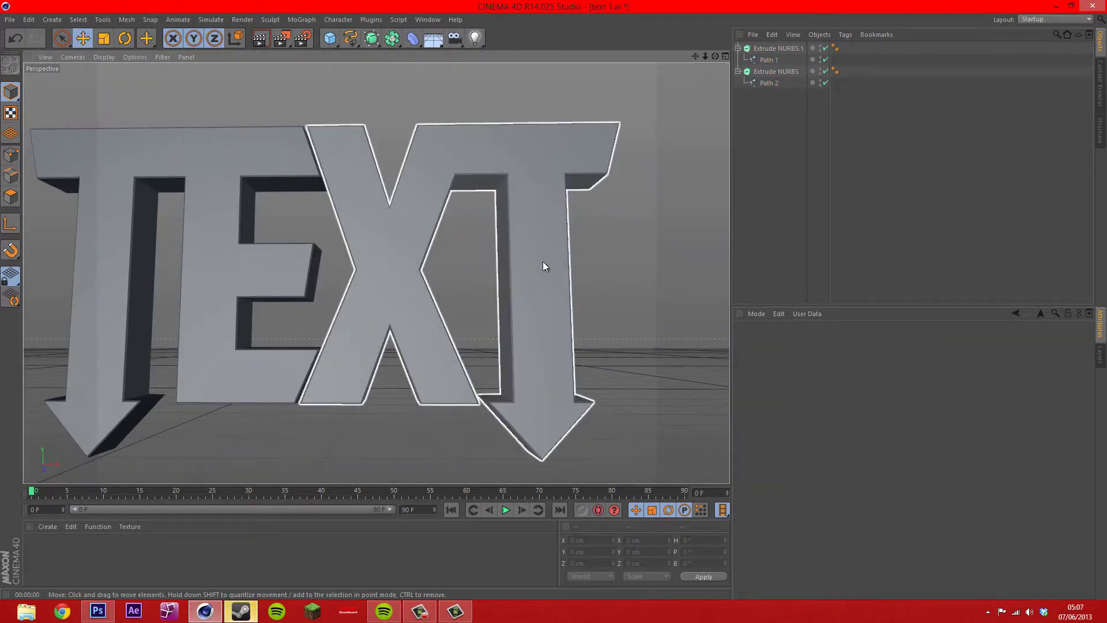
click(774, 49)
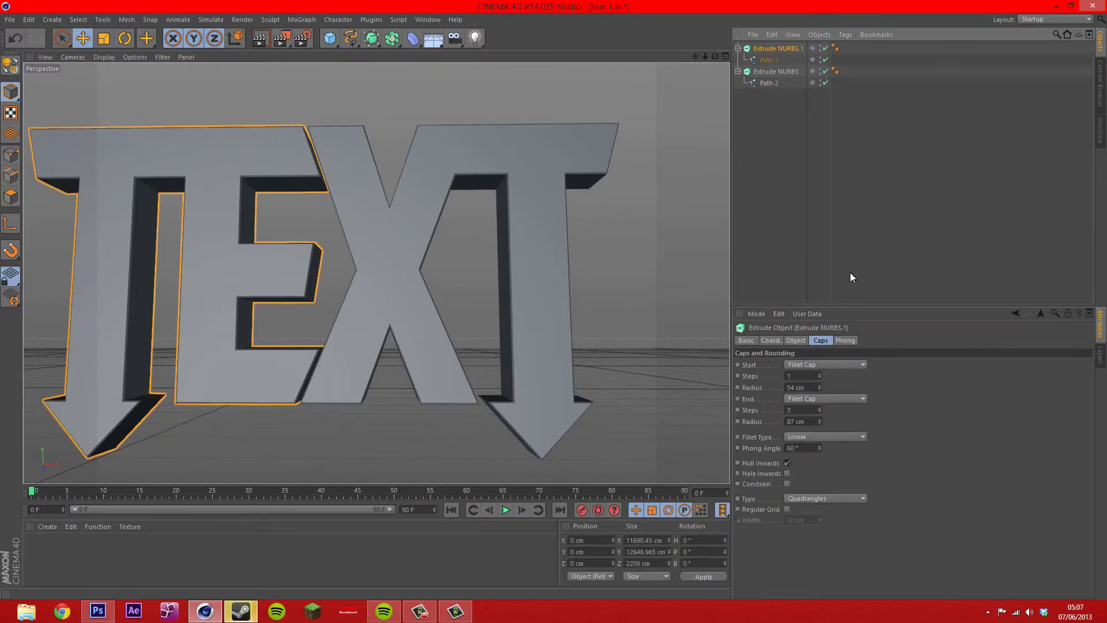
click(789, 72)
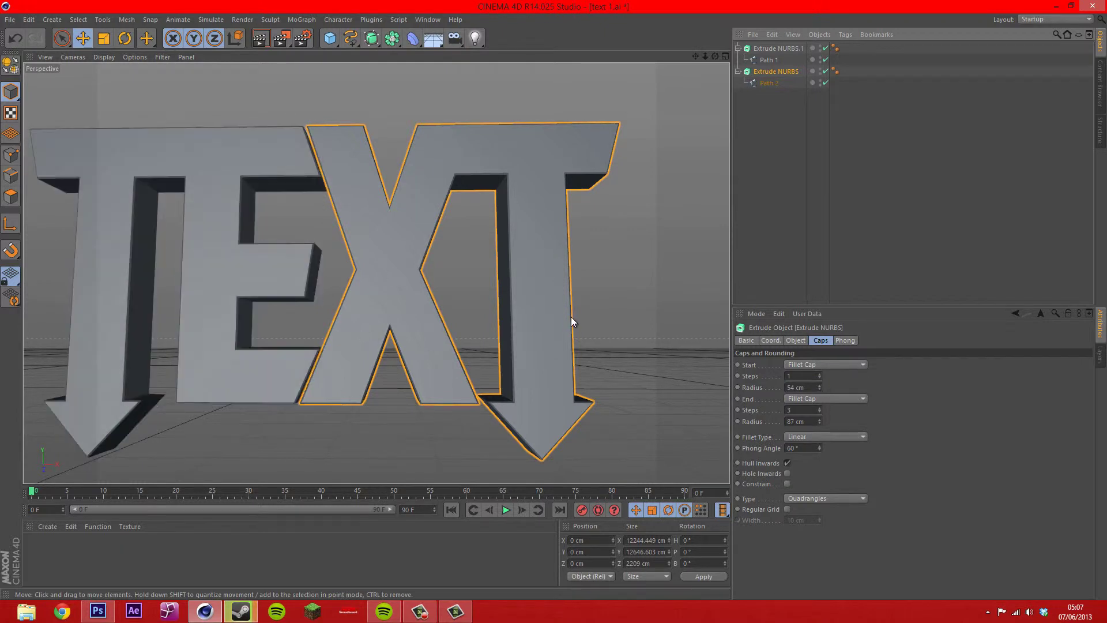
click(236, 314)
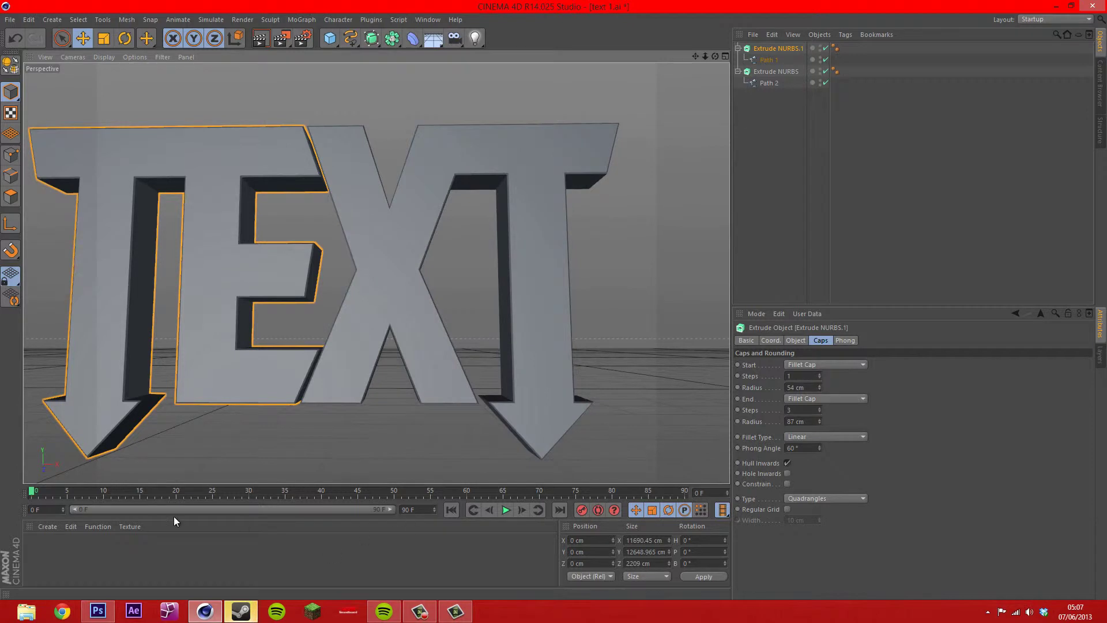
Create a new material and set its color to R 0, G 173, B 255
click(53, 542)
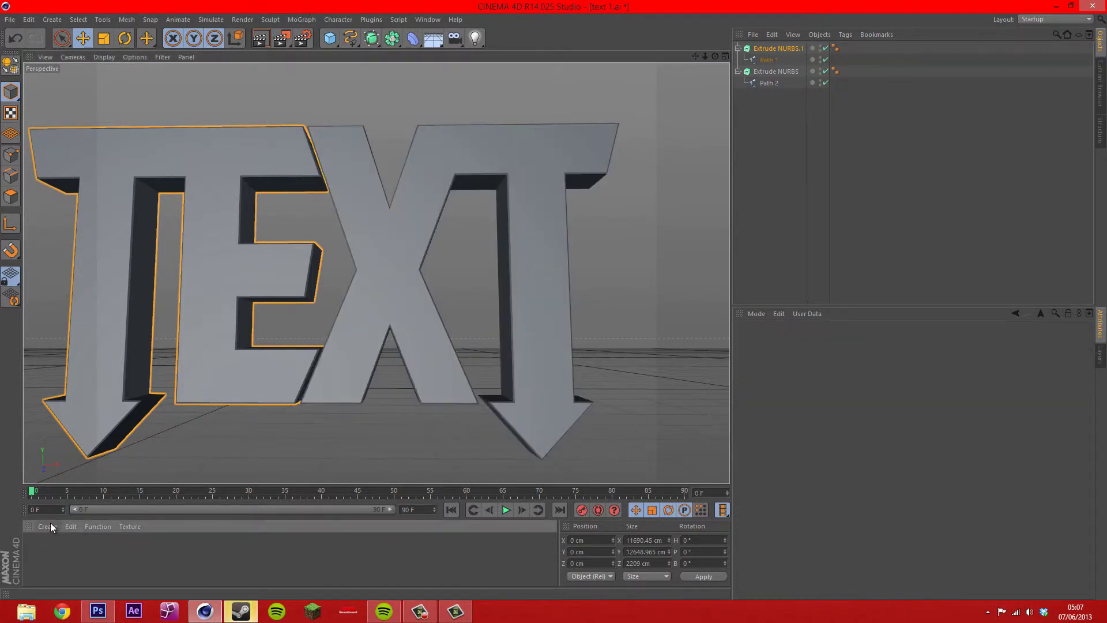
click(50, 522)
click(71, 429)
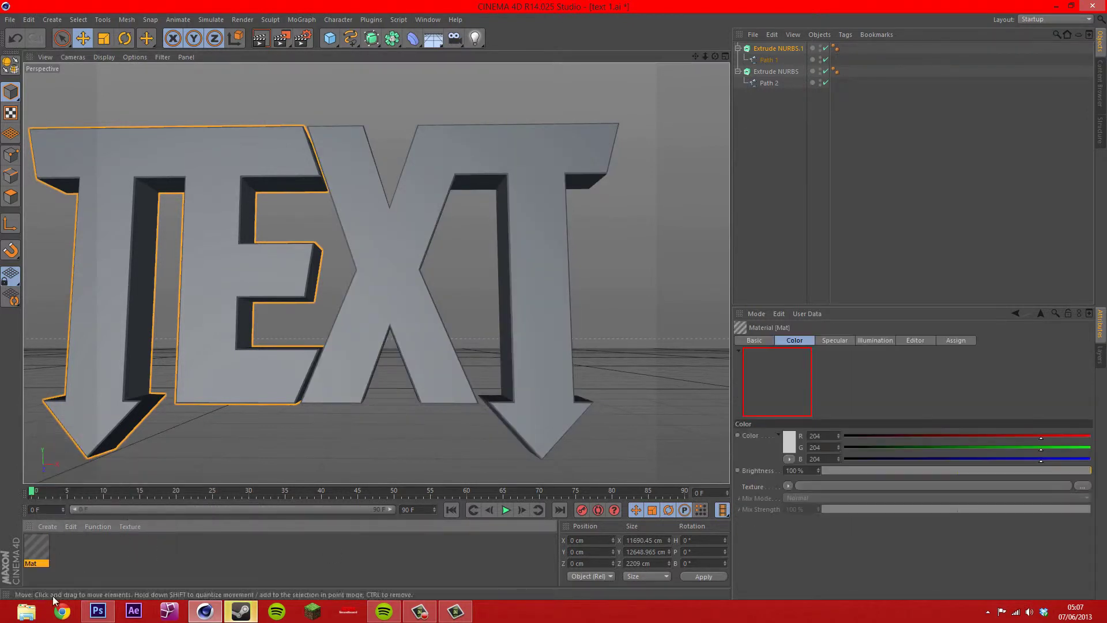
double_click(37, 547)
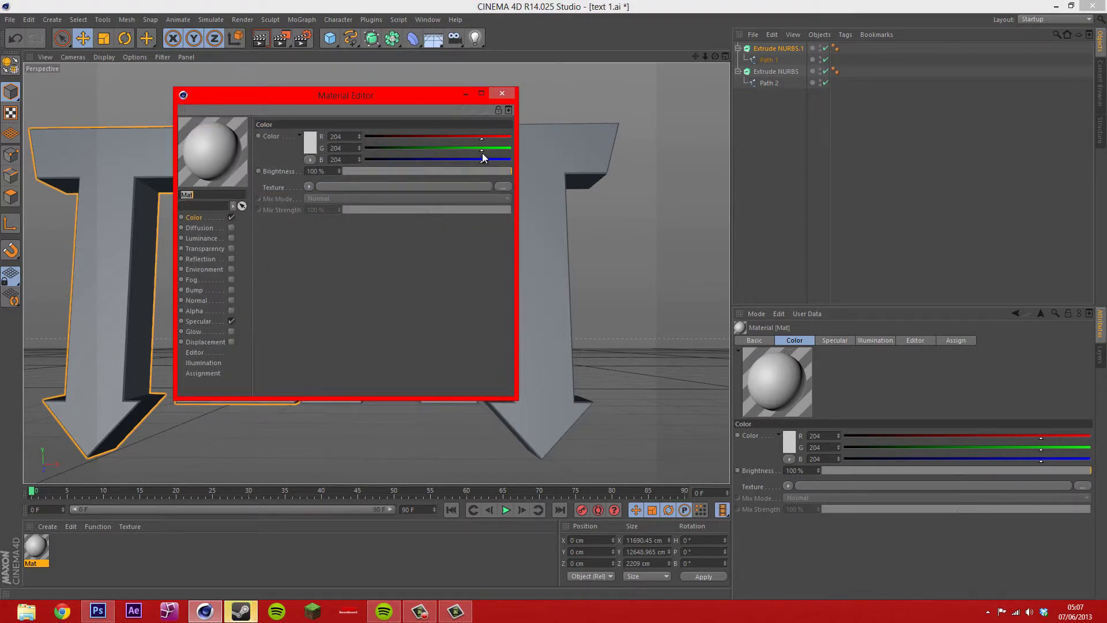
drag(480, 161, 533, 140)
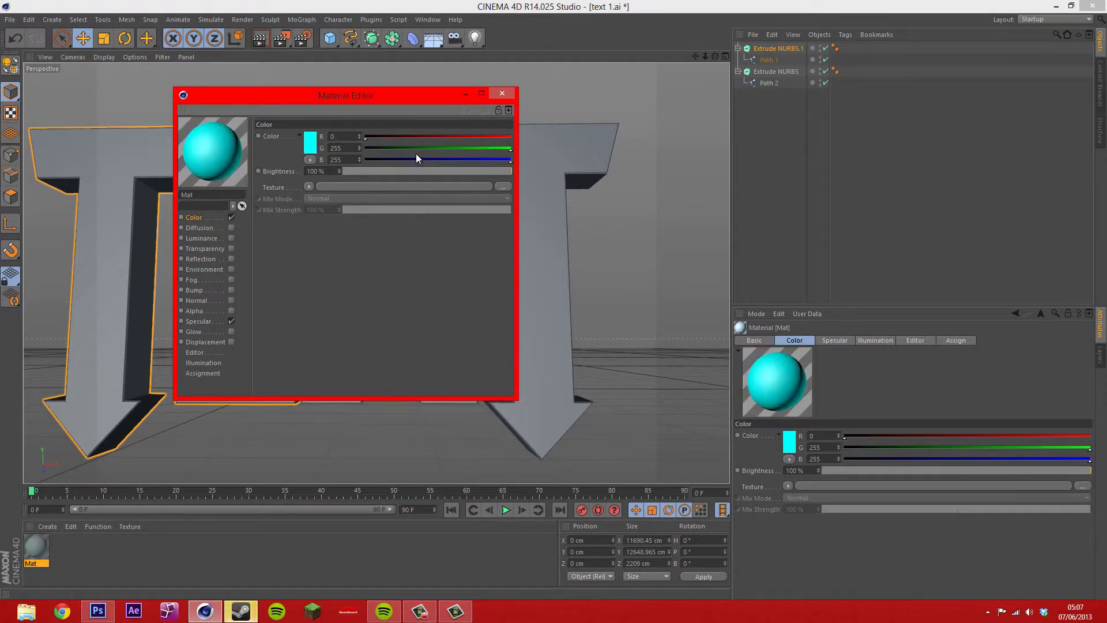
drag(480, 147, 463, 152)
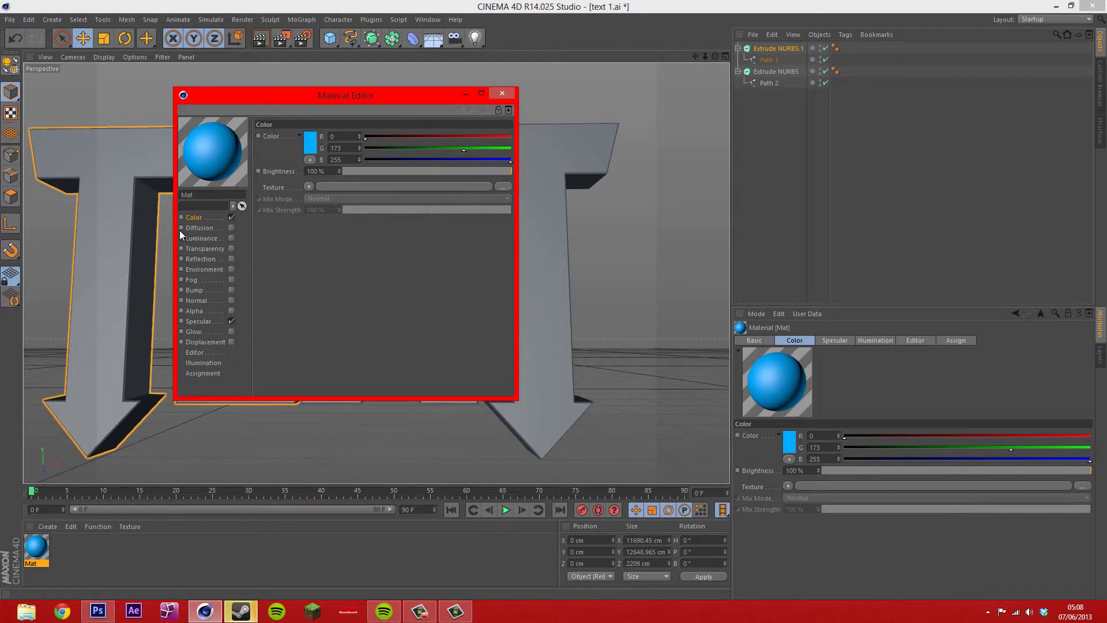
Enable the material's Reflection channel with a Fresnel texture, and set its mix strength and brightness to 48%
click(232, 259)
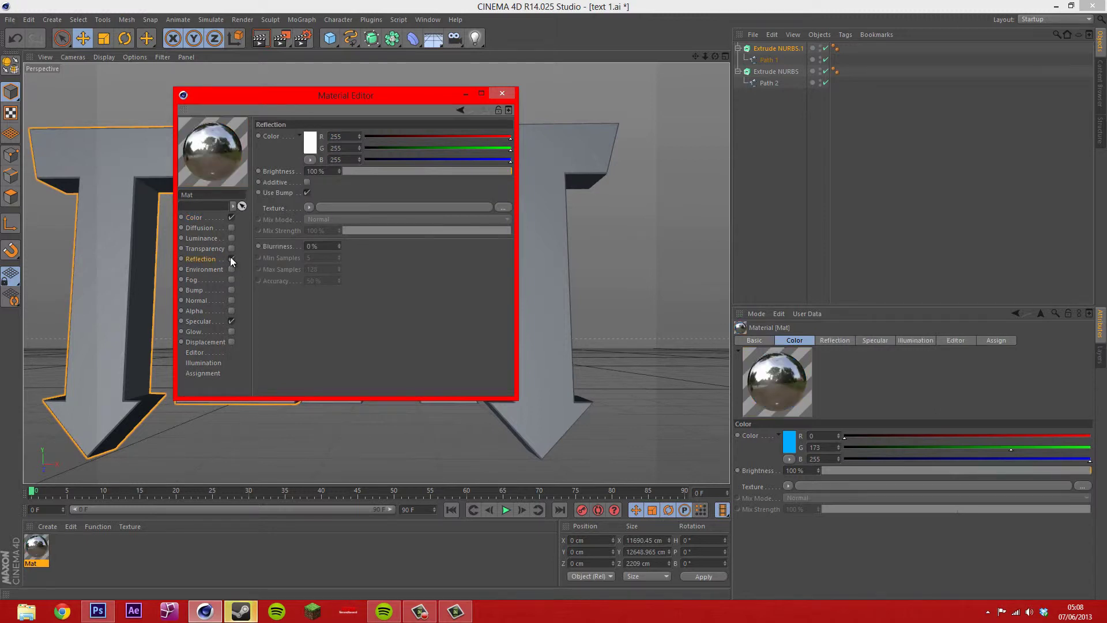
click(308, 208)
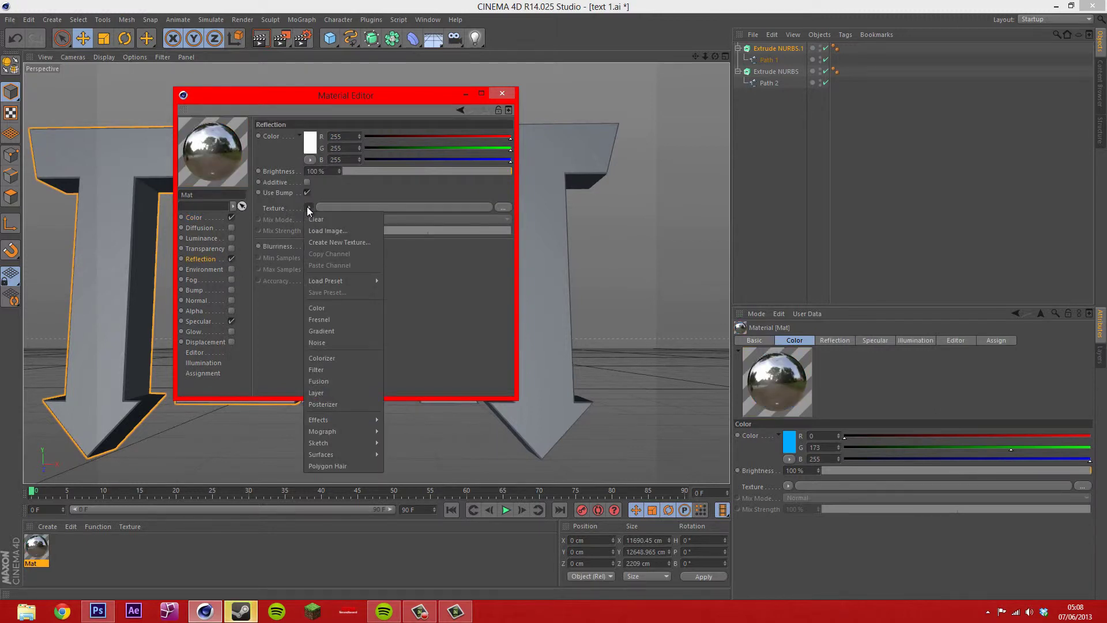
click(334, 319)
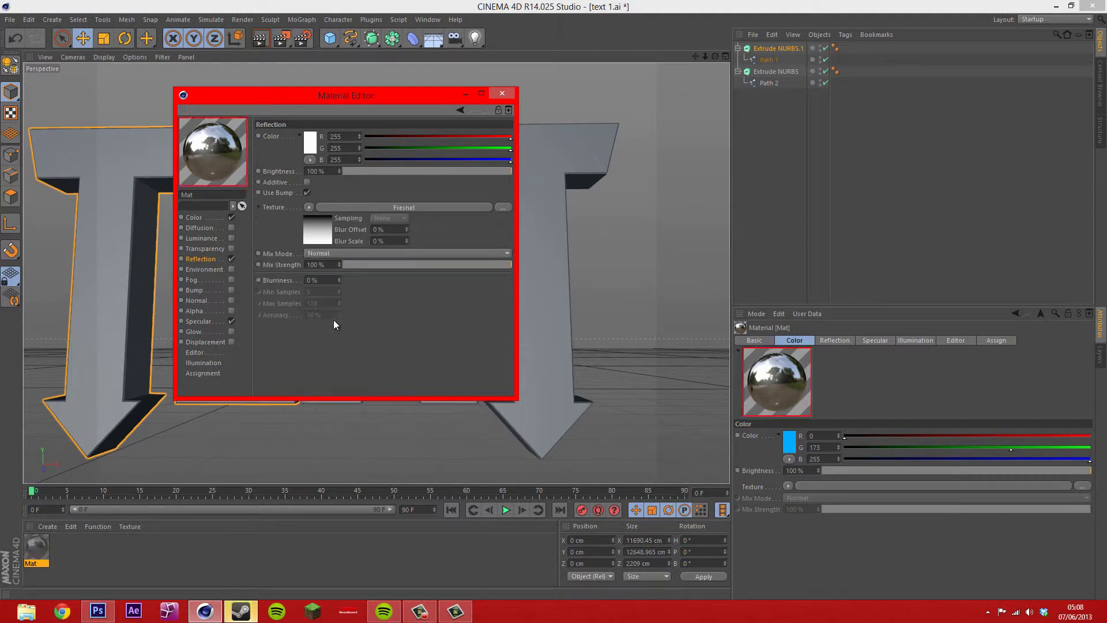
click(425, 265)
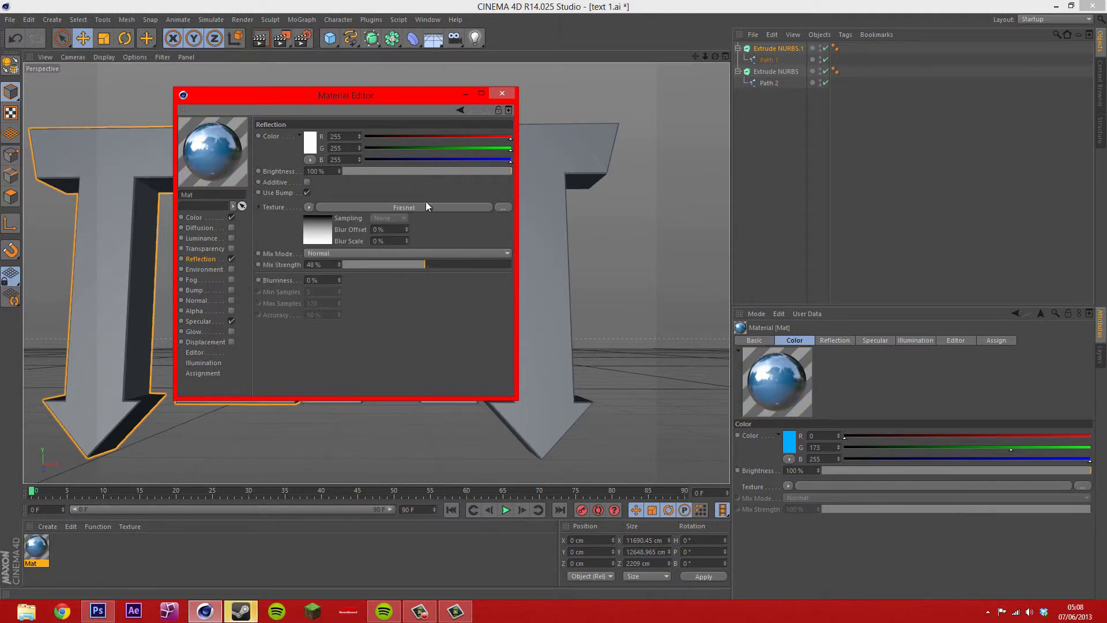
drag(421, 170, 424, 169)
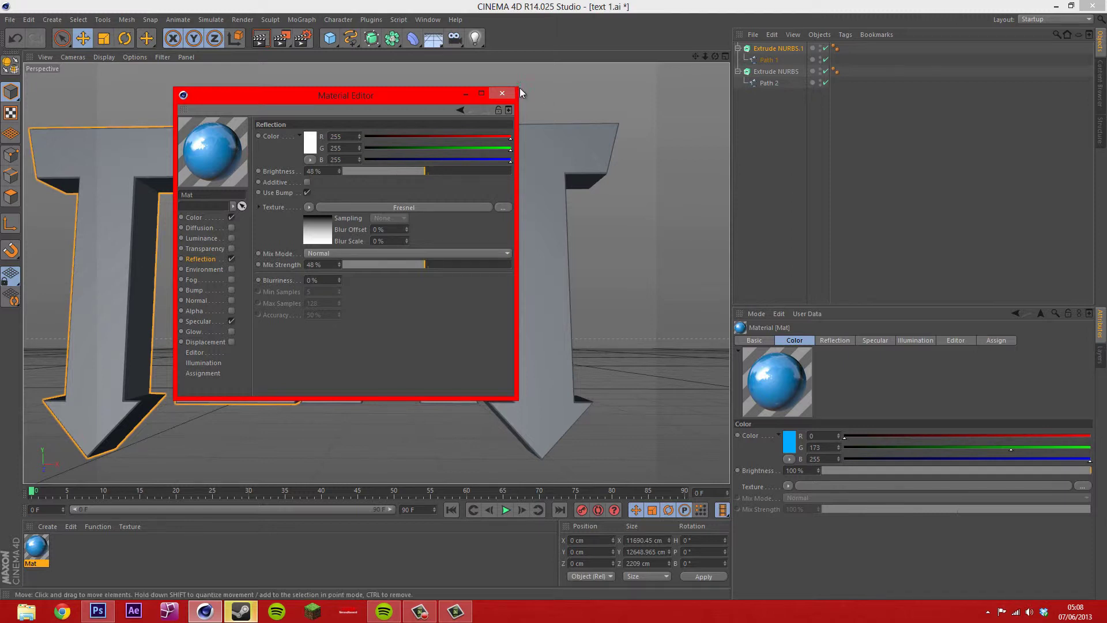
Apply the blue material to both text extrusions and render the view
click(48, 564)
drag(135, 398, 192, 351)
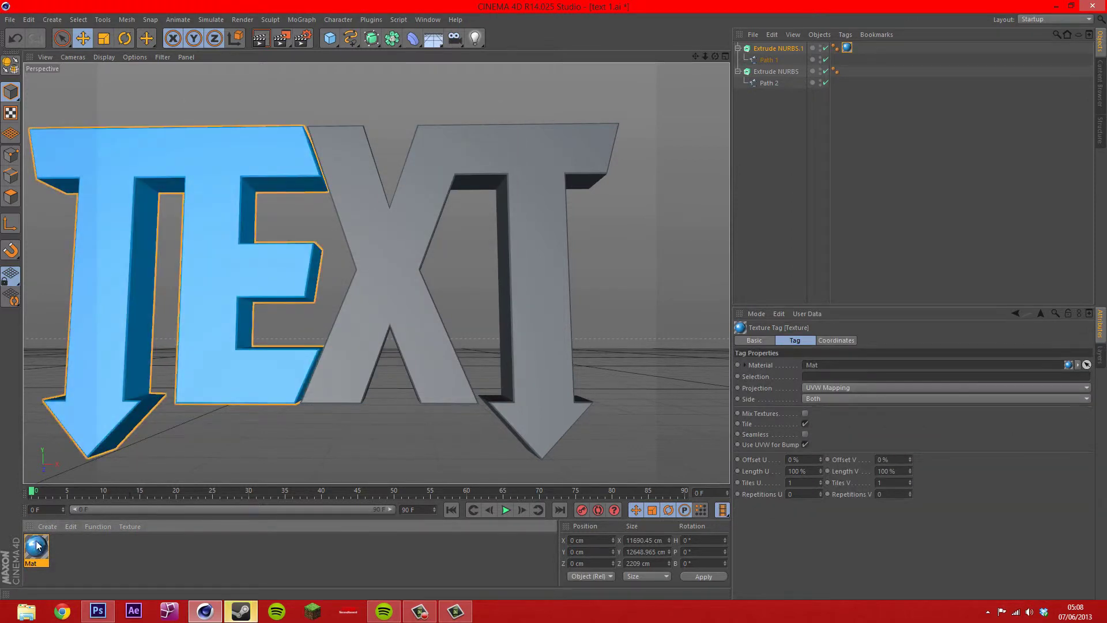
drag(348, 298, 346, 301)
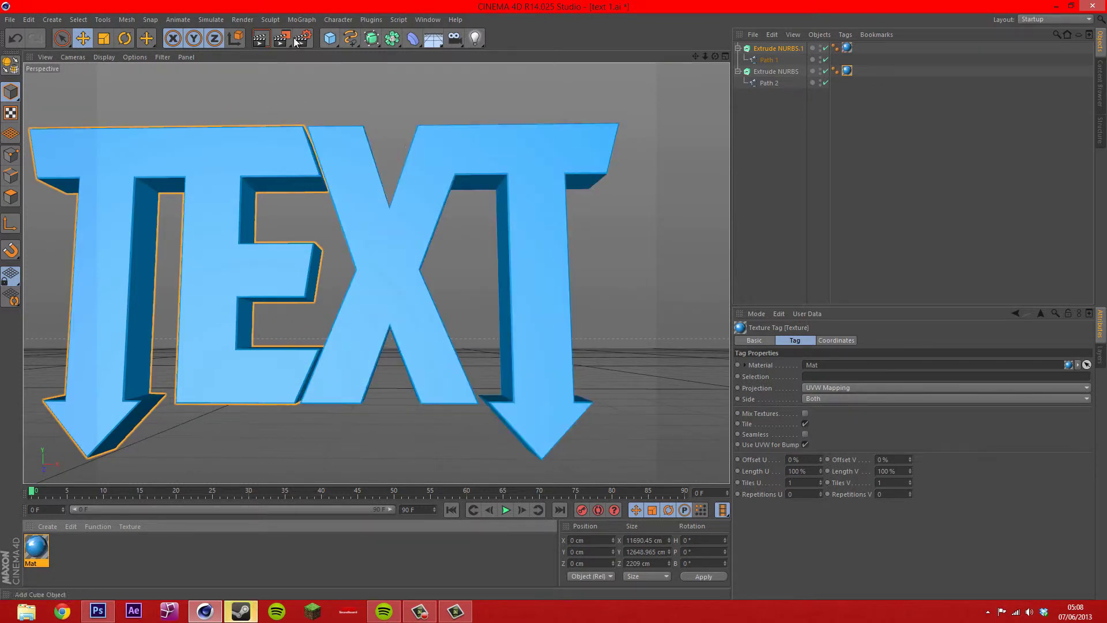
click(260, 40)
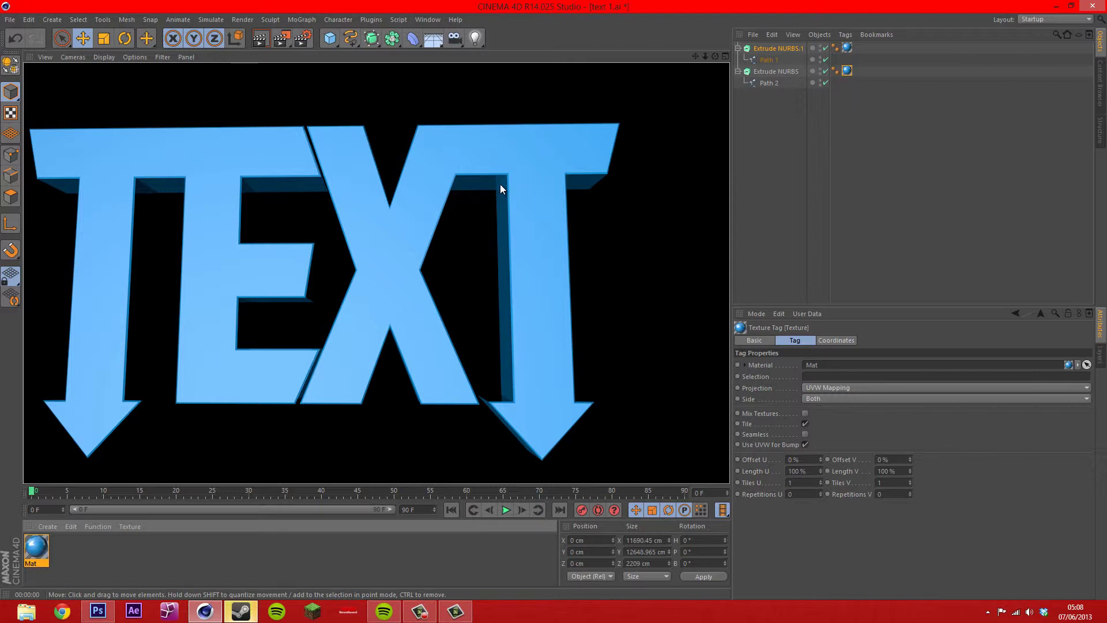
click(219, 562)
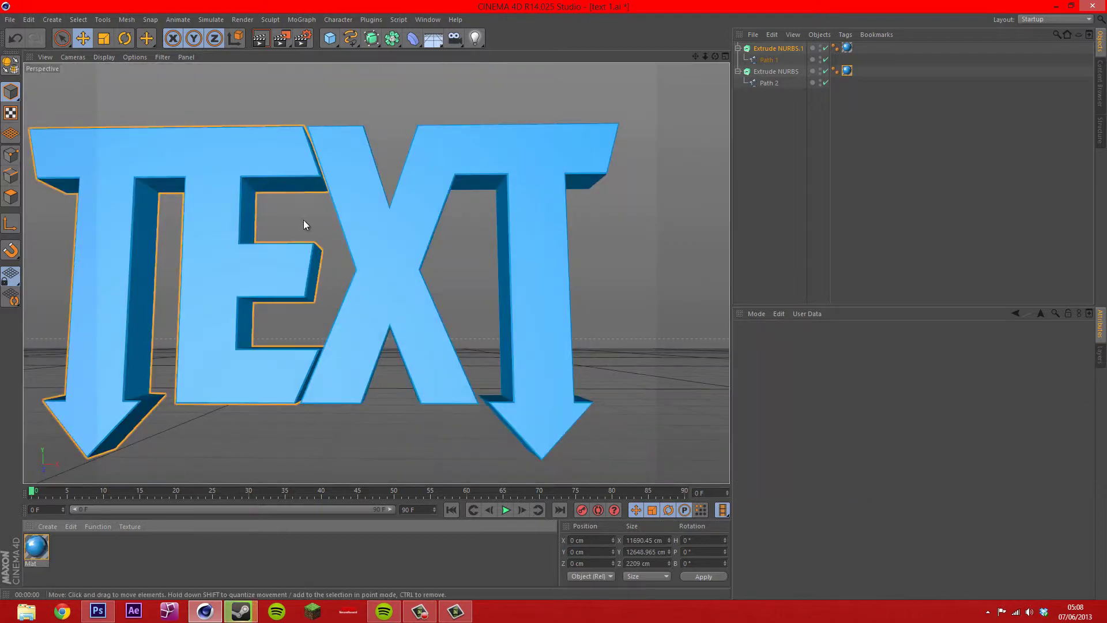
Add a plane primitive to the scene and set its width and height to 4000 cm
drag(716, 57, 552, 301)
drag(715, 57, 554, 300)
drag(714, 55, 553, 300)
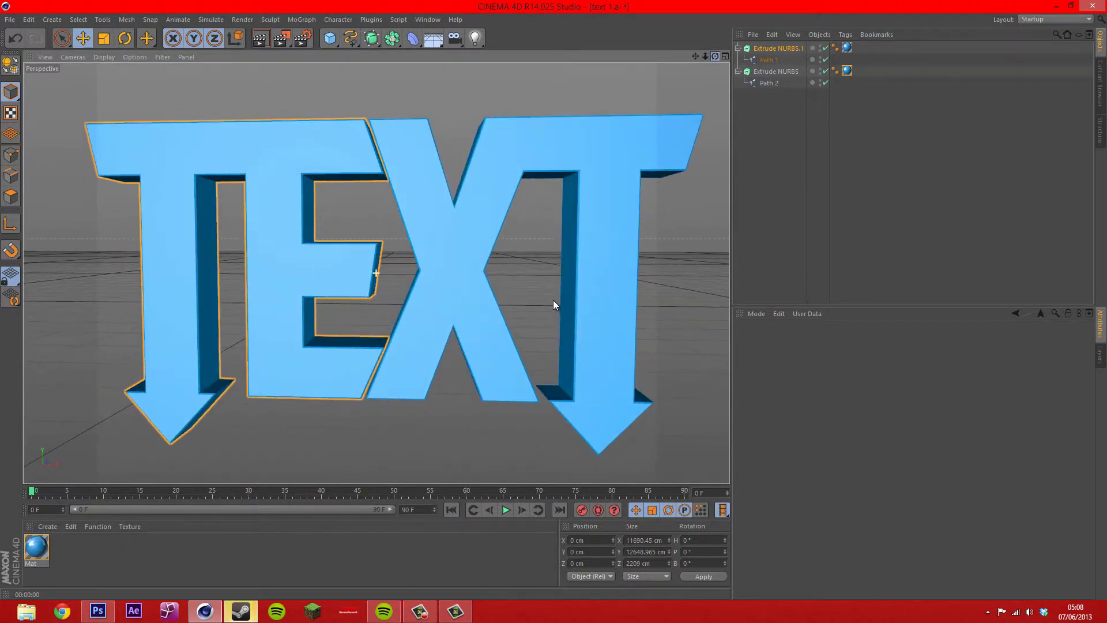
drag(704, 56, 552, 300)
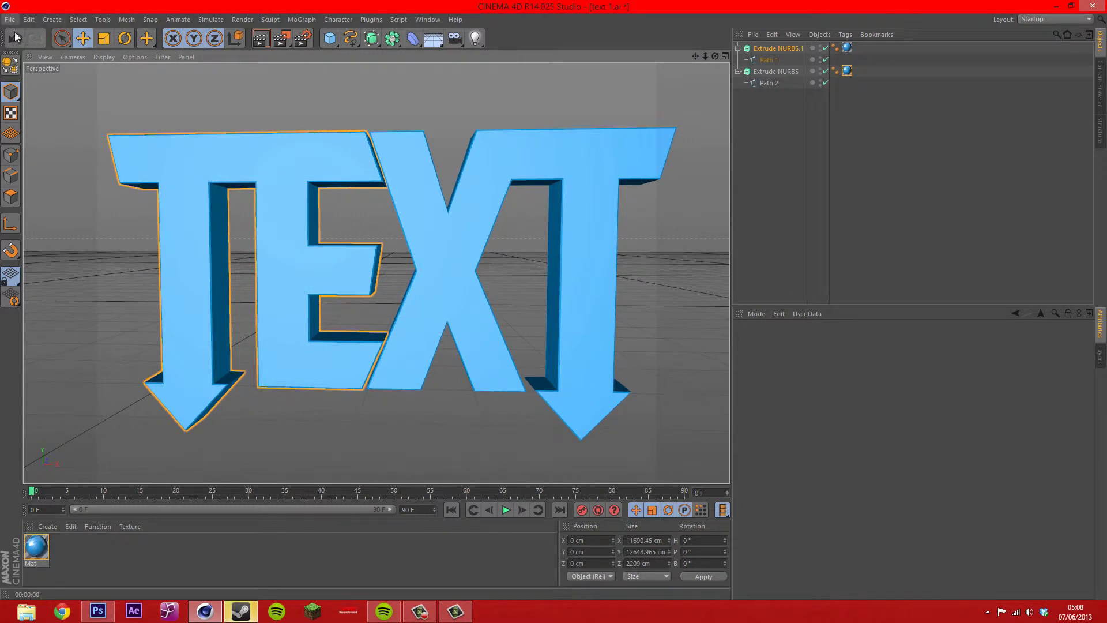
click(335, 40)
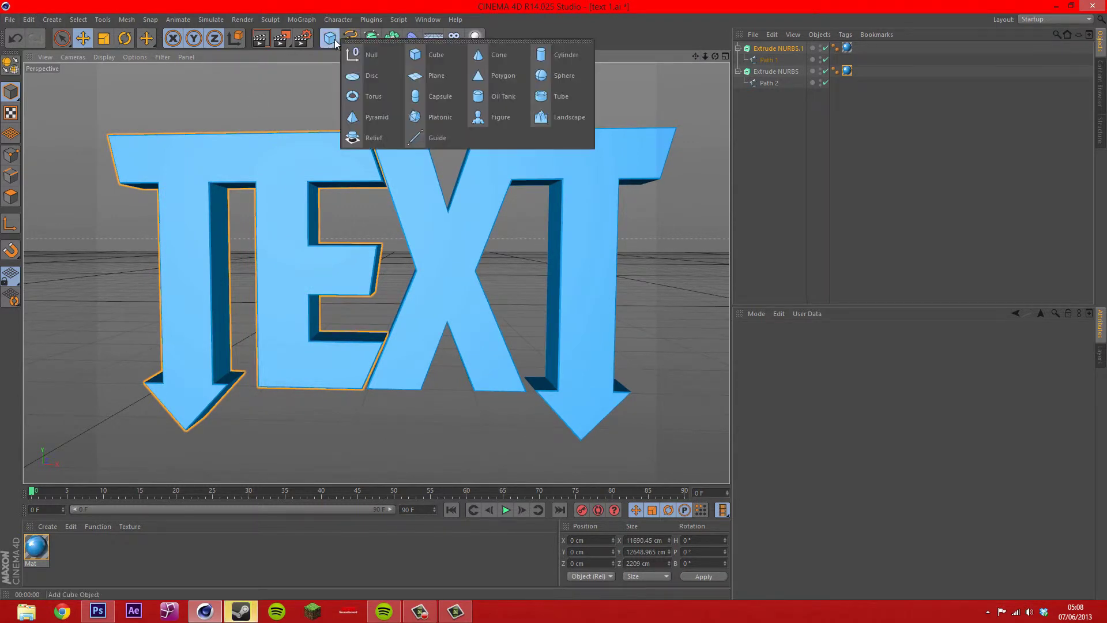
click(437, 75)
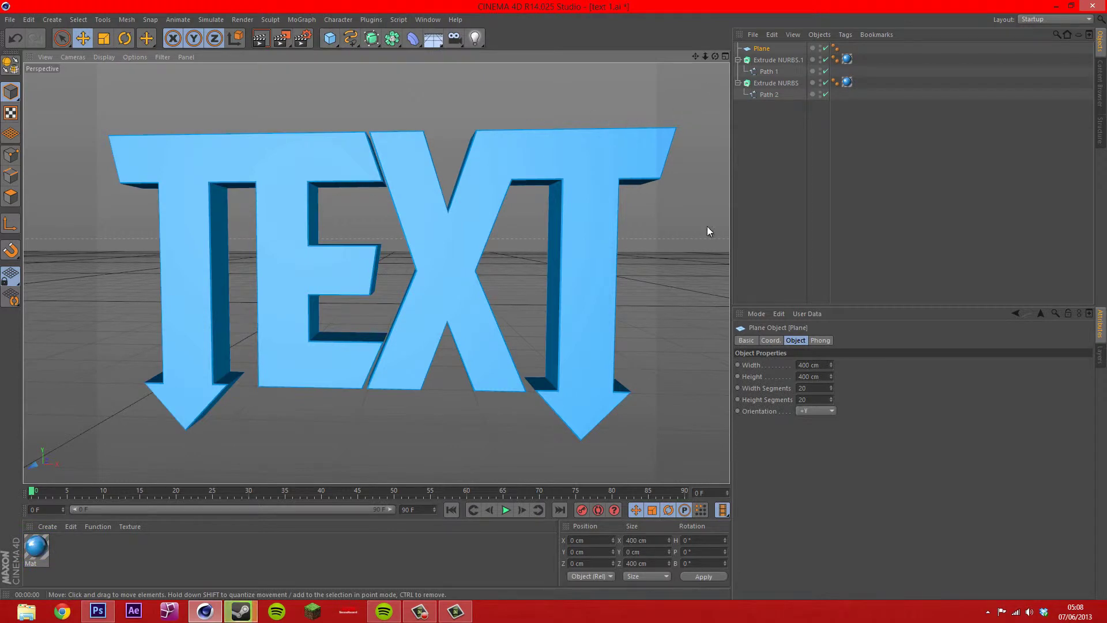
click(810, 365)
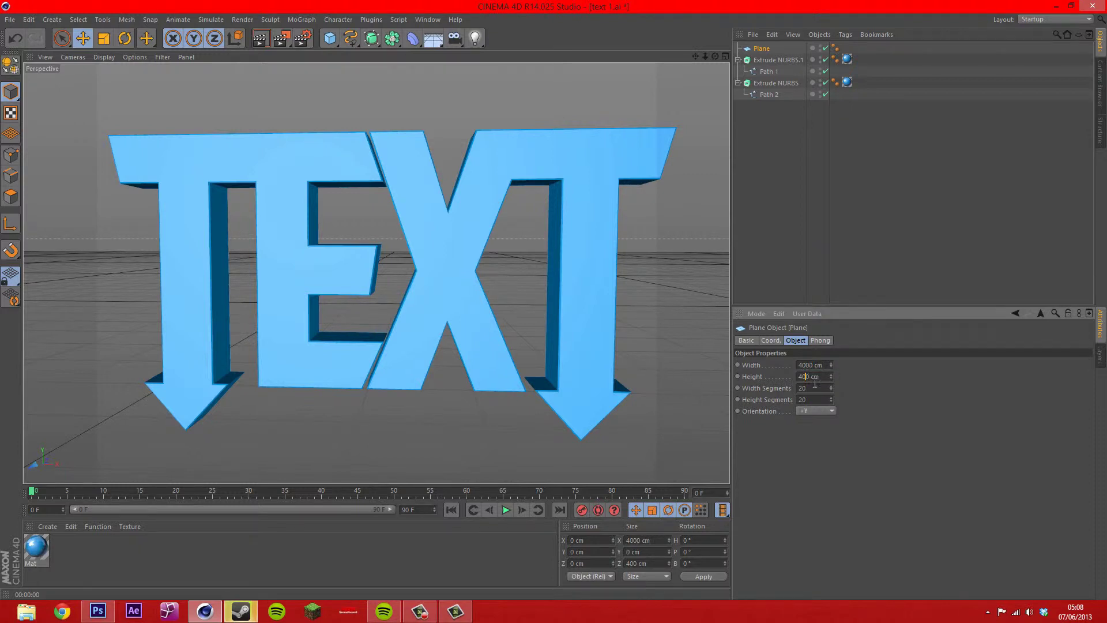
text(0)
key(Return)
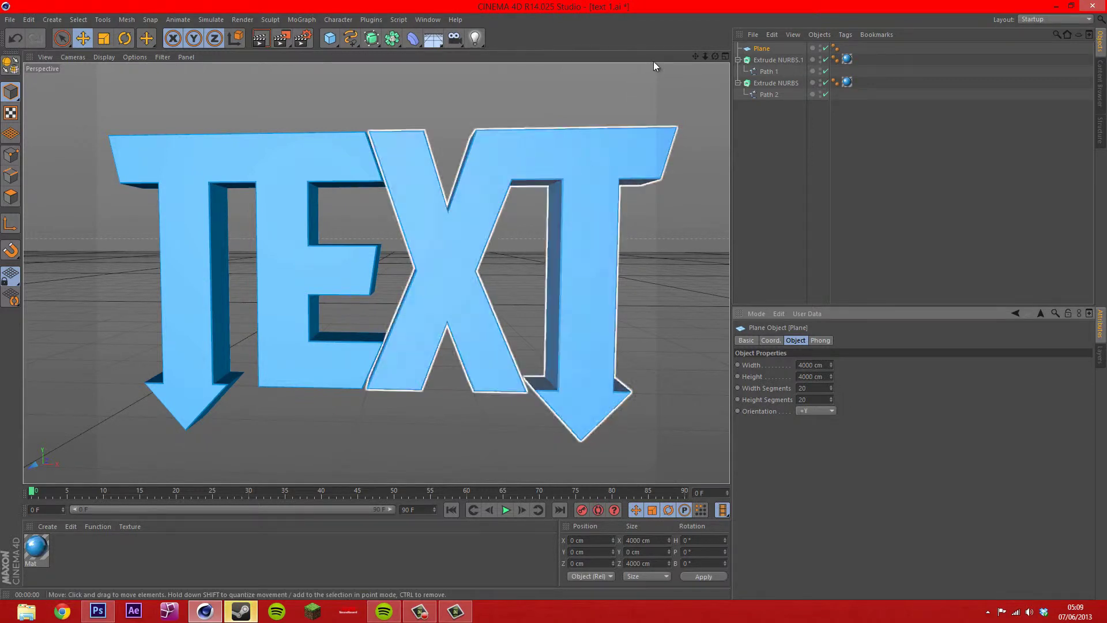
Enlarge the plane by setting its width and height to 8000 cm
drag(696, 57, 820, 357)
click(803, 365)
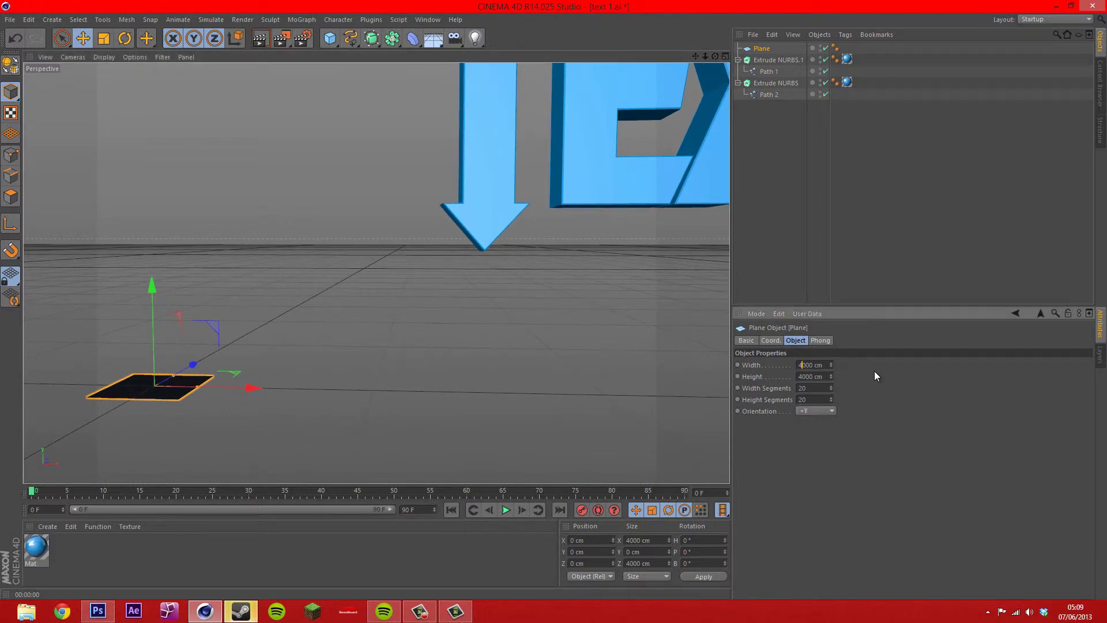
text(8)
key(Return)
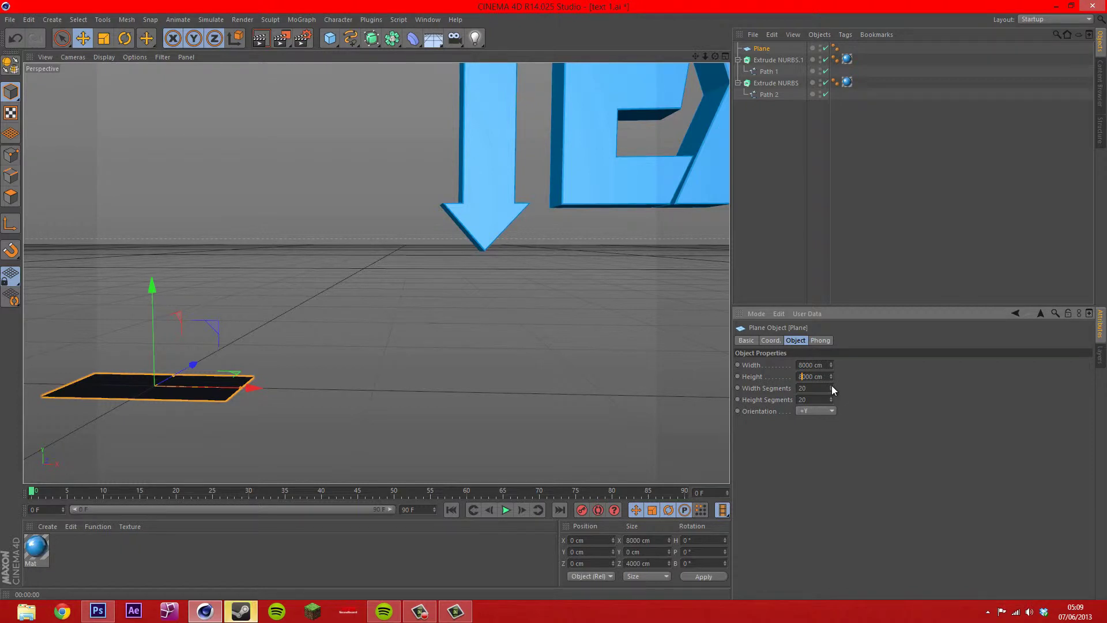
text(8)
key(Return)
Move the plane along X and Z to sit below the text at about X 23690 cm, Z -6442 cm
drag(249, 389, 307, 119)
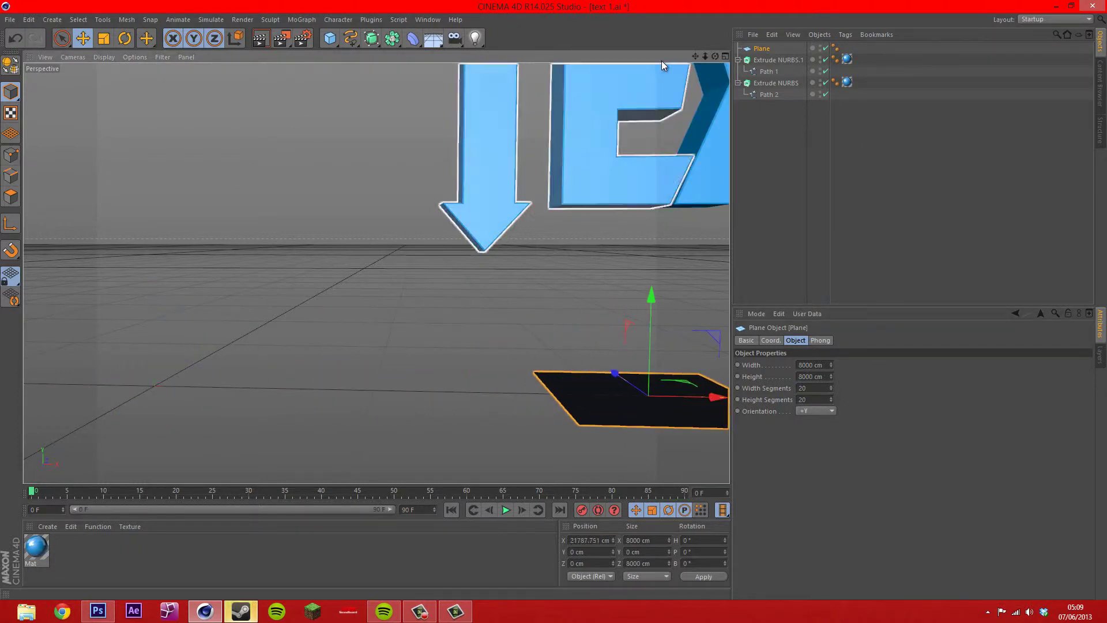
drag(693, 55, 598, 206)
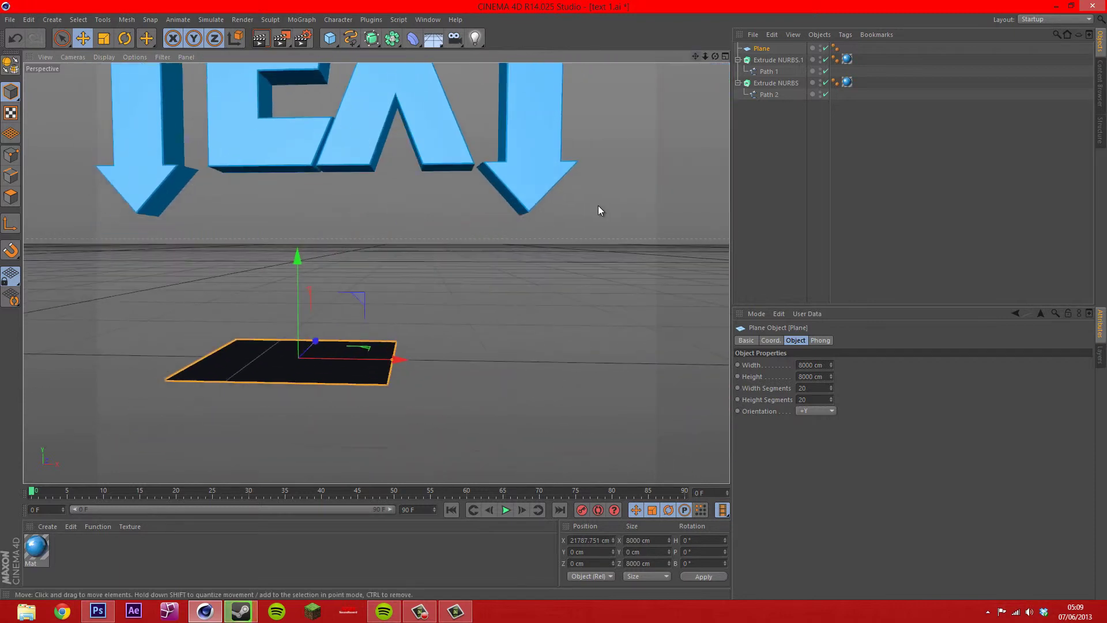
drag(404, 355, 452, 344)
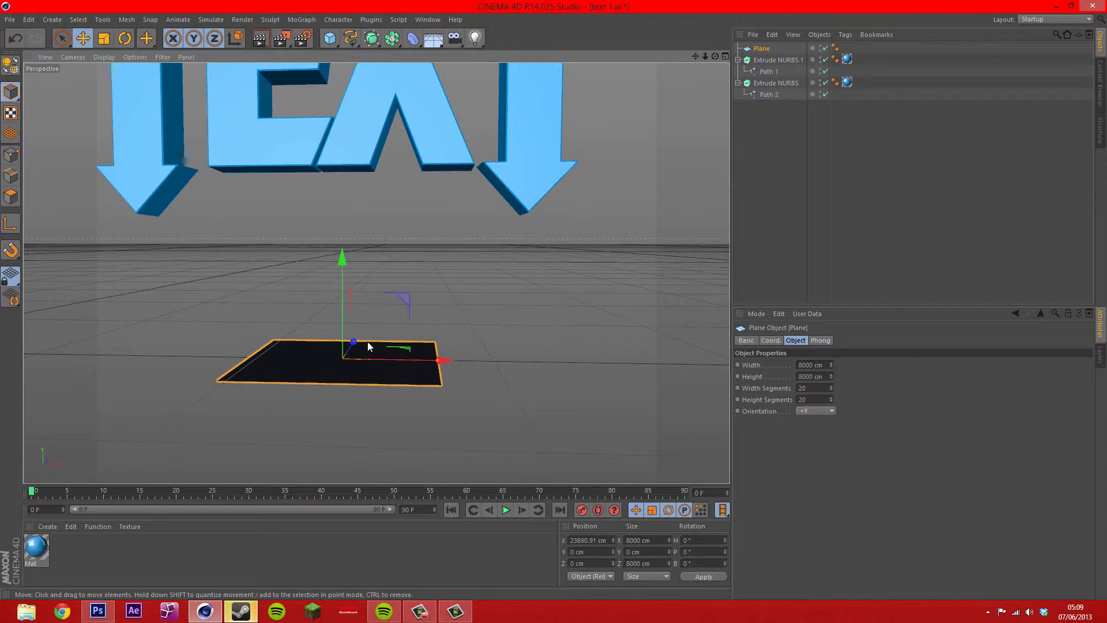
drag(354, 341, 555, 299)
Duplicate the plane twice and place one copy on each side of it, at about X 34027 cm and X 13348 cm
key(ctrl+c)
key(ctrl+v)
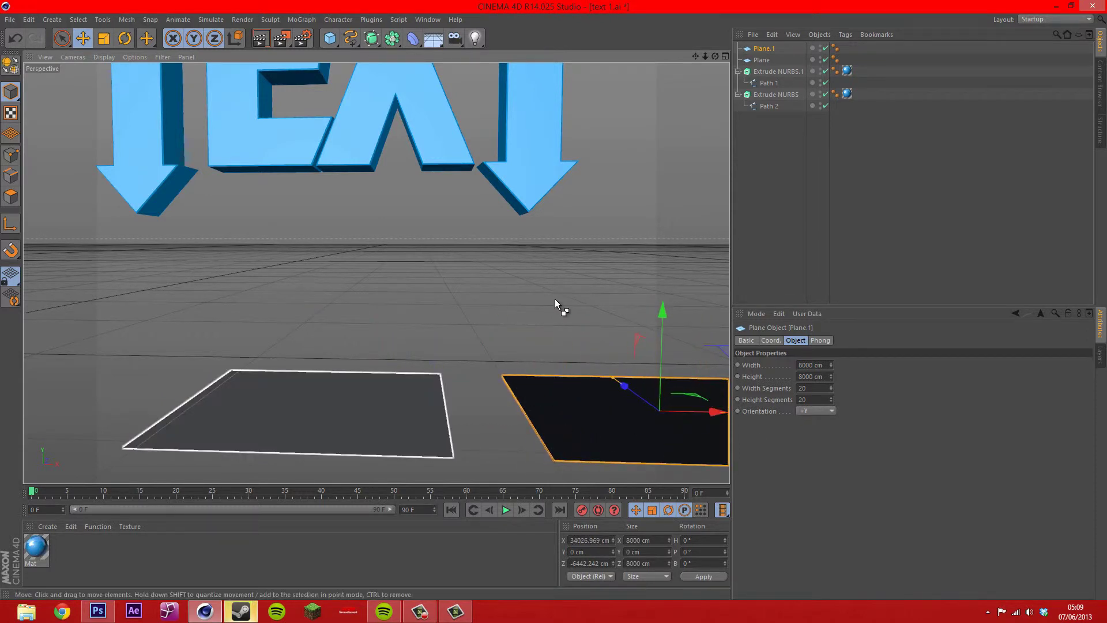
key(ctrl+c)
key(ctrl+v)
drag(714, 412, 554, 300)
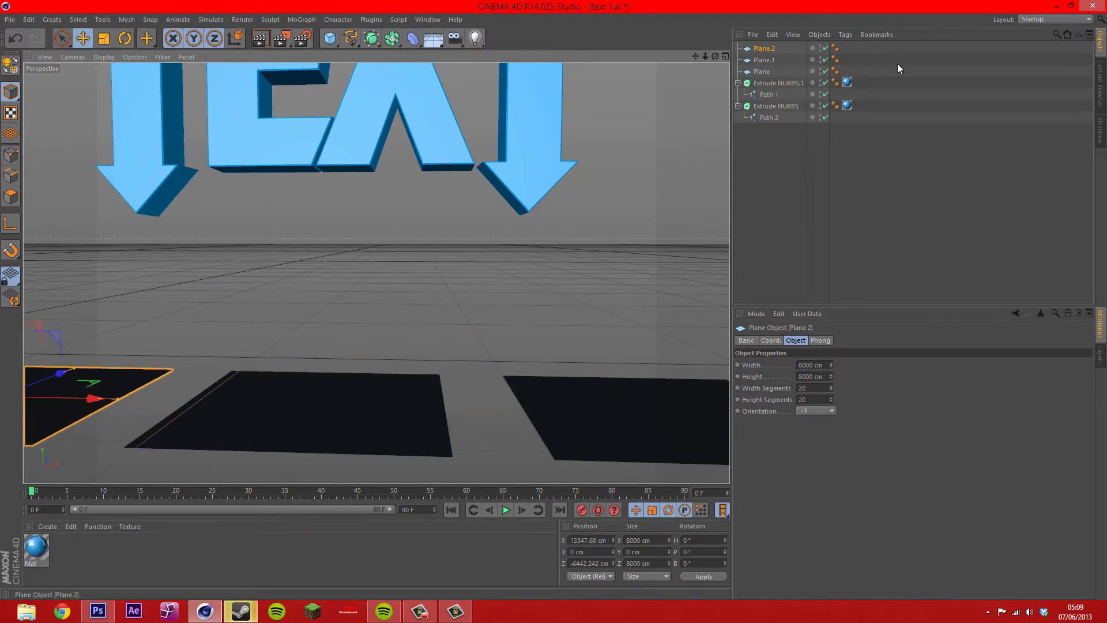
Select all three planes and move them back together along Z to about -1266 cm
click(774, 71)
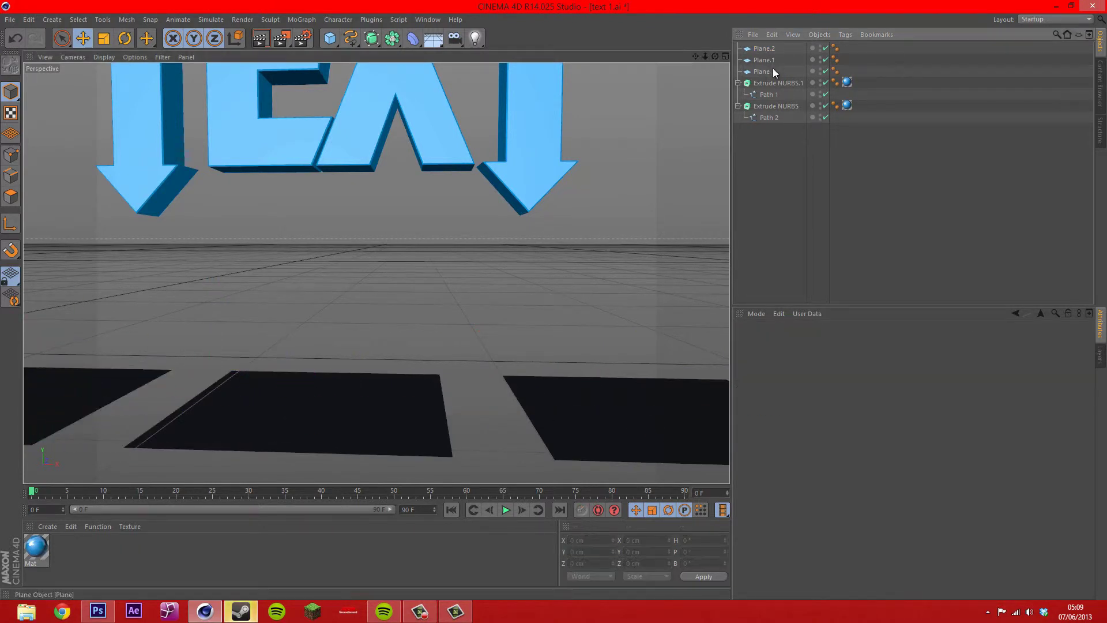
click(766, 70)
shift+click(773, 49)
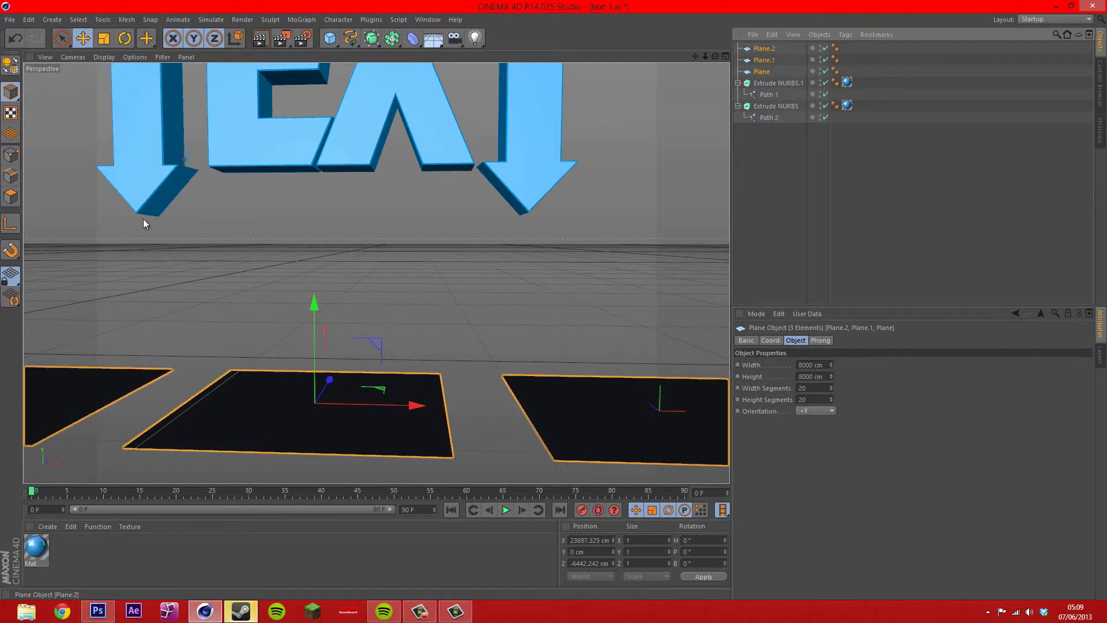
drag(328, 382, 507, 359)
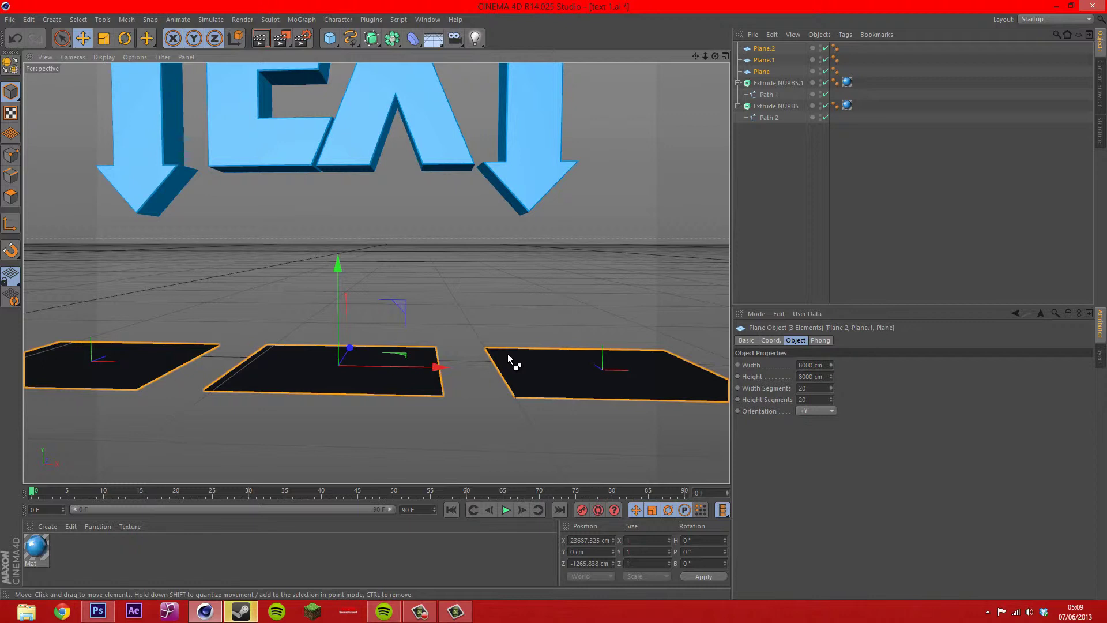
Duplicate the row of three planes and raise the copies above the text to about Y 23383 cm
key(ctrl+c)
key(ctrl+v)
drag(335, 279, 628, 305)
drag(705, 56, 549, 302)
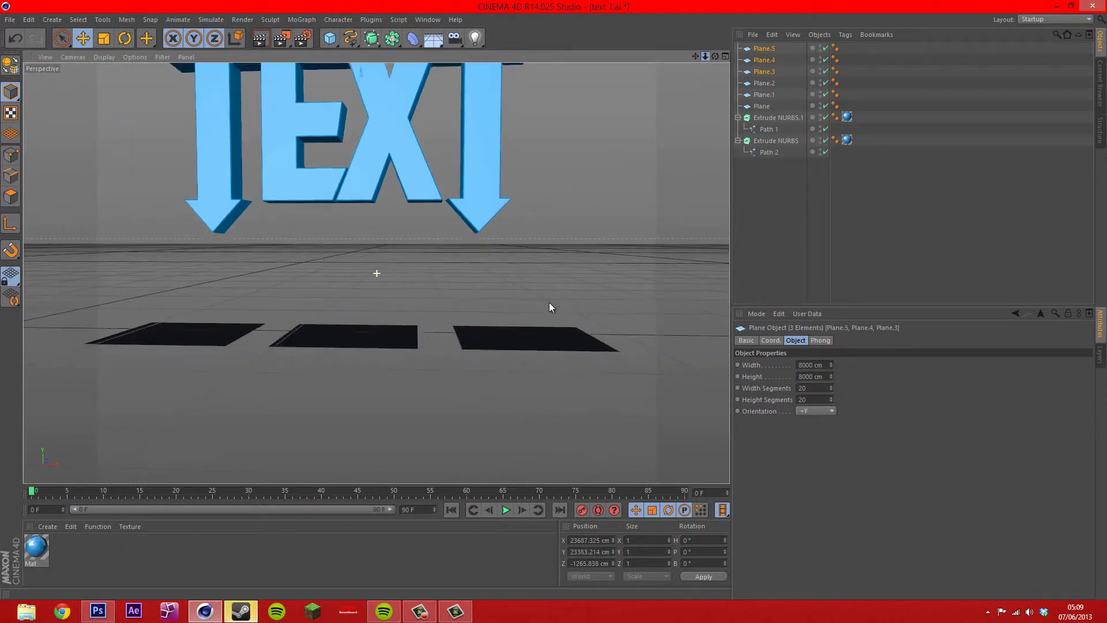
scroll(550, 304, down, 4)
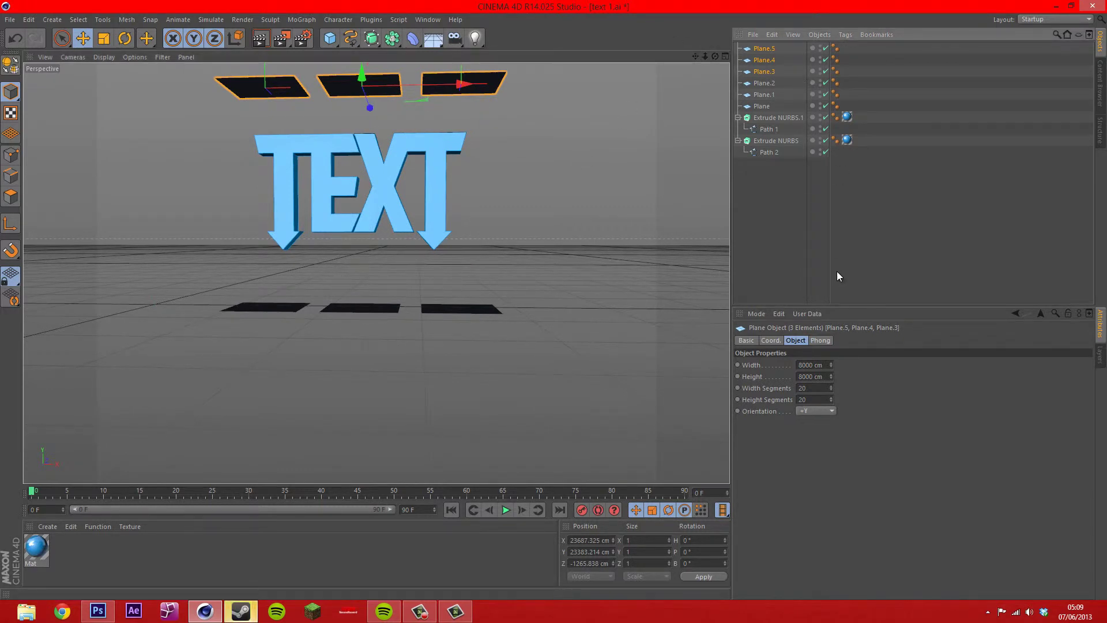
Paste another row of three planes, move it in front of the text to about Z -20044 cm, and tilt its pitch about 24°
key(ctrl+v)
drag(369, 106, 553, 300)
key(r)
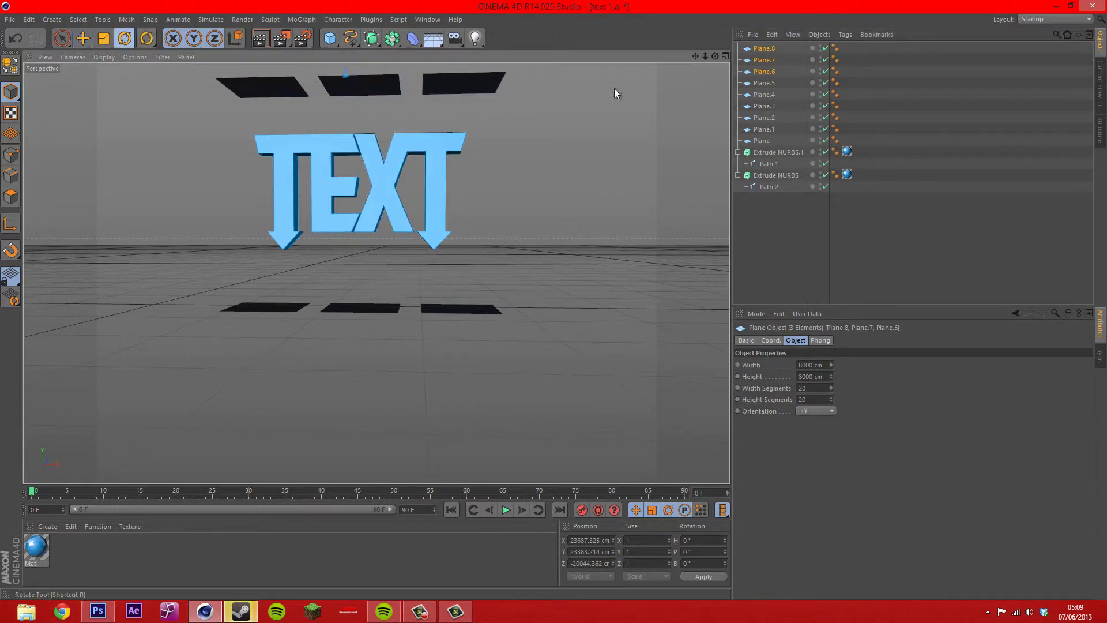
key(h)
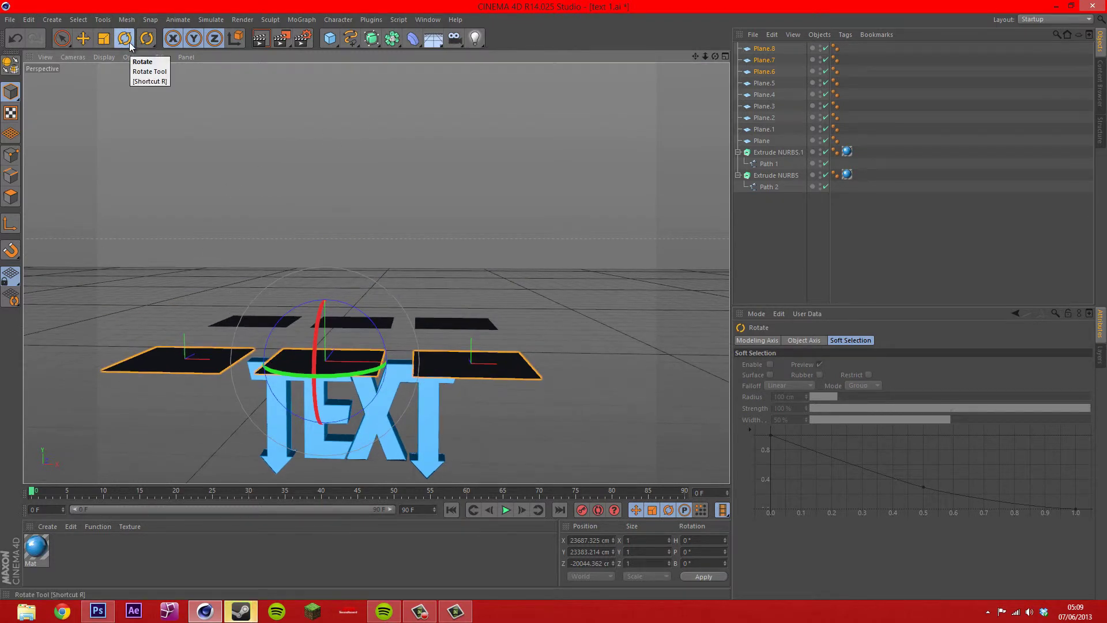
drag(315, 333, 326, 374)
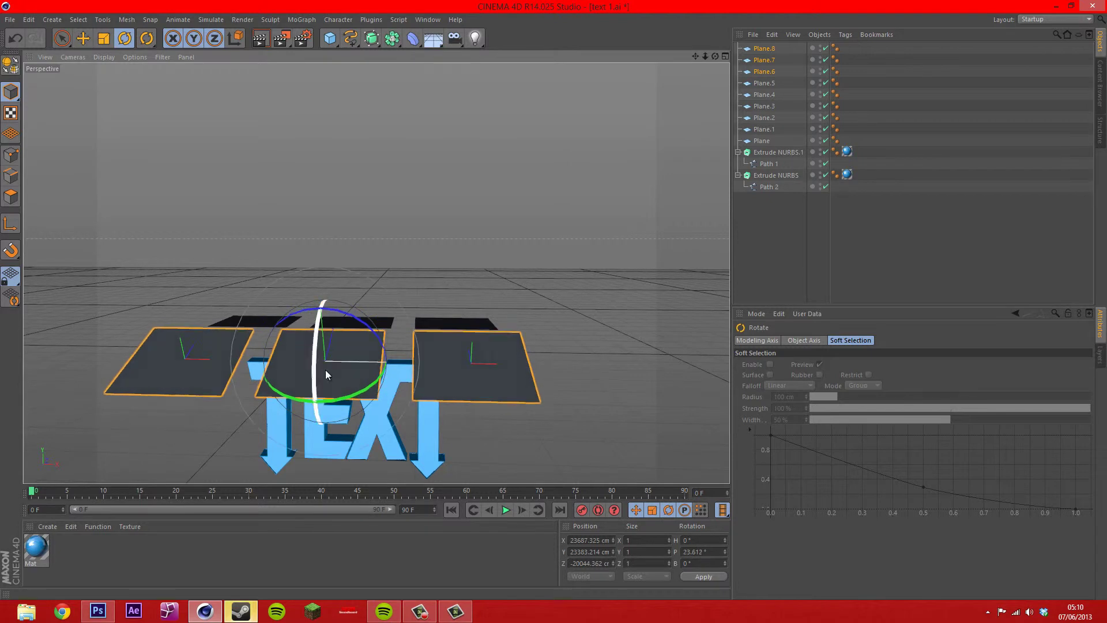
Select all nine planes and create a new material with the white Luminance channel enabled
click(770, 139)
shift+click(767, 50)
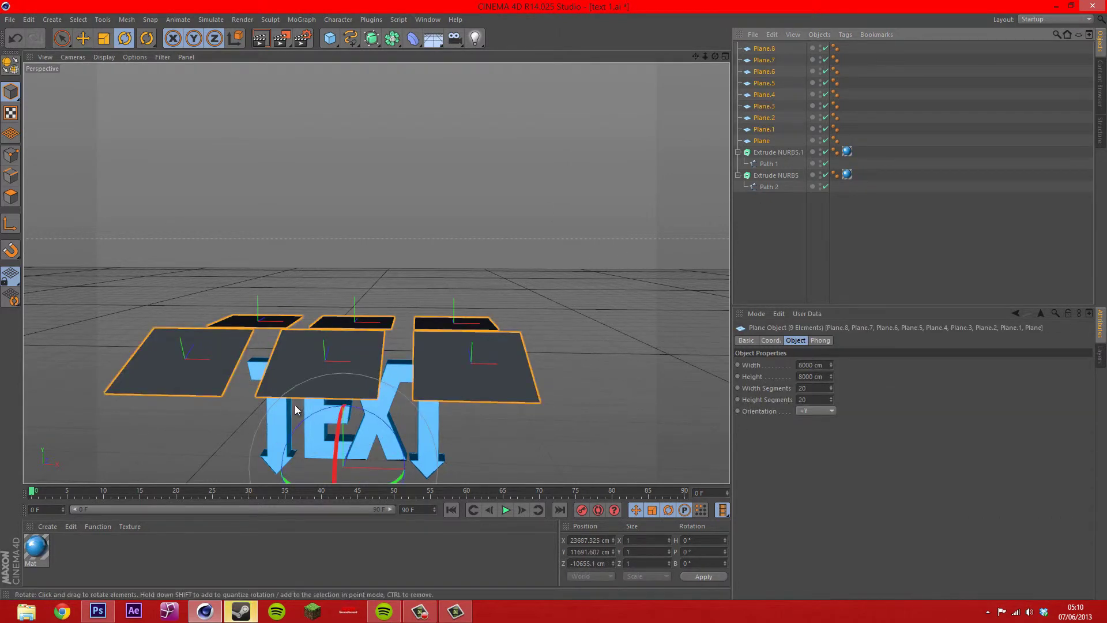
double_click(163, 539)
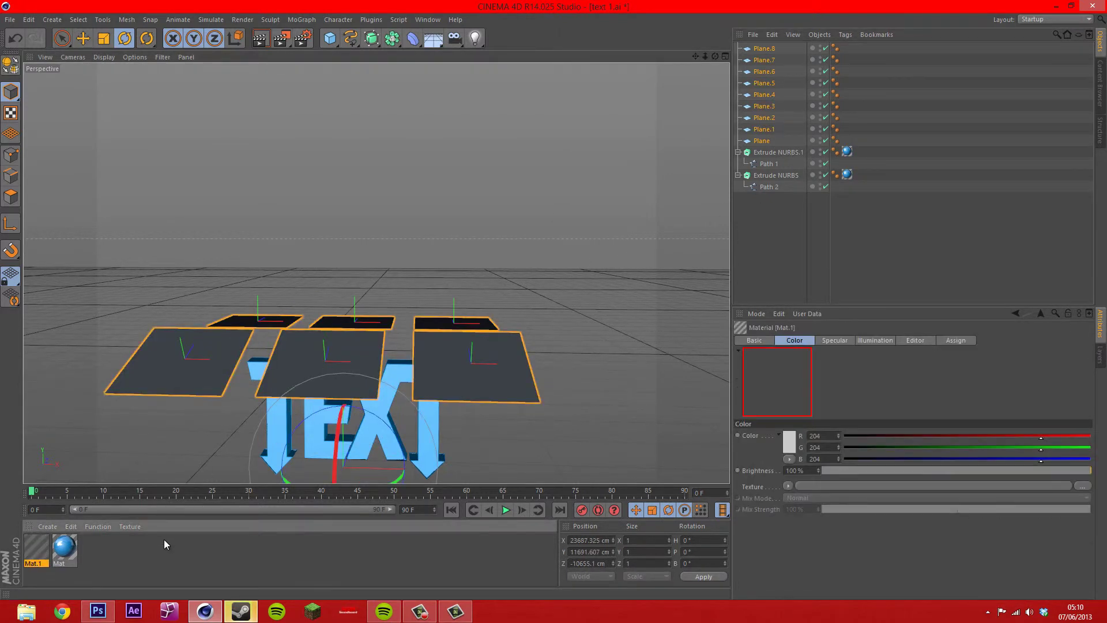
double_click(36, 543)
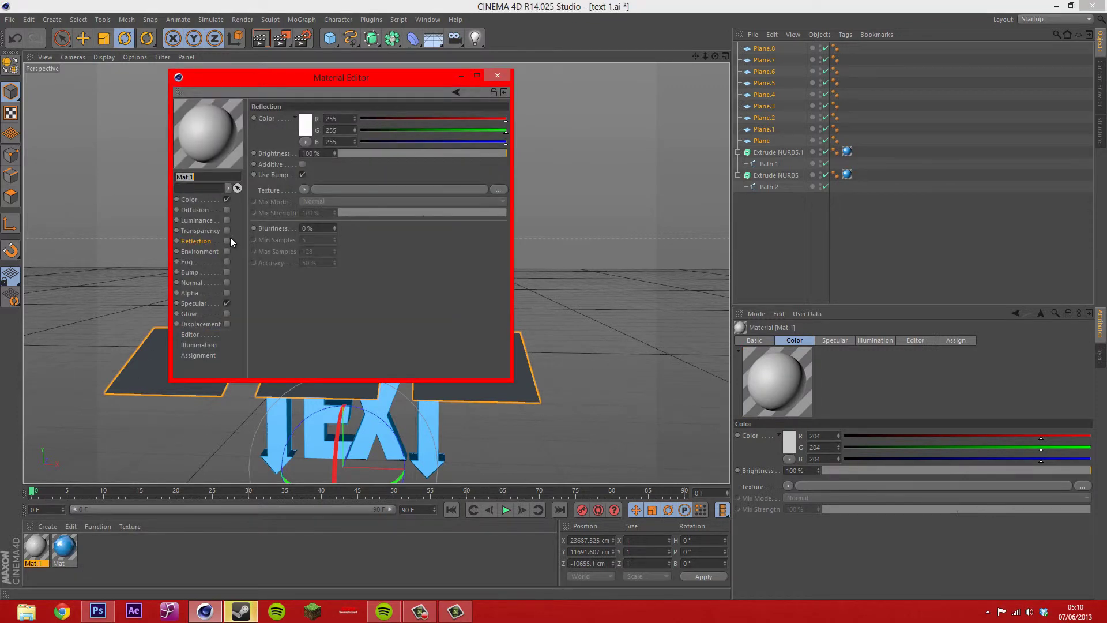
click(227, 220)
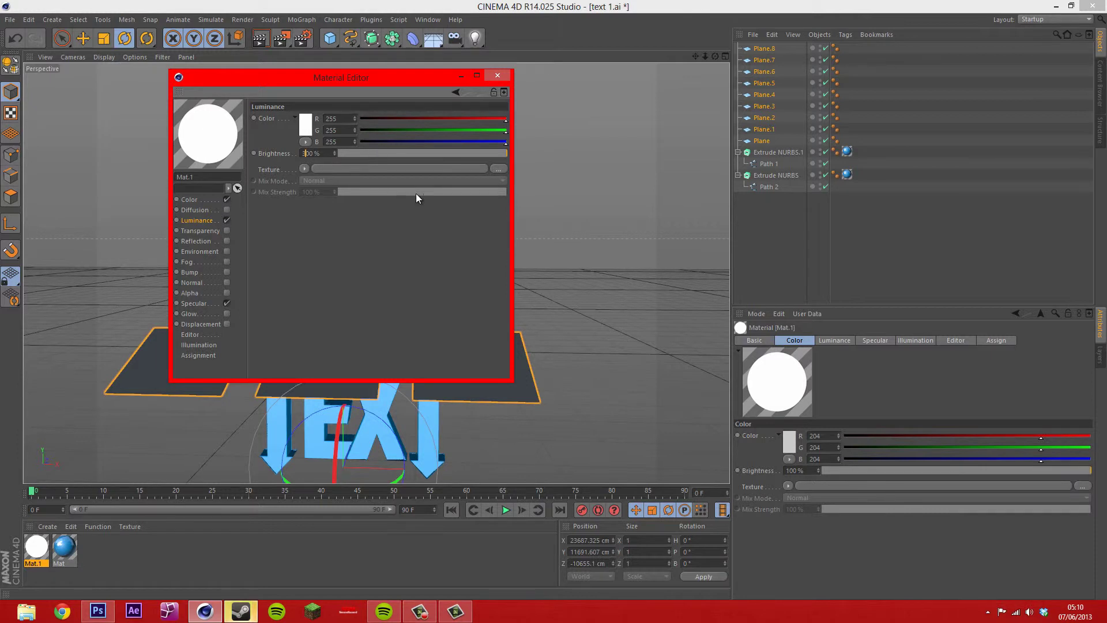
key(Return)
click(498, 76)
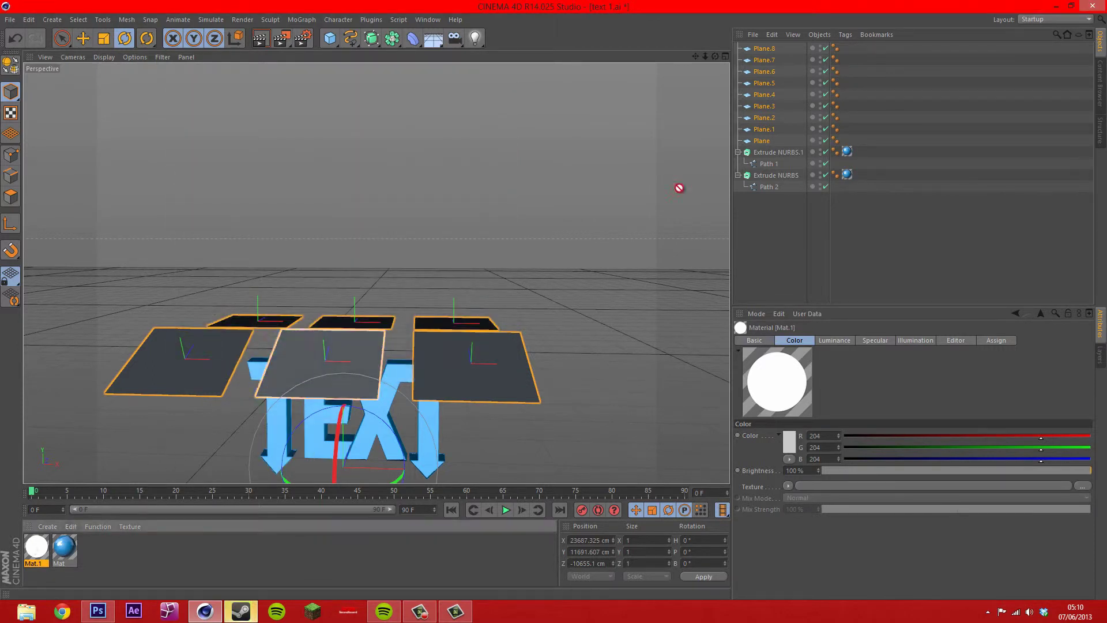
Apply the white luminous material Mat.1 to all nine planes
drag(796, 71, 774, 81)
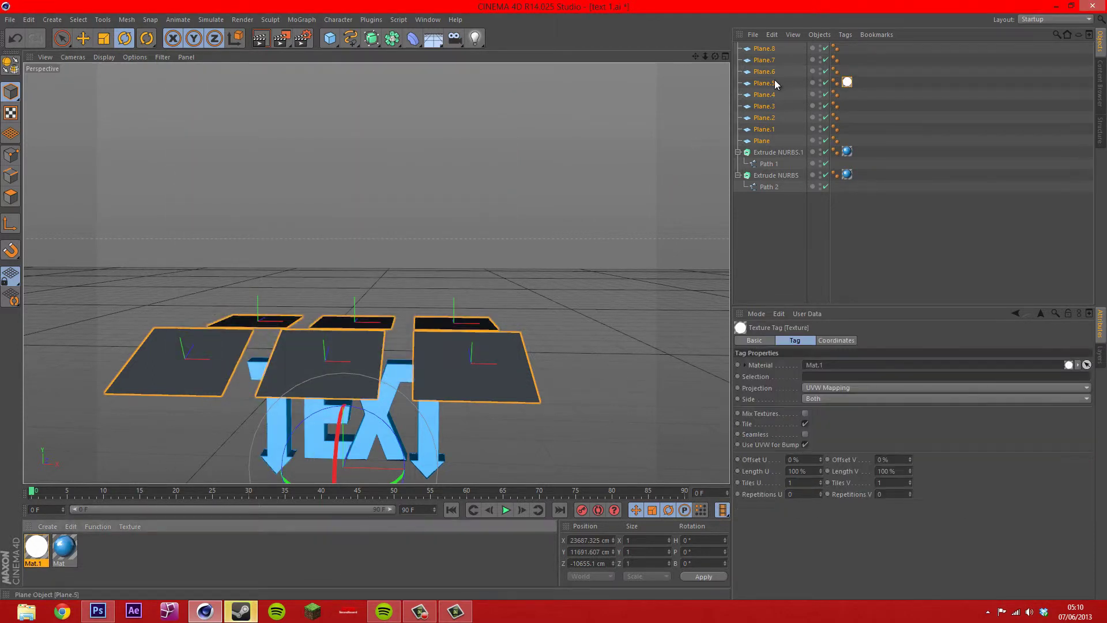
drag(849, 83, 849, 48)
click(869, 72)
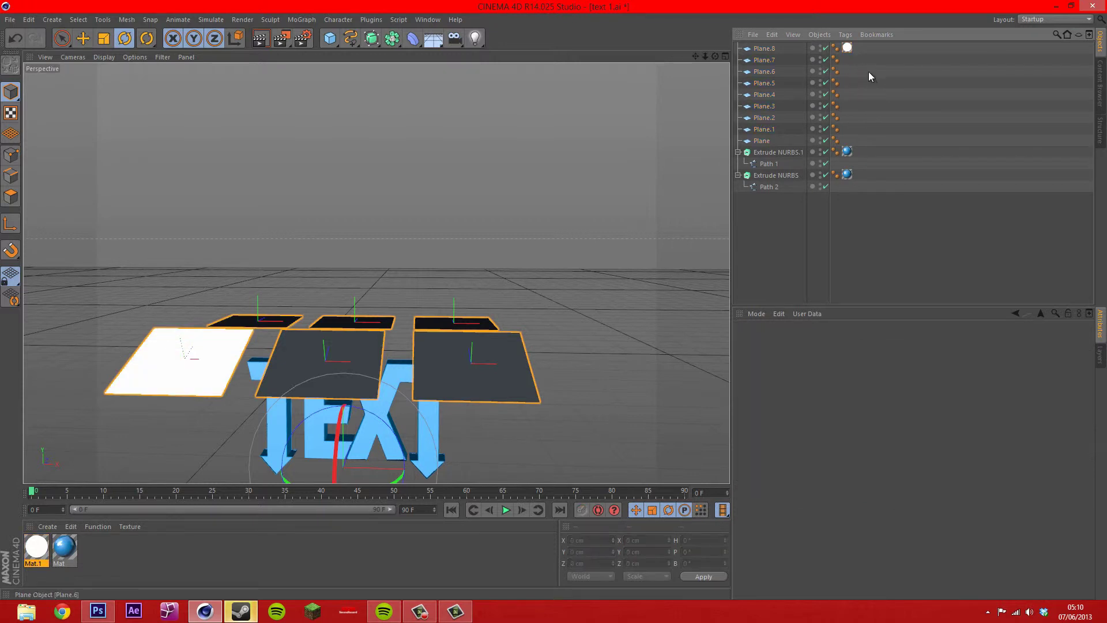
drag(847, 48, 849, 71)
drag(848, 71, 849, 133)
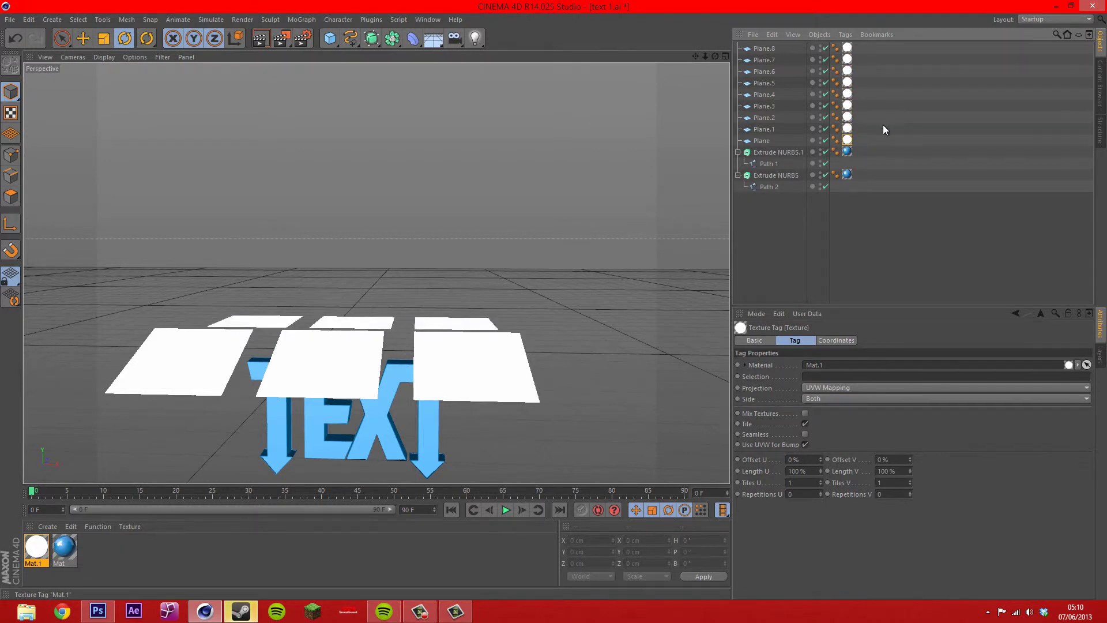
Frame the front of the TEXT lettering and render a preview of the view
drag(697, 57, 553, 299)
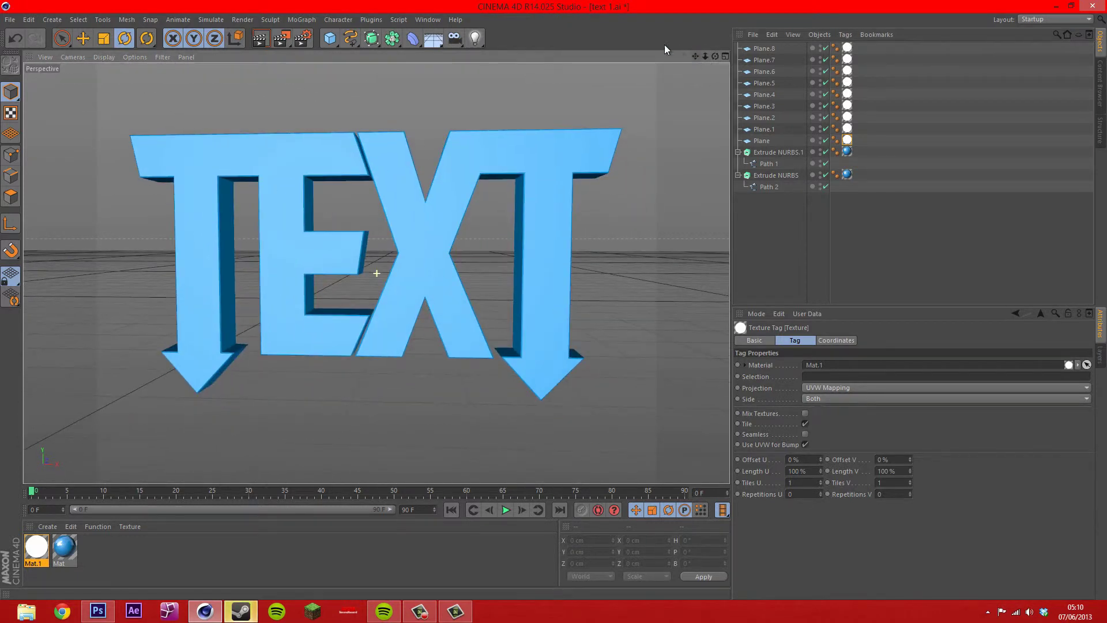
click(271, 39)
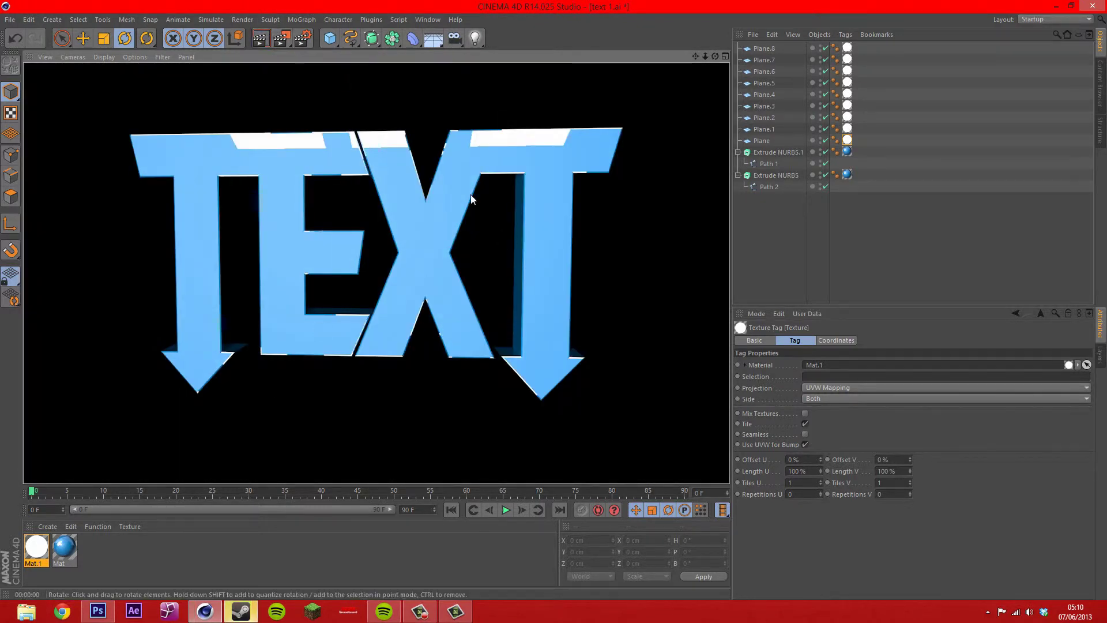
click(440, 400)
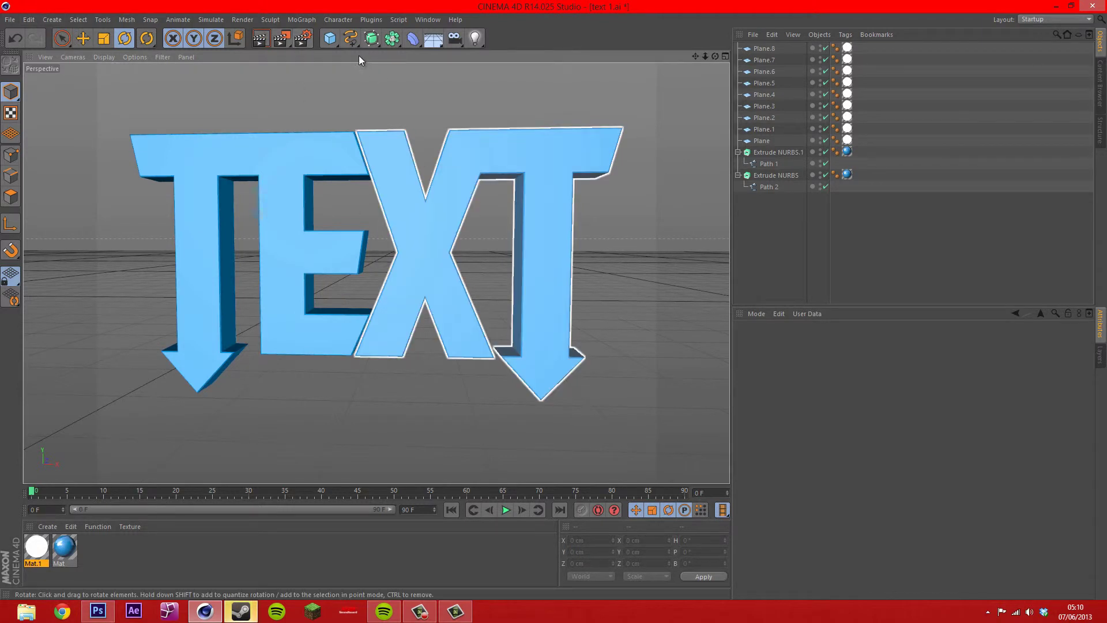
Add the Ambient Occlusion and Global Illumination effects to the render settings
click(303, 39)
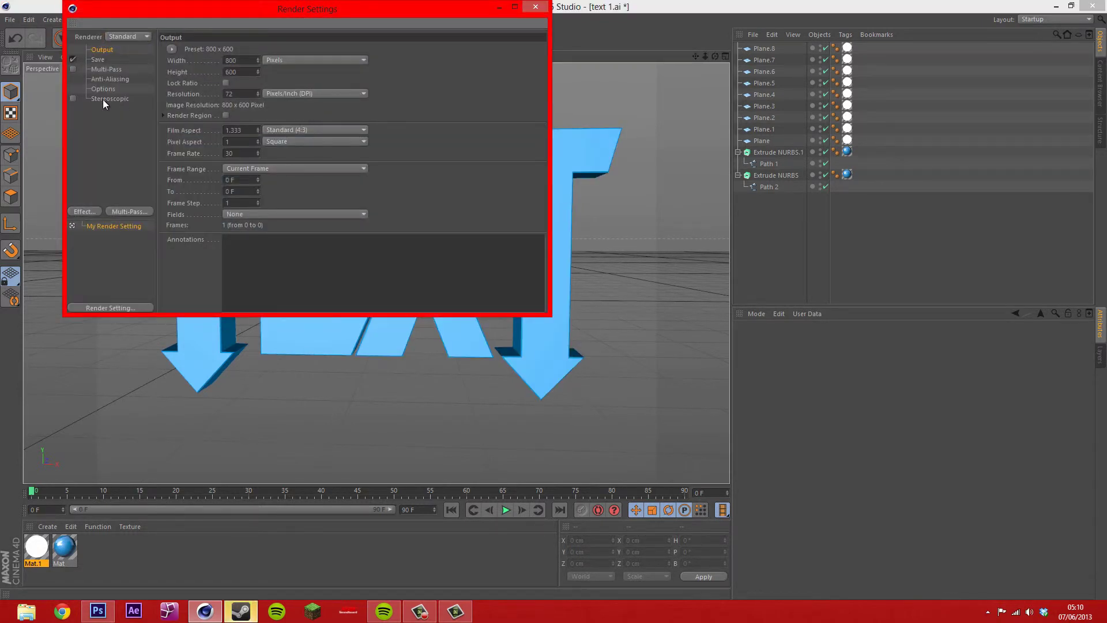
click(86, 212)
click(148, 281)
click(82, 212)
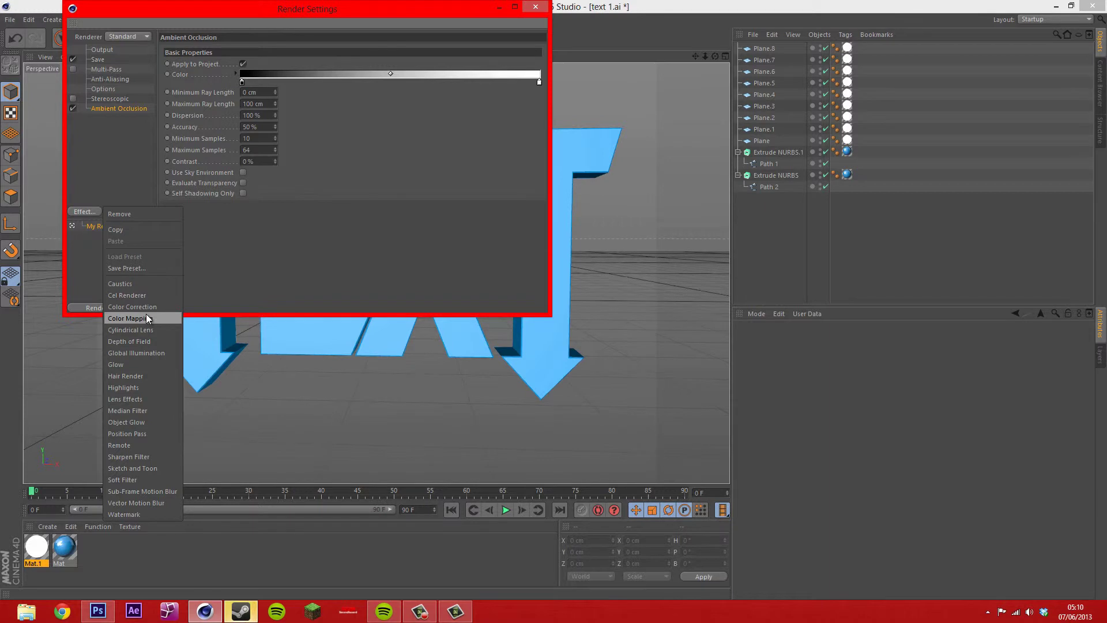
click(131, 353)
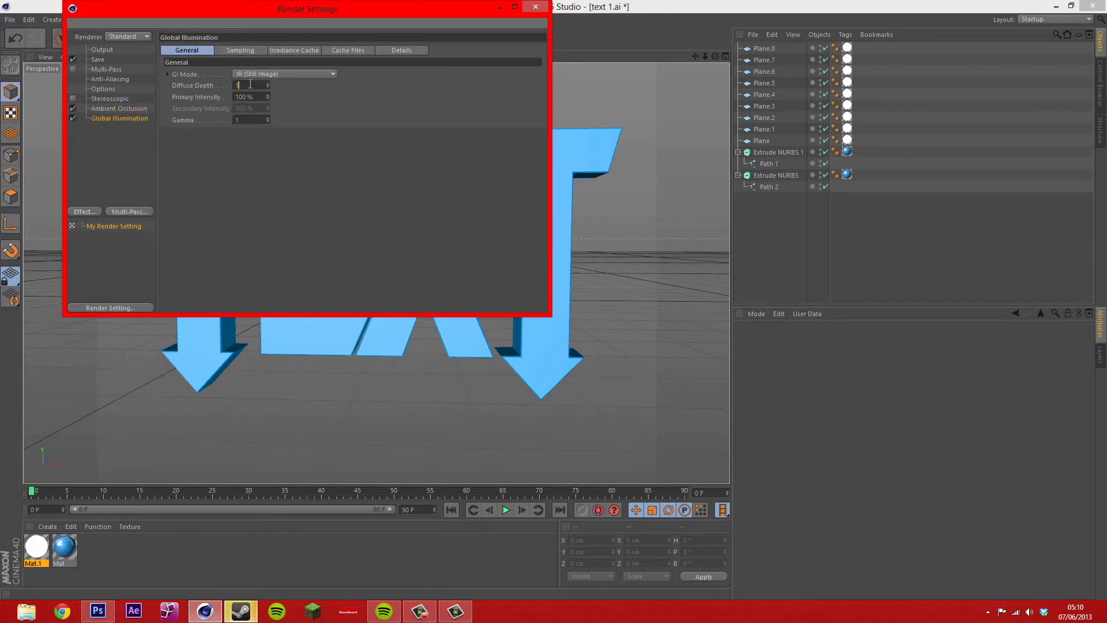
Set the Global Illumination Diffuse Depth to 2 and Gamma to 1.8
text(2)
key(Return)
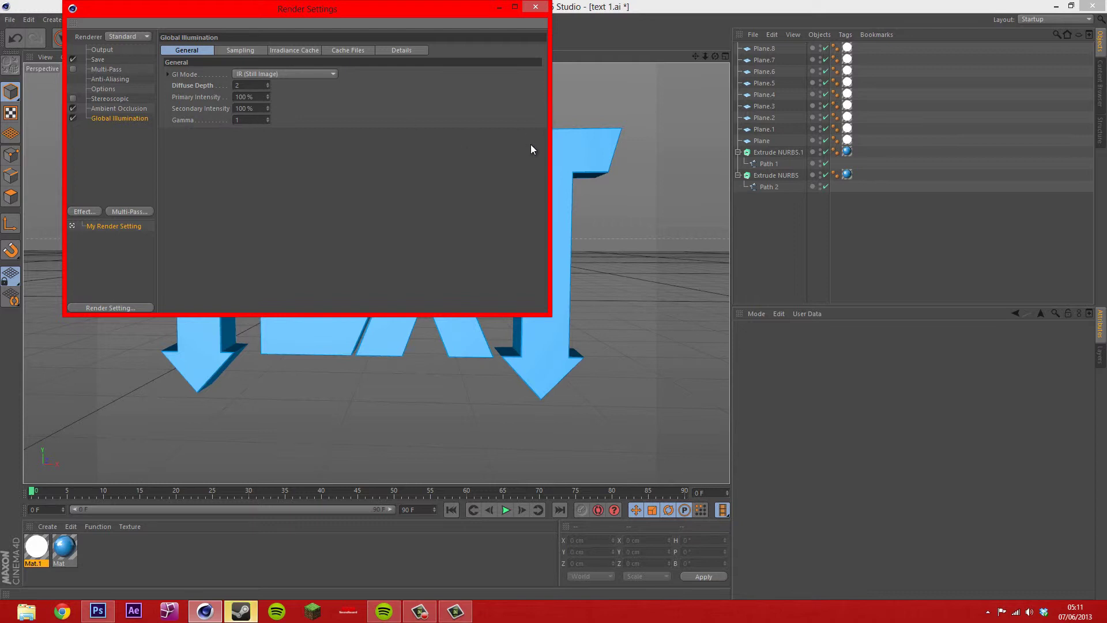
click(266, 117)
text(1.8)
Examine the Global Illumination options for Sampling, Irradiance Cache and Cache Files
click(224, 51)
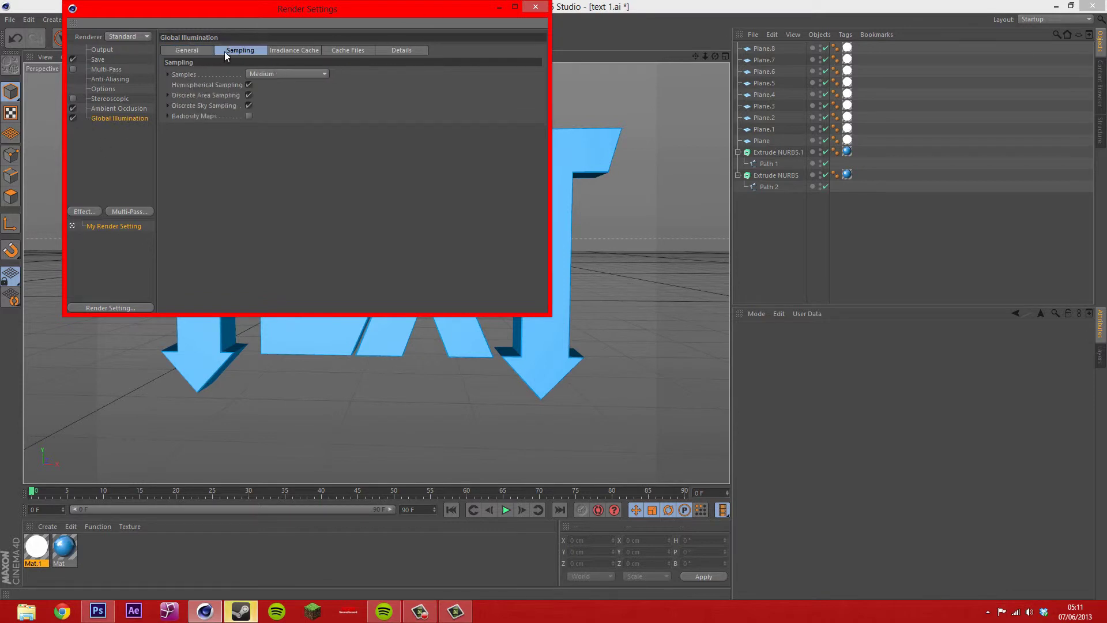
click(257, 74)
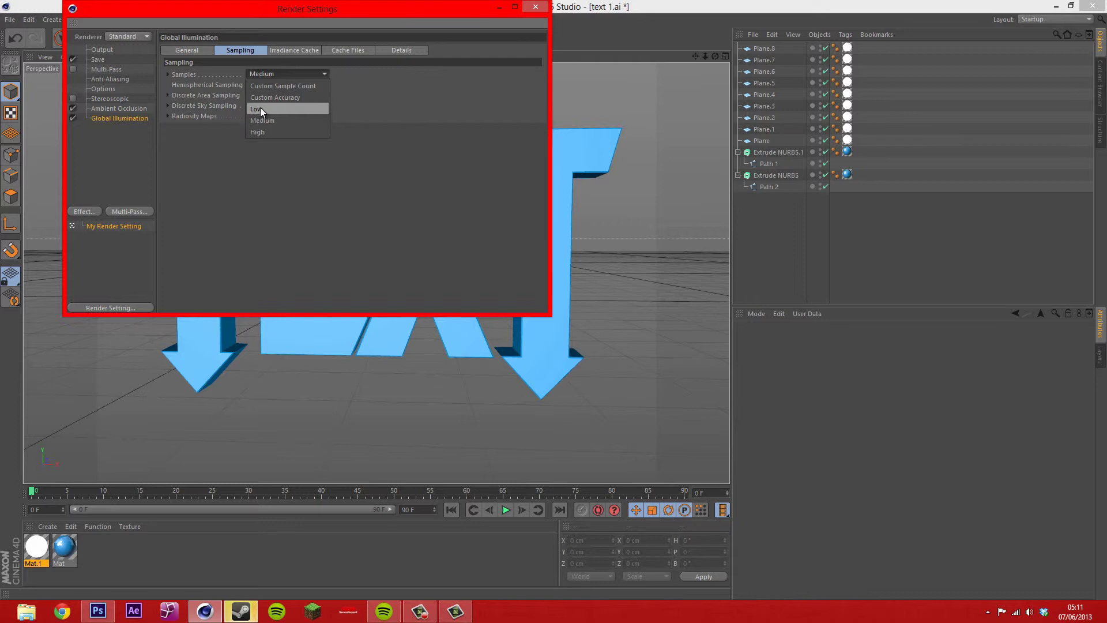
click(277, 204)
click(294, 51)
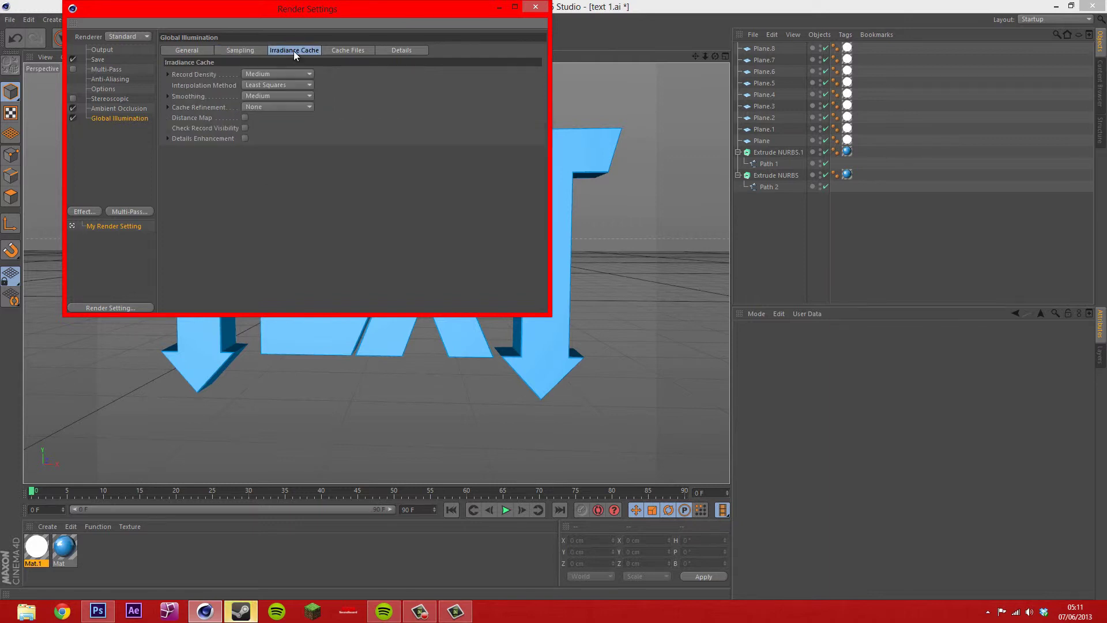
click(295, 74)
click(498, 137)
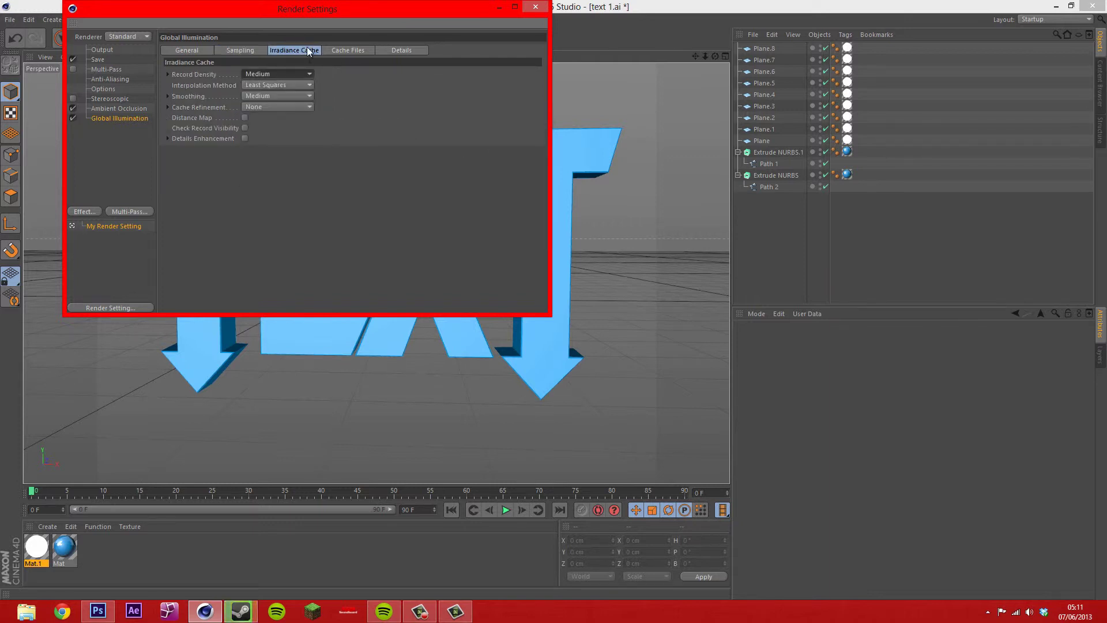
click(275, 92)
click(275, 92)
click(275, 92)
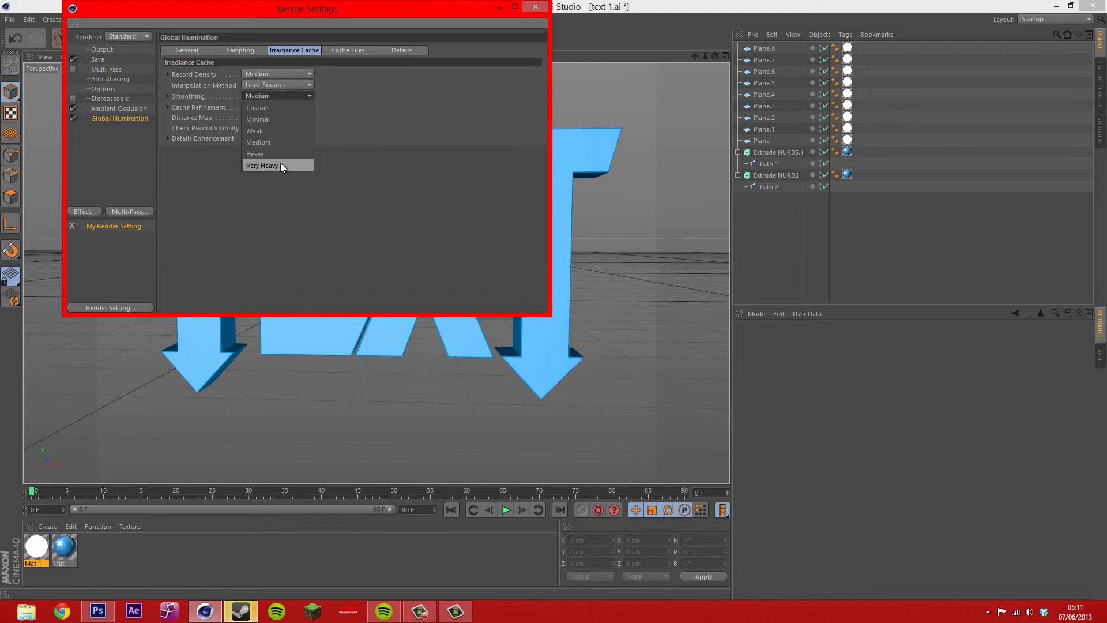
click(362, 141)
click(354, 51)
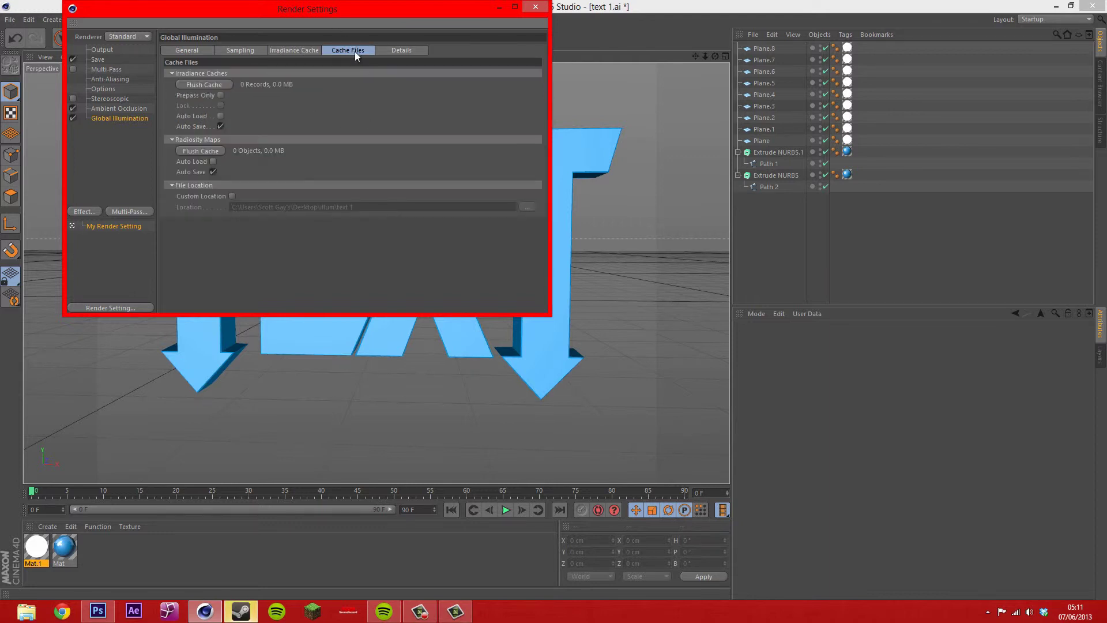
click(250, 50)
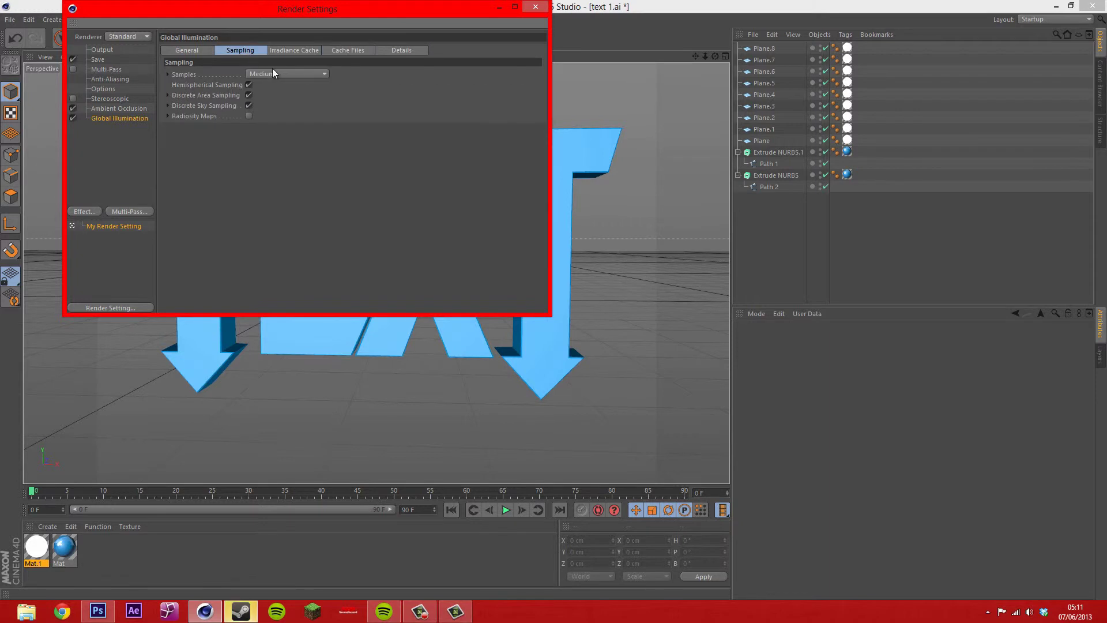
Close the render settings and render a preview of the text with the added effects
click(527, 12)
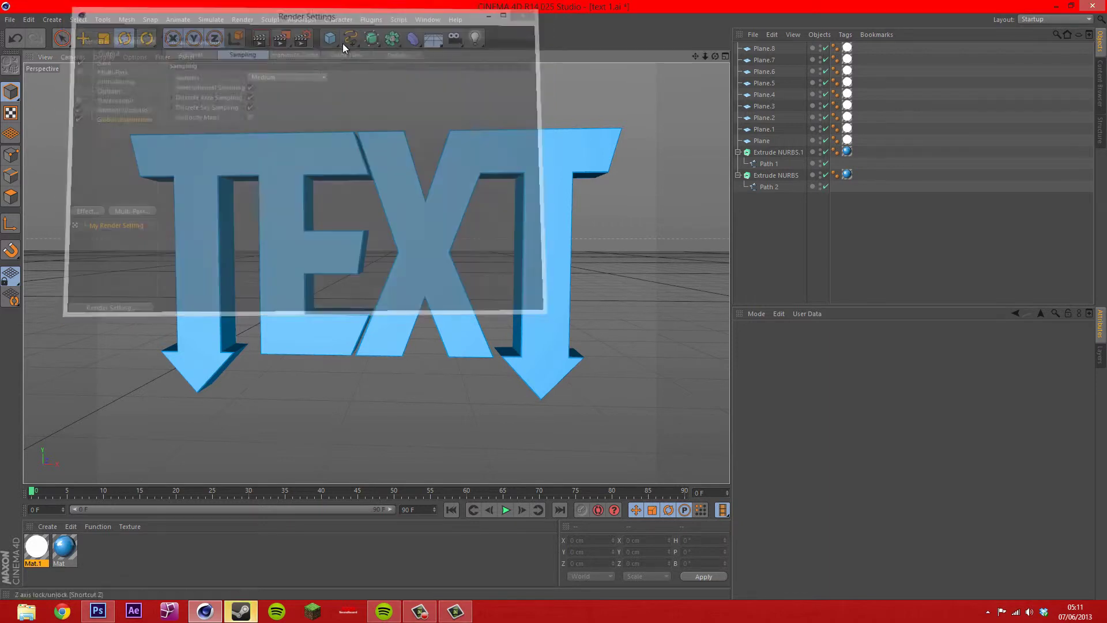
click(263, 39)
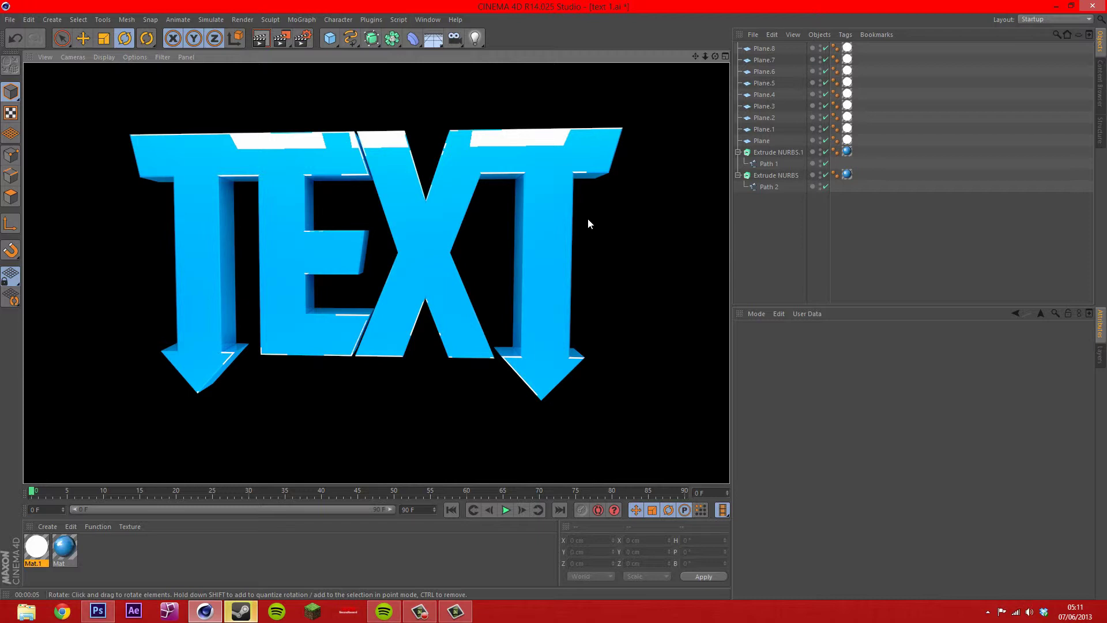
click(693, 168)
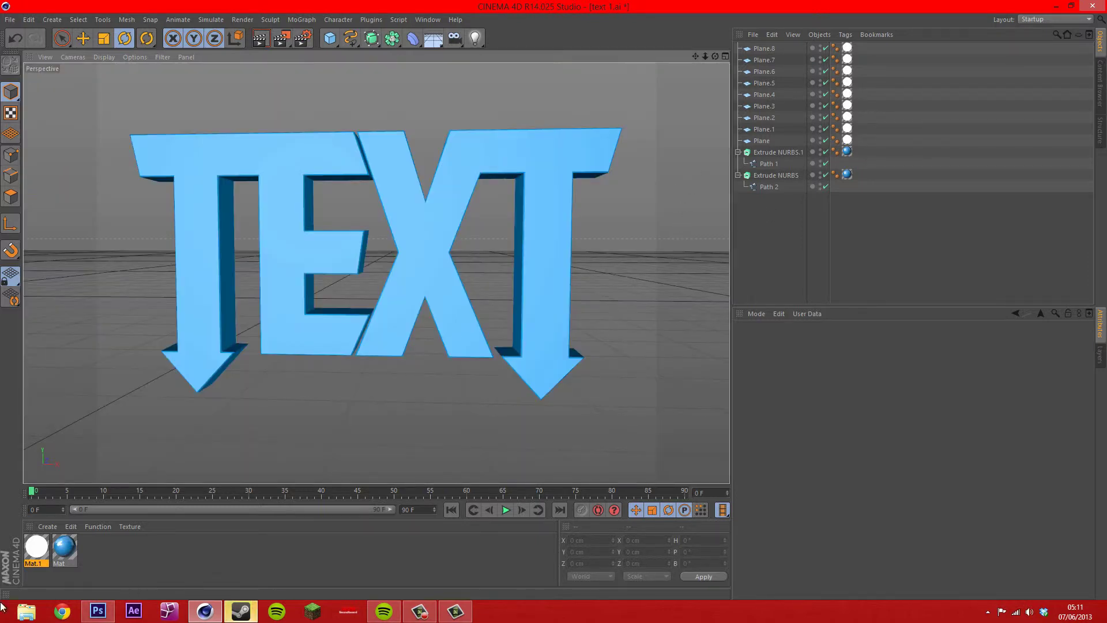
Lower the Luminance brightness of the white plane material Mat.1 and render a preview of the result
double_click(68, 548)
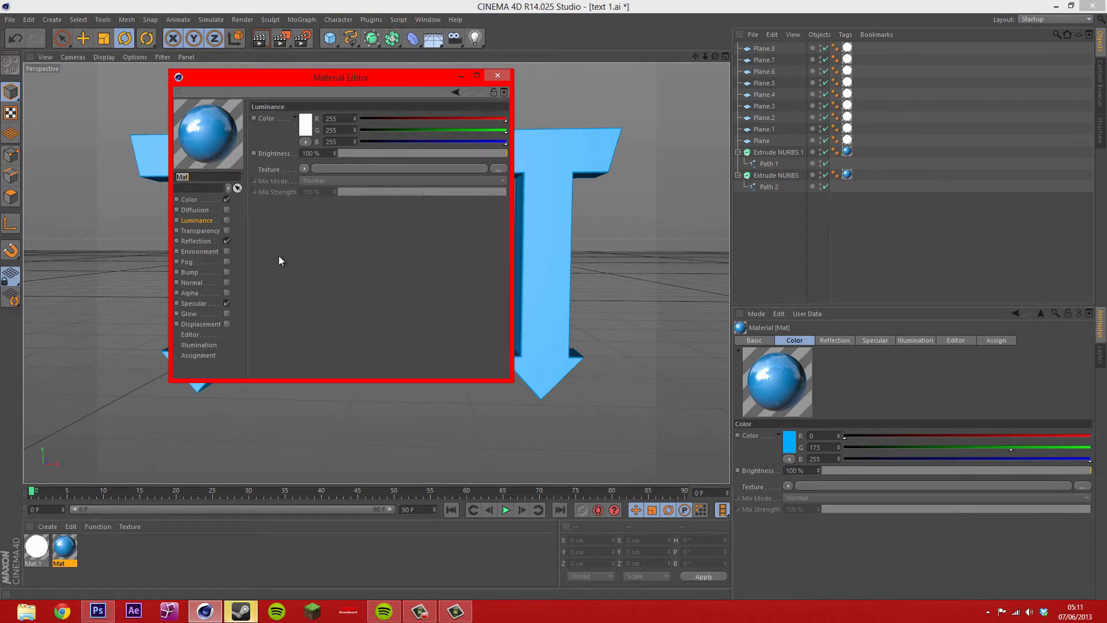
click(35, 551)
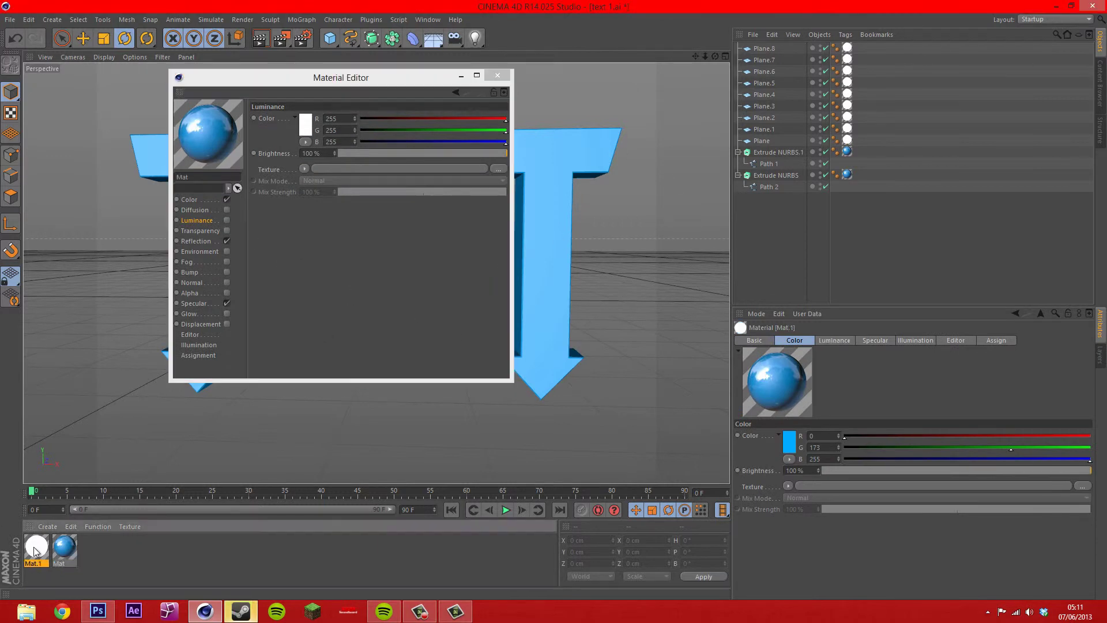
double_click(34, 550)
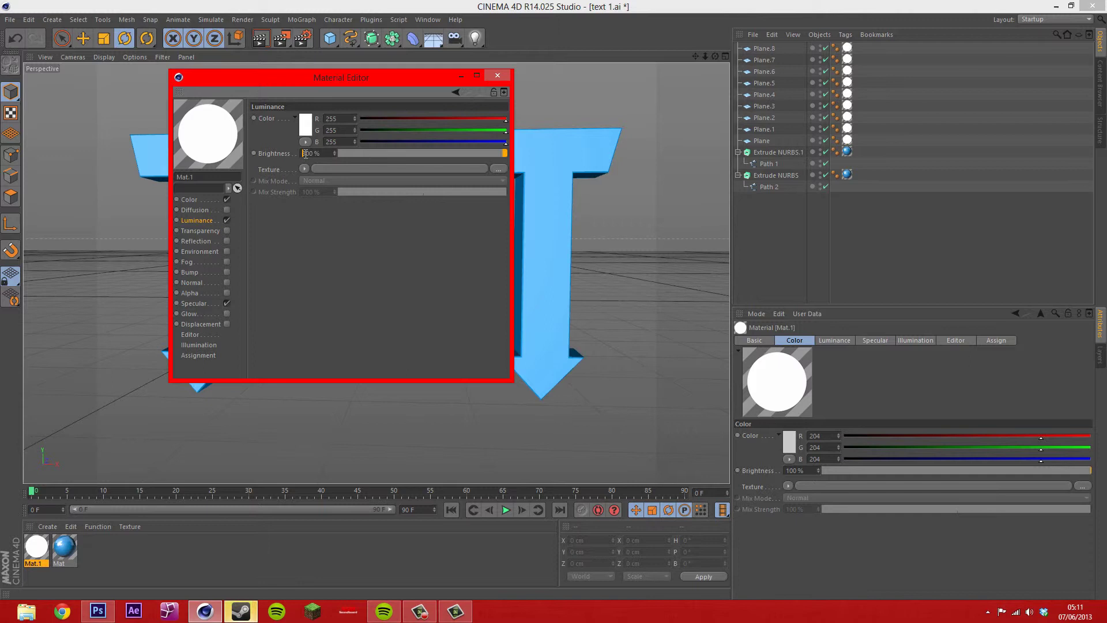
key(Right)
key(Return)
click(496, 73)
click(263, 41)
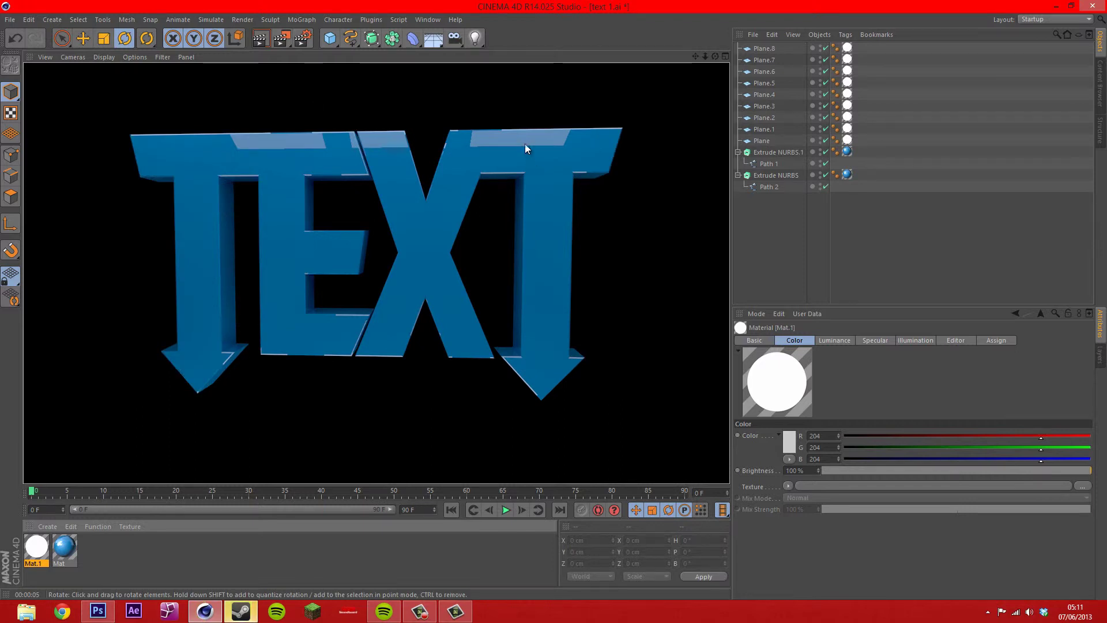
click(656, 275)
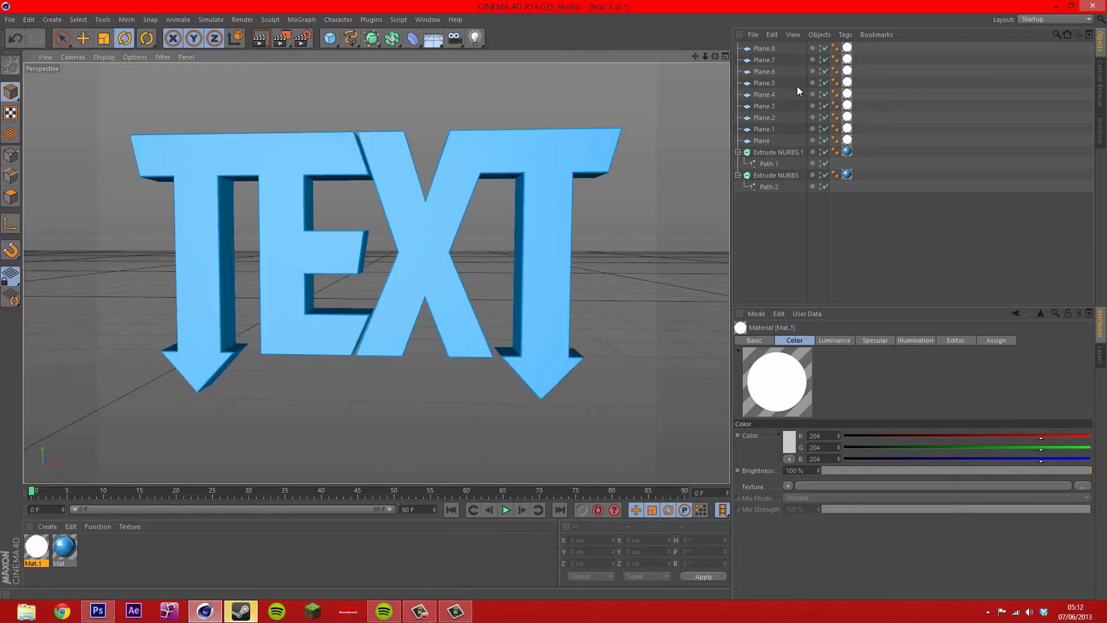
Add a camera with its focal length set to Normal Lens (50 mm) and reframe the whole text
click(457, 40)
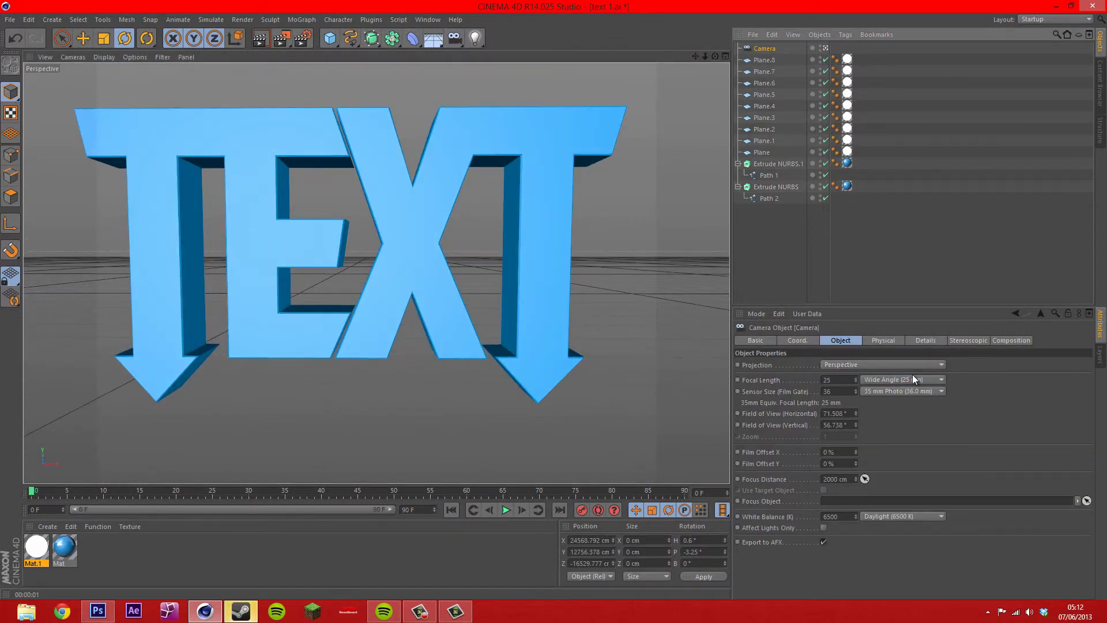
click(912, 380)
click(895, 438)
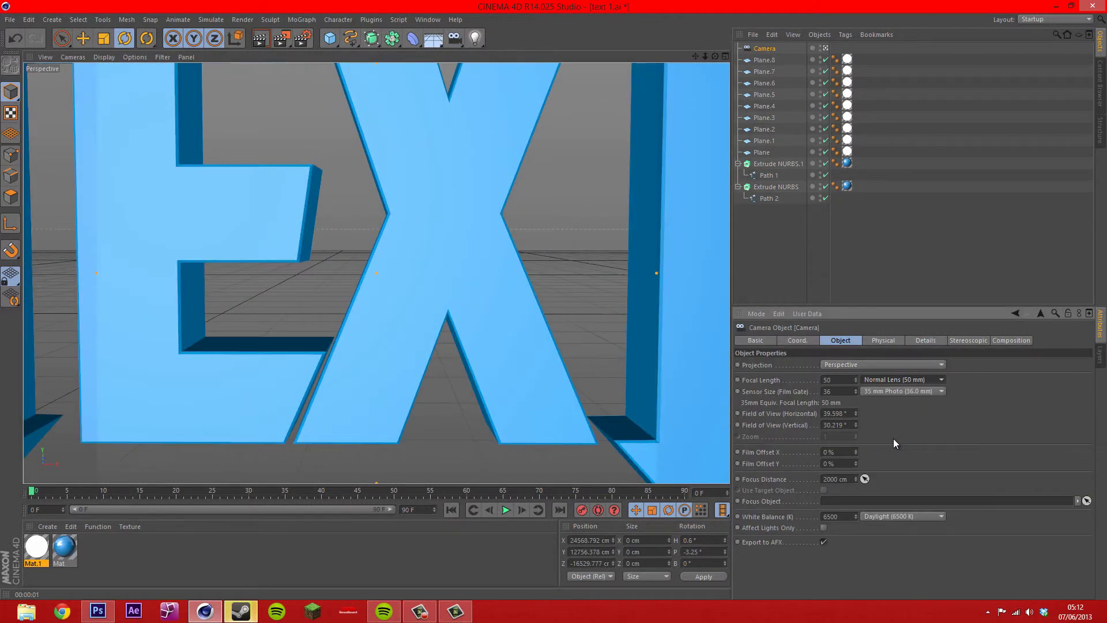
drag(716, 54, 554, 300)
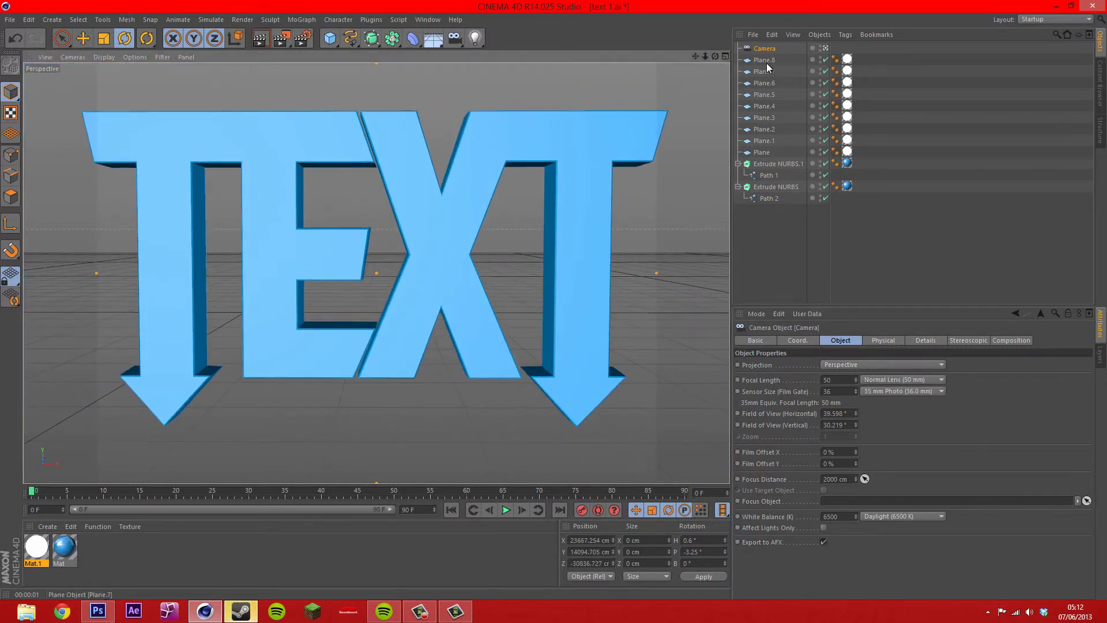
Select the three horizontal planes above the text and raise them to about Y 33191 cm
click(767, 60)
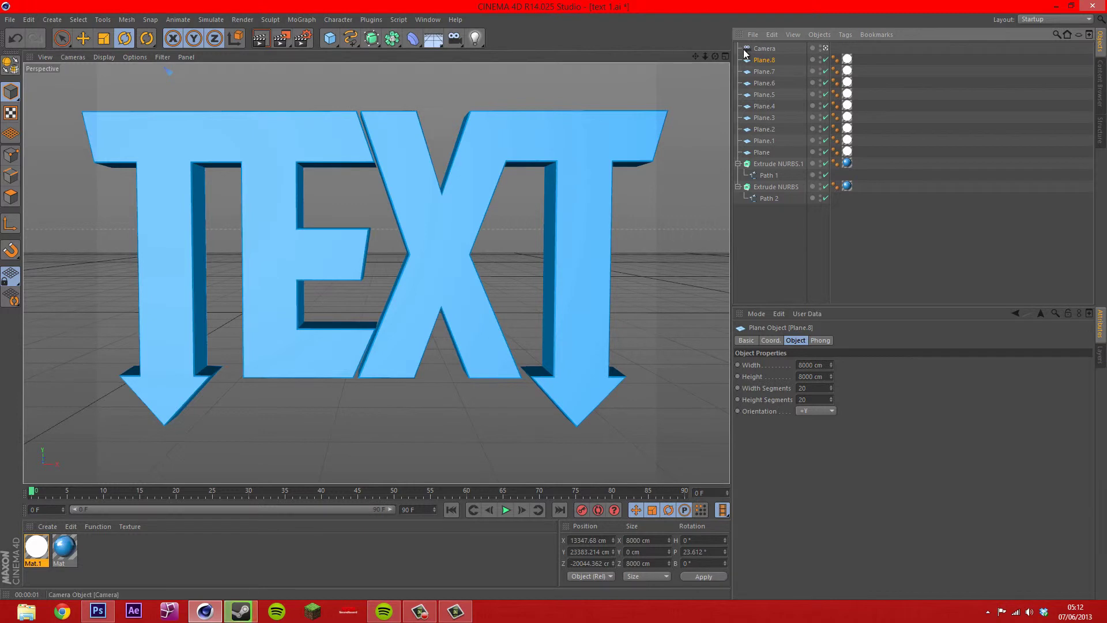
shift+click(772, 117)
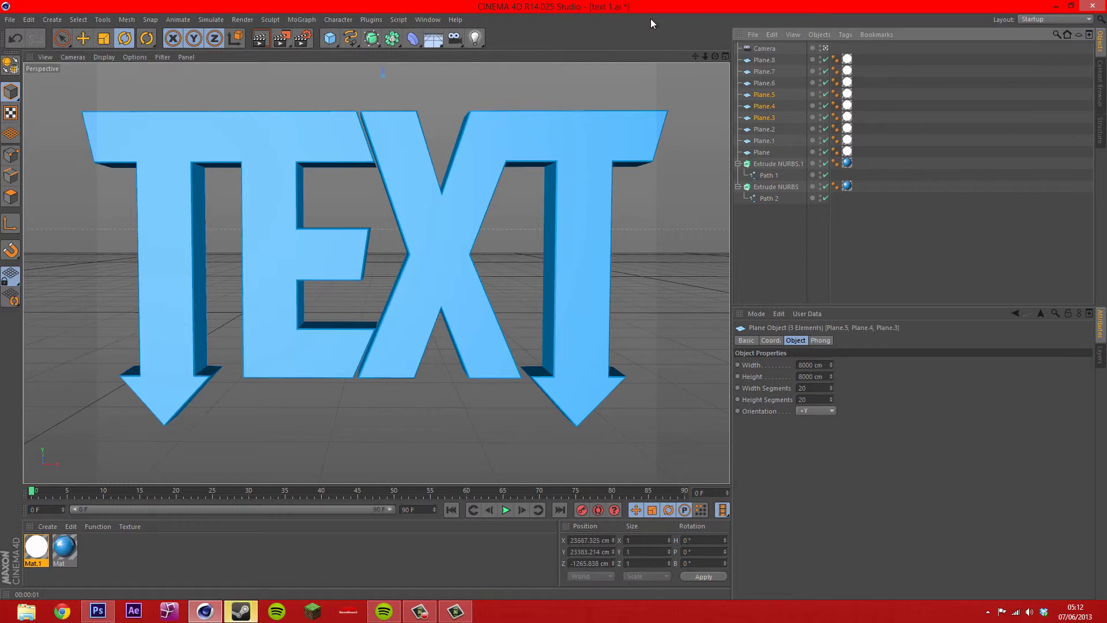
drag(705, 57, 553, 300)
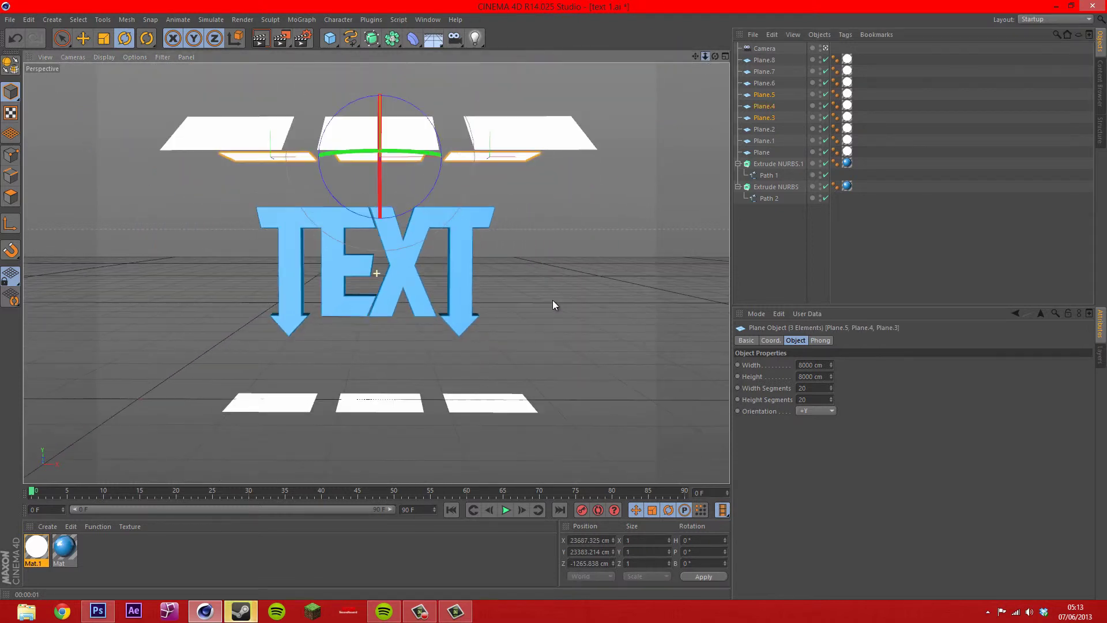
key(e)
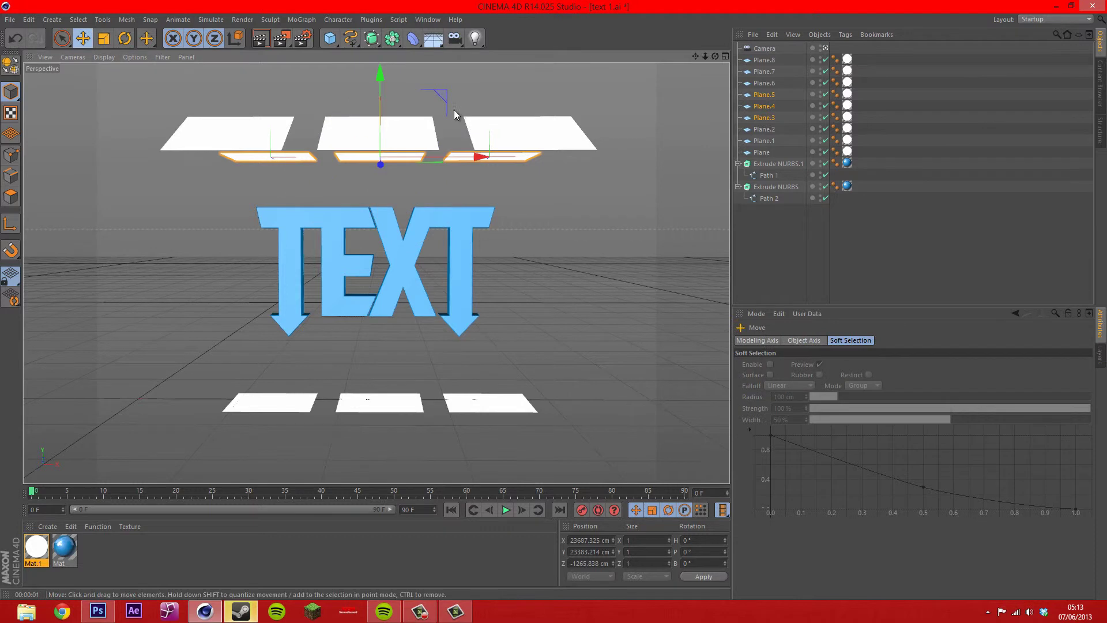
drag(381, 98, 382, 3)
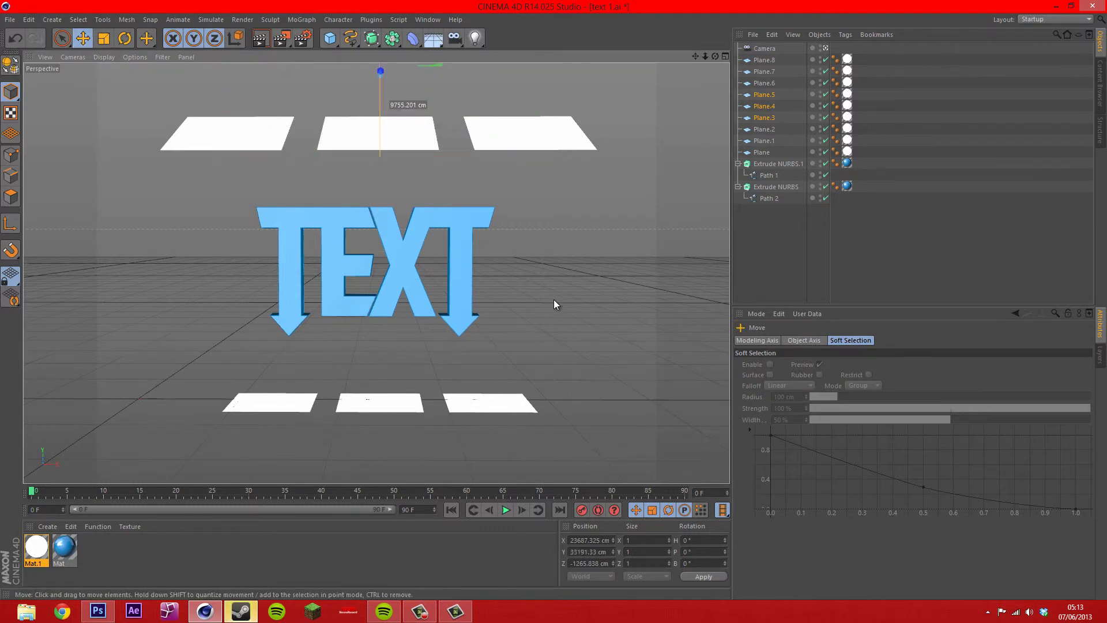
Select the three tilted planes Plane.6, Plane.7 and Plane.8 and move them up to about Y 33523 cm, Z -24477 cm
click(542, 121)
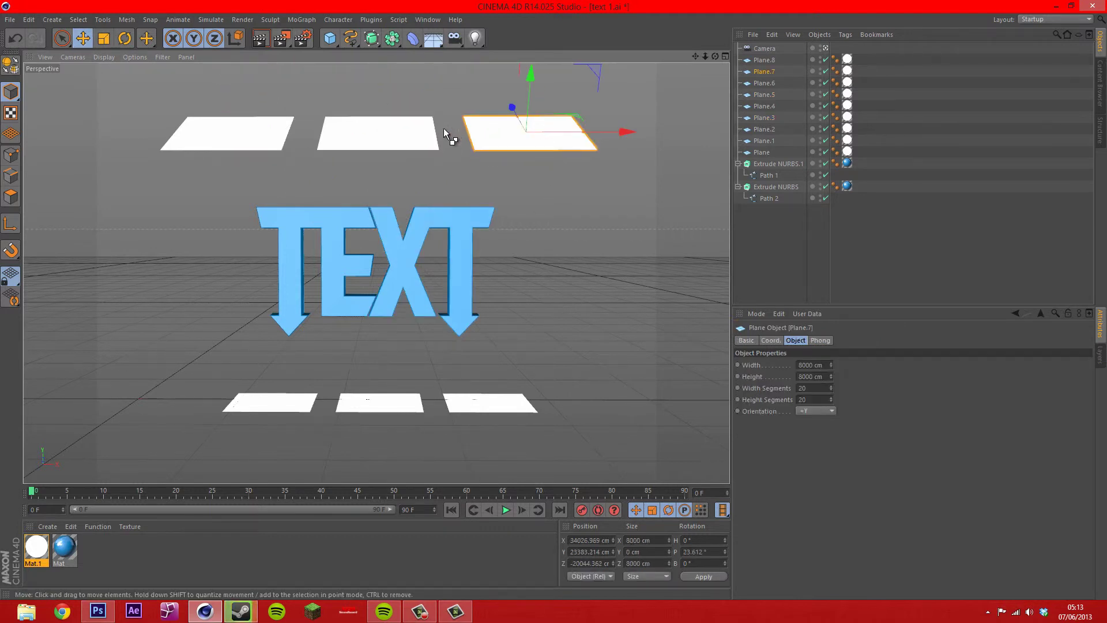
ctrl+click(773, 61)
ctrl+click(770, 83)
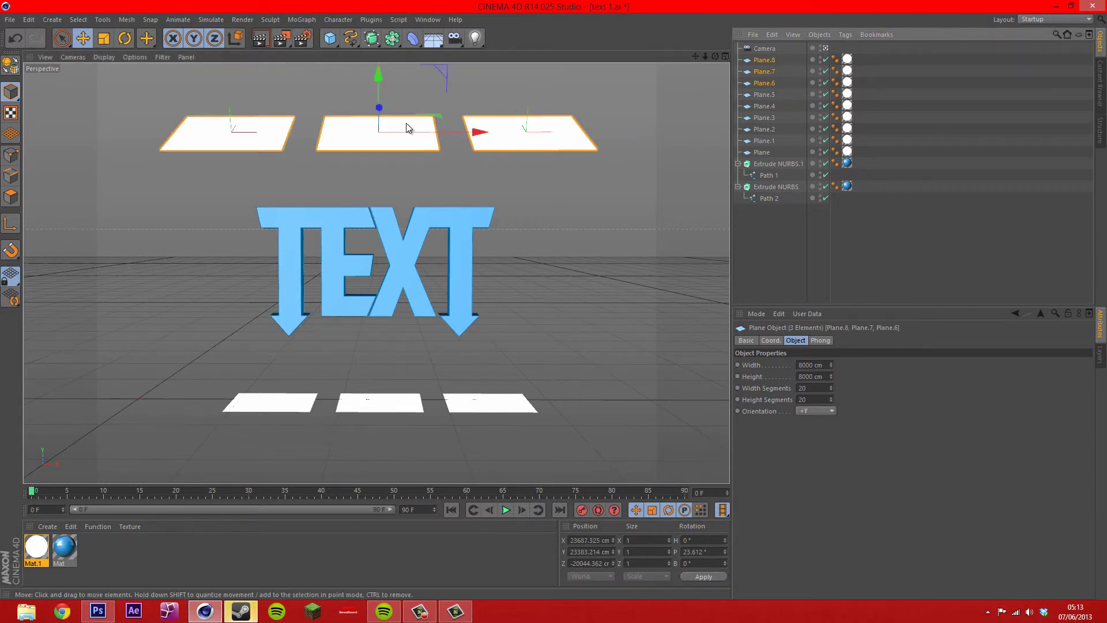
drag(379, 81, 611, 142)
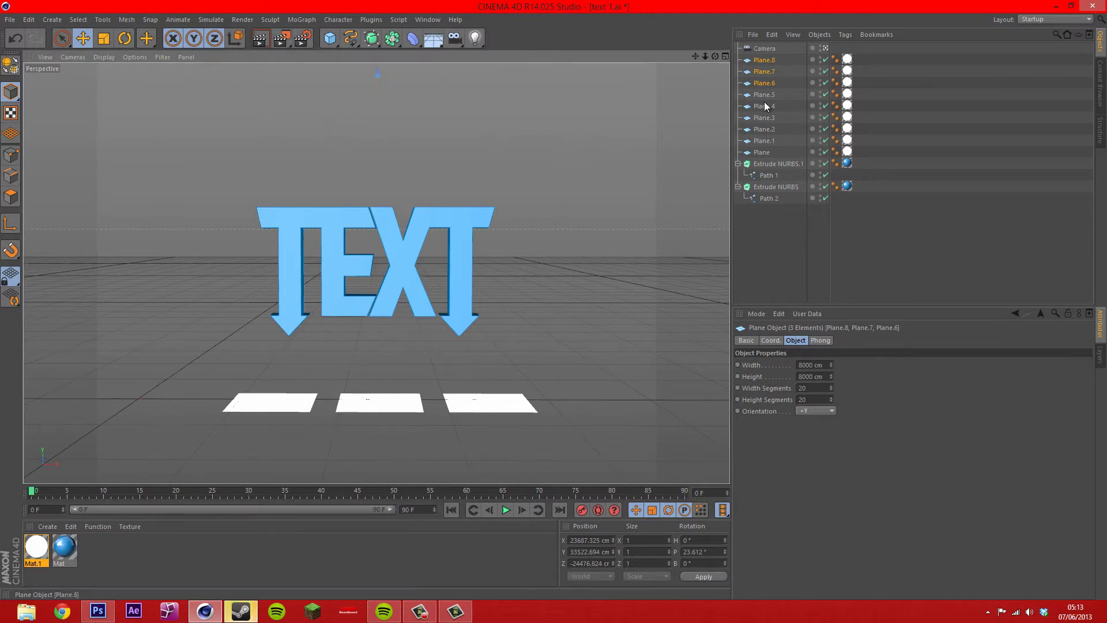
Select the three floor planes Plane, Plane.1 and Plane.2 and lower them to about Y -8559 cm
click(761, 152)
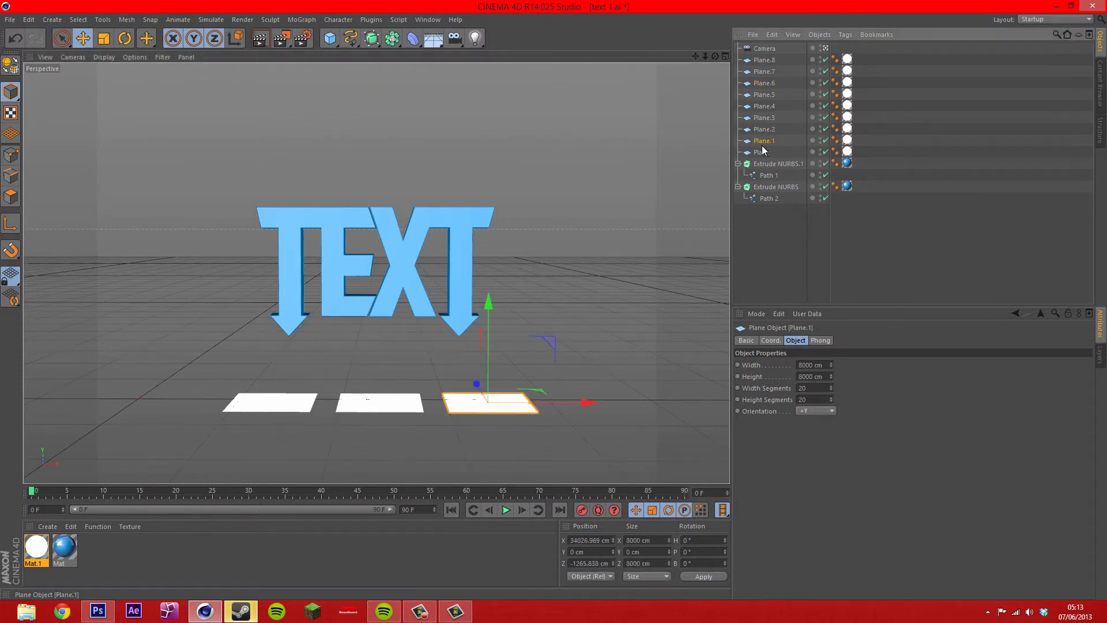
ctrl+click(771, 130)
ctrl+click(772, 141)
drag(378, 306, 385, 397)
Frame the whole text more closely and render a preview of it in the viewport
scroll(556, 304, up, 5)
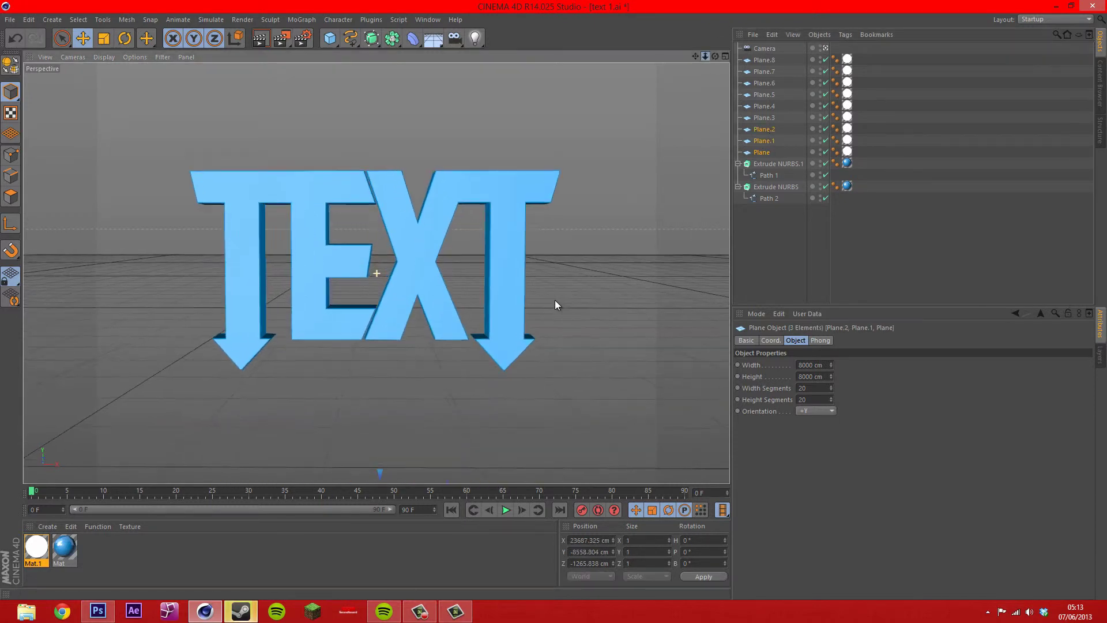
scroll(554, 305, up, 4)
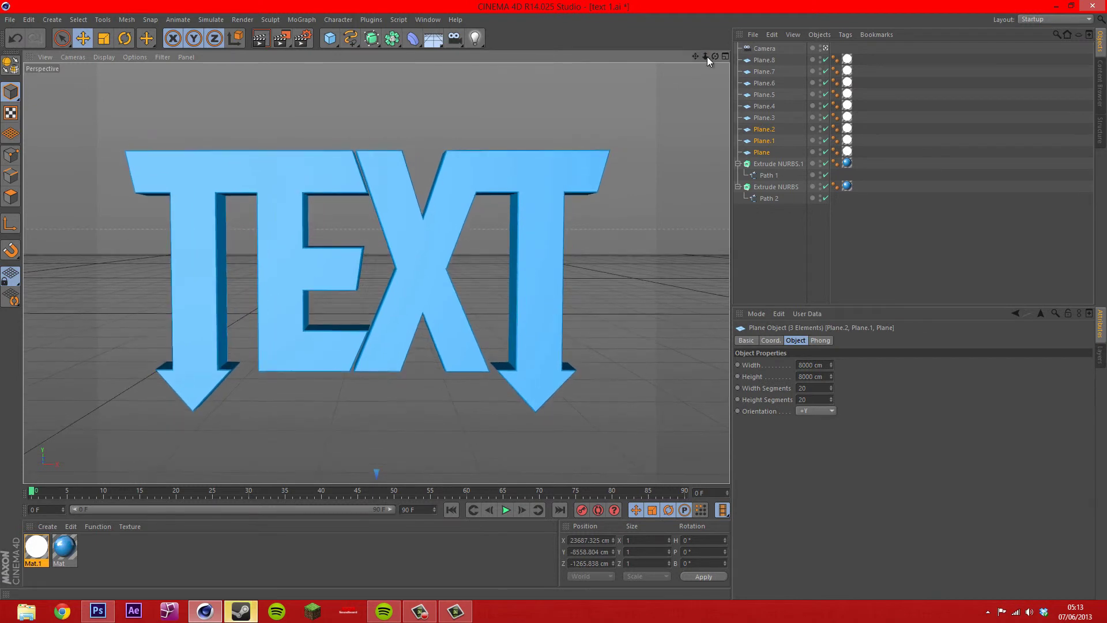
scroll(552, 305, down, 2)
scroll(553, 299, up, 2)
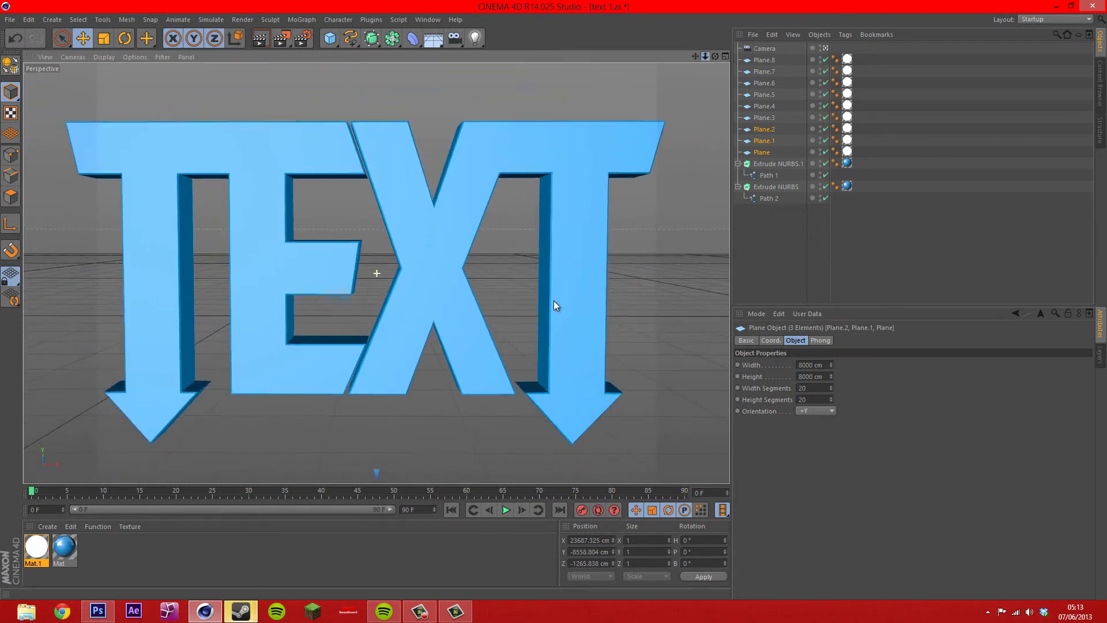
click(261, 41)
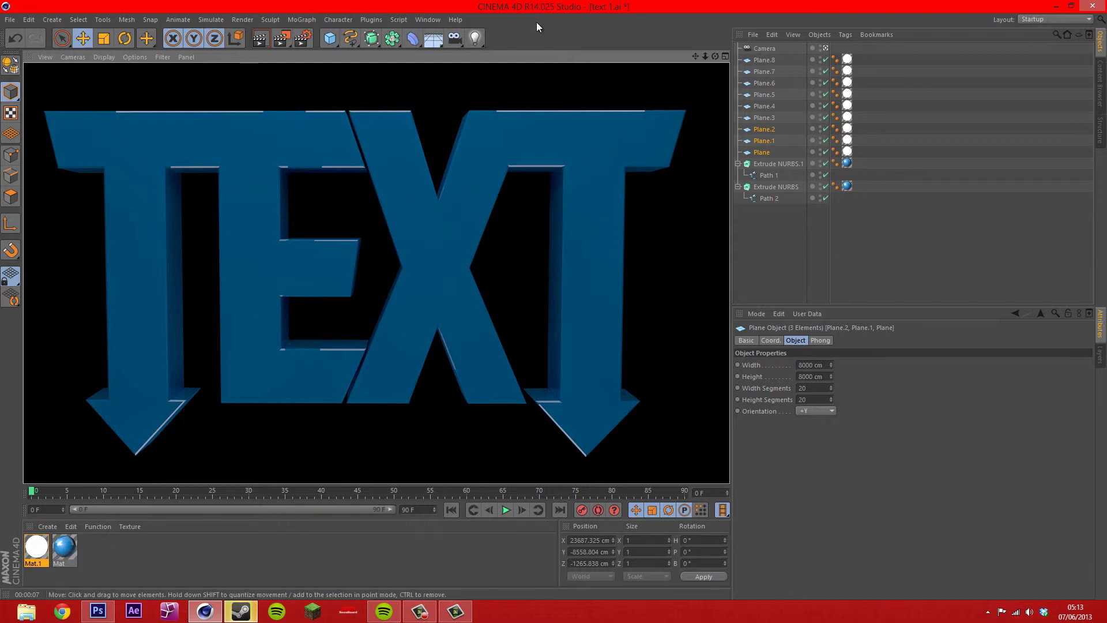
Set the Global Illumination gamma to 3 in the render settings and render another preview of the text
click(304, 39)
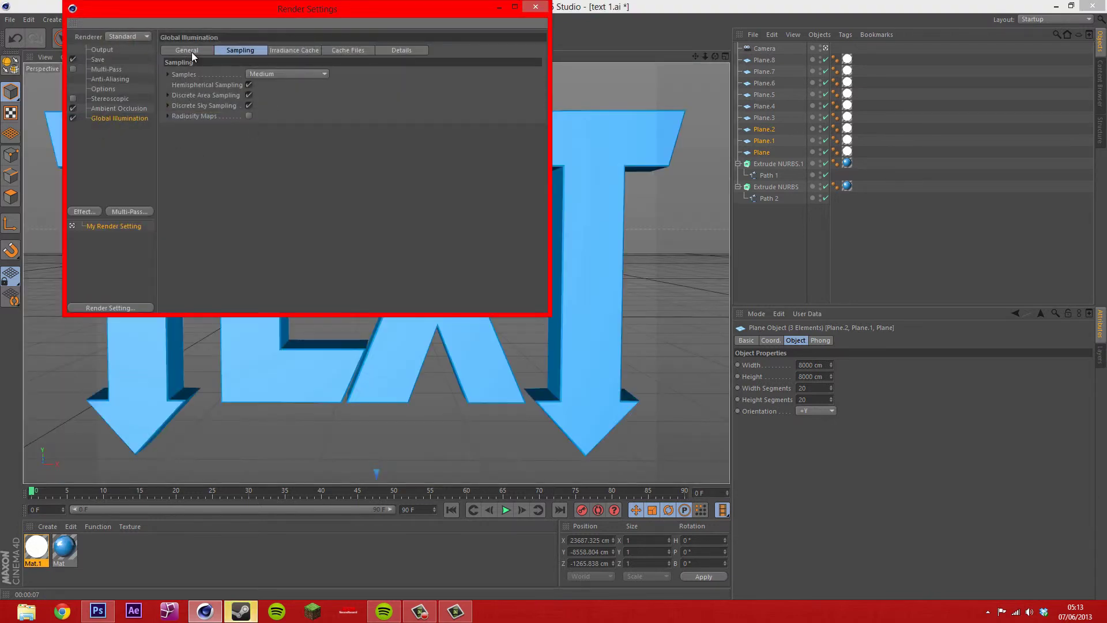
click(190, 50)
text(2.1)
key(Return)
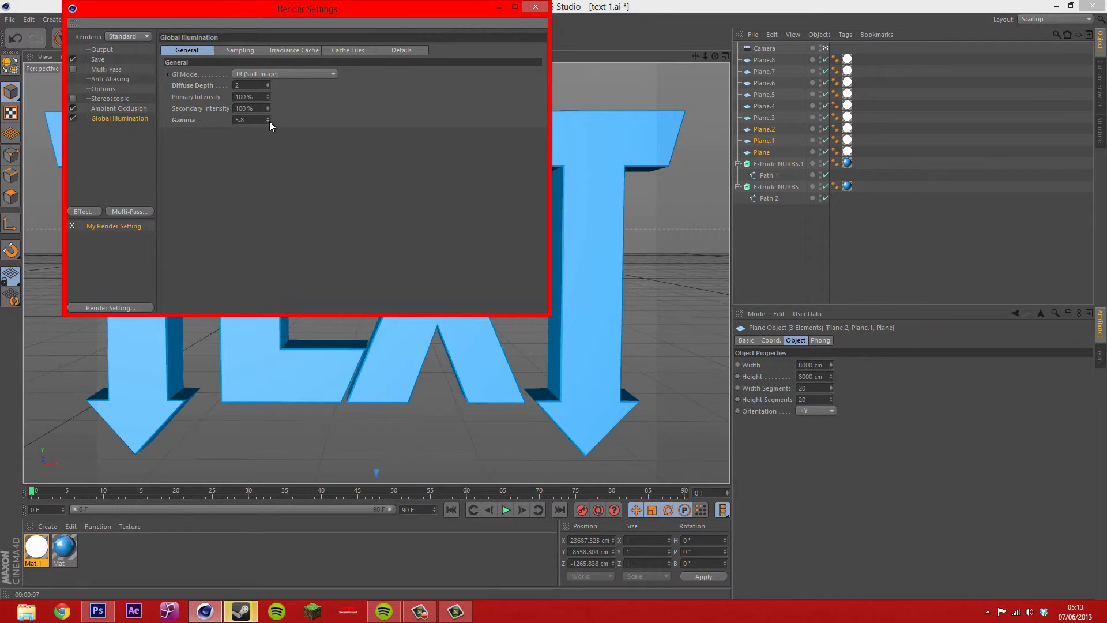
click(269, 117)
click(266, 118)
click(542, 7)
key(ctrl+r)
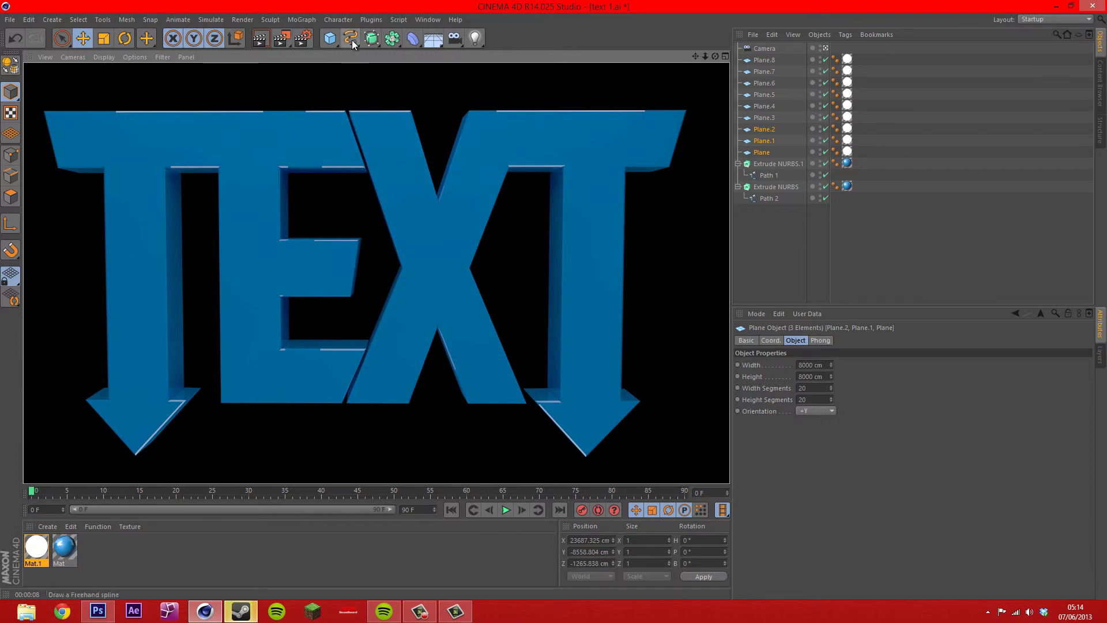
Set the render output size to 1920 x 1080 pixels
click(307, 37)
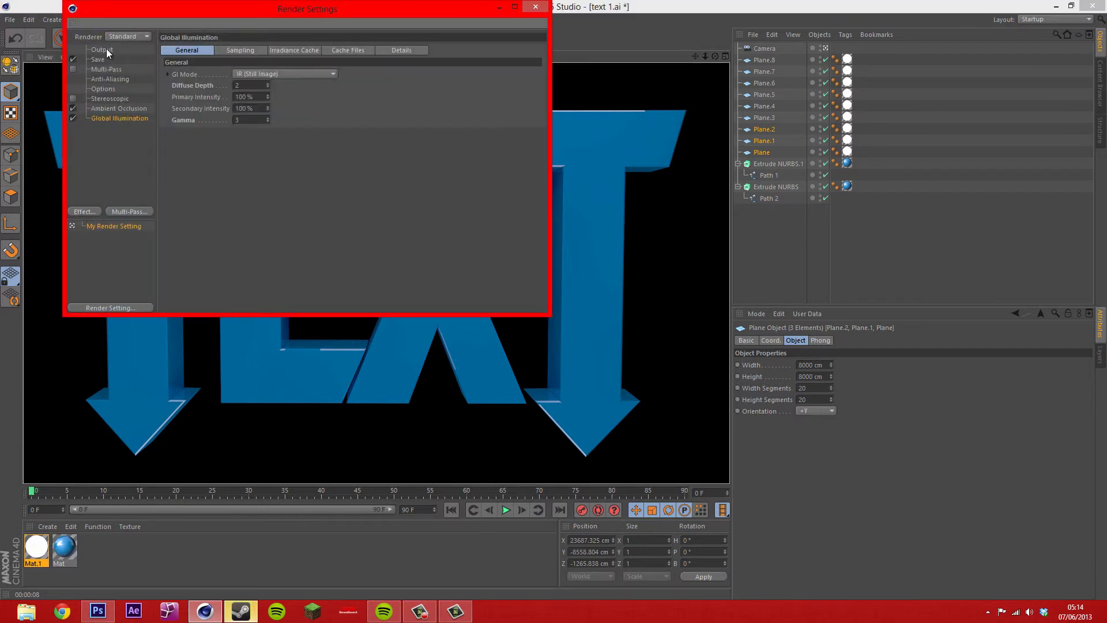
click(104, 51)
double_click(240, 60)
key(BackSpace)
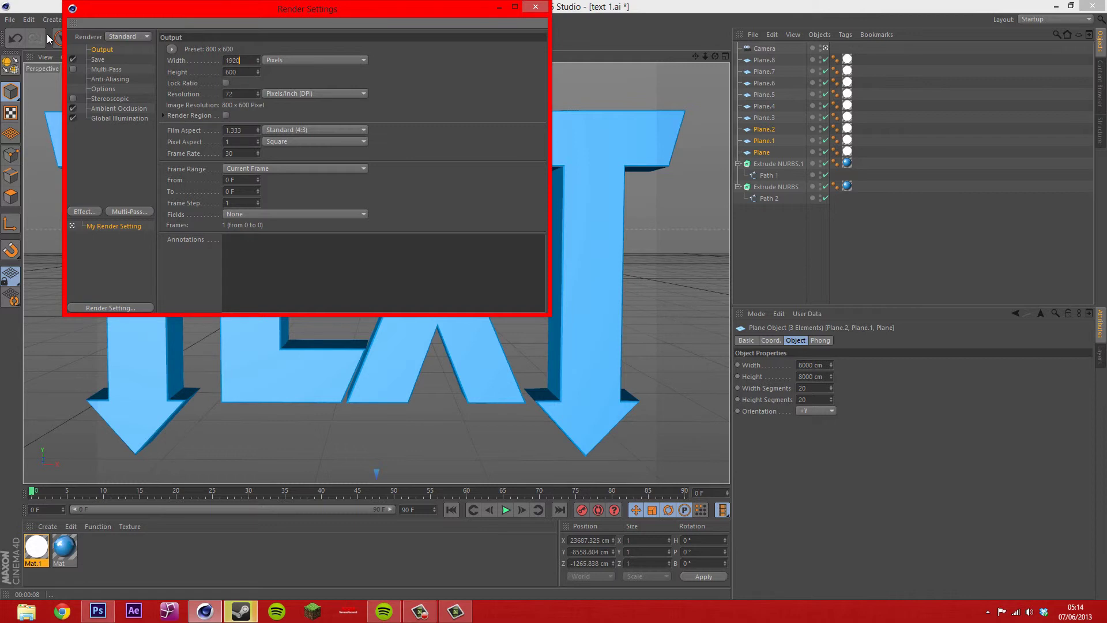
key(Tab)
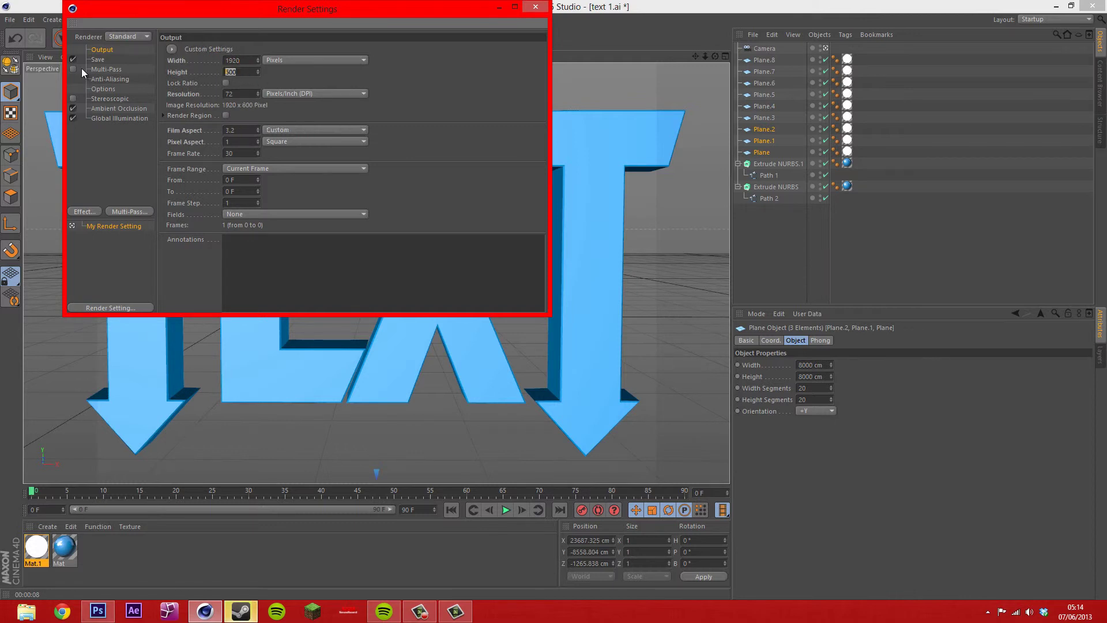
text(1080)
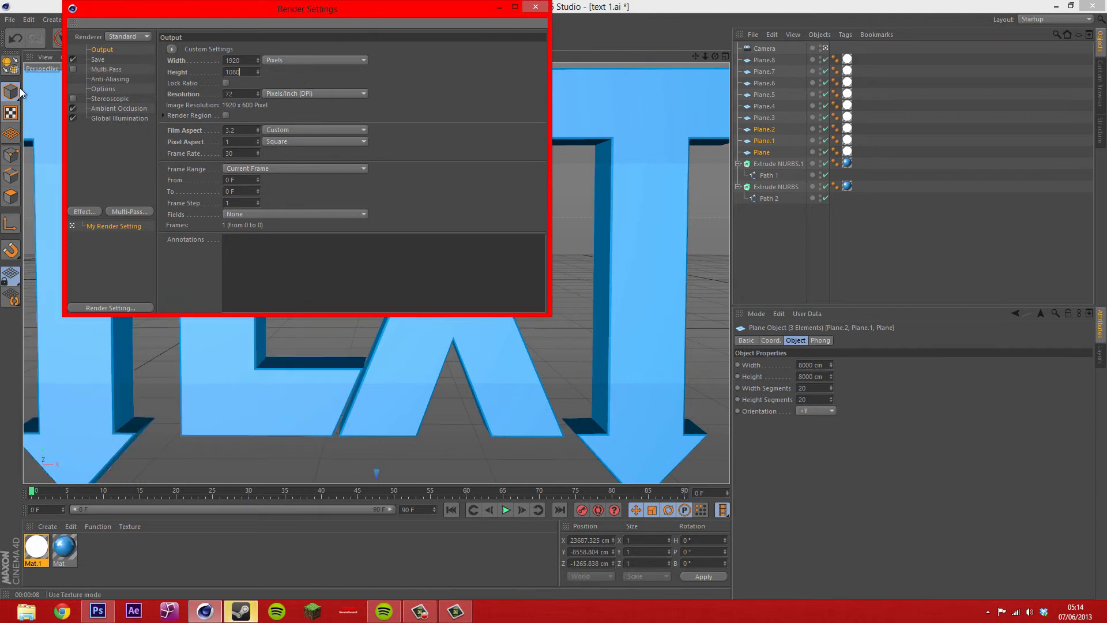
Set the render anti-aliasing to Best, keeping the Cubic (Still Image) filter
click(120, 78)
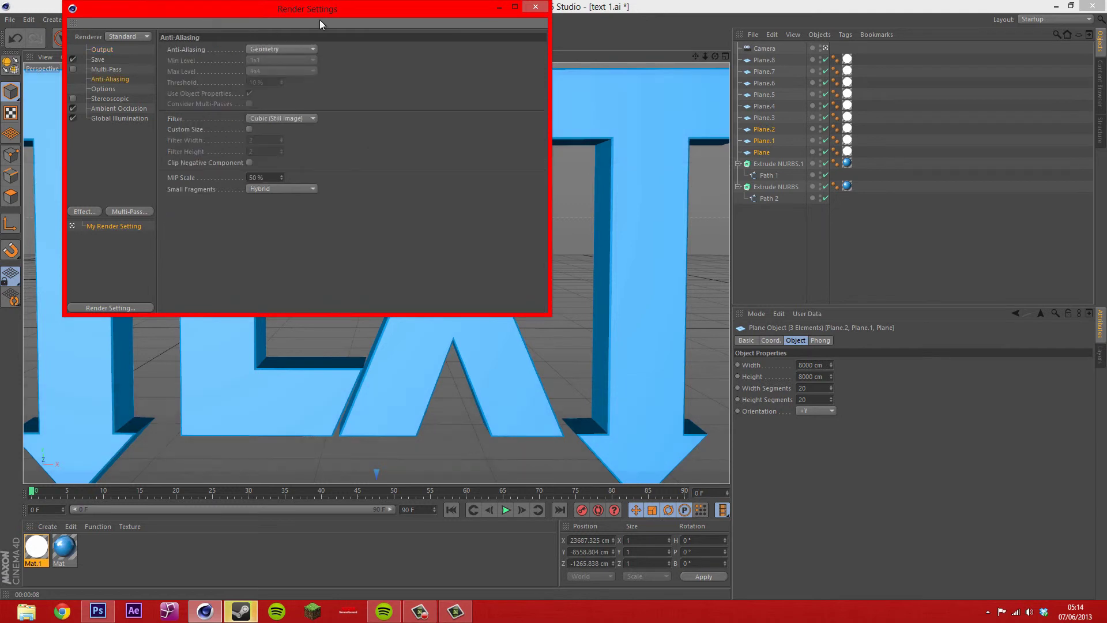
click(289, 51)
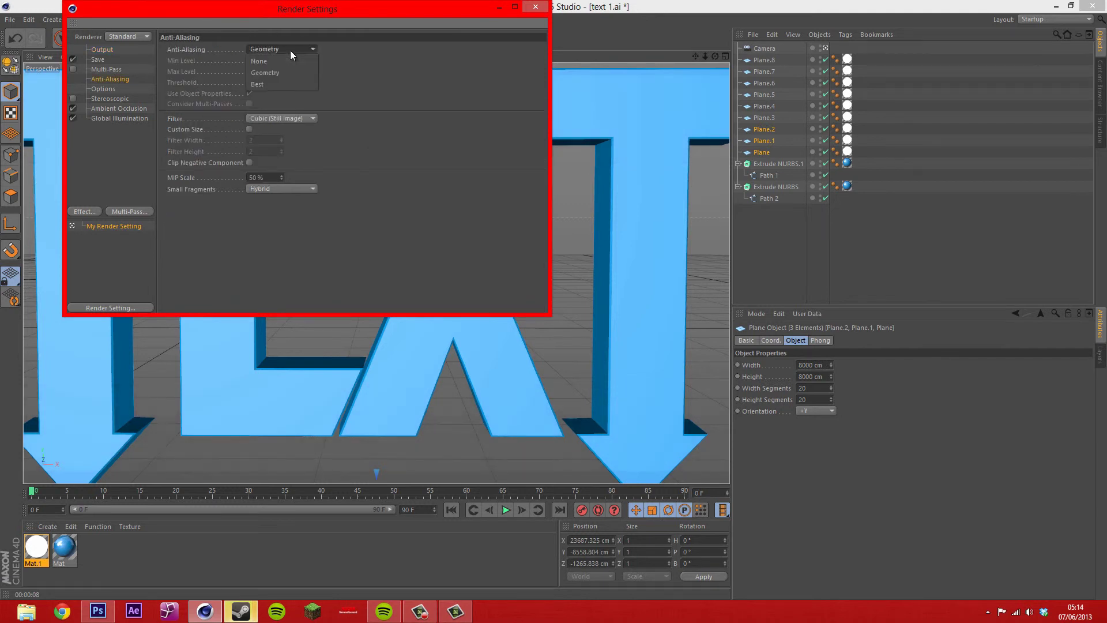
click(290, 84)
click(295, 115)
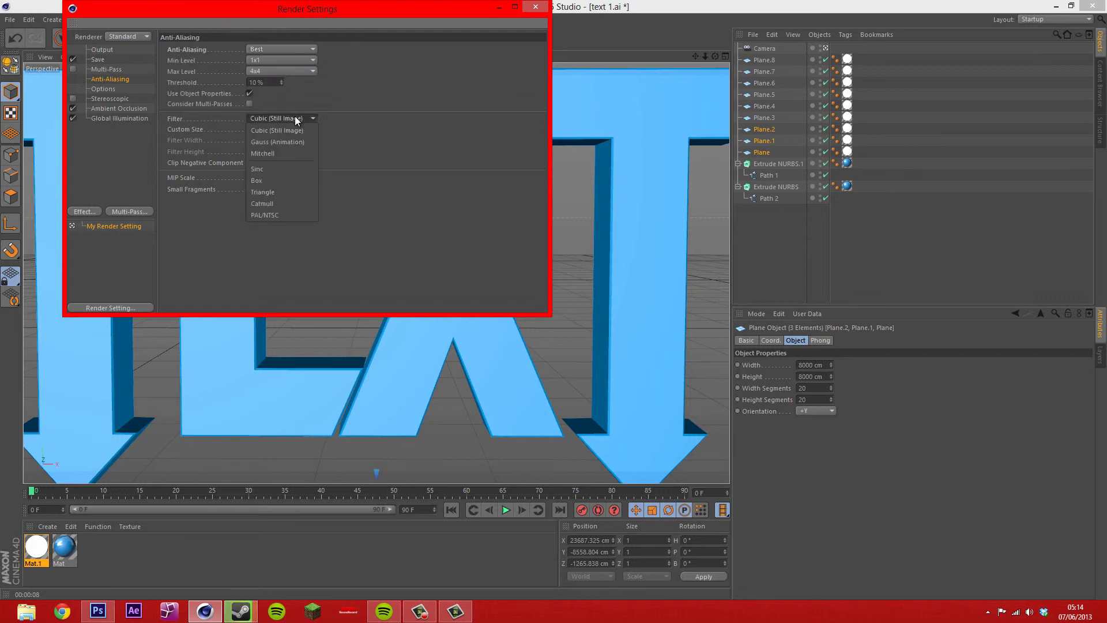
click(312, 124)
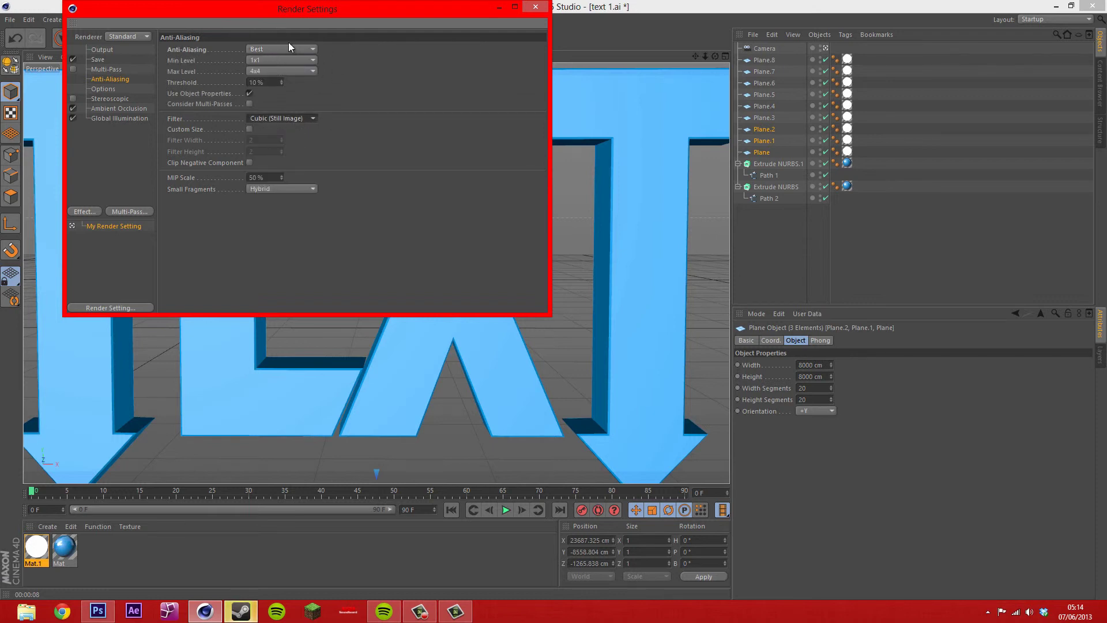
Review the Ambient Occlusion, Global Illumination, Anti-Aliasing, Multi-Pass and Output pages of the render settings
click(119, 107)
click(119, 114)
click(122, 78)
click(120, 70)
click(118, 51)
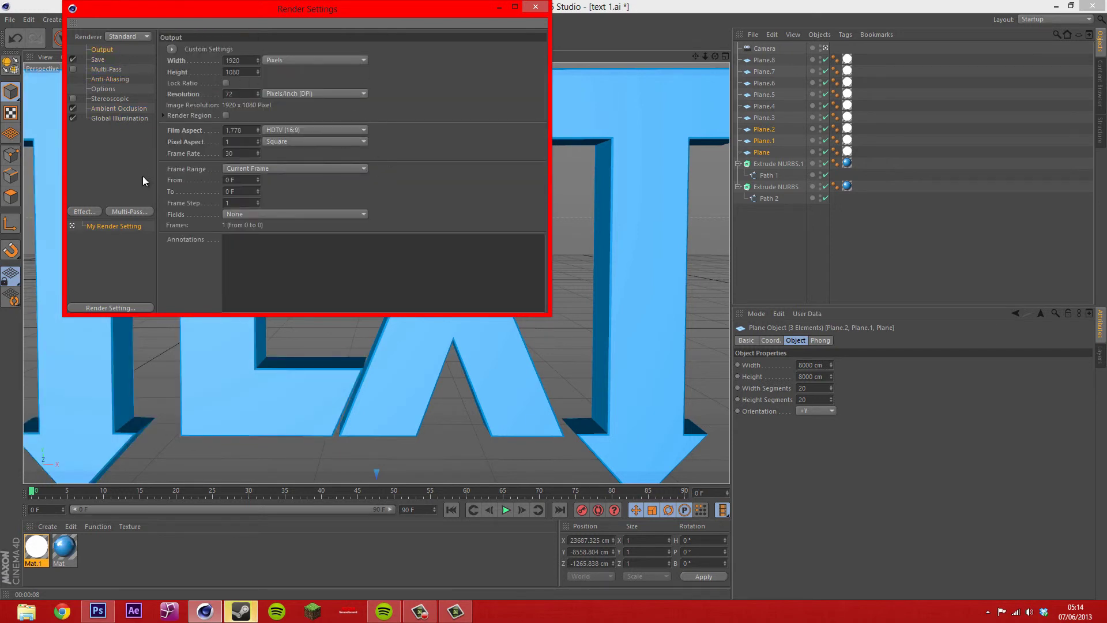
click(127, 117)
click(119, 108)
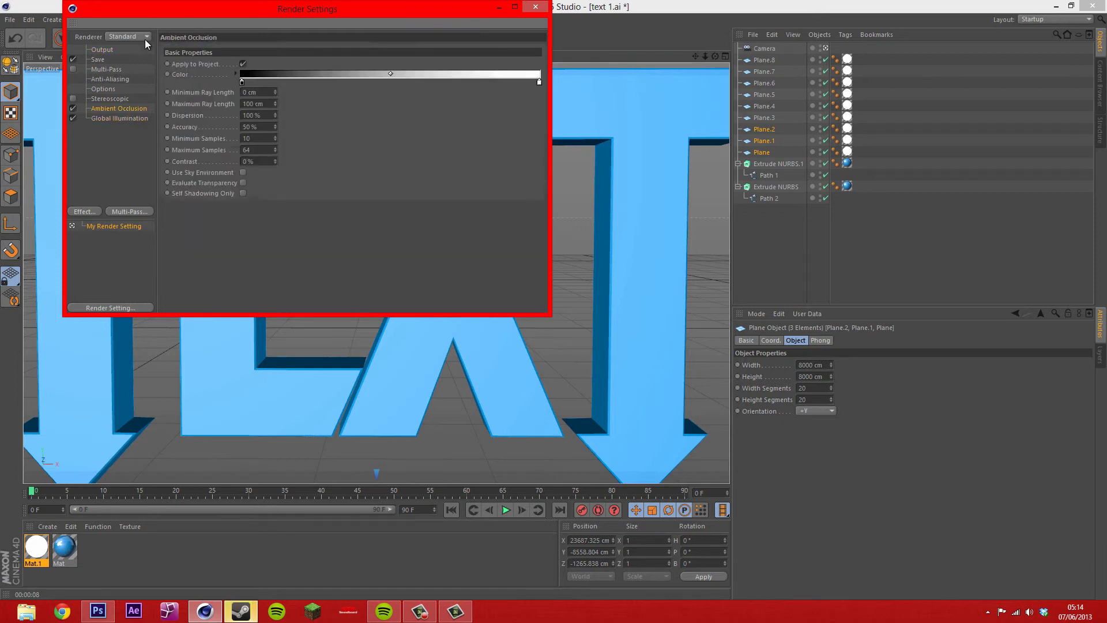
click(105, 52)
Set the saved render image format to PNG and enable its alpha channel
click(99, 59)
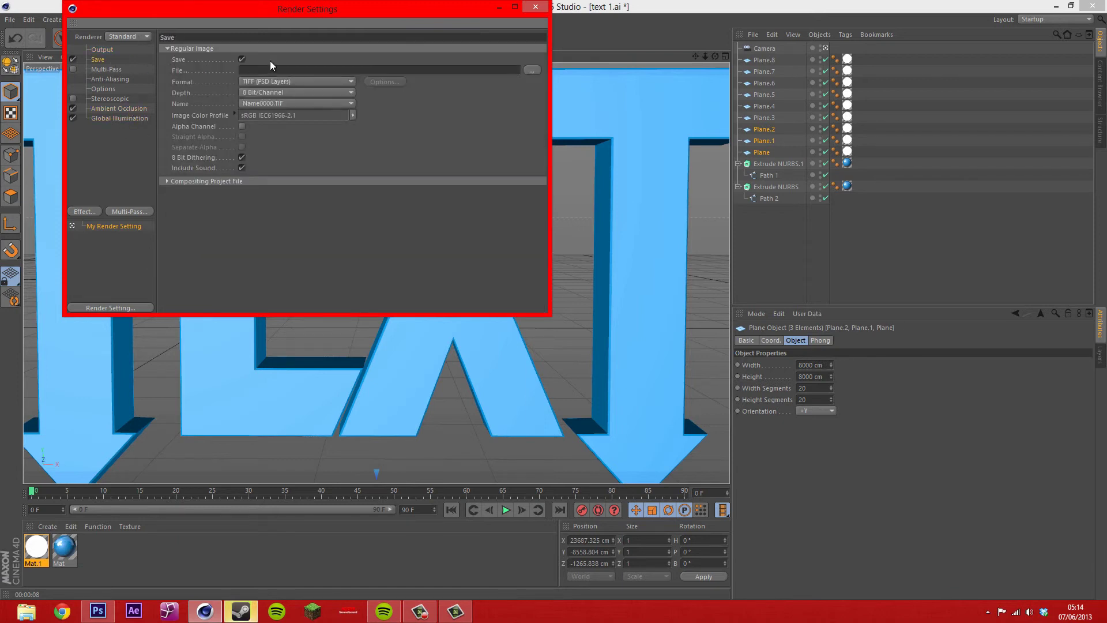
click(303, 82)
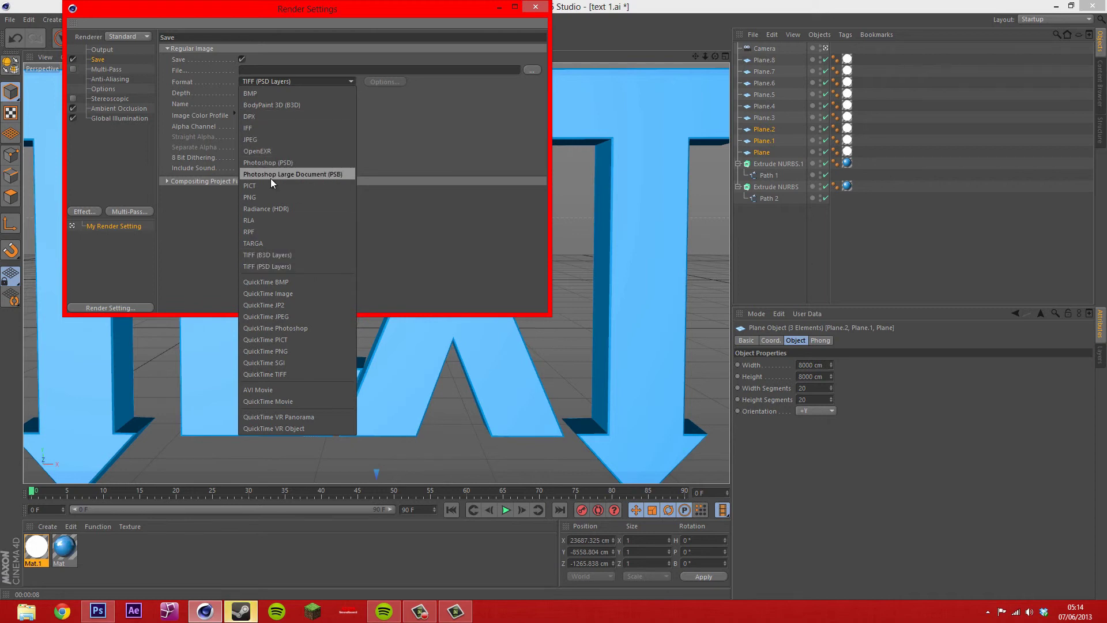
click(267, 197)
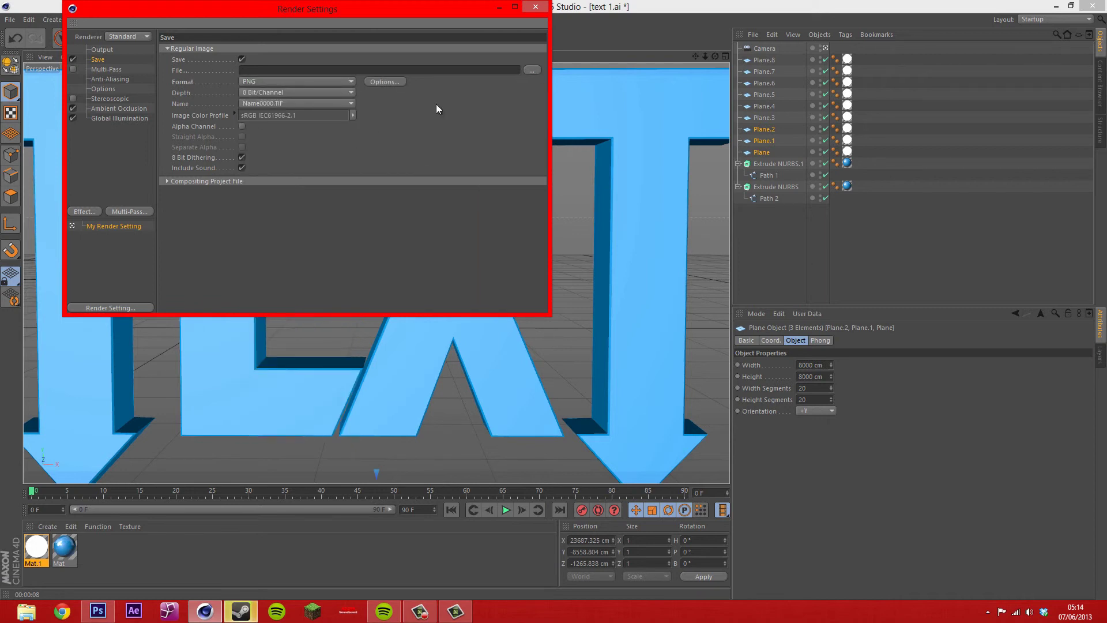
click(242, 127)
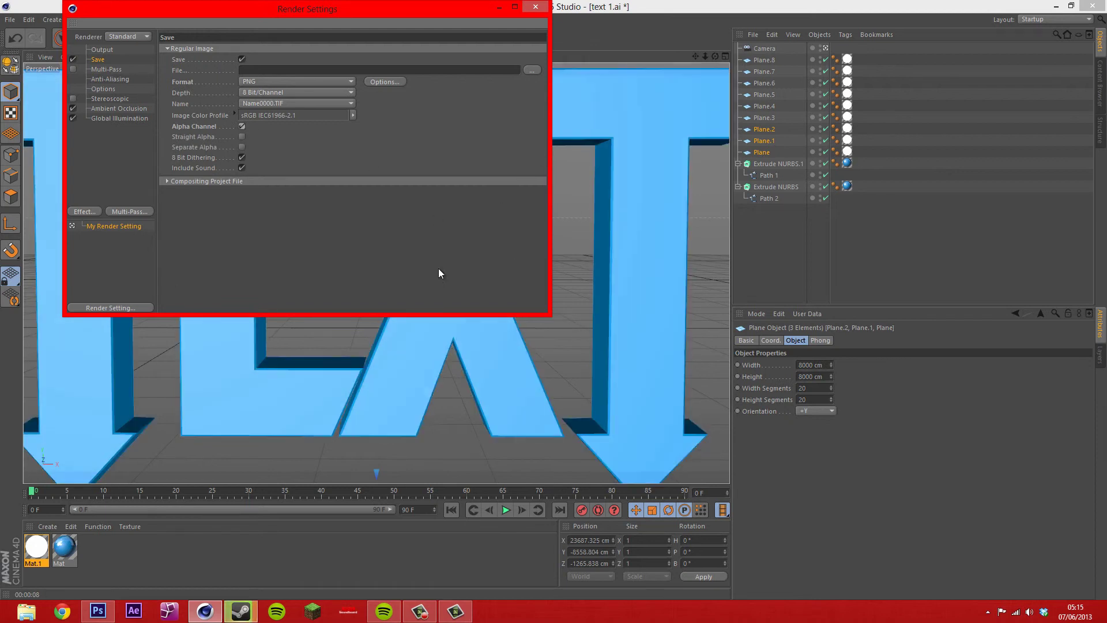
Set the render's save file to "text" on the Desktop and close the render settings
click(531, 72)
click(118, 136)
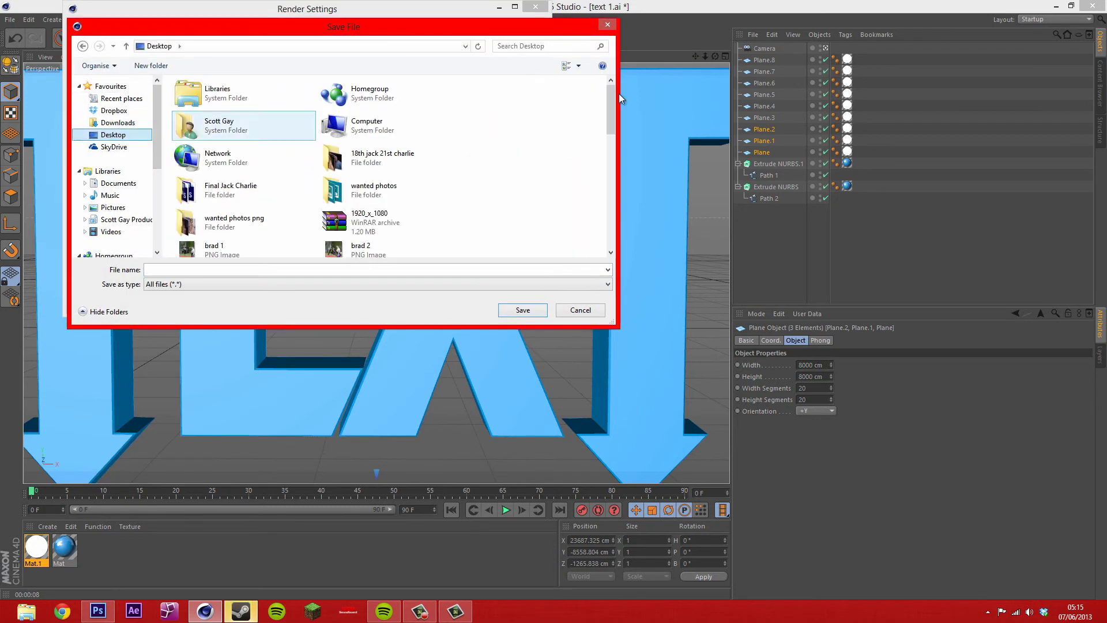
click(318, 271)
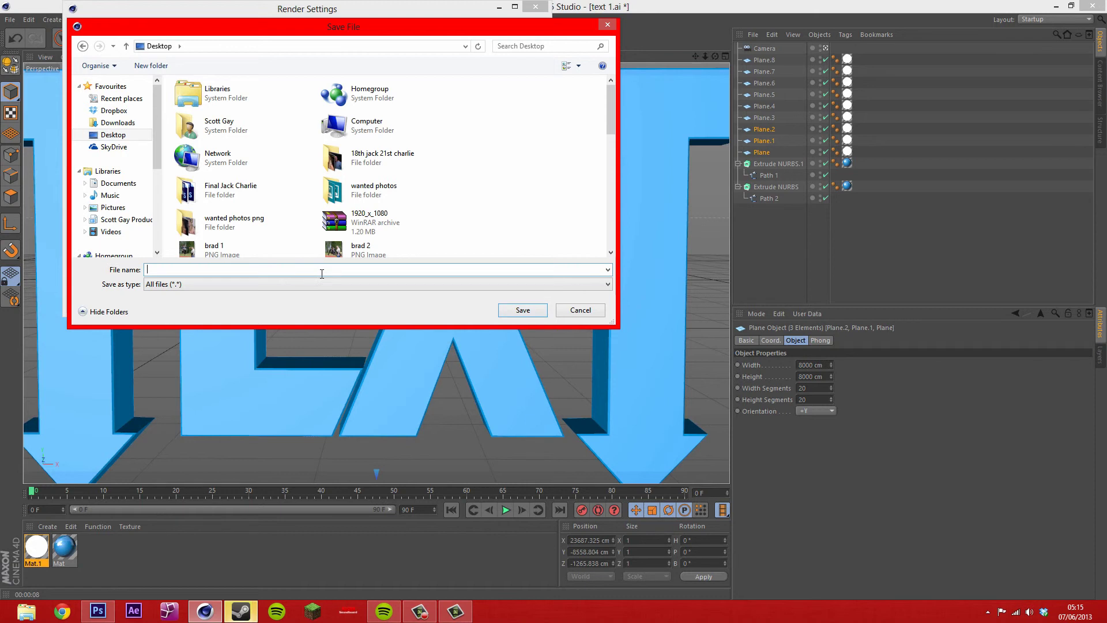
text(text)
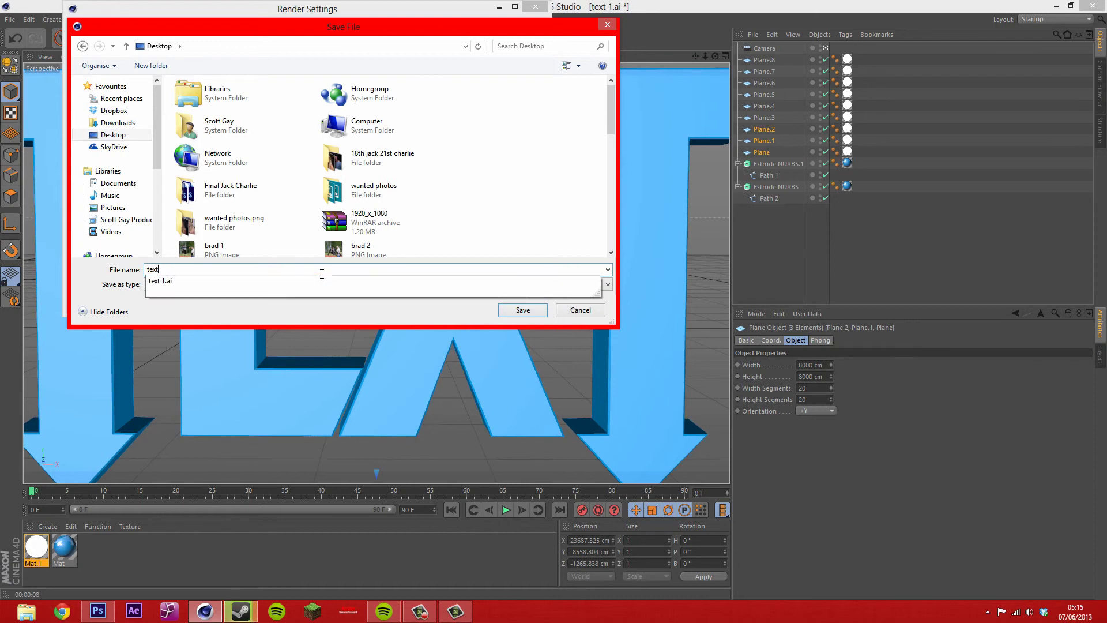
click(533, 315)
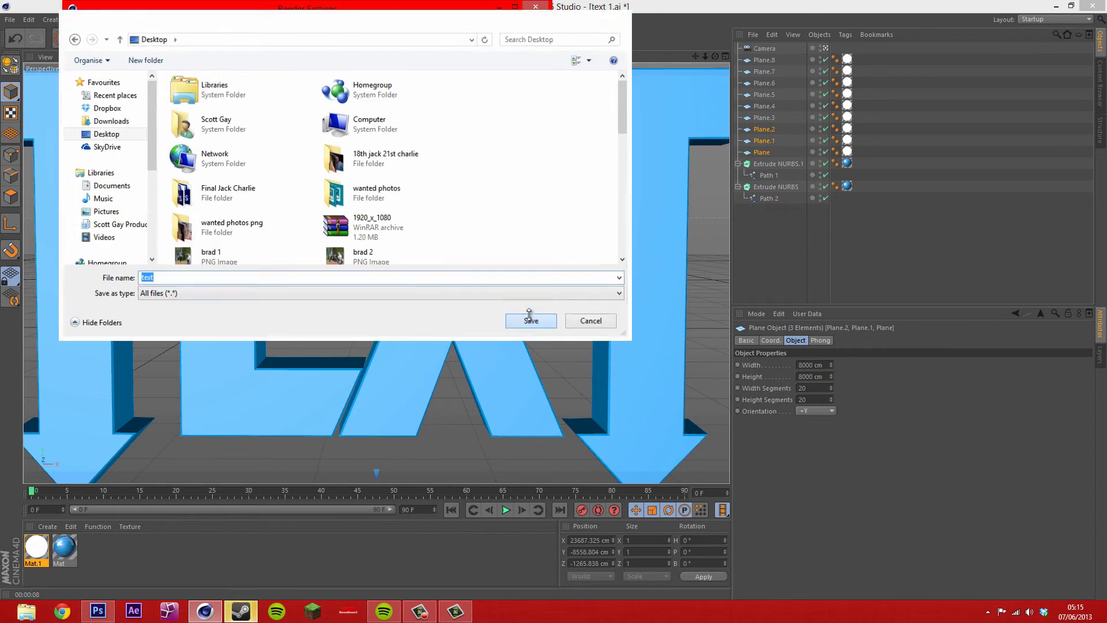
click(540, 8)
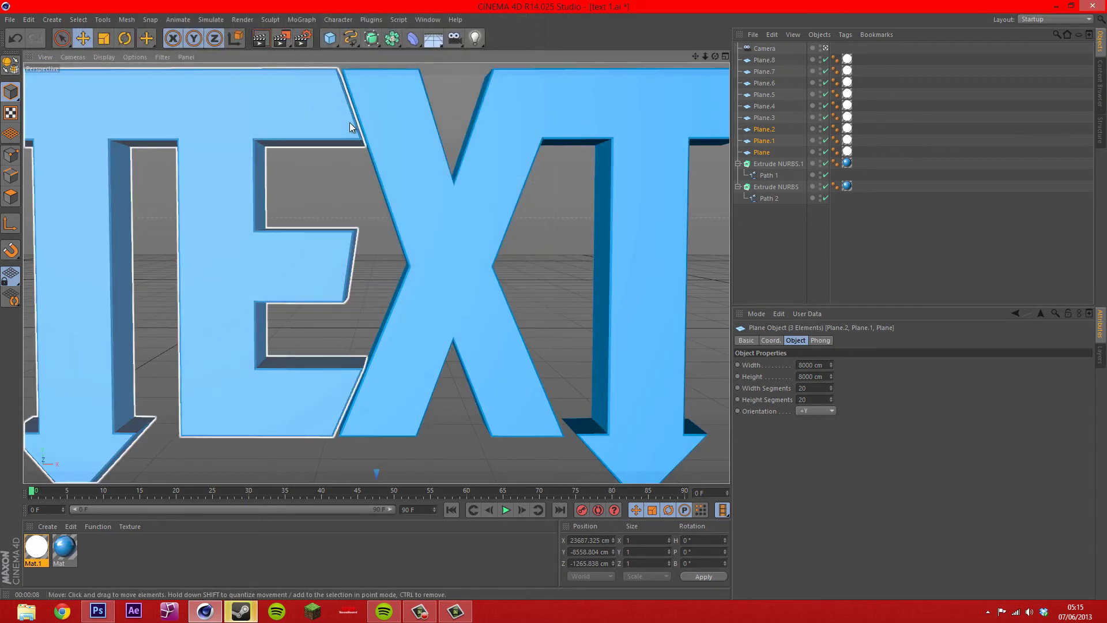
click(281, 42)
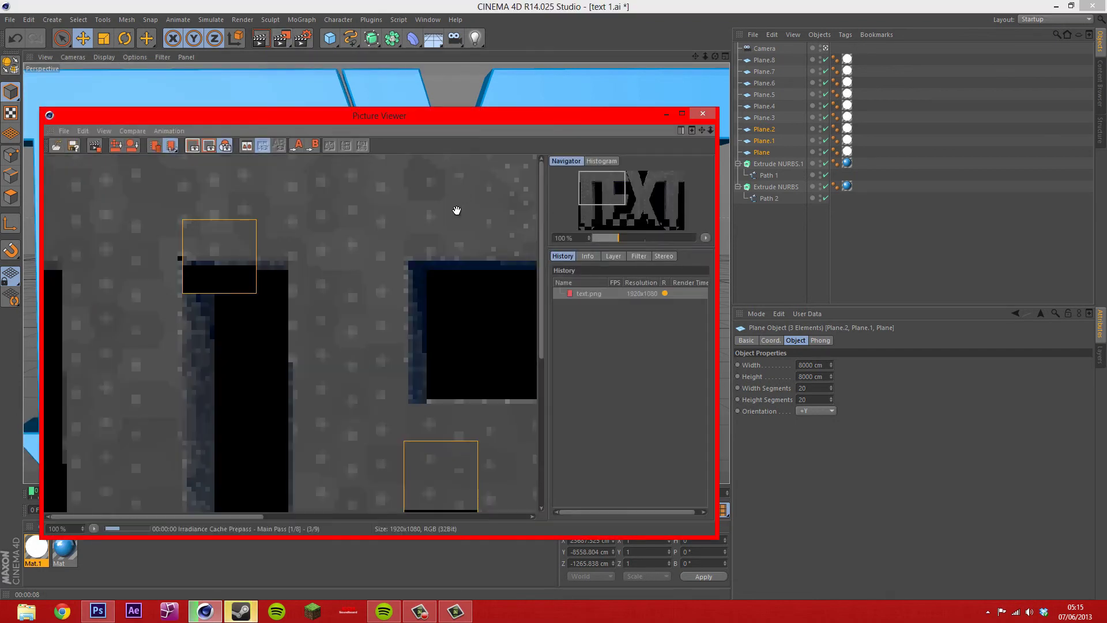
scroll(326, 303, down, 1)
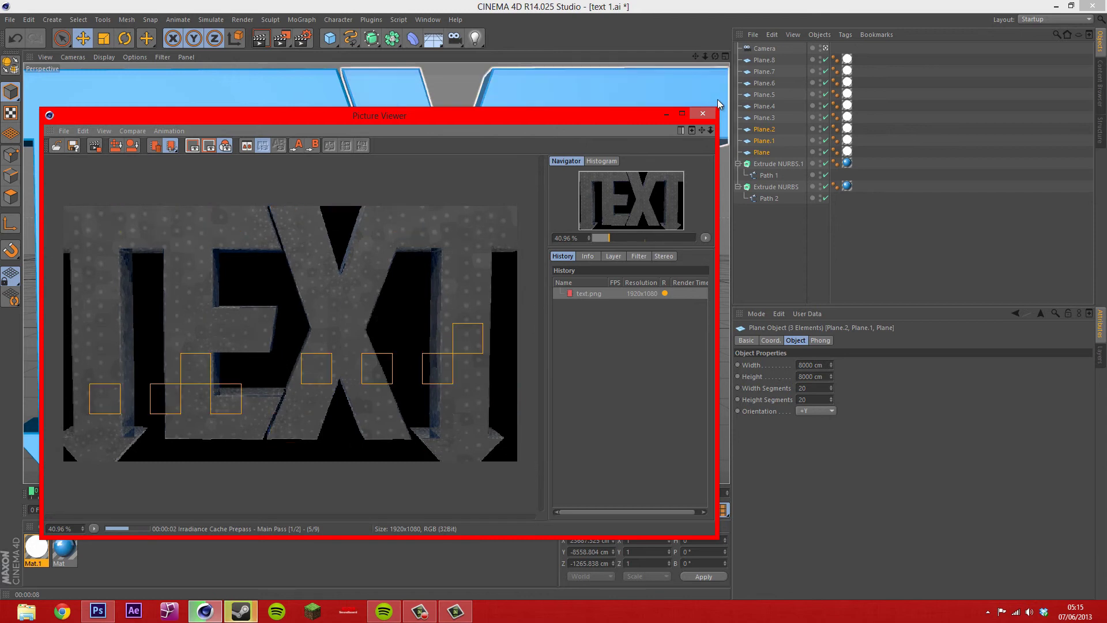
click(699, 112)
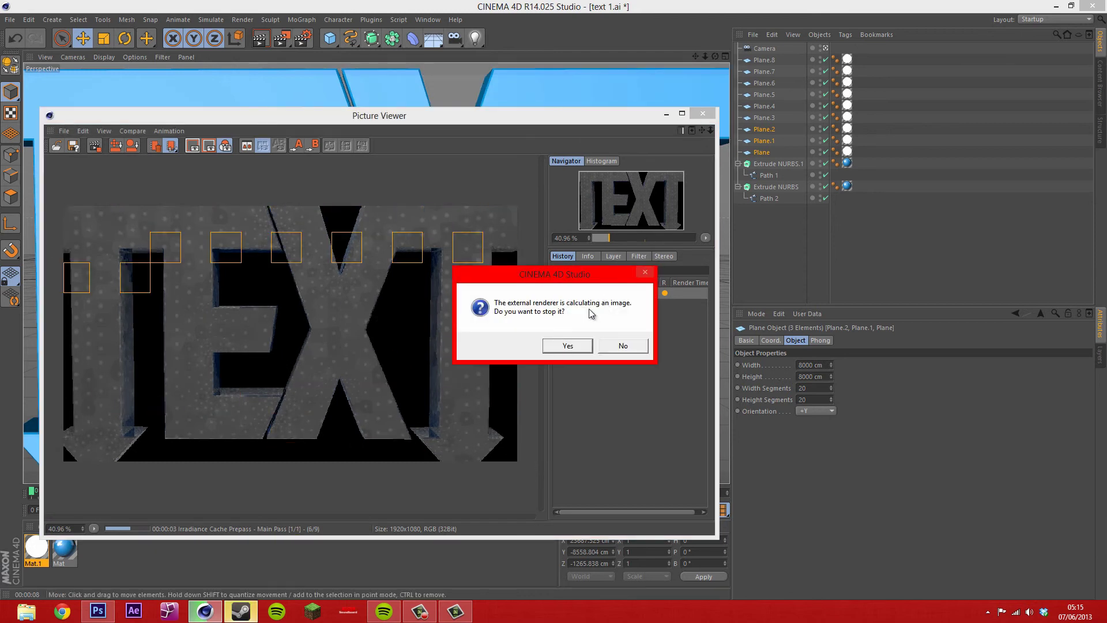
click(568, 345)
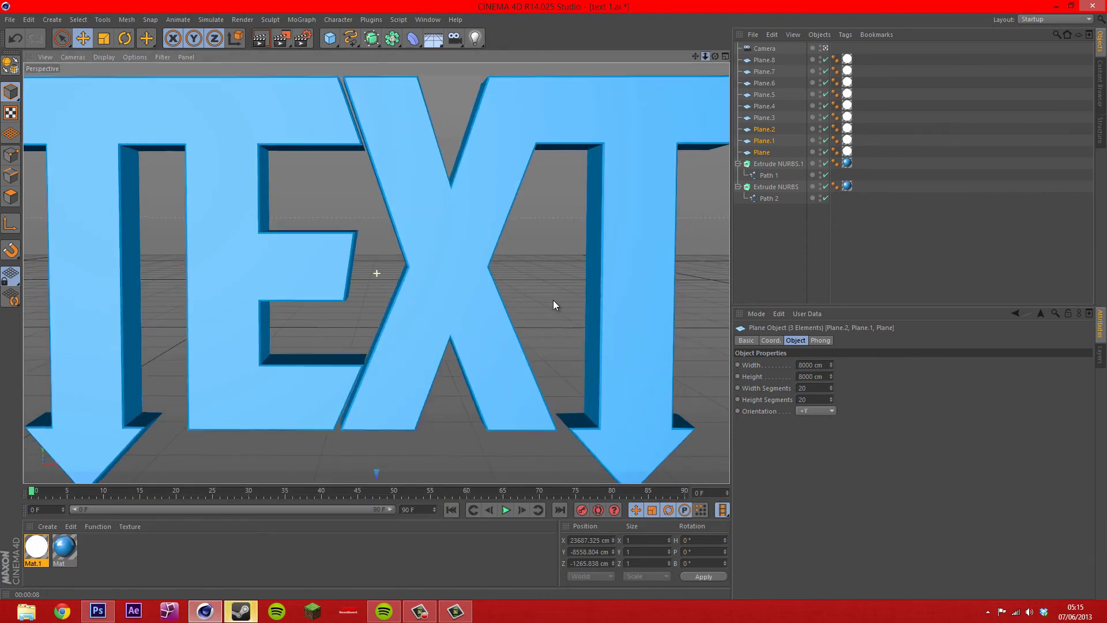
Reframe the text so all the lettering fits with a margin and render it to the Picture Viewer
scroll(552, 299, down, 5)
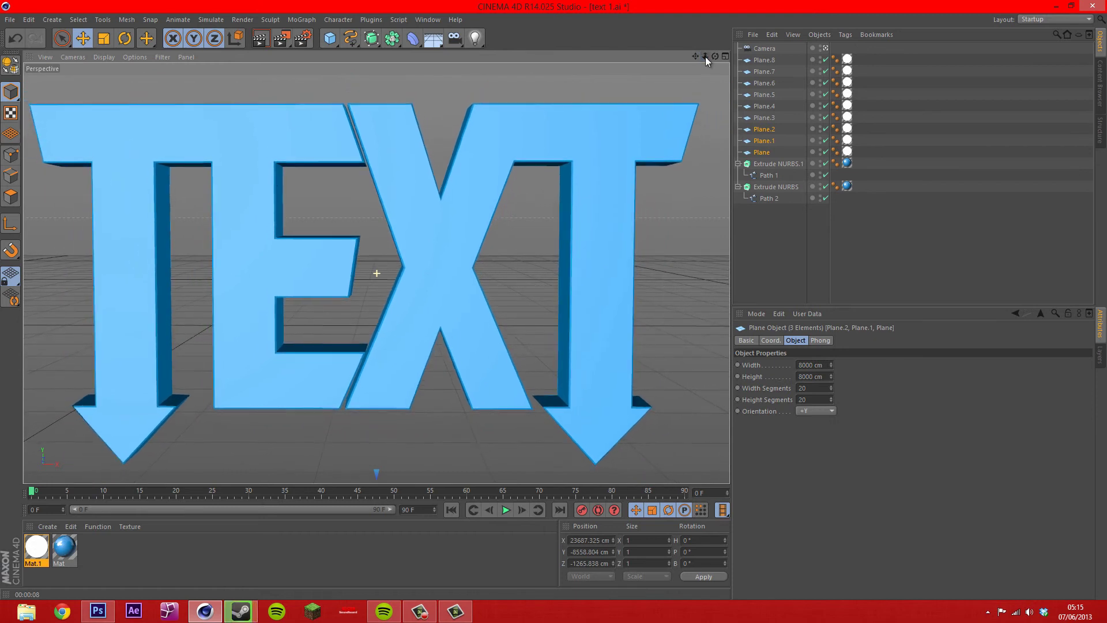
scroll(553, 300, up, 2)
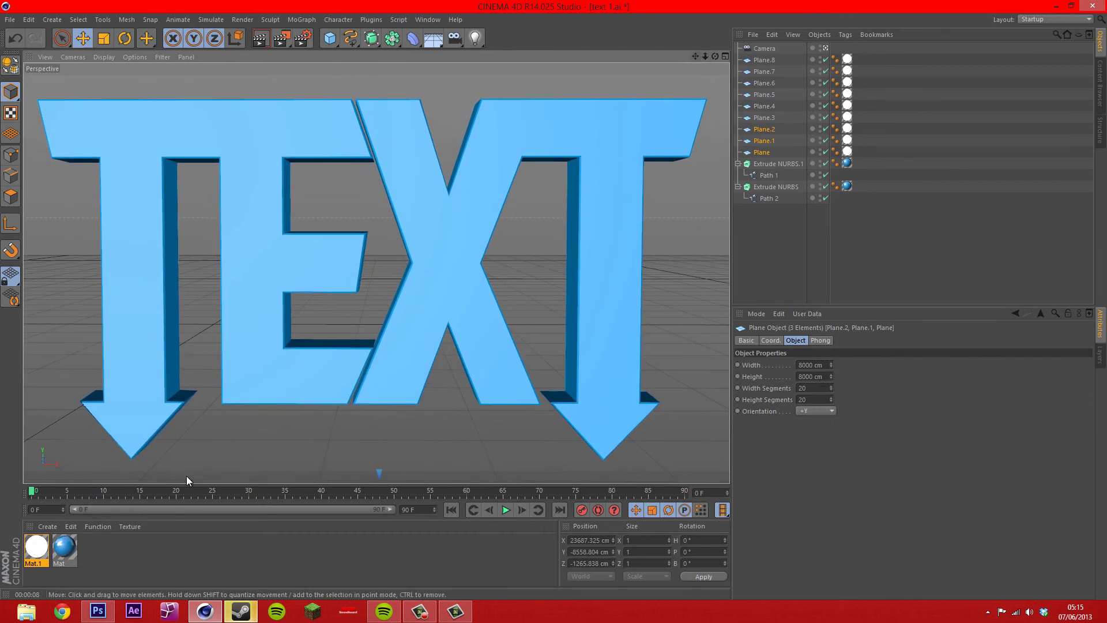
click(281, 38)
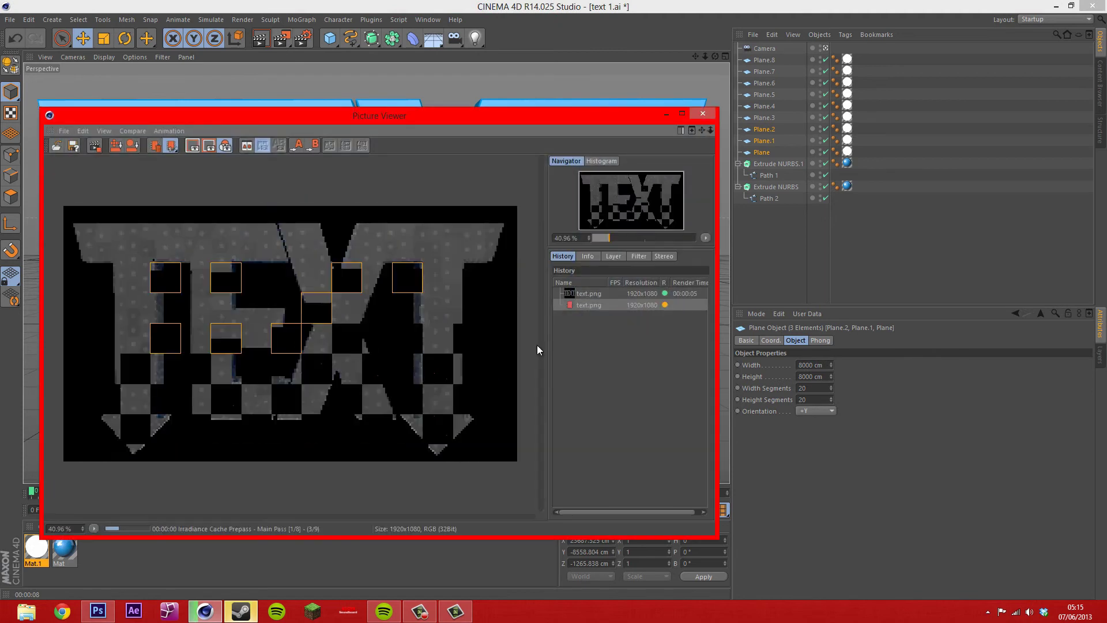